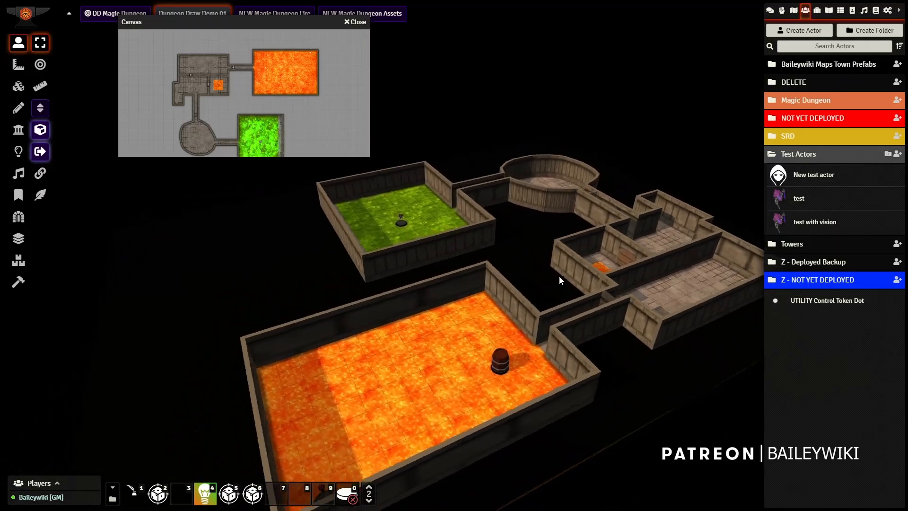
Orbit the 3D view of the demo dungeon, exit 3D mode and open the DD Magic Dungeon scene
{"action": "left_click_drag", "start_coordinate": [342, 320], "coordinate": [516, 318]}
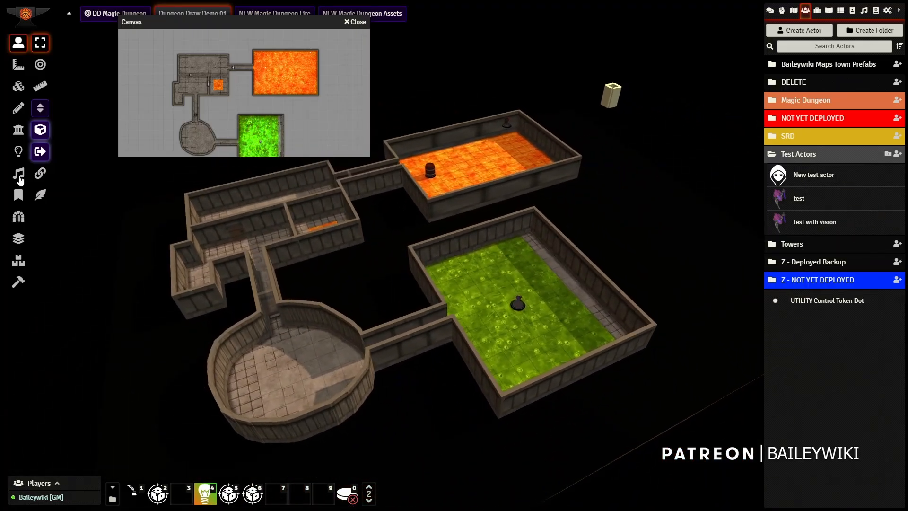
{"action": "left_click", "coordinate": [40, 130]}
{"action": "left_click", "coordinate": [118, 15]}
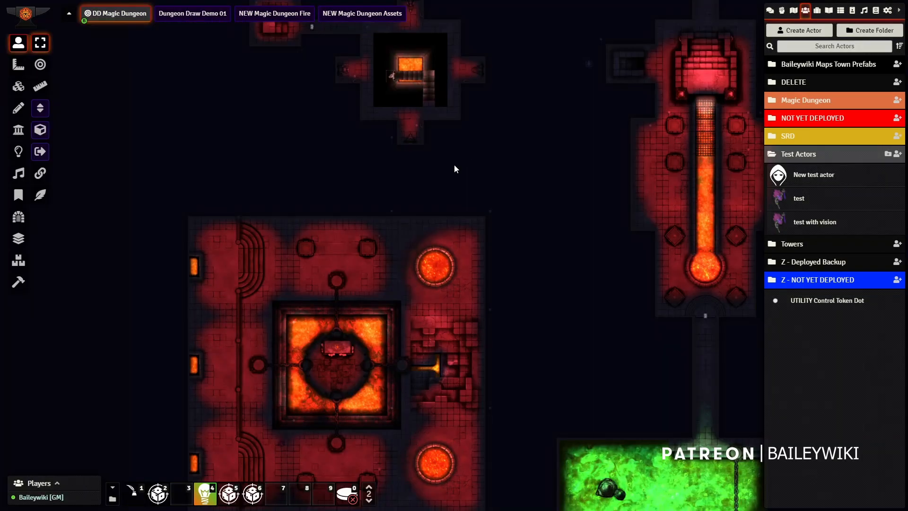
Examine the DD Magic Dungeon map from the stair pit room past the lava channel hall to the green acid room
{"action": "left_click_drag", "start_coordinate": [455, 166], "coordinate": [425, 239]}
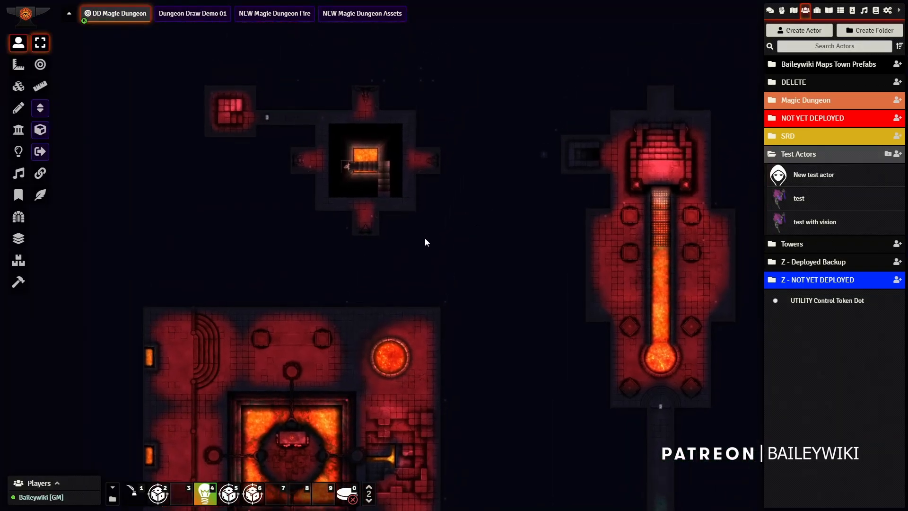
{"action": "scroll", "coordinate": [440, 224], "scroll_direction": "up", "scroll_amount": 15}
{"action": "left_click_drag", "start_coordinate": [436, 89], "coordinate": [556, 299]}
{"action": "scroll", "coordinate": [543, 320], "scroll_direction": "down", "scroll_amount": 1}
{"action": "scroll", "coordinate": [544, 320], "scroll_direction": "down", "scroll_amount": 5}
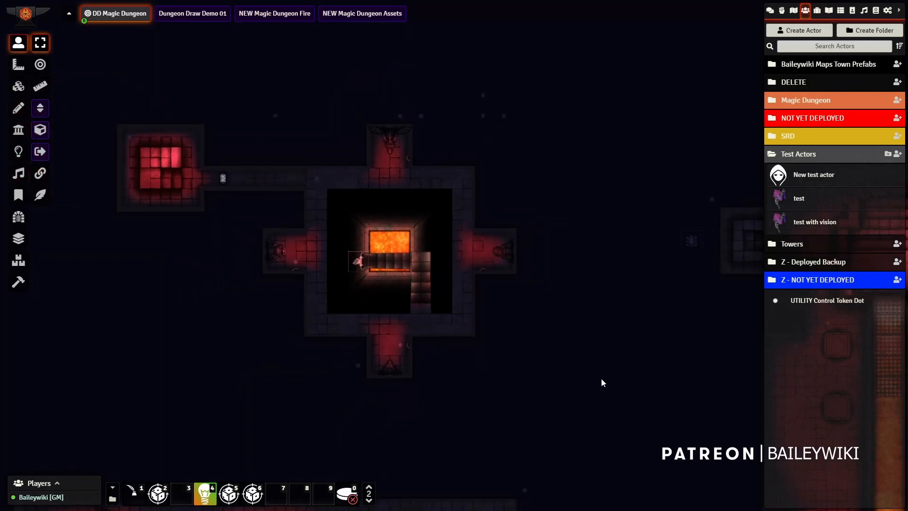
{"action": "left_click_drag", "start_coordinate": [601, 379], "coordinate": [216, 183]}
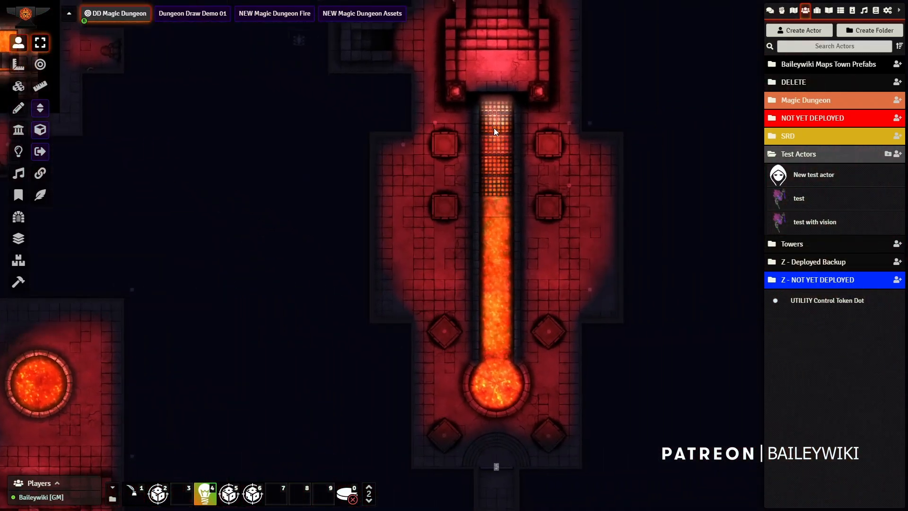
{"action": "left_click_drag", "start_coordinate": [355, 310], "coordinate": [337, 97]}
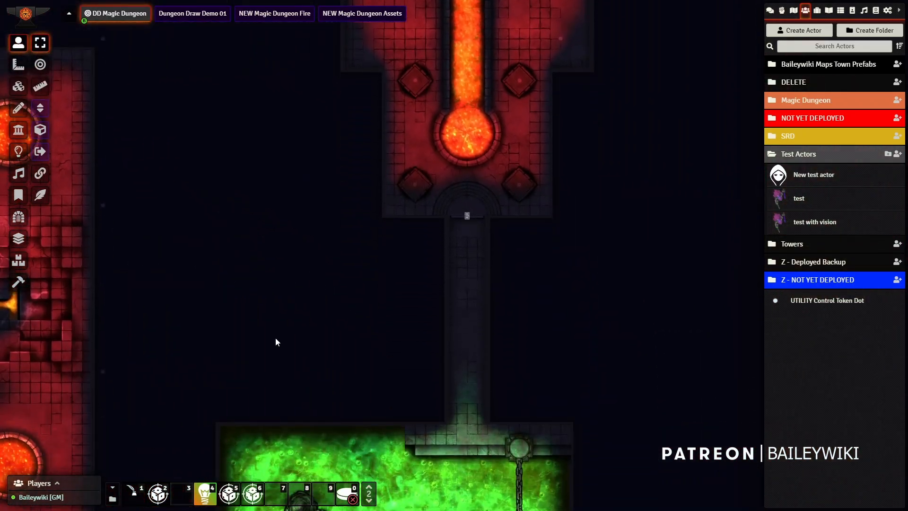
{"action": "left_click_drag", "start_coordinate": [276, 337], "coordinate": [297, 119]}
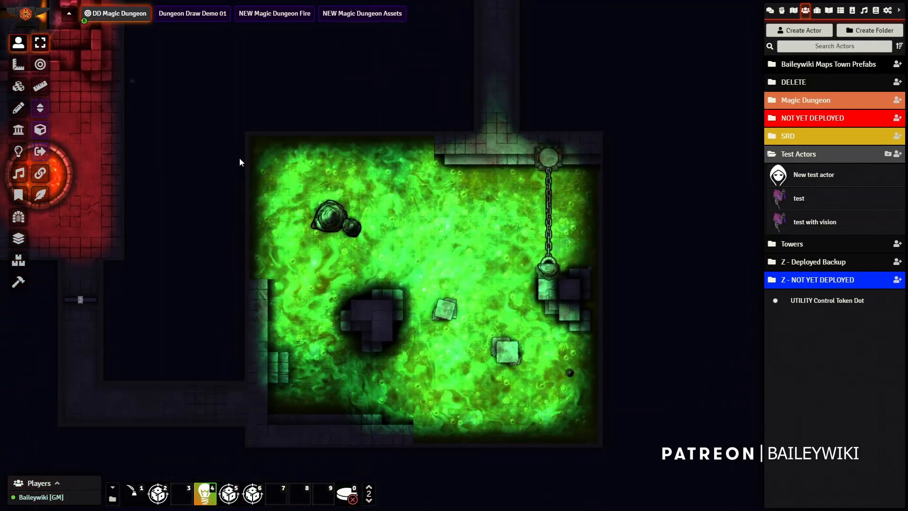
{"action": "scroll", "coordinate": [238, 161], "scroll_direction": "down", "scroll_amount": 10}
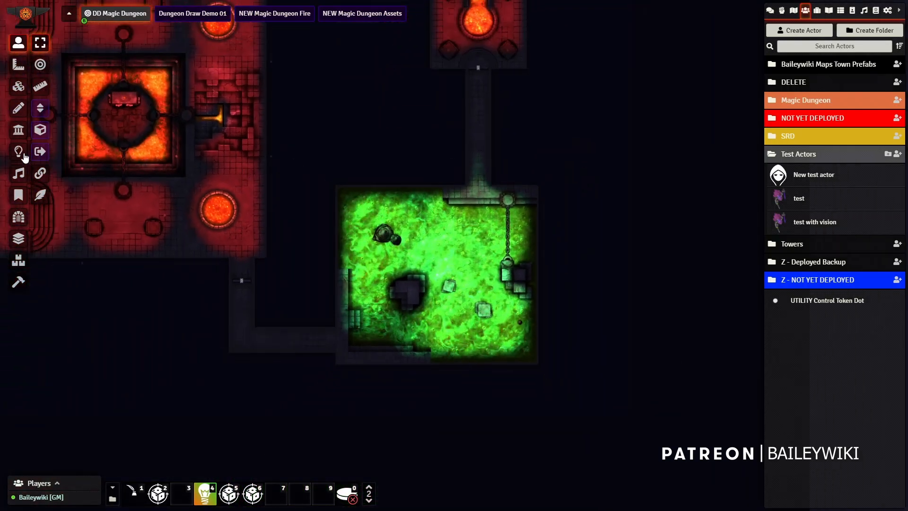
Activate the Dungeon Draw controls and look over the acid room, lava channel hall and chained-platform lava chamber
{"action": "left_click", "coordinate": [19, 217]}
{"action": "left_click_drag", "start_coordinate": [356, 142], "coordinate": [373, 199]}
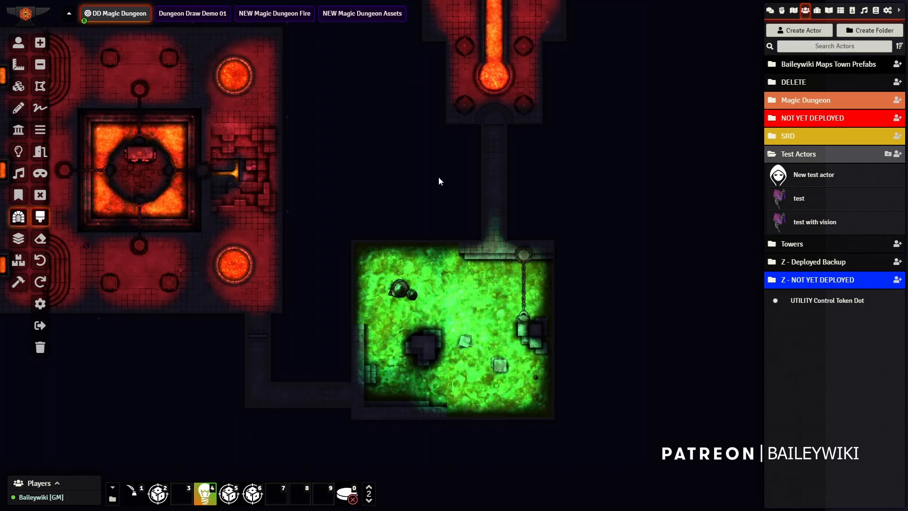
{"action": "left_click_drag", "start_coordinate": [362, 168], "coordinate": [473, 181]}
{"action": "left_click_drag", "start_coordinate": [562, 180], "coordinate": [589, 365]}
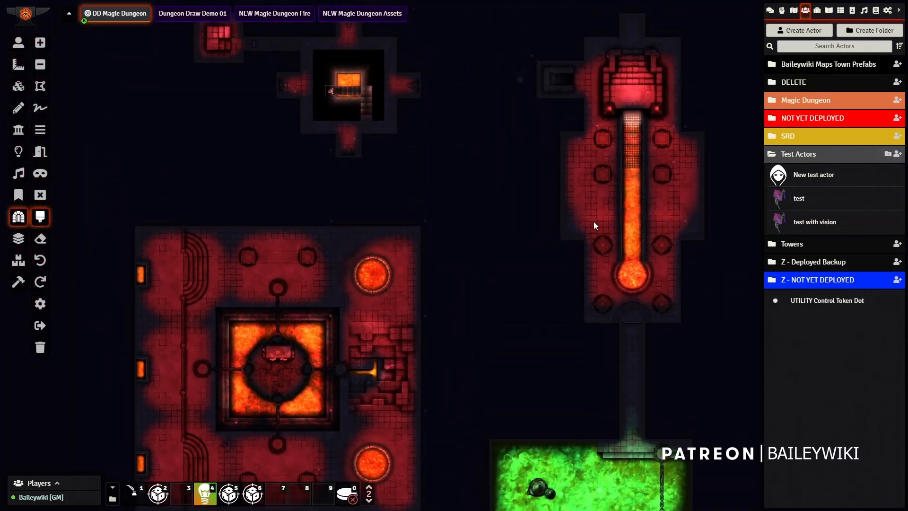
{"action": "left_click_drag", "start_coordinate": [549, 256], "coordinate": [549, 55]}
{"action": "scroll", "coordinate": [456, 351], "scroll_direction": "up", "scroll_amount": 3}
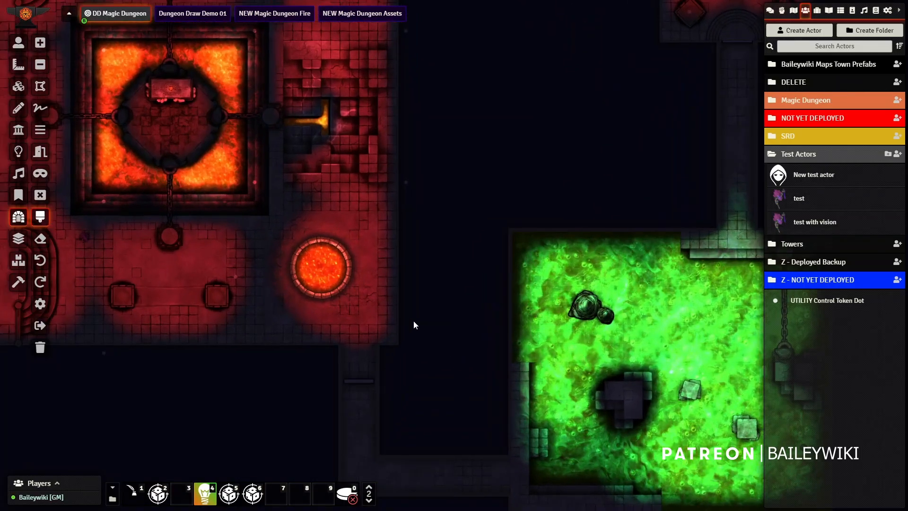
{"action": "left_click_drag", "start_coordinate": [350, 92], "coordinate": [519, 317]}
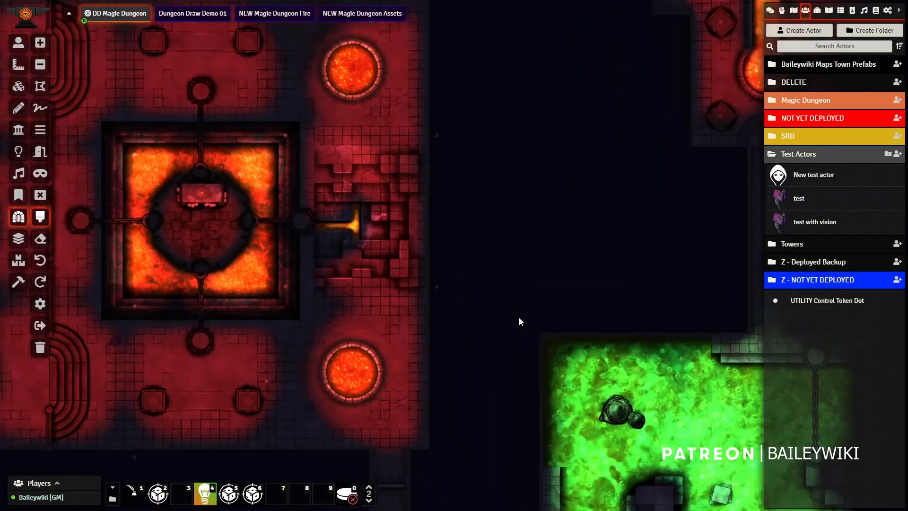
{"action": "scroll", "coordinate": [518, 317], "scroll_direction": "down", "scroll_amount": 8}
{"action": "scroll", "coordinate": [500, 253], "scroll_direction": "up", "scroll_amount": 10}
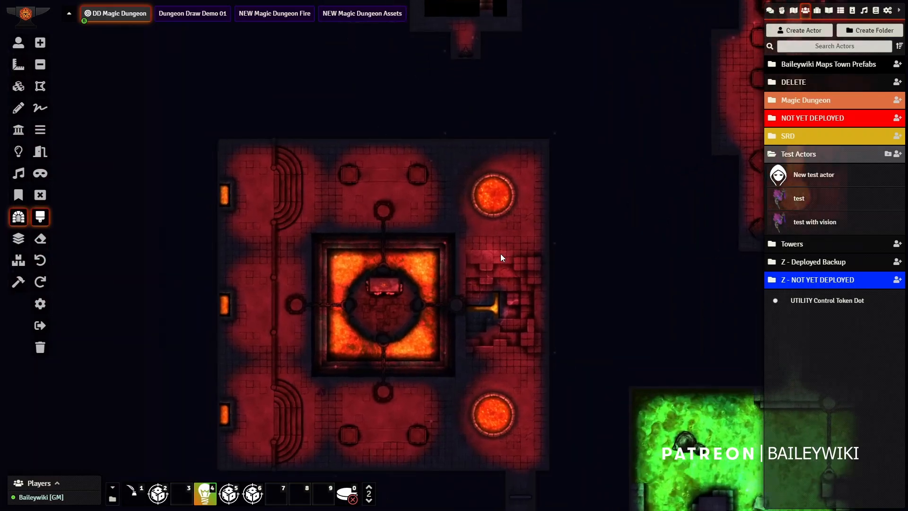
Examine close up the broken floor beside the lava chamber, the stair pit room and the space east of it
{"action": "scroll", "coordinate": [500, 240], "scroll_direction": "up", "scroll_amount": 4}
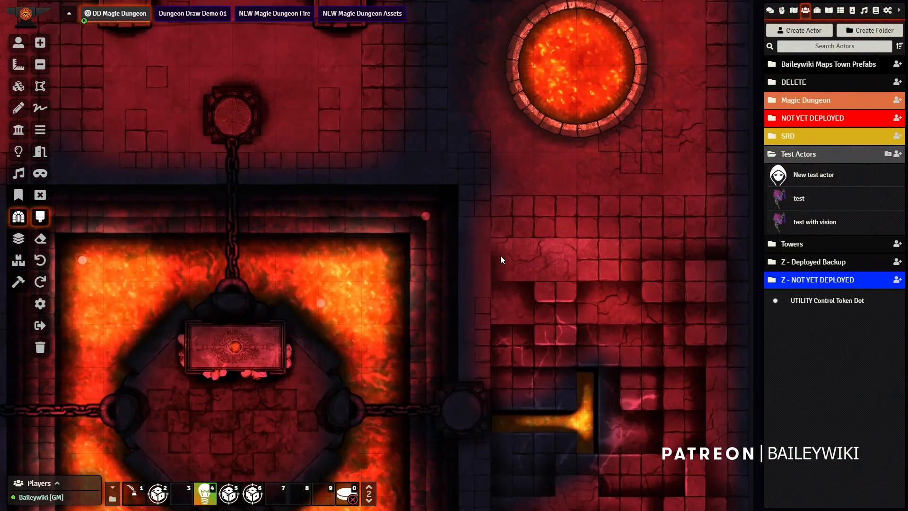
{"action": "left_click_drag", "start_coordinate": [446, 184], "coordinate": [505, 508]}
{"action": "left_click_drag", "start_coordinate": [490, 196], "coordinate": [532, 435]}
{"action": "scroll", "coordinate": [621, 149], "scroll_direction": "down", "scroll_amount": 7}
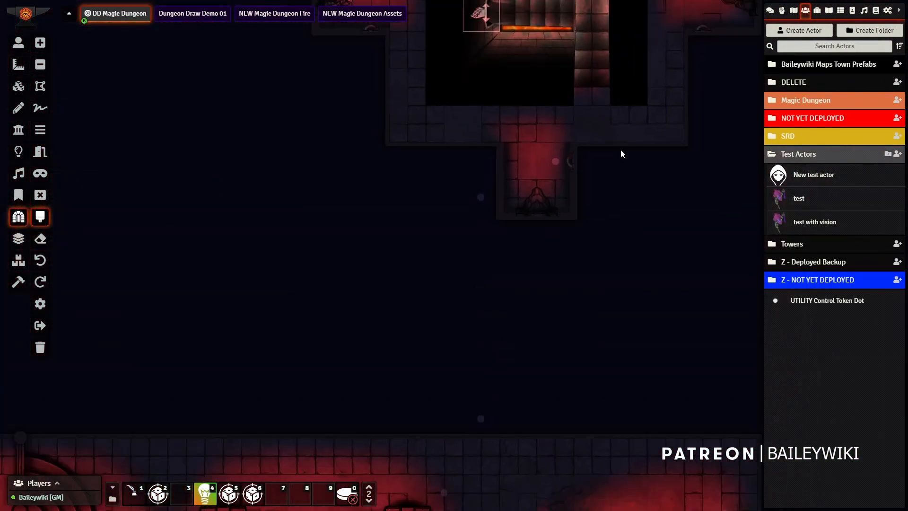
{"action": "left_click_drag", "start_coordinate": [618, 142], "coordinate": [552, 289]}
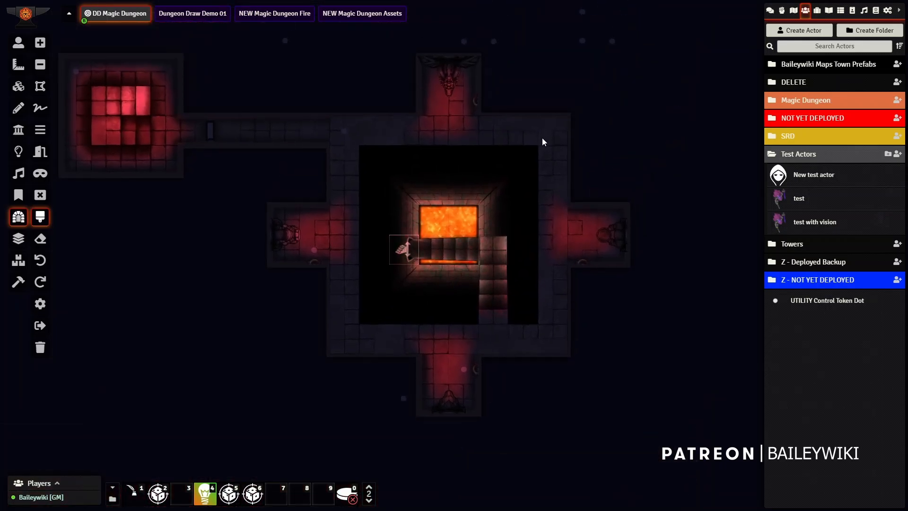
{"action": "left_click_drag", "start_coordinate": [542, 138], "coordinate": [466, 131]}
{"action": "left_click_drag", "start_coordinate": [586, 152], "coordinate": [485, 135]}
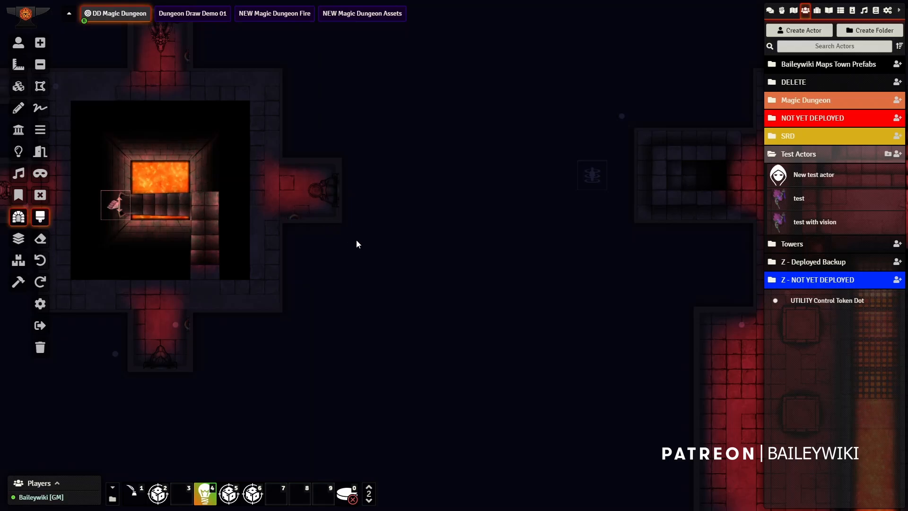
{"action": "scroll", "coordinate": [276, 316], "scroll_direction": "down", "scroll_amount": 3}
{"action": "left_click_drag", "start_coordinate": [343, 291], "coordinate": [453, 144]}
{"action": "left_click_drag", "start_coordinate": [591, 346], "coordinate": [522, 202]}
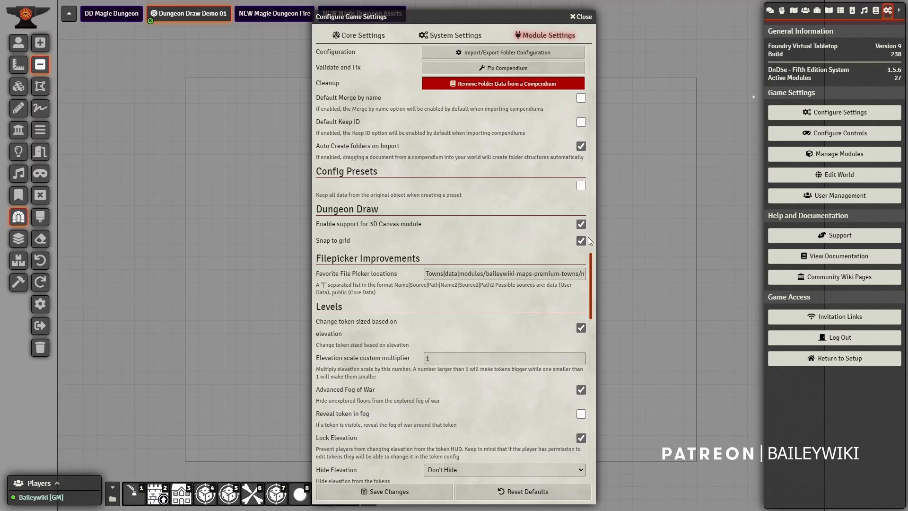
Close the game settings and review the map configuration and theme list in the Dungeon Draw settings
{"action": "left_click", "coordinate": [583, 17]}
{"action": "left_click", "coordinate": [41, 42]}
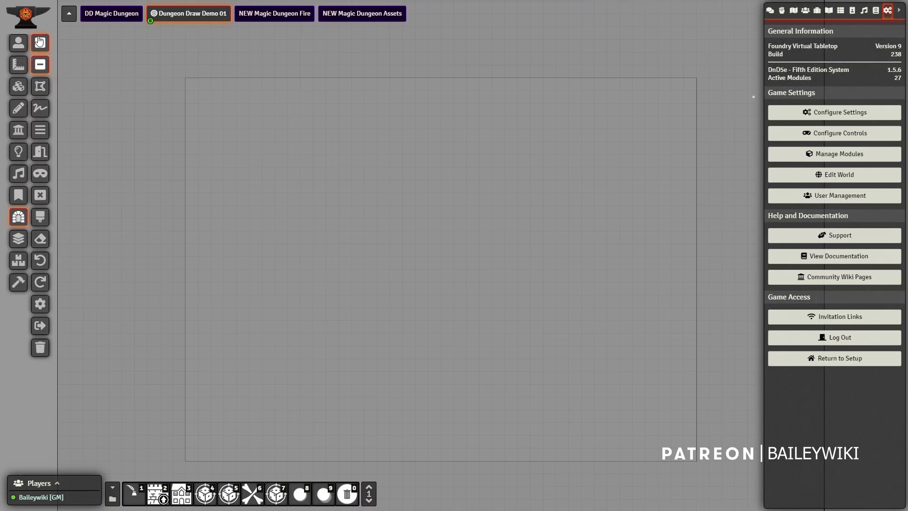
{"action": "left_click", "coordinate": [40, 305]}
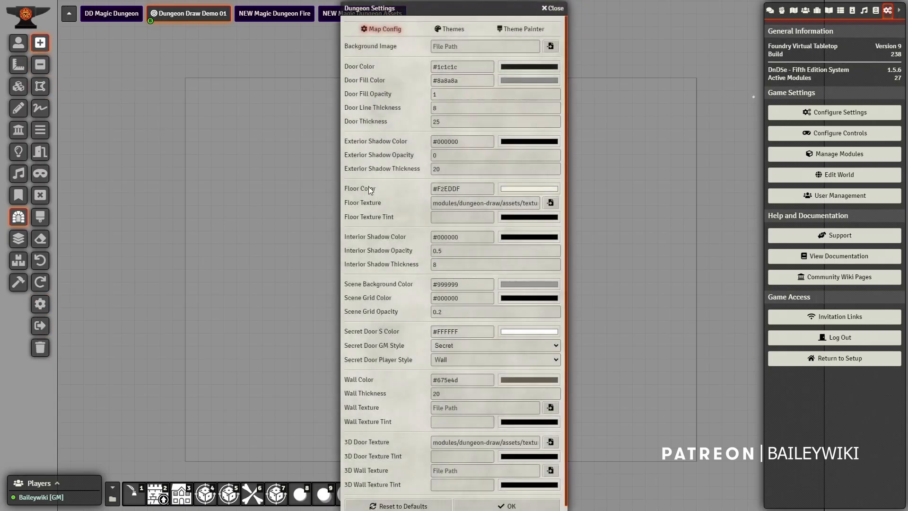
{"action": "left_click", "coordinate": [450, 29]}
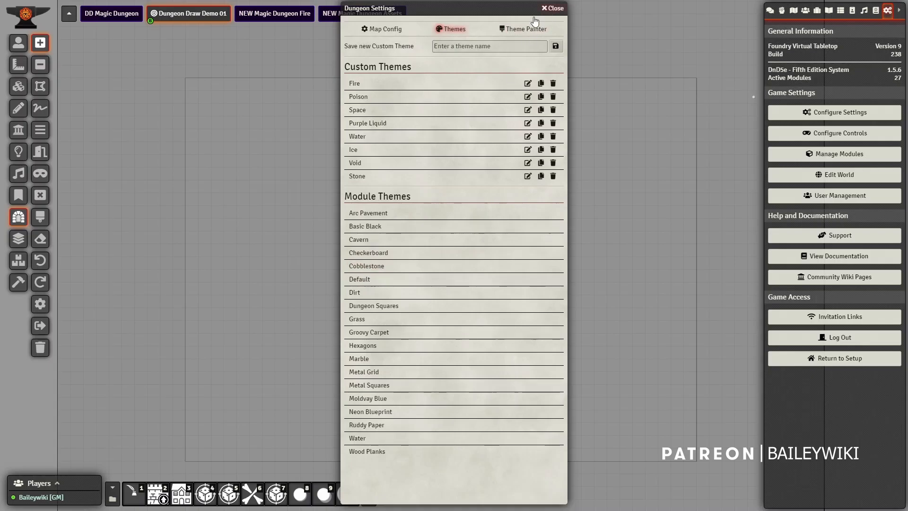
{"action": "left_click", "coordinate": [552, 9]}
Draw a rectangular room in the scene's upper-left area and add a narrow rectangular extension overlapping its lower-left corner
{"action": "scroll", "coordinate": [359, 176], "scroll_direction": "up", "scroll_amount": 2}
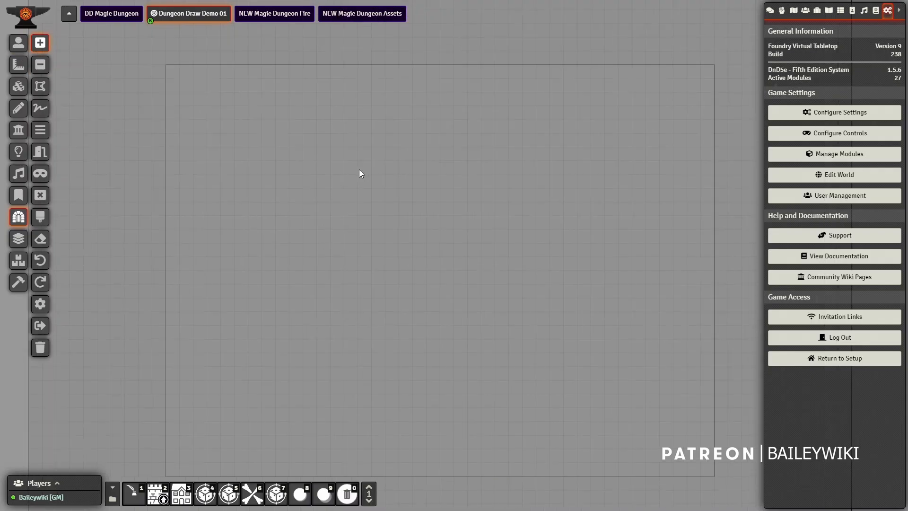
{"action": "scroll", "coordinate": [255, 141], "scroll_direction": "up", "scroll_amount": 1}
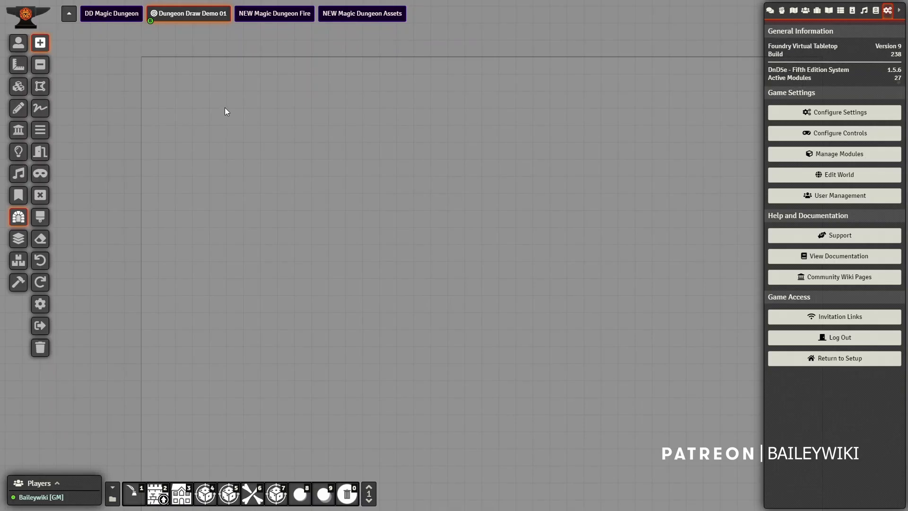
{"action": "left_click_drag", "start_coordinate": [393, 247], "coordinate": [397, 247]}
{"action": "scroll", "coordinate": [378, 236], "scroll_direction": "up", "scroll_amount": 2}
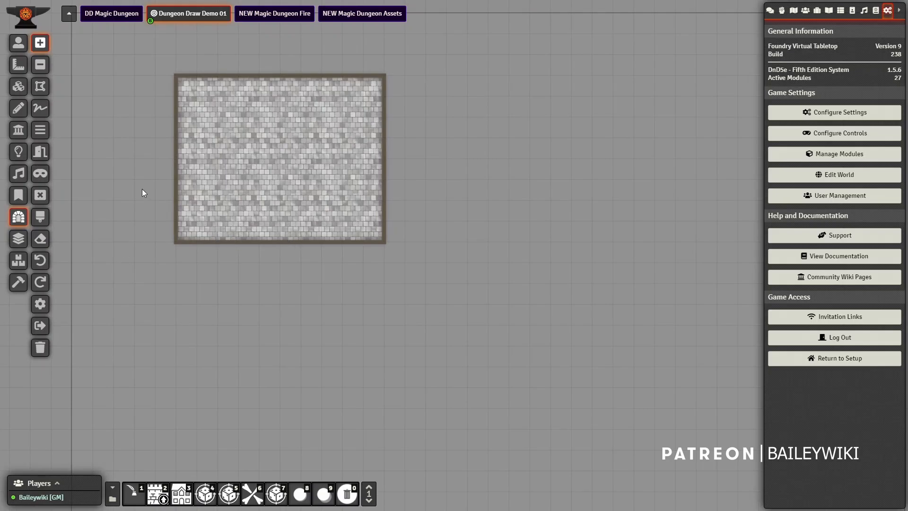
{"action": "left_click_drag", "start_coordinate": [151, 186], "coordinate": [192, 271]}
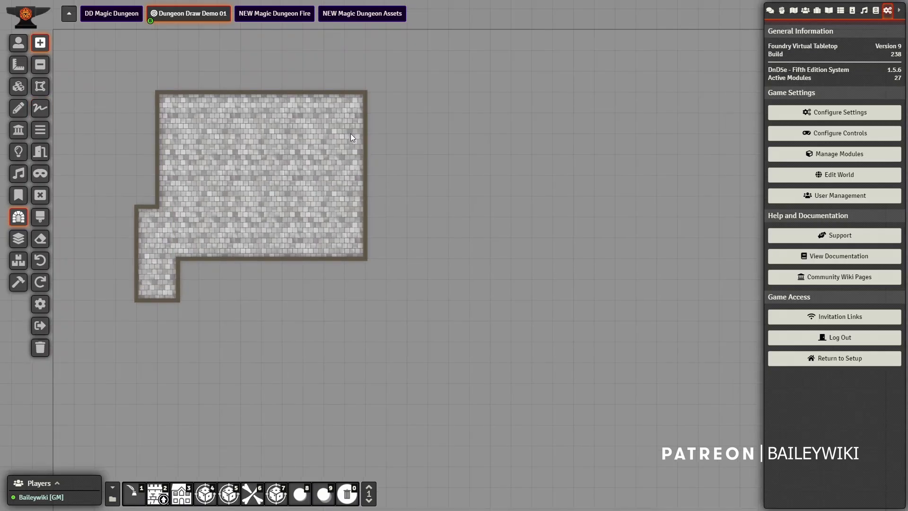
Draw a narrow corridor running east from the first room and a large rectangular room overlapping its far end
{"action": "left_click_drag", "start_coordinate": [351, 133], "coordinate": [492, 154]}
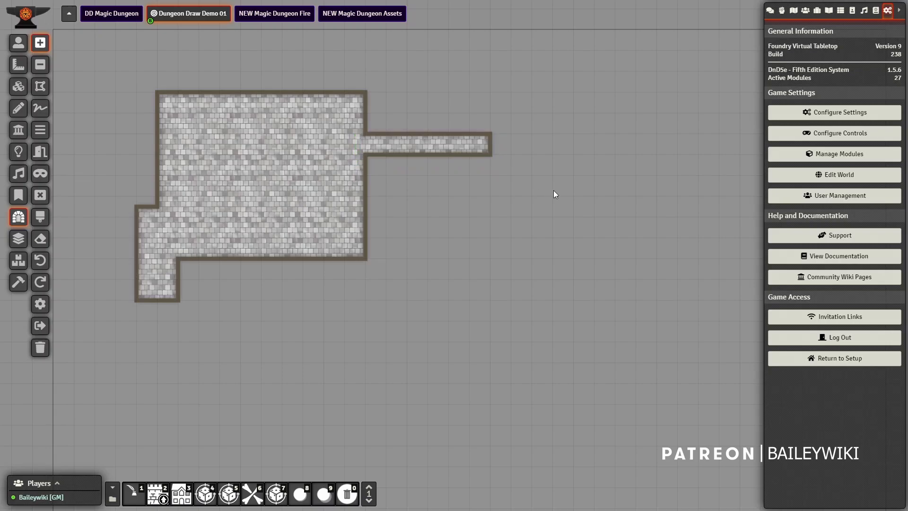
{"action": "left_click_drag", "start_coordinate": [552, 188], "coordinate": [484, 192]}
{"action": "scroll", "coordinate": [484, 192], "scroll_direction": "down", "scroll_amount": 4}
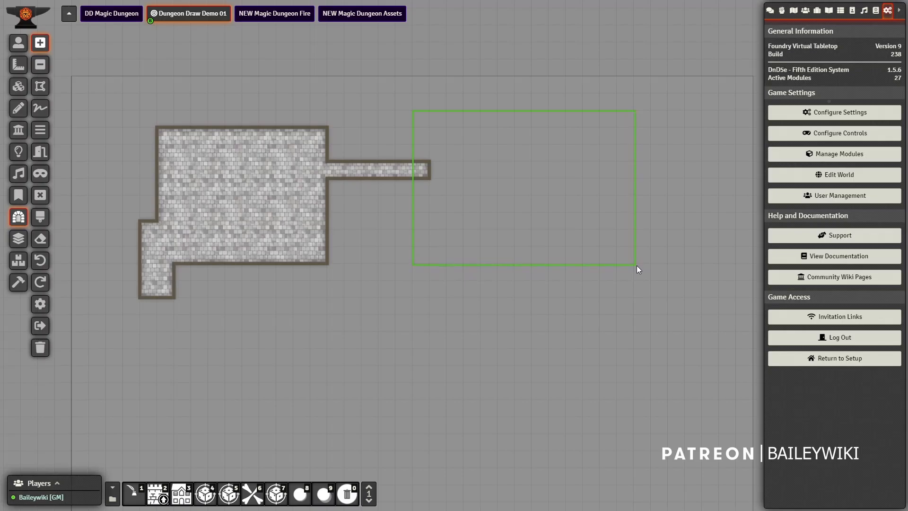
{"action": "left_click_drag", "start_coordinate": [637, 265], "coordinate": [634, 265]}
Draw a narrow corridor running south from the first room and a rounded freehand room around its lower end
{"action": "left_click_drag", "start_coordinate": [479, 338], "coordinate": [489, 183]}
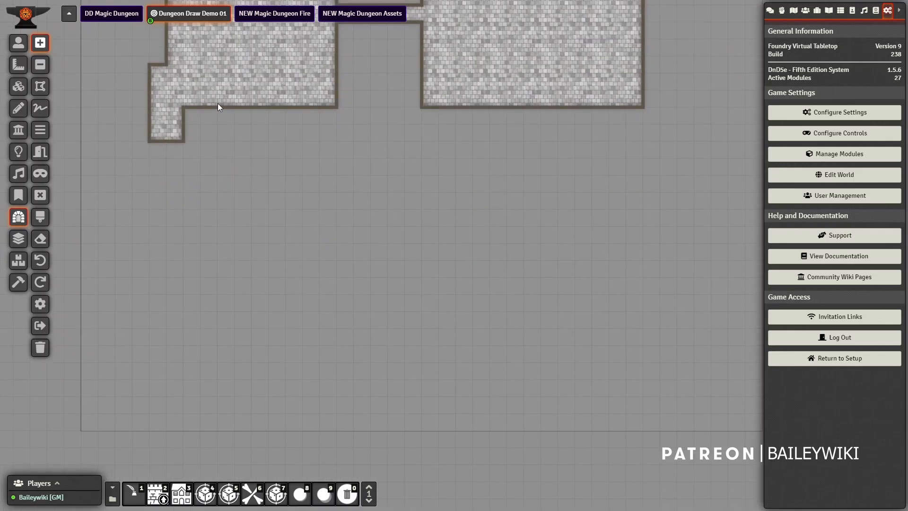
{"action": "left_click_drag", "start_coordinate": [233, 193], "coordinate": [235, 244]}
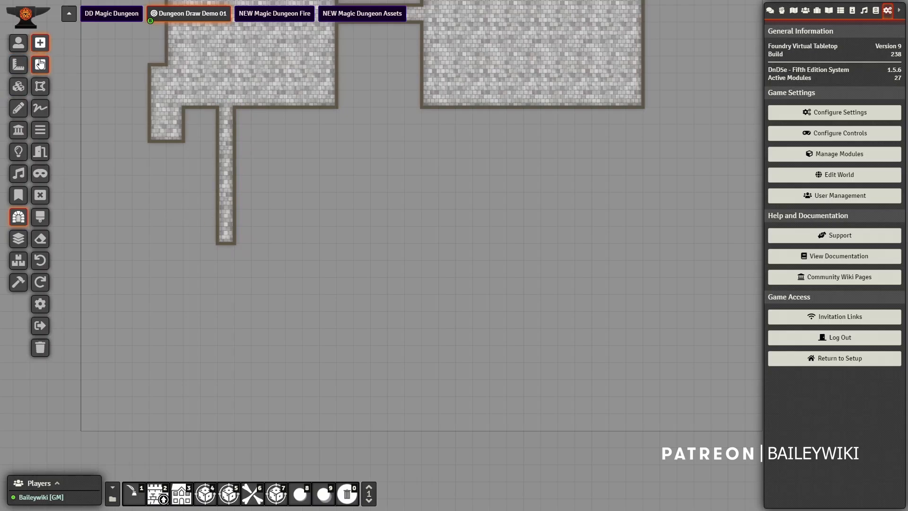
{"action": "left_click", "coordinate": [40, 108]}
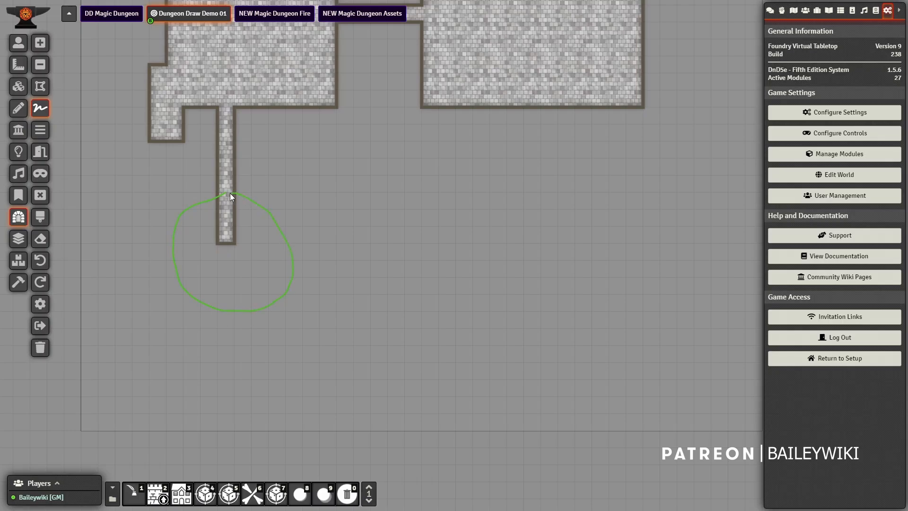
{"action": "left_click_drag", "start_coordinate": [231, 194], "coordinate": [226, 193]}
Inspect the walls around the rounded room in the wall layer, and return to Dungeon Draw's add-rectangle tool
{"action": "scroll", "coordinate": [200, 241], "scroll_direction": "up", "scroll_amount": 3}
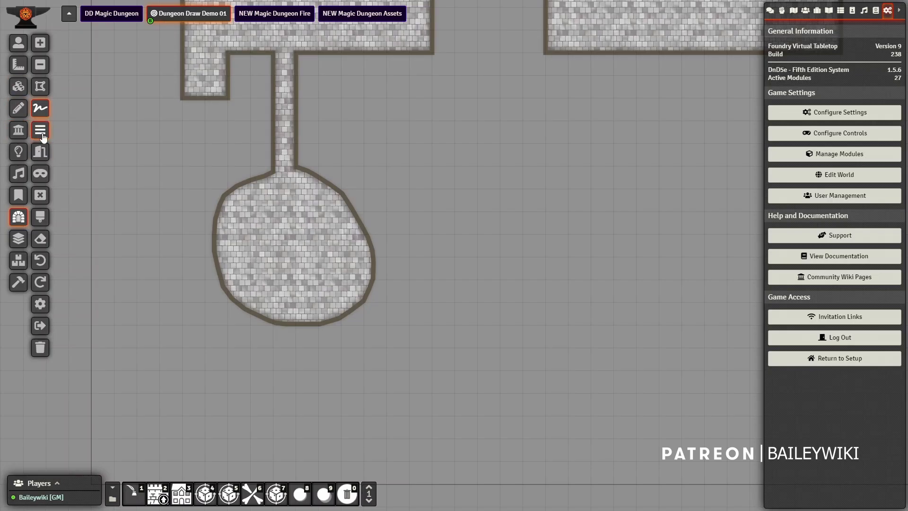
{"action": "left_click", "coordinate": [18, 130]}
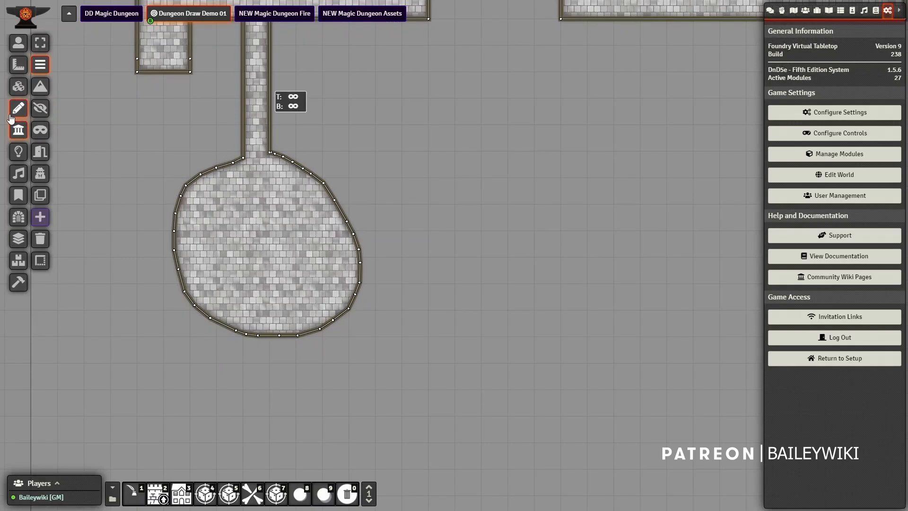
{"action": "scroll", "coordinate": [277, 215], "scroll_direction": "down", "scroll_amount": 3}
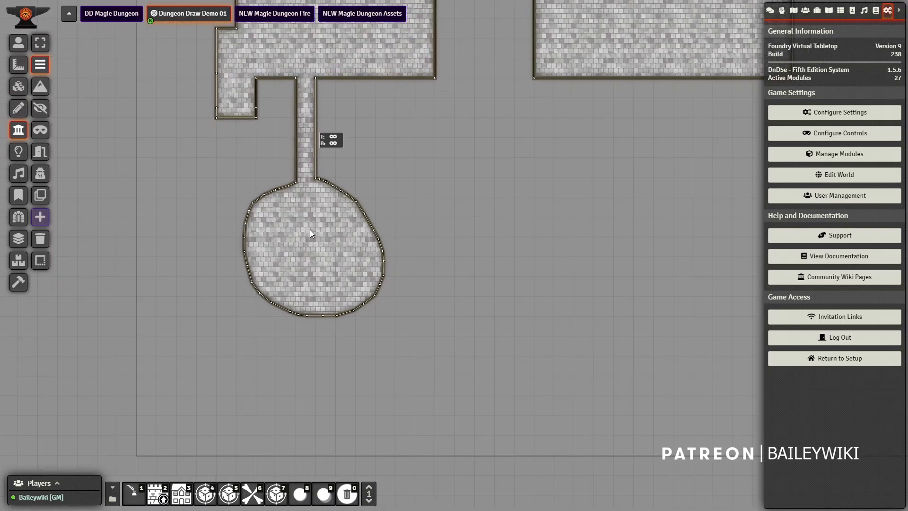
{"action": "scroll", "coordinate": [199, 157], "scroll_direction": "up", "scroll_amount": 3}
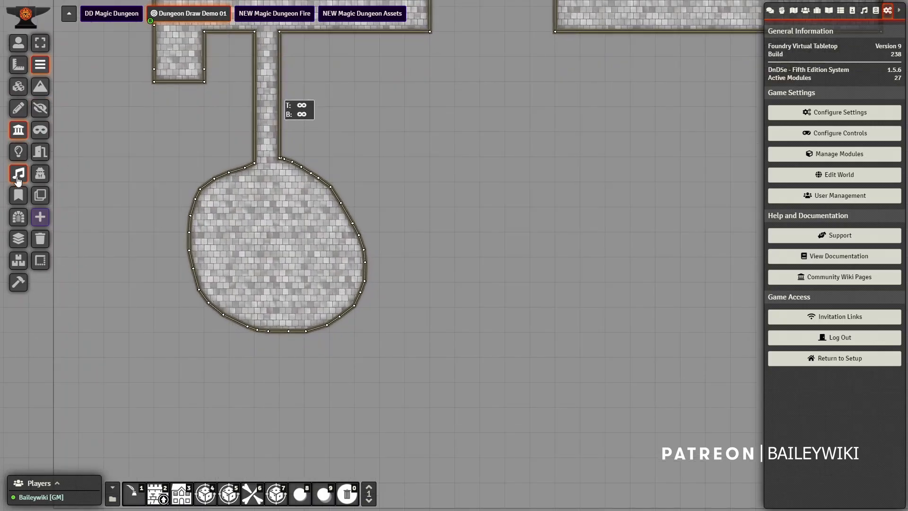
{"action": "left_click", "coordinate": [18, 217]}
{"action": "left_click", "coordinate": [40, 44]}
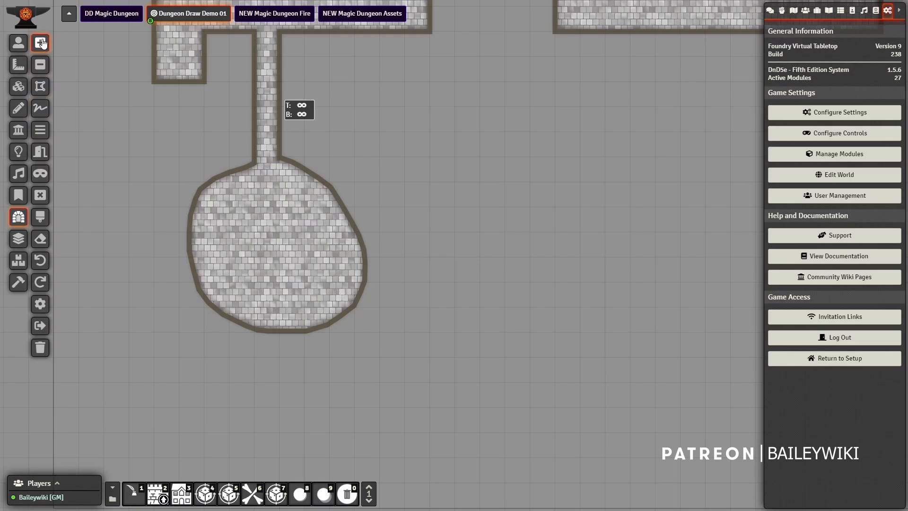
Draw a narrow corridor running east from the rounded room and a large rectangular room overlapping its far end
{"action": "left_click_drag", "start_coordinate": [207, 197], "coordinate": [112, 172]}
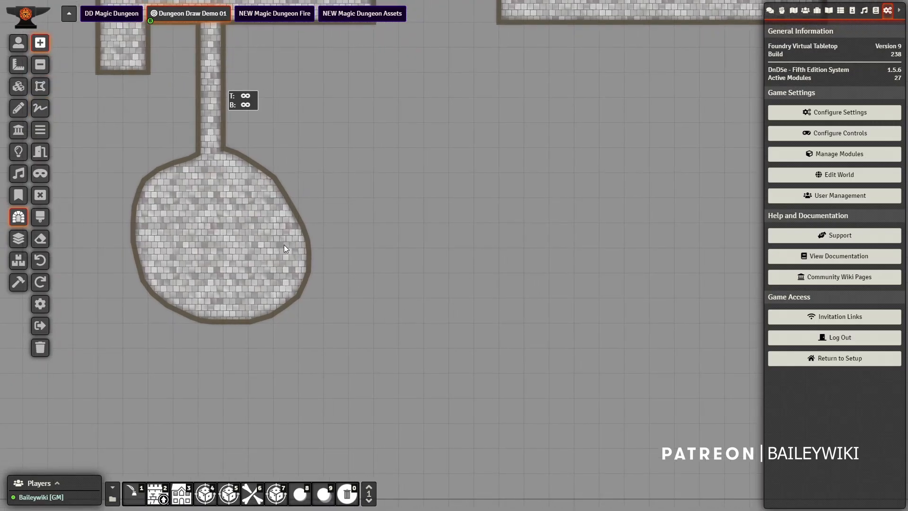
{"action": "mouse_move", "coordinate": [284, 245]}
{"action": "left_mouse_down"}
{"action": "mouse_move", "coordinate": [295, 256]}
{"action": "mouse_move", "coordinate": [449, 274]}
{"action": "left_mouse_up"}
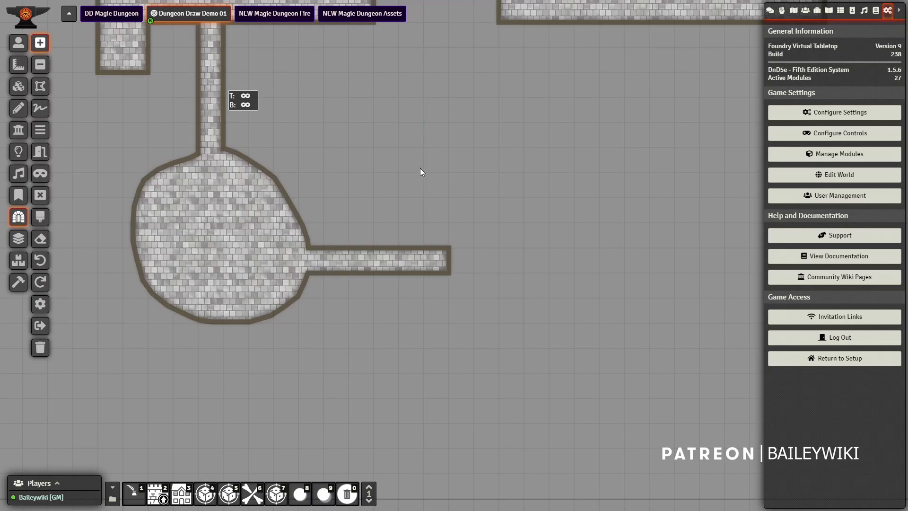
{"action": "left_click_drag", "start_coordinate": [424, 124], "coordinate": [668, 430]}
{"action": "left_click_drag", "start_coordinate": [651, 399], "coordinate": [651, 399]}
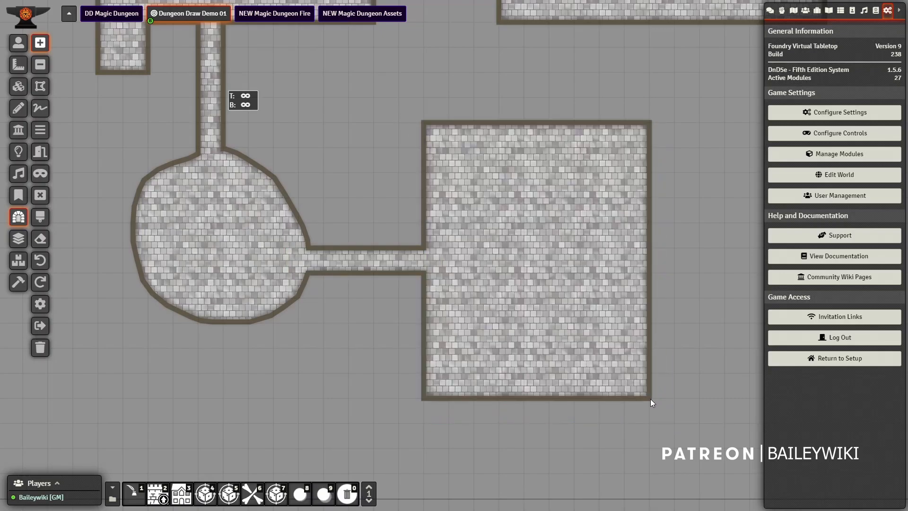
Divide the first room with a horizontal interior wall across its full width and a vertical wall from it down to the south wall
{"action": "left_click_drag", "start_coordinate": [320, 171], "coordinate": [387, 275]}
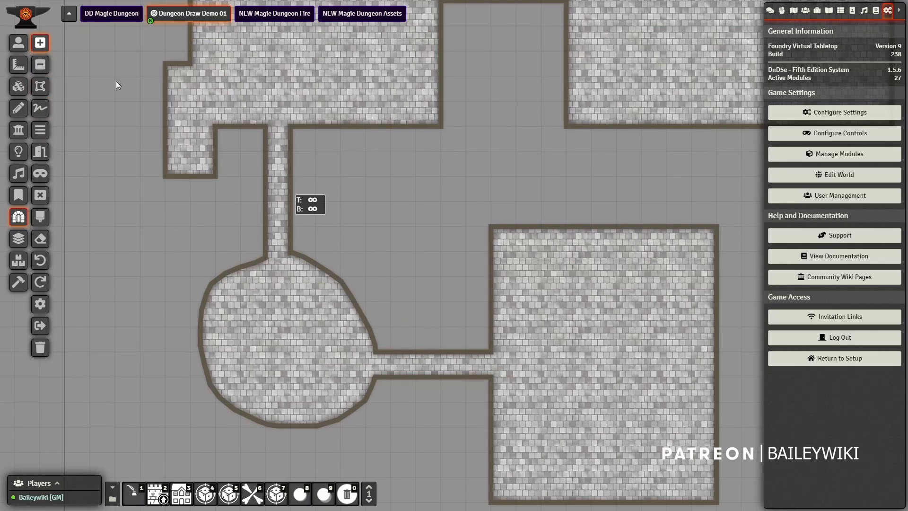
{"action": "left_click", "coordinate": [43, 134]}
{"action": "scroll", "coordinate": [283, 191], "scroll_direction": "up", "scroll_amount": 6}
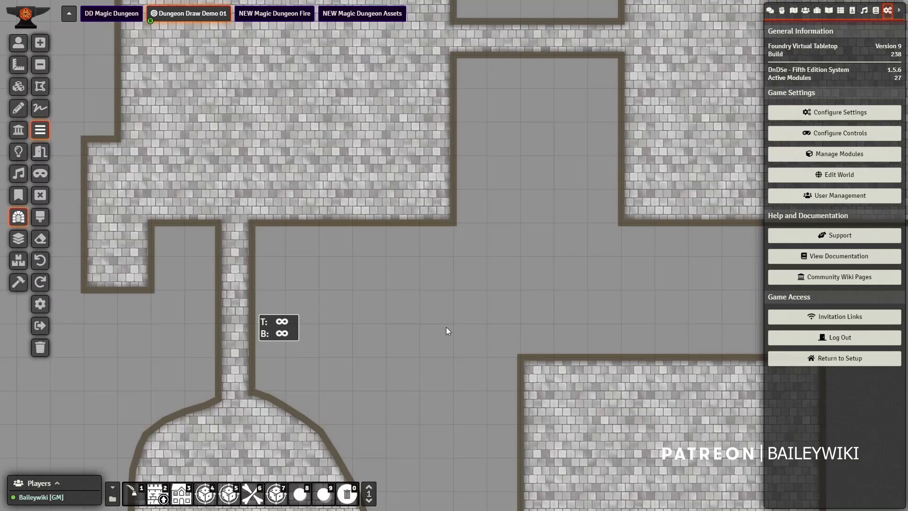
{"action": "left_click_drag", "start_coordinate": [499, 462], "coordinate": [449, 350]}
{"action": "left_click_drag", "start_coordinate": [357, 28], "coordinate": [428, 227]}
{"action": "scroll", "coordinate": [476, 153], "scroll_direction": "up", "scroll_amount": 5}
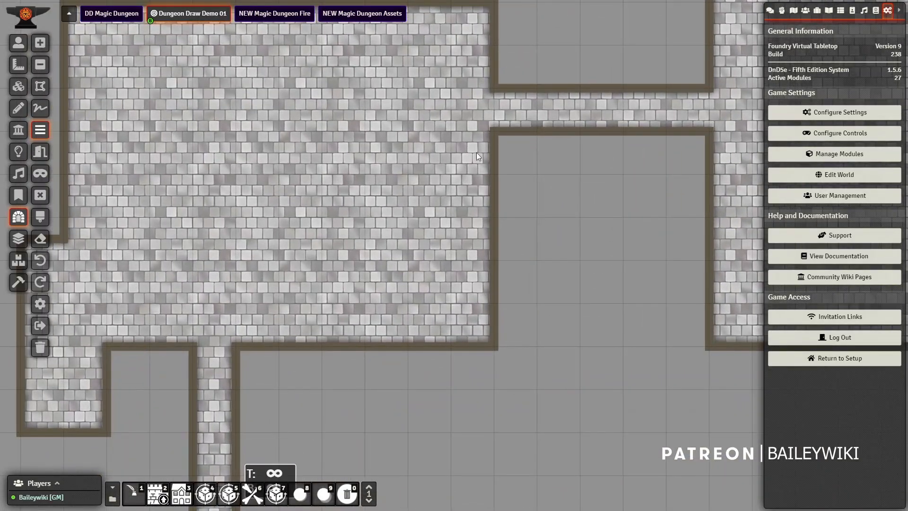
{"action": "mouse_move", "coordinate": [495, 173]}
{"action": "left_mouse_down"}
{"action": "mouse_move", "coordinate": [228, 162]}
{"action": "mouse_move", "coordinate": [64, 174]}
{"action": "left_mouse_up"}
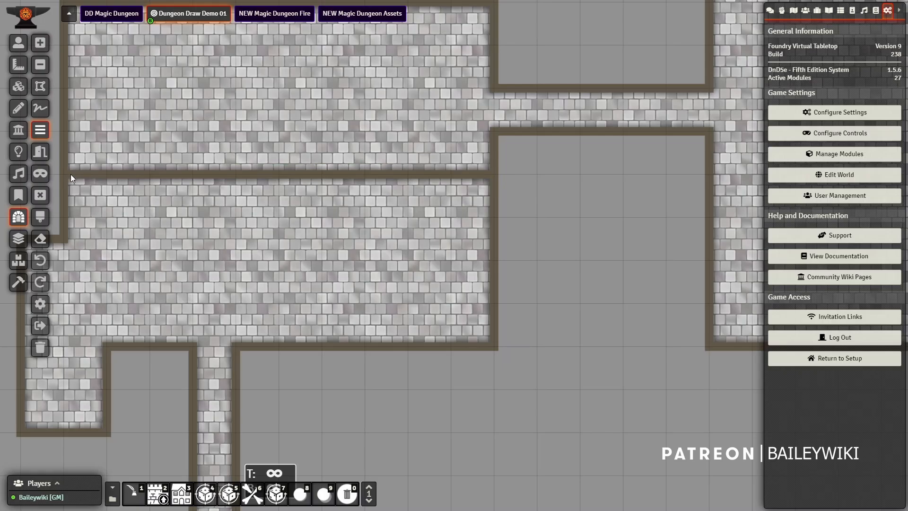
{"action": "left_click_drag", "start_coordinate": [343, 244], "coordinate": [482, 223]}
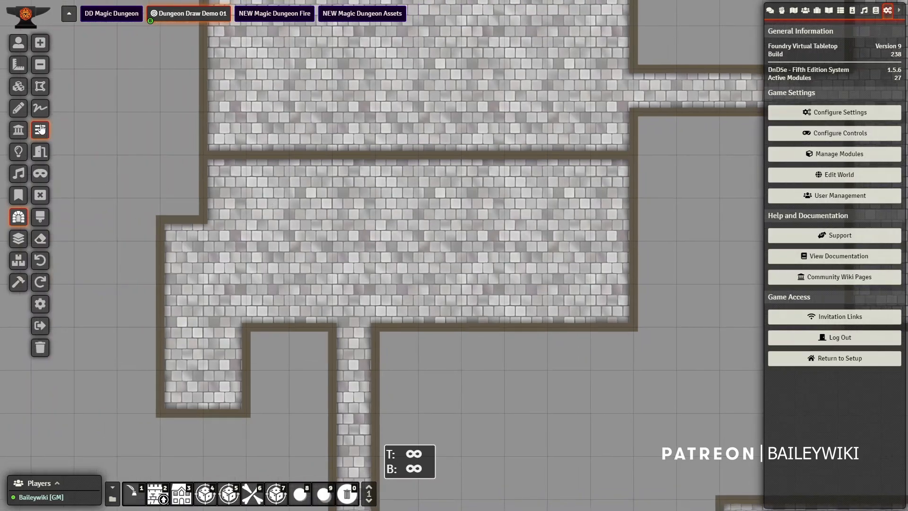
{"action": "left_click_drag", "start_coordinate": [462, 153], "coordinate": [461, 327]}
Add a door on the first room's horizontal interior wall and check it in the wall and token layers
{"action": "left_click", "coordinate": [39, 152]}
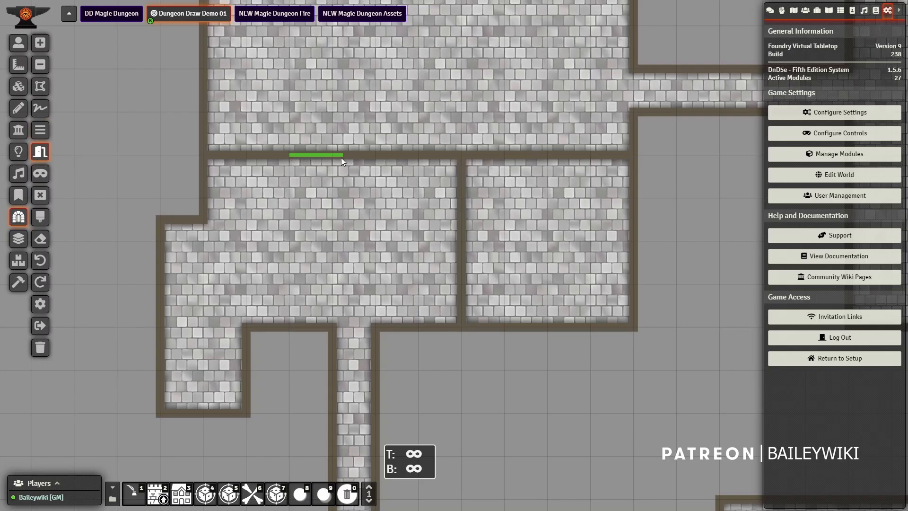
{"action": "left_click_drag", "start_coordinate": [342, 157], "coordinate": [334, 158]}
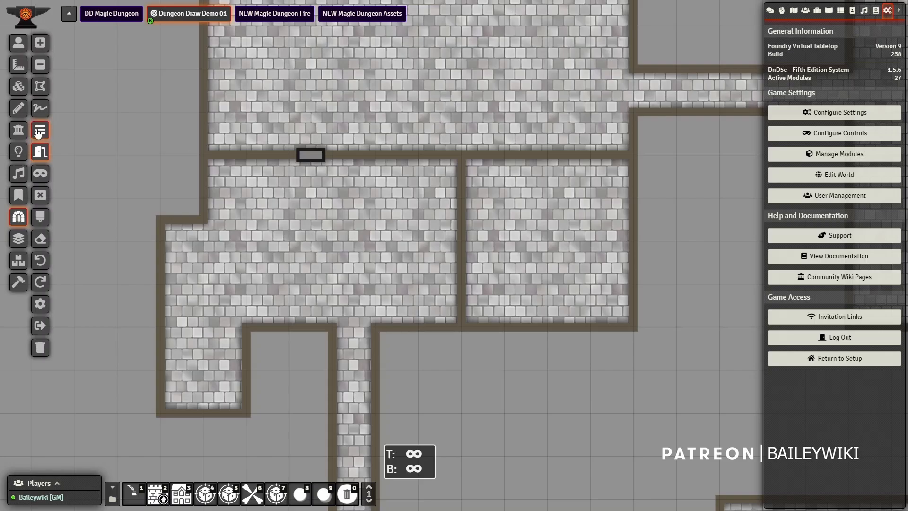
{"action": "left_click", "coordinate": [18, 130]}
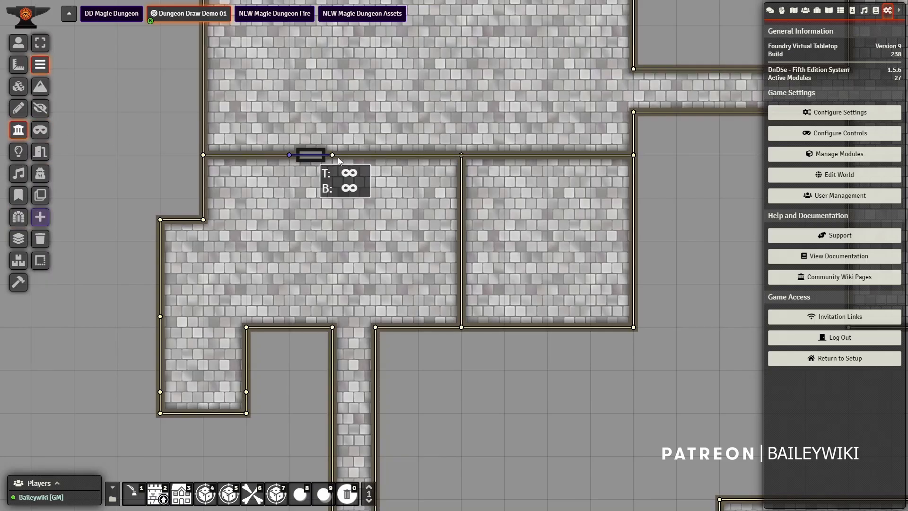
{"action": "left_click", "coordinate": [18, 43]}
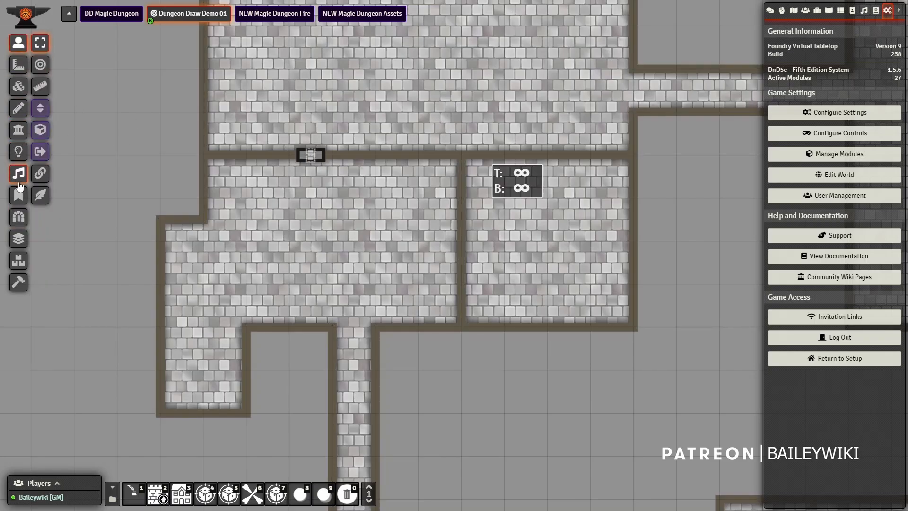
Add doors on the vertical interior wall, across the first room's east corridor, and across the south corridor above the rounded room
{"action": "left_click", "coordinate": [19, 218]}
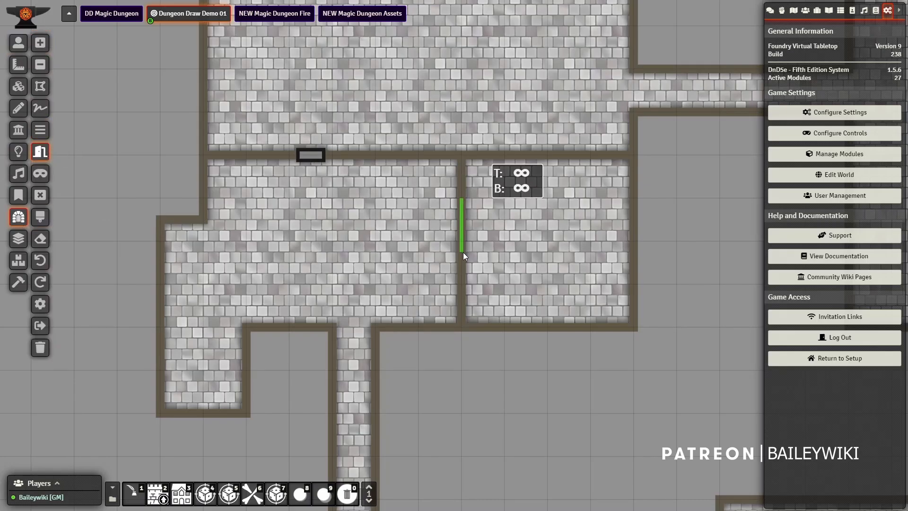
{"action": "left_click_drag", "start_coordinate": [673, 191], "coordinate": [460, 263]}
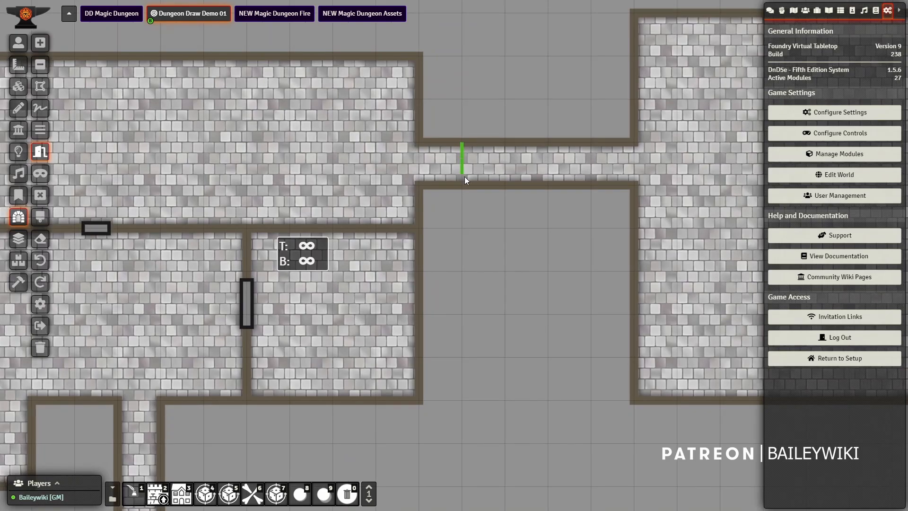
{"action": "left_click_drag", "start_coordinate": [465, 177], "coordinate": [465, 184]}
{"action": "left_click_drag", "start_coordinate": [485, 424], "coordinate": [446, 175]}
{"action": "left_click_drag", "start_coordinate": [284, 371], "coordinate": [353, 191]}
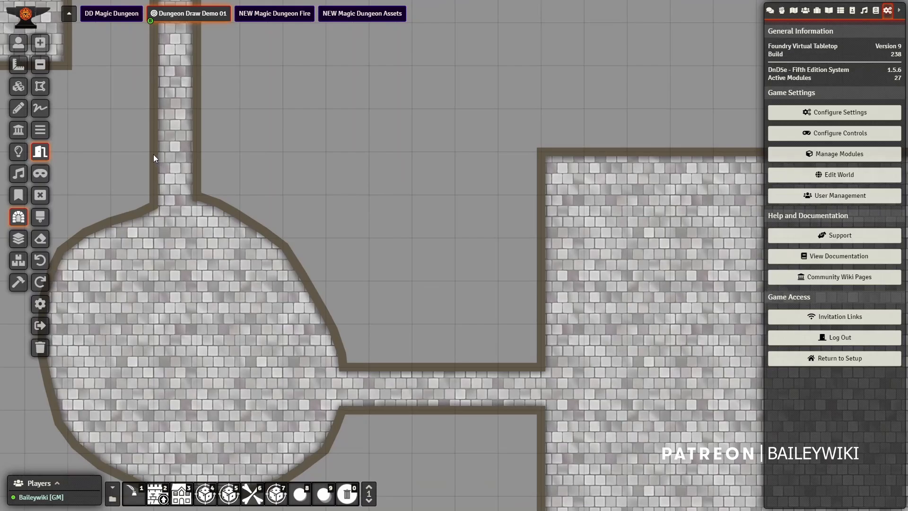
{"action": "left_click_drag", "start_coordinate": [196, 152], "coordinate": [197, 152]}
Add a rectangular extension overlapping the lower-left corner of the first room's existing extension, and undo it
{"action": "left_click_drag", "start_coordinate": [323, 95], "coordinate": [419, 287]}
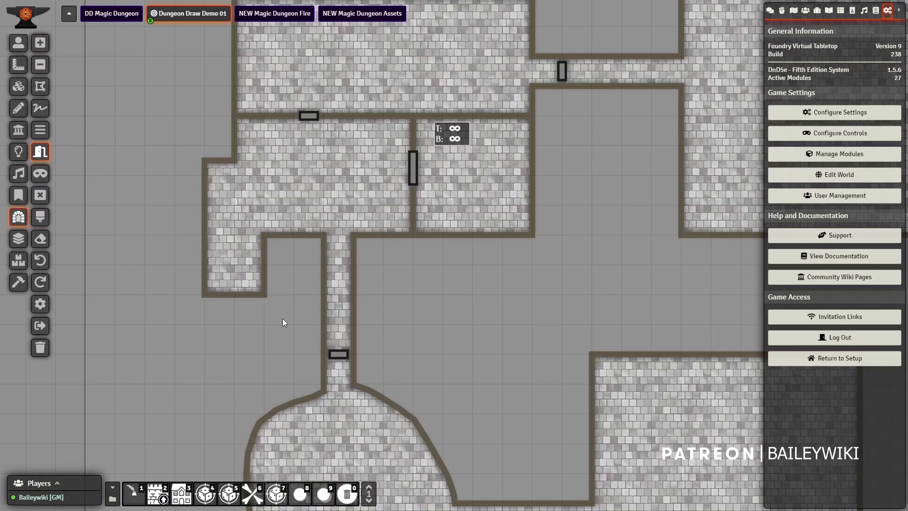
{"action": "left_click_drag", "start_coordinate": [282, 319], "coordinate": [307, 226]}
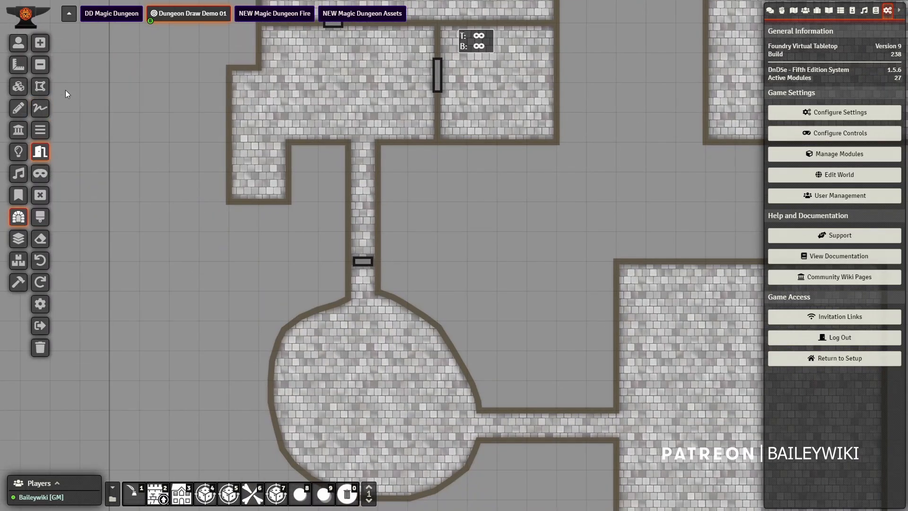
{"action": "left_click", "coordinate": [40, 42]}
{"action": "left_click_drag", "start_coordinate": [194, 137], "coordinate": [251, 247]}
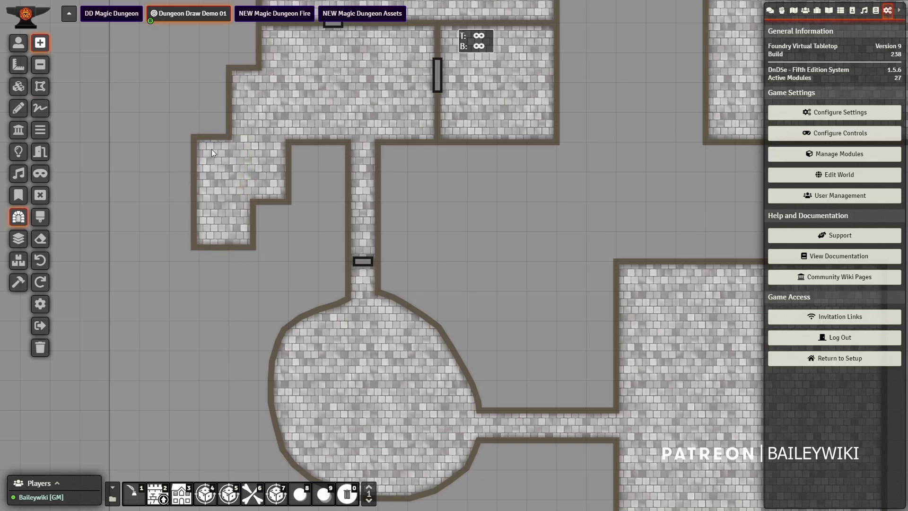
{"action": "left_click", "coordinate": [40, 260]}
{"action": "left_click_drag", "start_coordinate": [181, 98], "coordinate": [149, 185]}
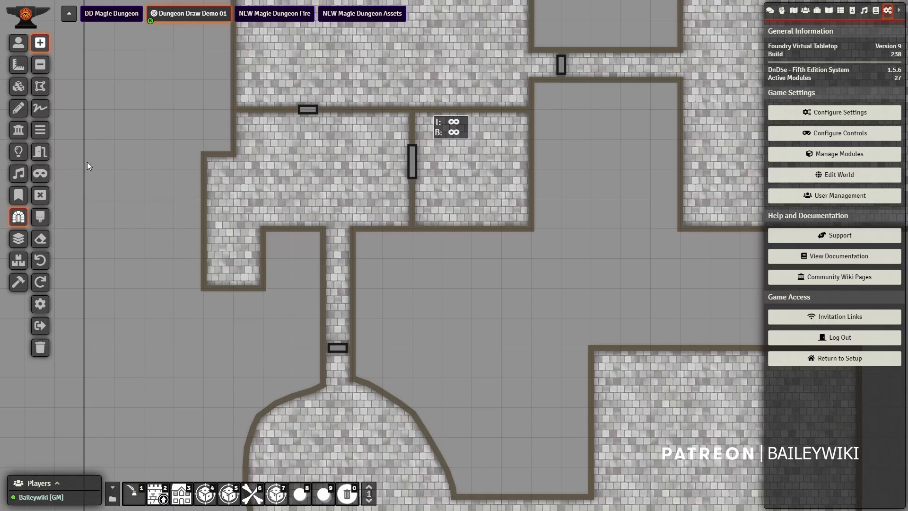
Open the dungeon settings, clear the floor color, and review the floor texture path
{"action": "left_click", "coordinate": [41, 220]}
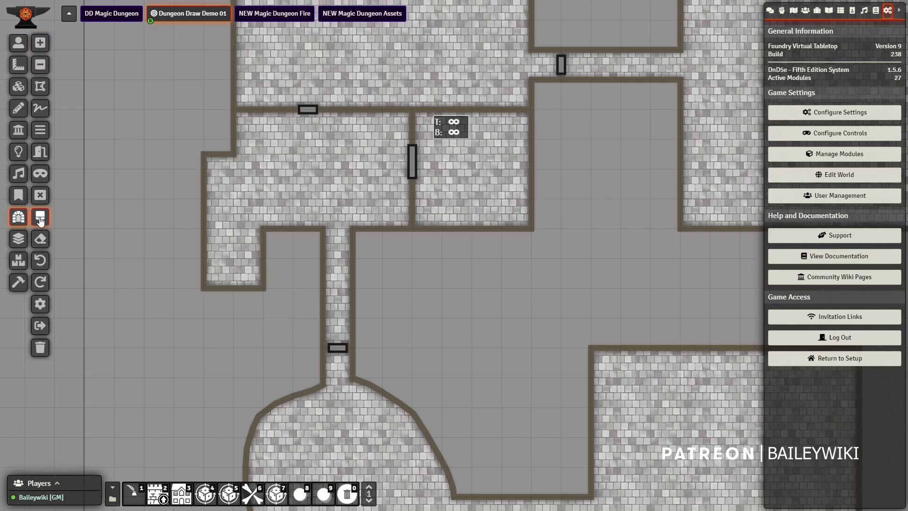
{"action": "left_click", "coordinate": [40, 308]}
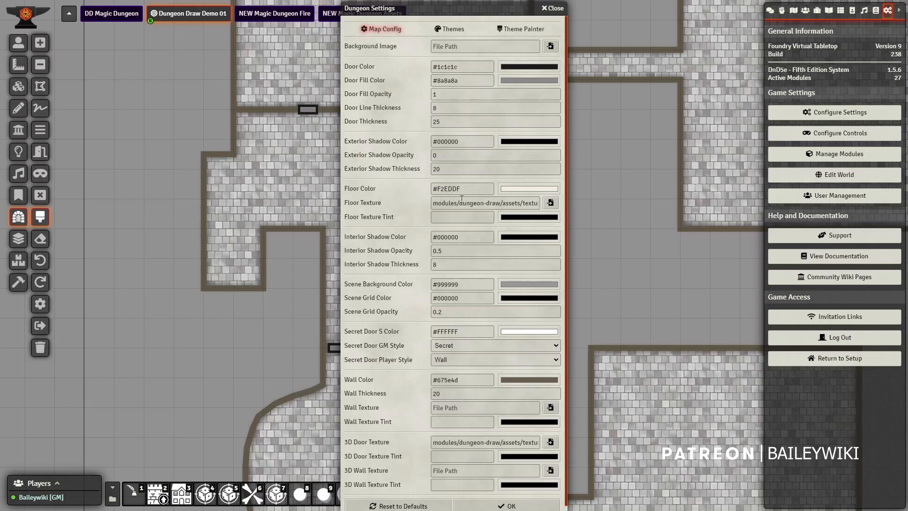
{"action": "left_click_drag", "start_coordinate": [465, 190], "coordinate": [366, 173]}
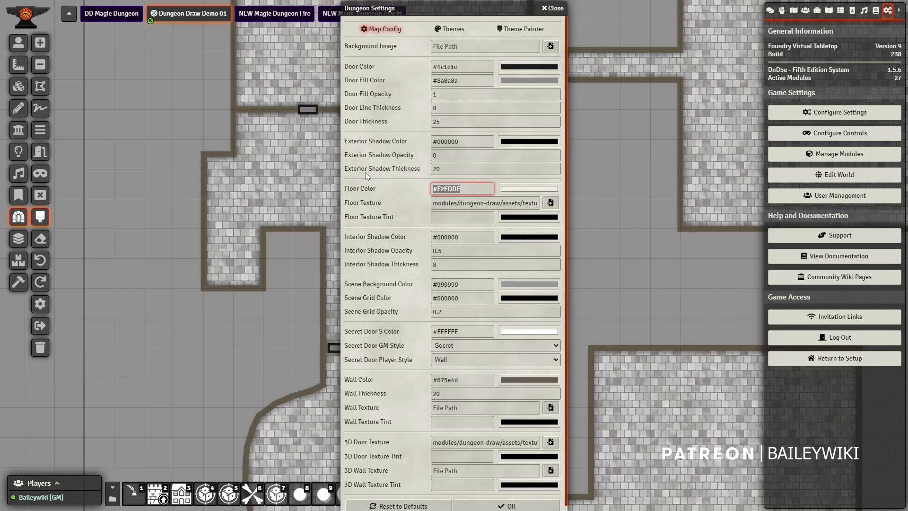
{"action": "key", "text": "BackSpace"}
{"action": "left_click", "coordinate": [366, 174]}
{"action": "left_click_drag", "start_coordinate": [470, 203], "coordinate": [566, 203]}
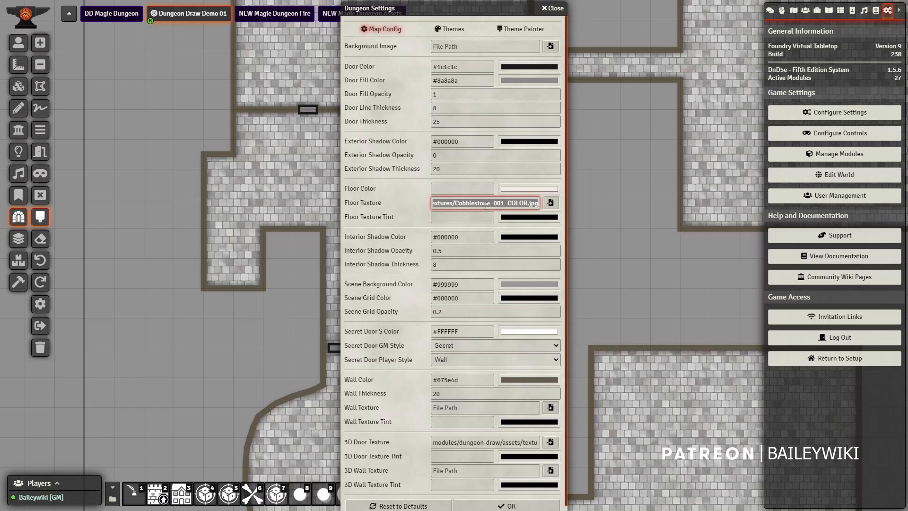
{"action": "left_click", "coordinate": [464, 189]}
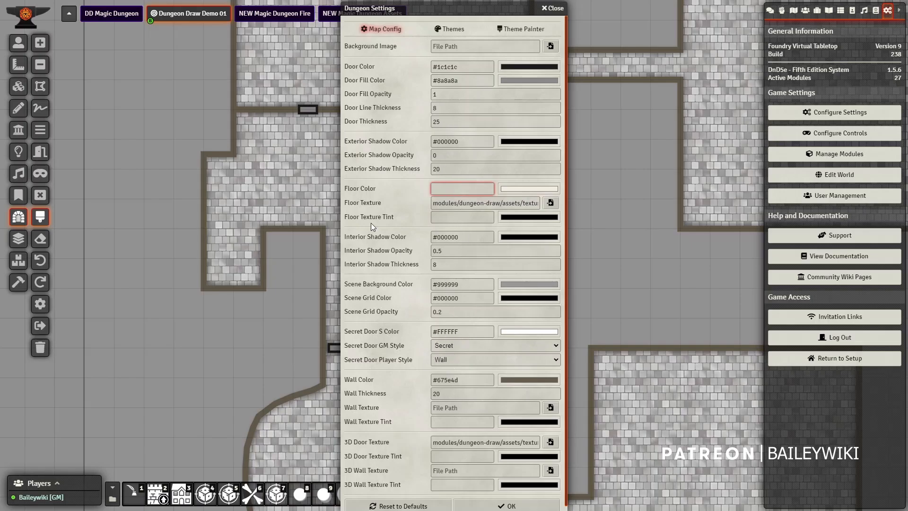
Set the dungeon's wall texture to zz-texture-wall-stone01.webp from the baileywiki-cabal-dungeon module and apply the settings
{"action": "scroll", "coordinate": [382, 347], "scroll_direction": "down", "scroll_amount": 1}
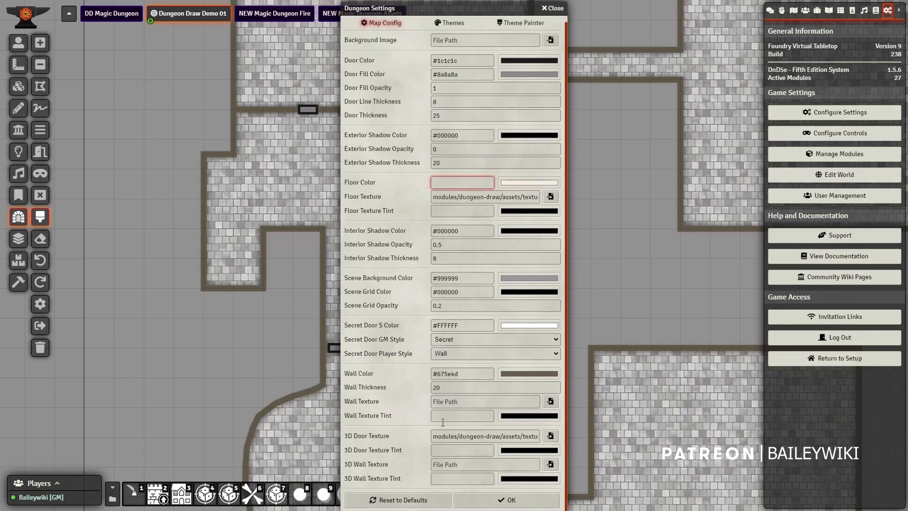
{"action": "left_click", "coordinate": [477, 401]}
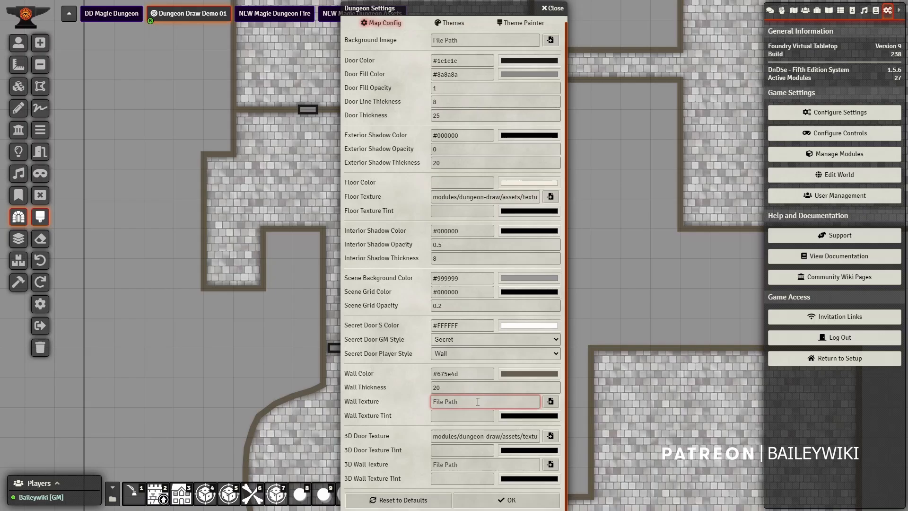
{"action": "left_click_drag", "start_coordinate": [450, 197], "coordinate": [578, 203]}
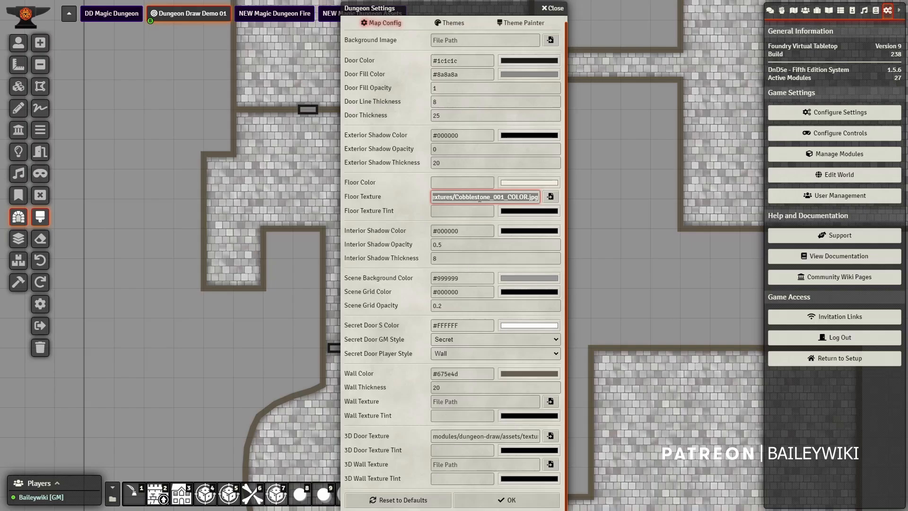
{"action": "left_click", "coordinate": [451, 400]}
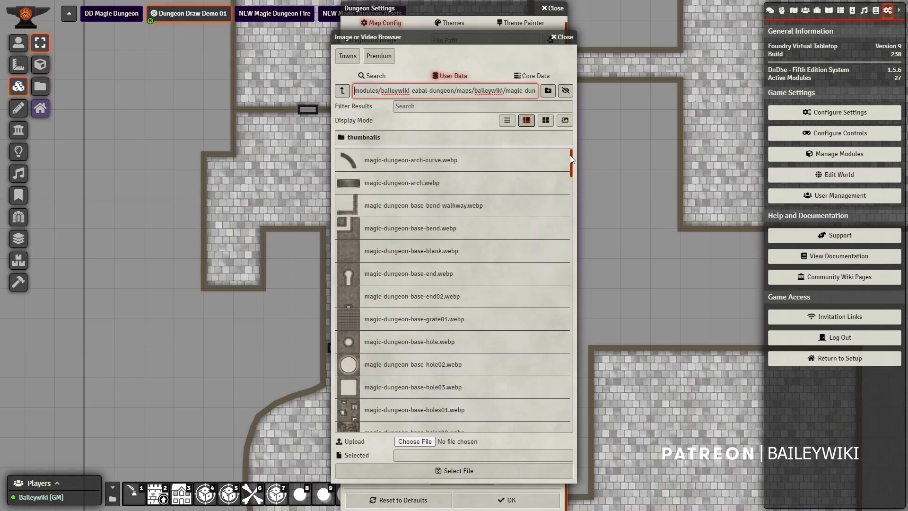
{"action": "left_click_drag", "start_coordinate": [570, 155], "coordinate": [569, 421]}
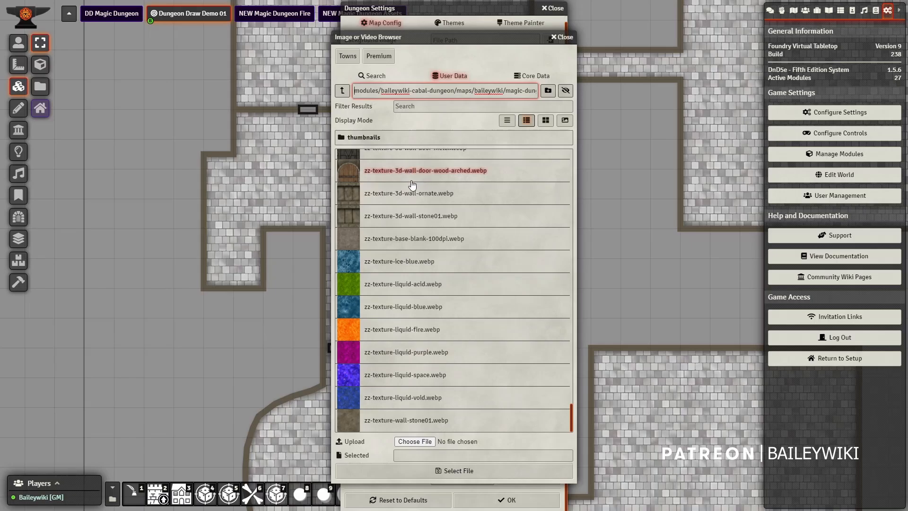
{"action": "left_click", "coordinate": [397, 422]}
{"action": "left_click", "coordinate": [466, 474]}
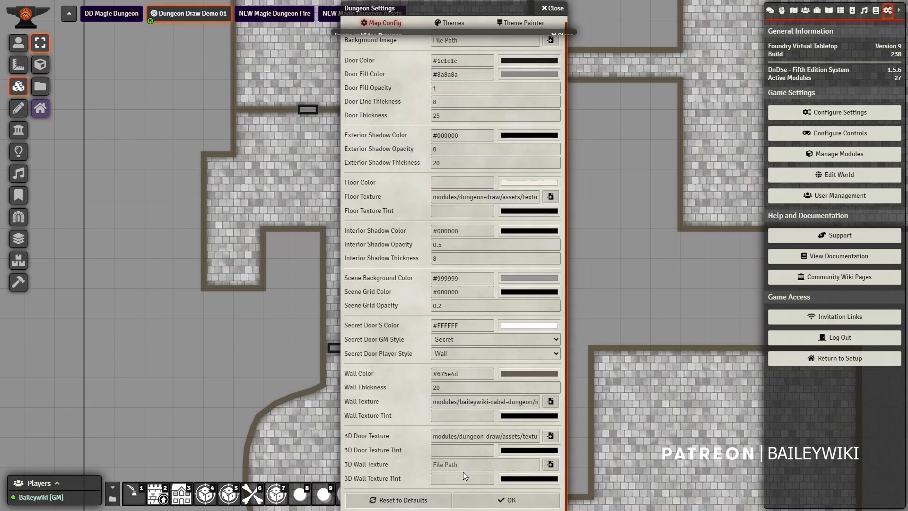
{"action": "left_click", "coordinate": [506, 500]}
Examine the wall texture around the first room and its south corridor up close, and reopen the dungeon settings
{"action": "scroll", "coordinate": [273, 264], "scroll_direction": "up", "scroll_amount": 5}
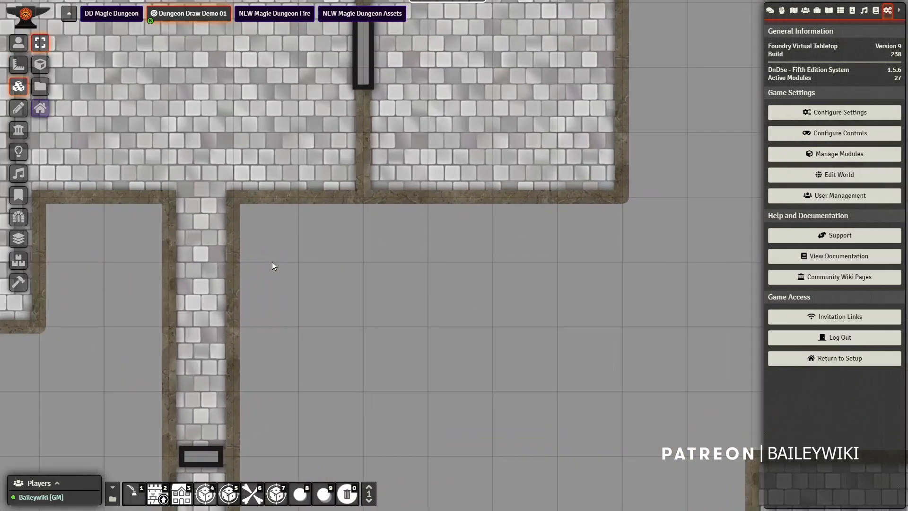
{"action": "scroll", "coordinate": [273, 265], "scroll_direction": "up", "scroll_amount": 3}
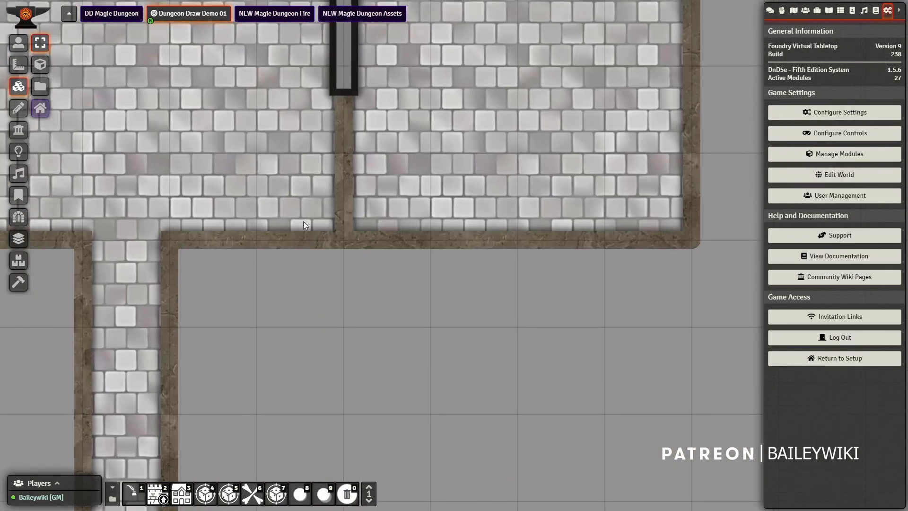
{"action": "scroll", "coordinate": [592, 277], "scroll_direction": "down", "scroll_amount": 5}
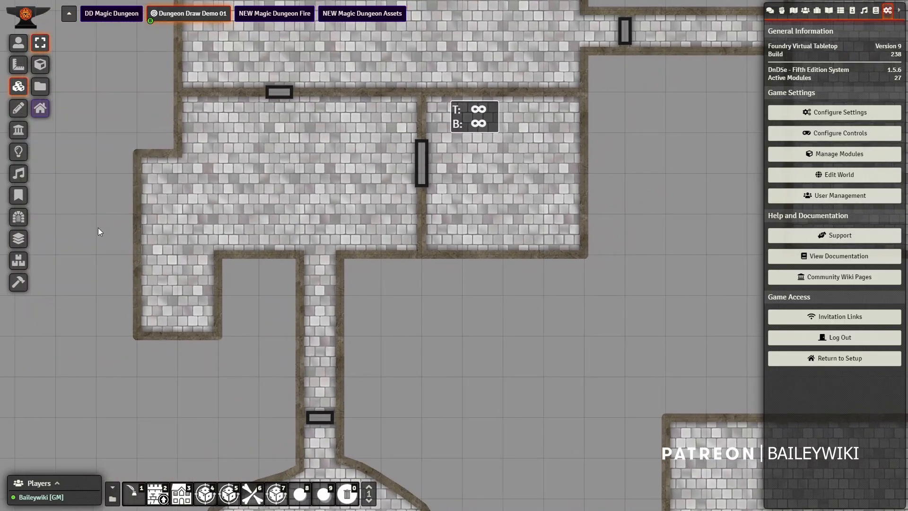
{"action": "left_click", "coordinate": [18, 217]}
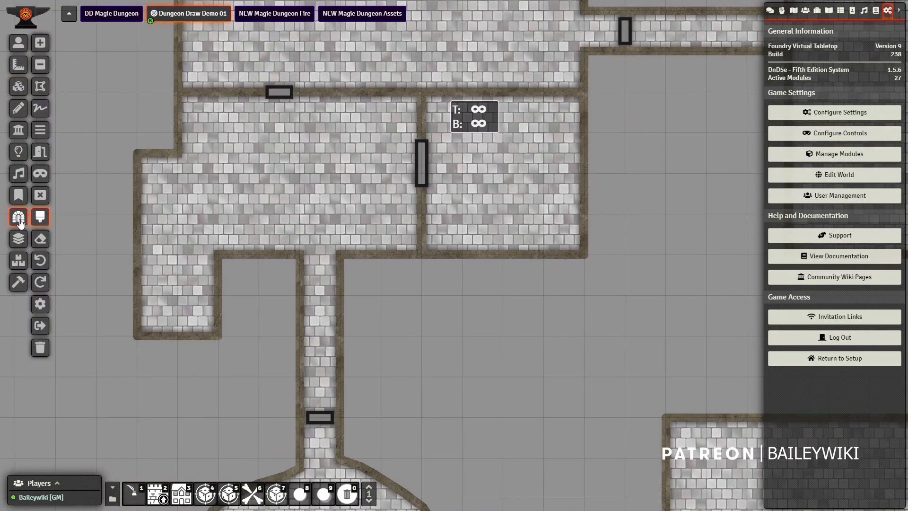
{"action": "left_click", "coordinate": [39, 304]}
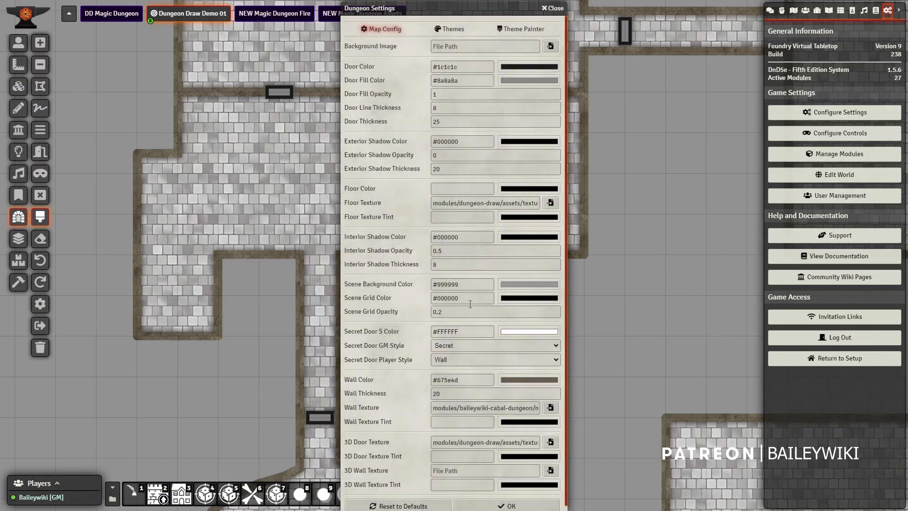
Replace the 3D door texture path with a copy of the dungeon's wall texture path
{"action": "scroll", "coordinate": [448, 362], "scroll_direction": "down", "scroll_amount": 1}
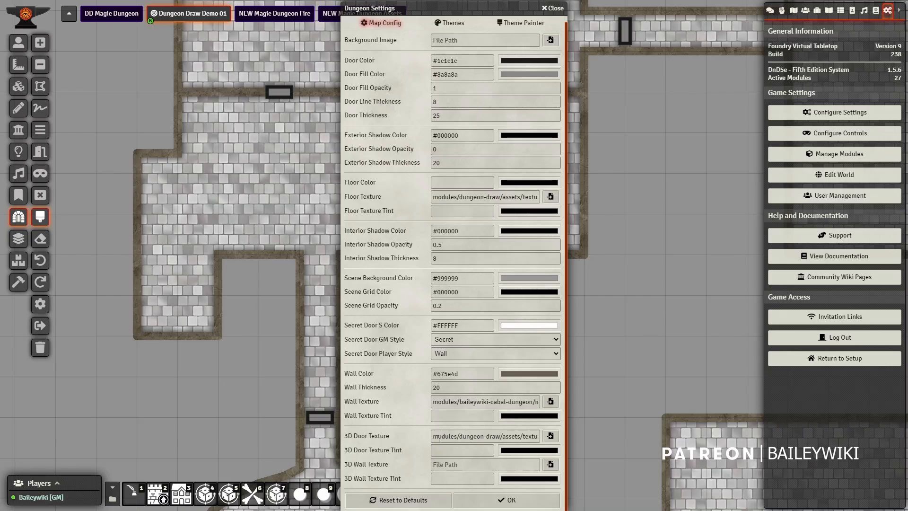
{"action": "left_click_drag", "start_coordinate": [436, 436], "coordinate": [500, 434]}
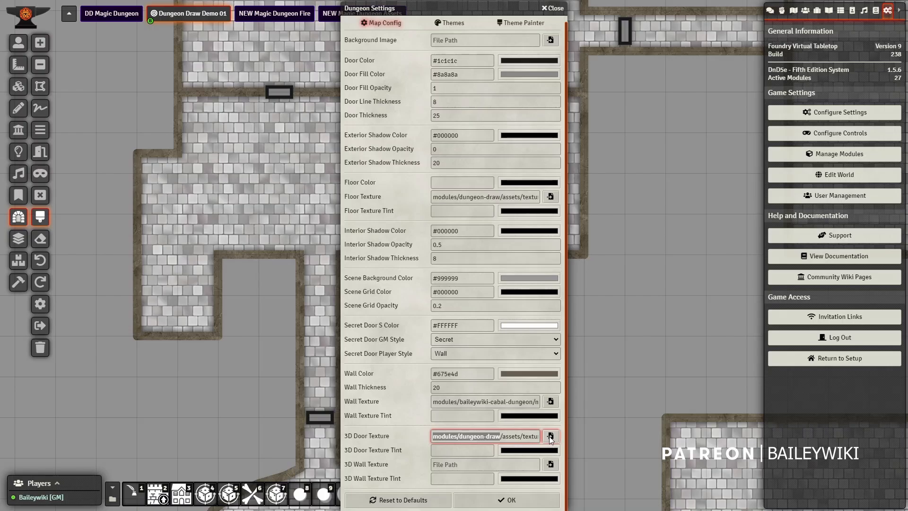
{"action": "left_click", "coordinate": [513, 402]}
{"action": "key", "text": "ctrl+a"}
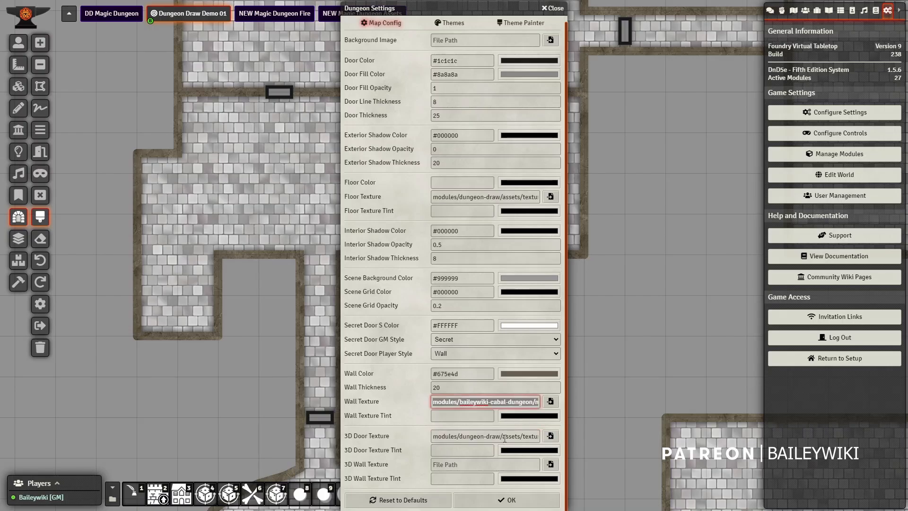
{"action": "key", "text": "ctrl+c"}
{"action": "left_click", "coordinate": [504, 436]}
{"action": "key", "text": "ctrl+a"}
{"action": "key", "text": "ctrl+v"}
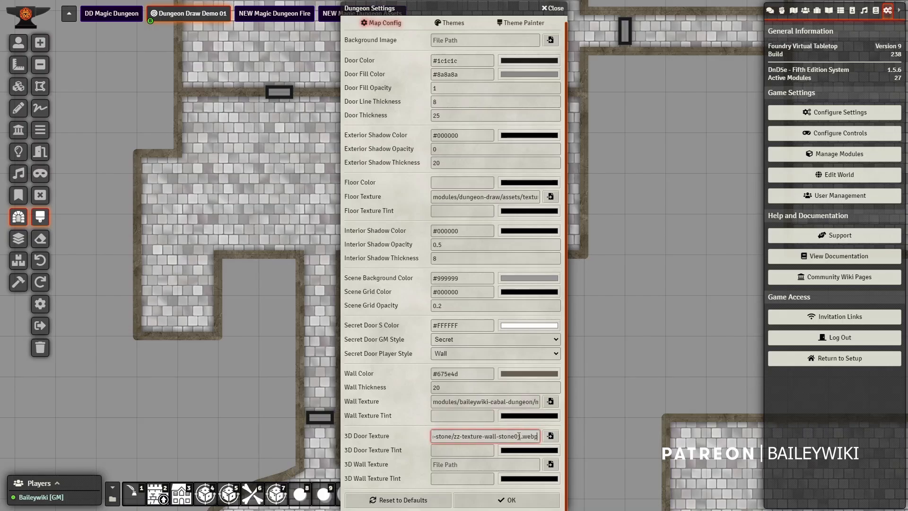
Choose zz-texture-3d-wall-ornate.webp from the baileywiki-cabal-dungeon module as the 3D door texture
{"action": "left_click", "coordinate": [550, 436]}
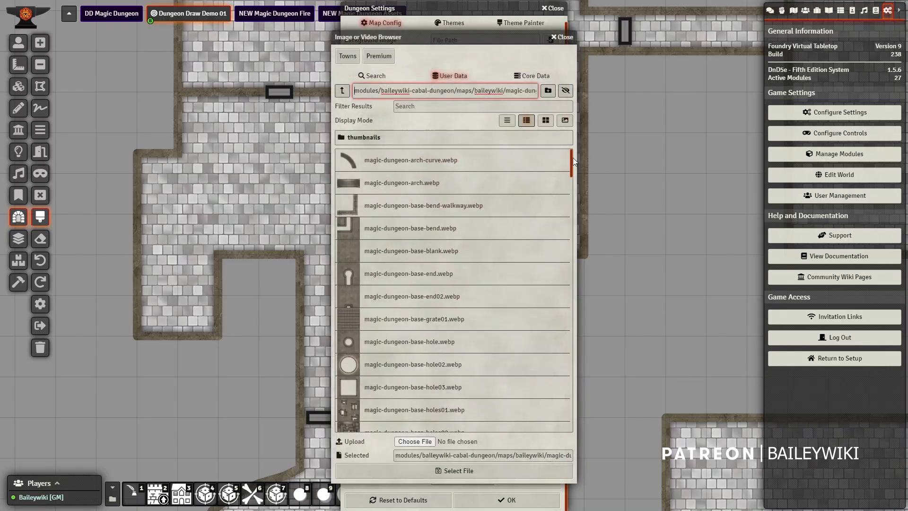
{"action": "left_click_drag", "start_coordinate": [573, 161], "coordinate": [563, 461]}
{"action": "scroll", "coordinate": [411, 284], "scroll_direction": "up", "scroll_amount": 2}
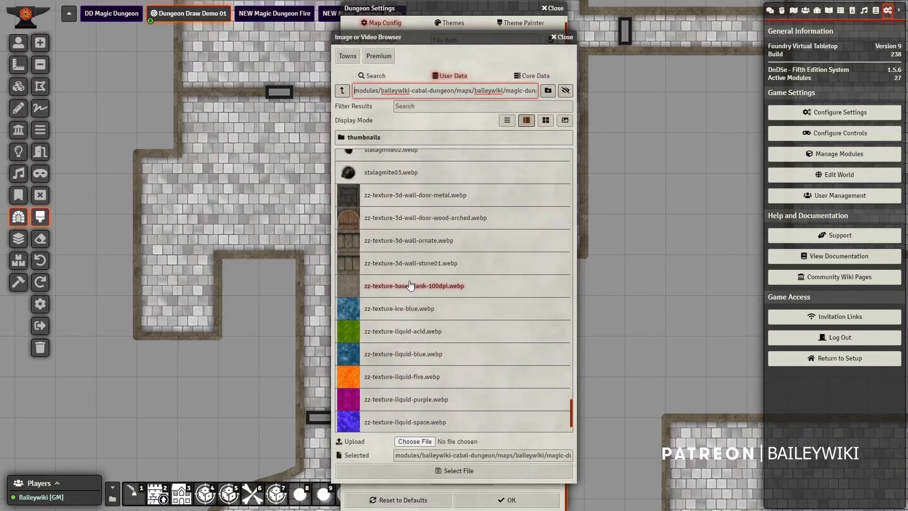
{"action": "left_click", "coordinate": [398, 245]}
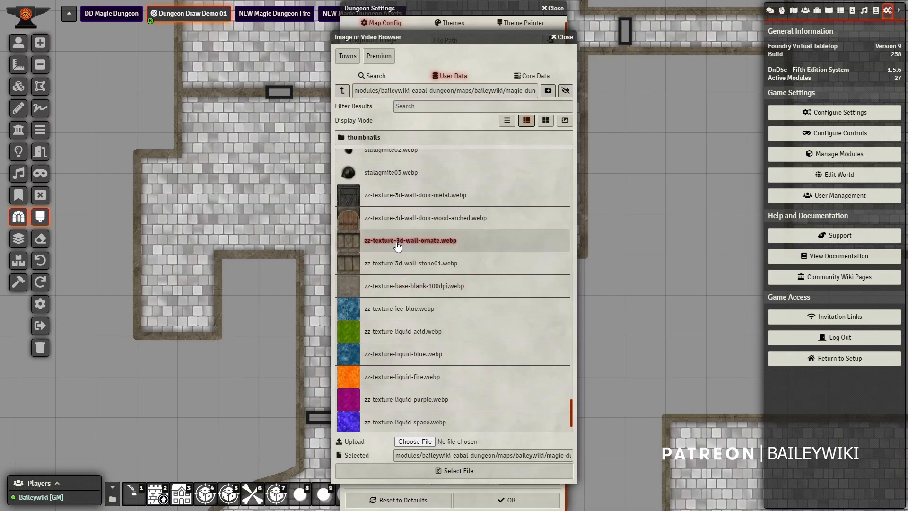
{"action": "left_click", "coordinate": [474, 471]}
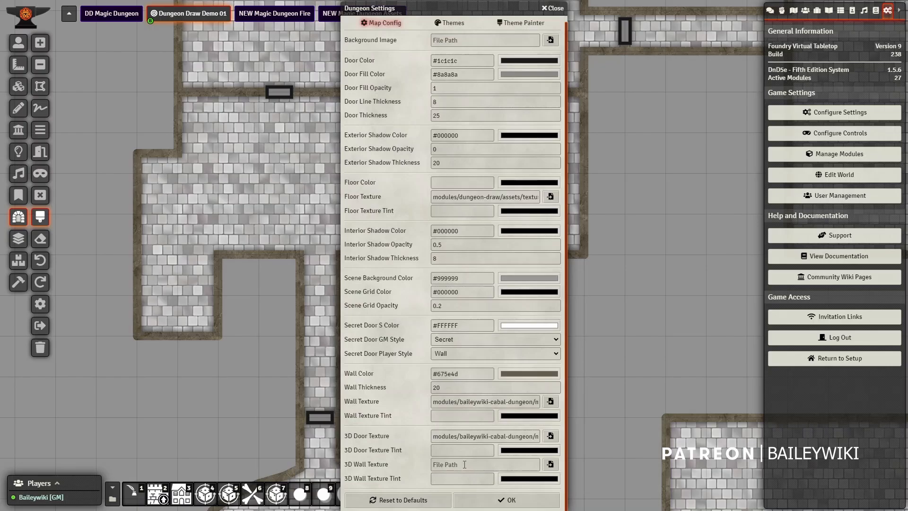
Set the 3D door texture to zz-texture-3d-wall-door-wood-arched.webp from the baileywiki-cabal-dungeon module
{"action": "left_click", "coordinate": [550, 436]}
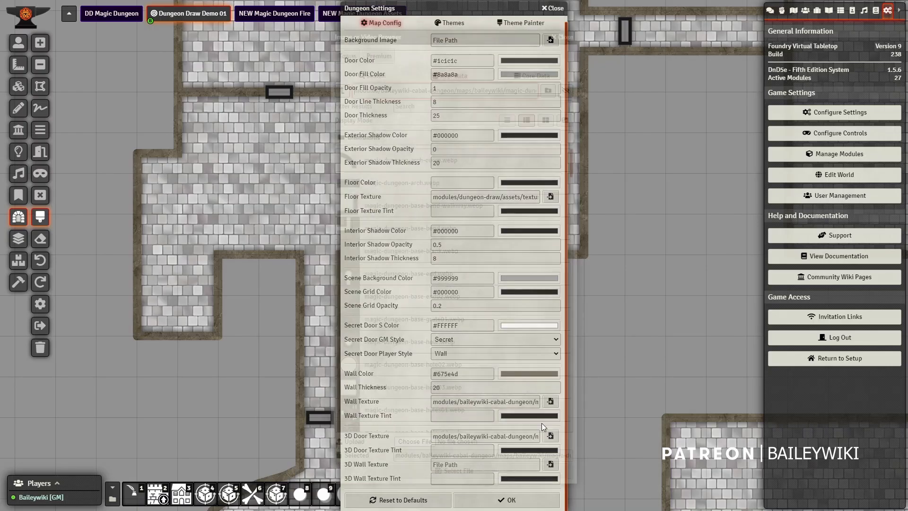
{"action": "left_click_drag", "start_coordinate": [572, 158], "coordinate": [575, 445]}
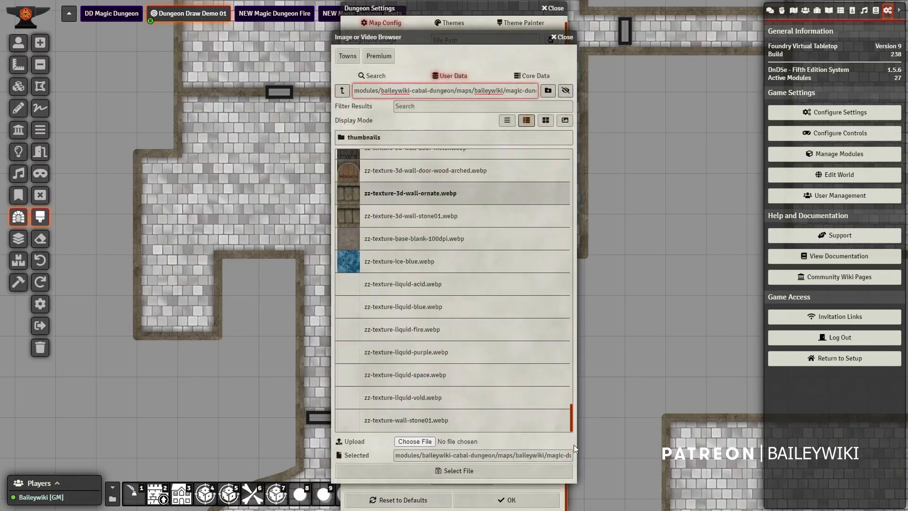
{"action": "left_click", "coordinate": [398, 170]}
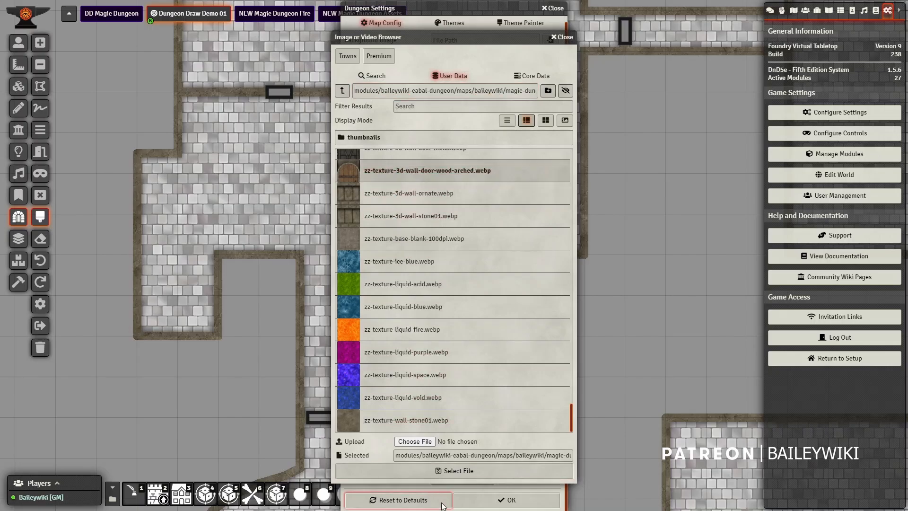
{"action": "left_click", "coordinate": [462, 470]}
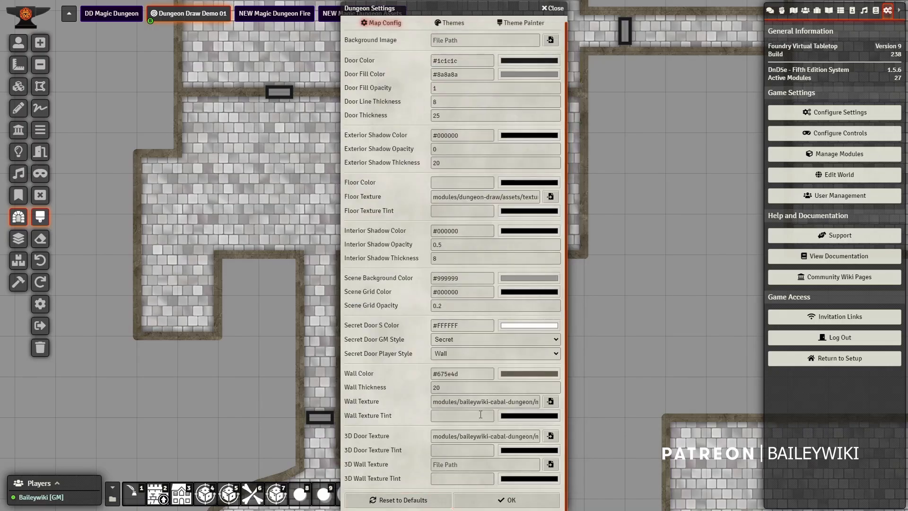
Copy the 3D door texture path into the empty 3D wall texture setting
{"action": "left_click", "coordinate": [499, 436]}
{"action": "key", "text": "ctrl+a"}
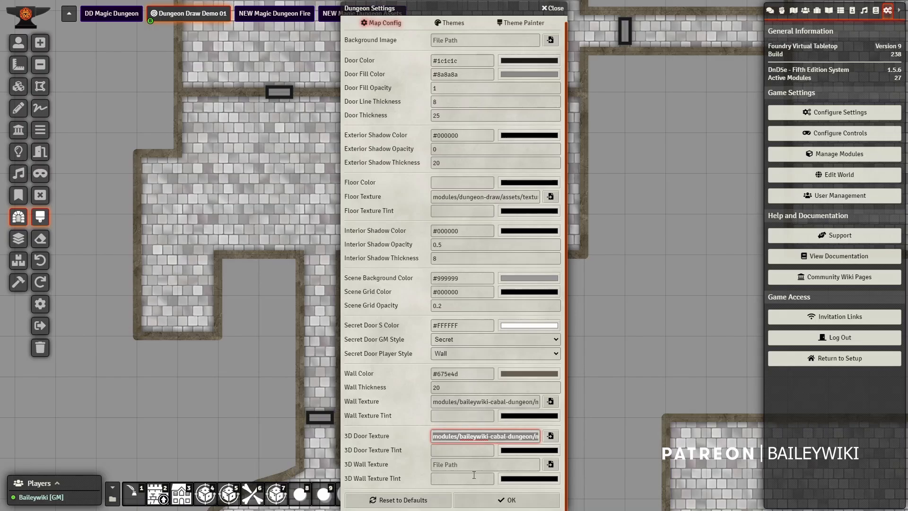
{"action": "left_click", "coordinate": [480, 464]}
{"action": "key", "text": "ctrl+v"}
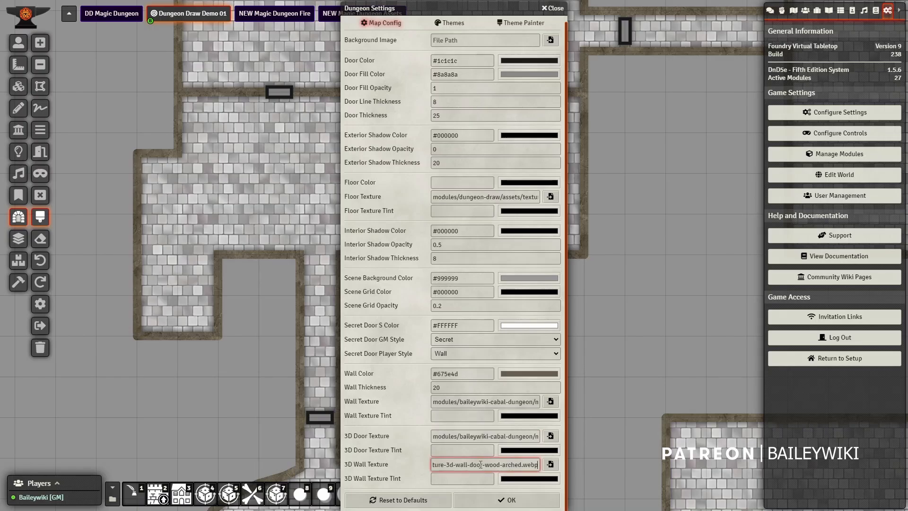
Set the 3D wall texture to zz-texture-3d-wall-ornate.webp and apply the dungeon settings
{"action": "left_click", "coordinate": [550, 465]}
{"action": "scroll", "coordinate": [492, 231], "scroll_direction": "down", "scroll_amount": 10}
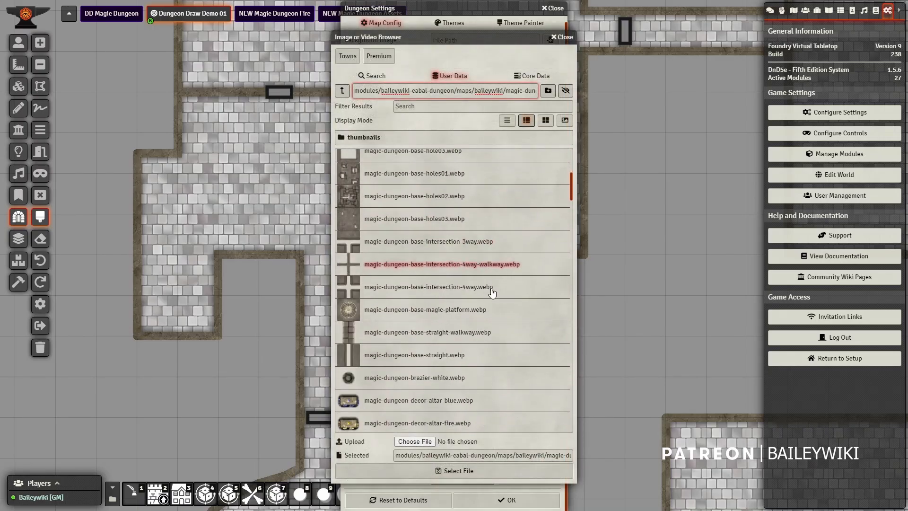
{"action": "left_click_drag", "start_coordinate": [572, 209], "coordinate": [568, 378]}
{"action": "scroll", "coordinate": [568, 377], "scroll_direction": "down", "scroll_amount": 10}
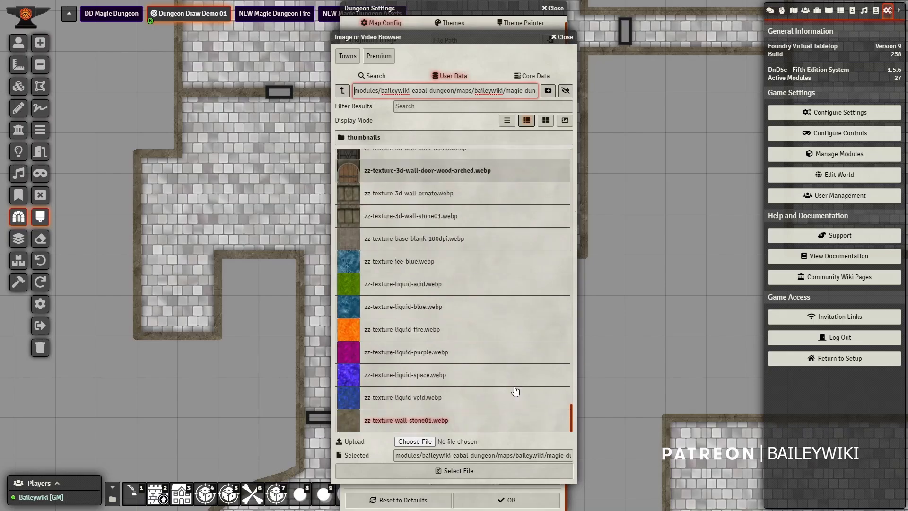
{"action": "left_click", "coordinate": [400, 194]}
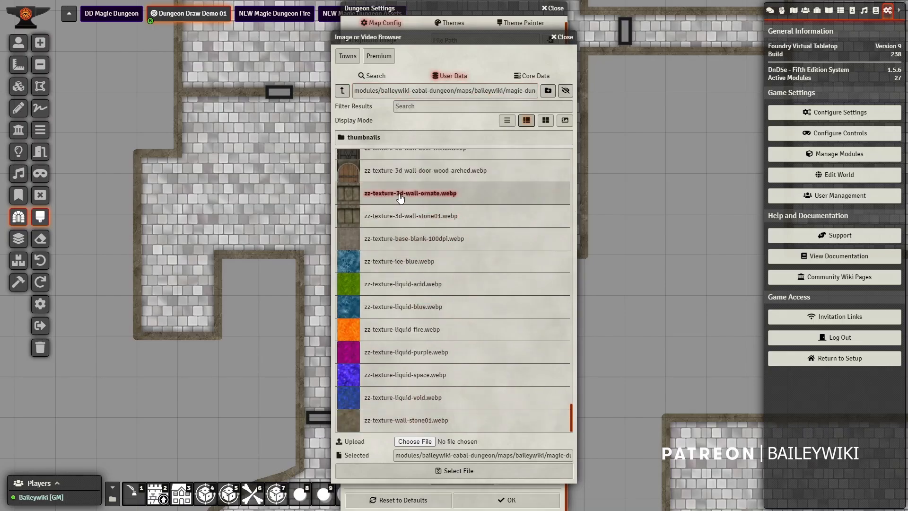
{"action": "left_click", "coordinate": [473, 471]}
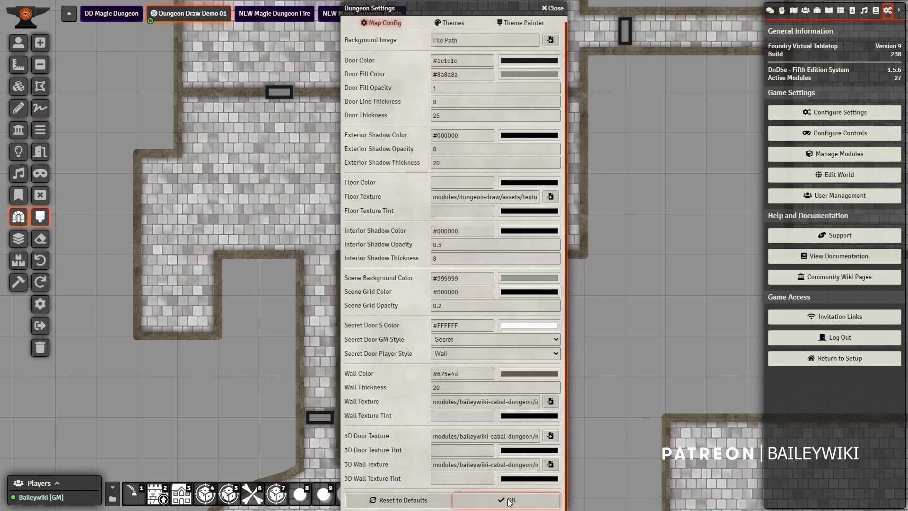
{"action": "left_click", "coordinate": [509, 500]}
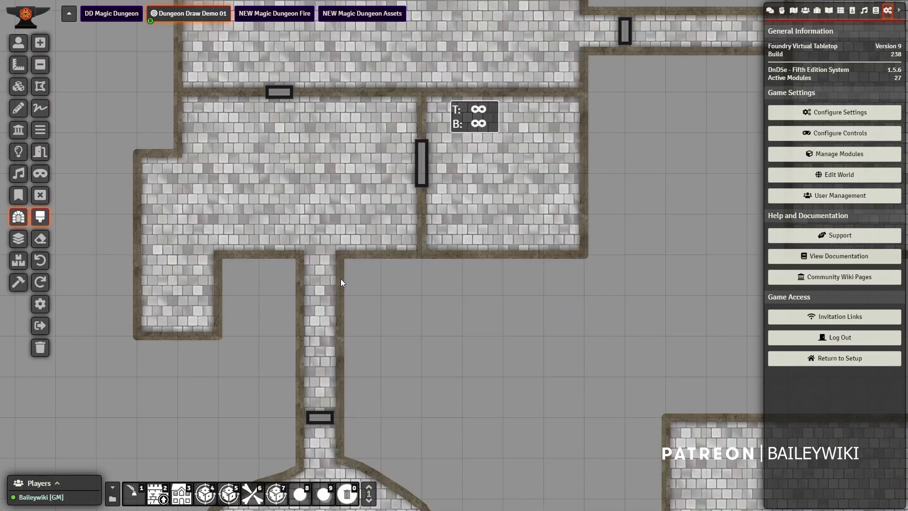
Switch the scene to the 3D view with the token controls and examine the wall textures around the rooms
{"action": "scroll", "coordinate": [237, 269], "scroll_direction": "down", "scroll_amount": 5}
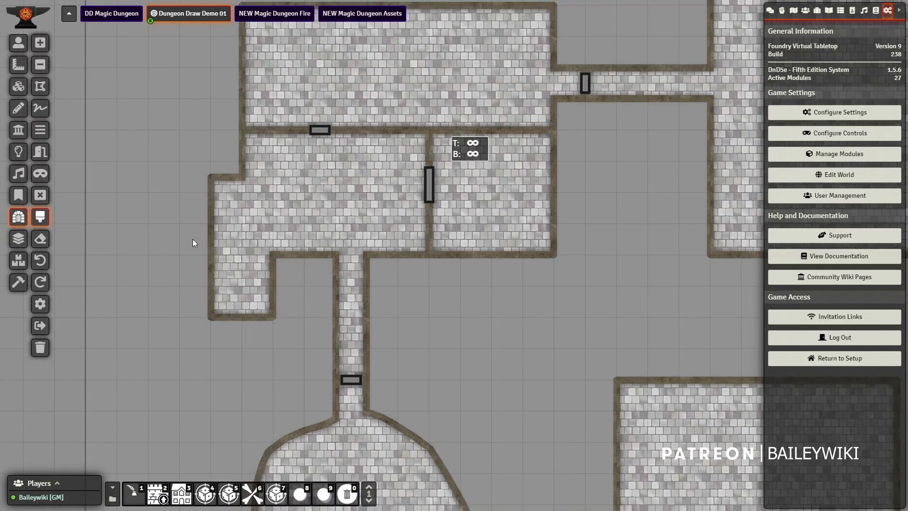
{"action": "scroll", "coordinate": [226, 263], "scroll_direction": "up", "scroll_amount": 3}
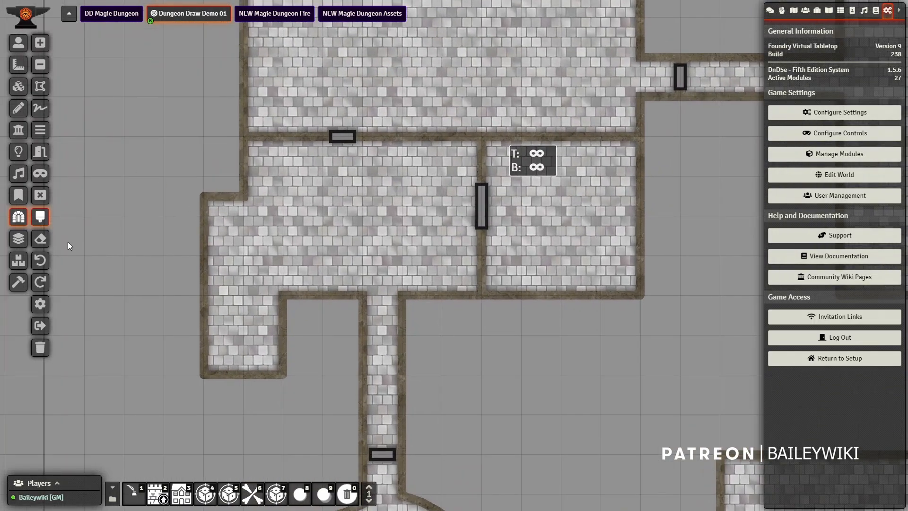
{"action": "left_click", "coordinate": [18, 43]}
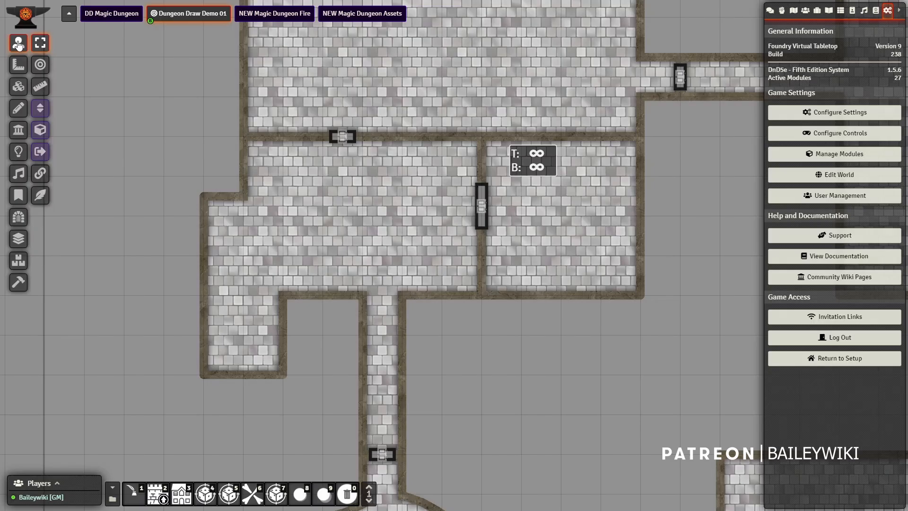
{"action": "left_click", "coordinate": [41, 130]}
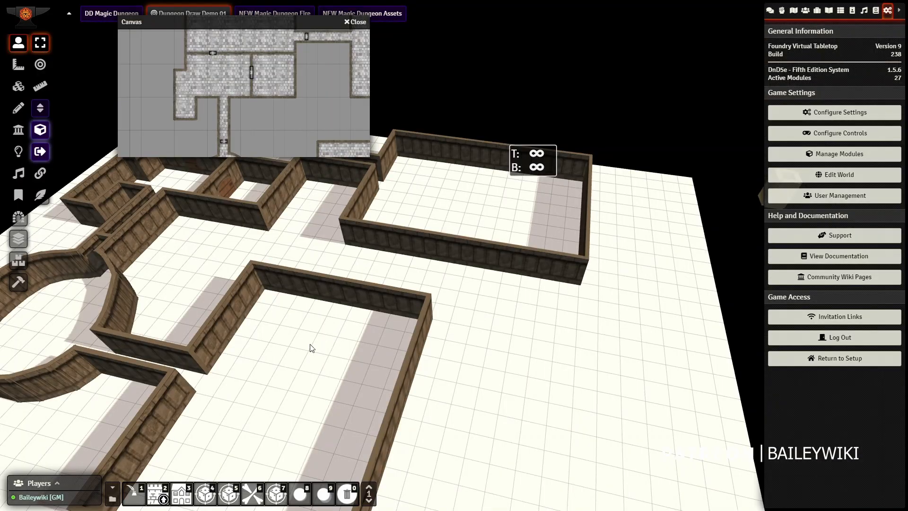
{"action": "left_click_drag", "start_coordinate": [310, 344], "coordinate": [292, 296]}
{"action": "scroll", "coordinate": [292, 296], "scroll_direction": "up", "scroll_amount": 10}
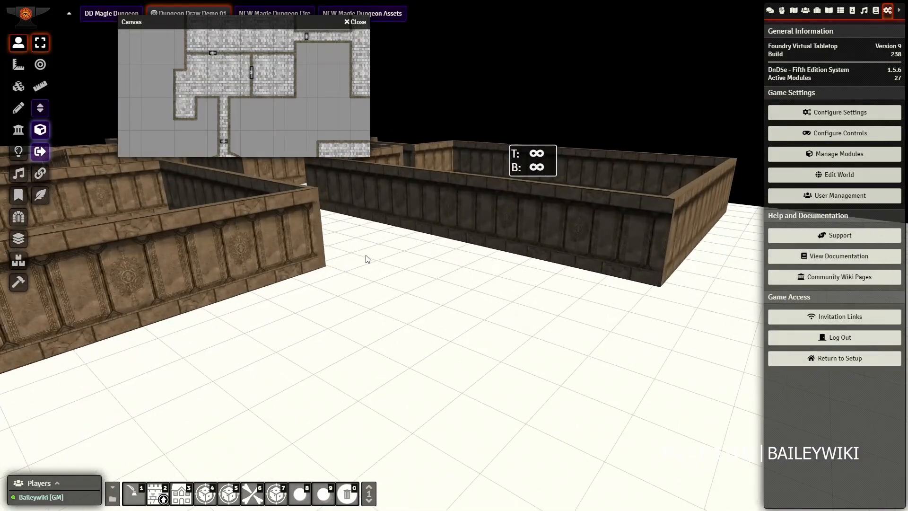
{"action": "left_click_drag", "start_coordinate": [190, 286], "coordinate": [261, 304]}
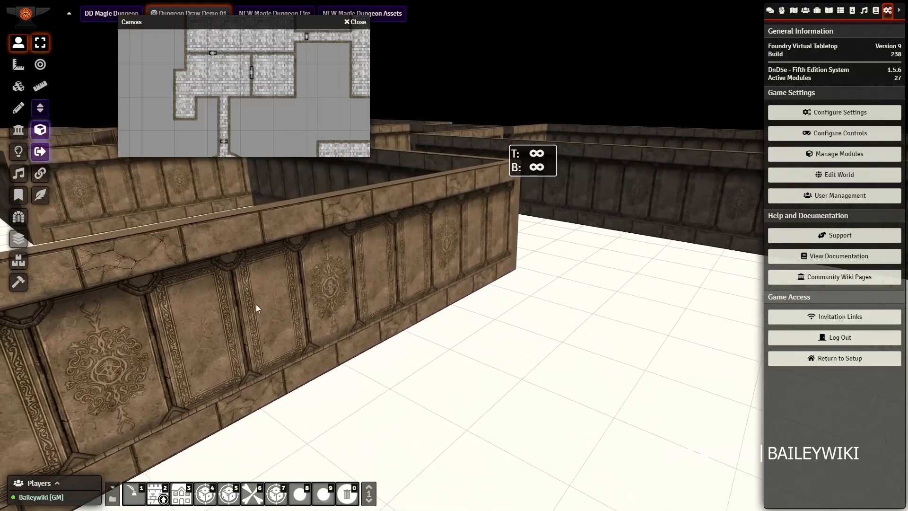
{"action": "left_click_drag", "start_coordinate": [178, 270], "coordinate": [310, 291]}
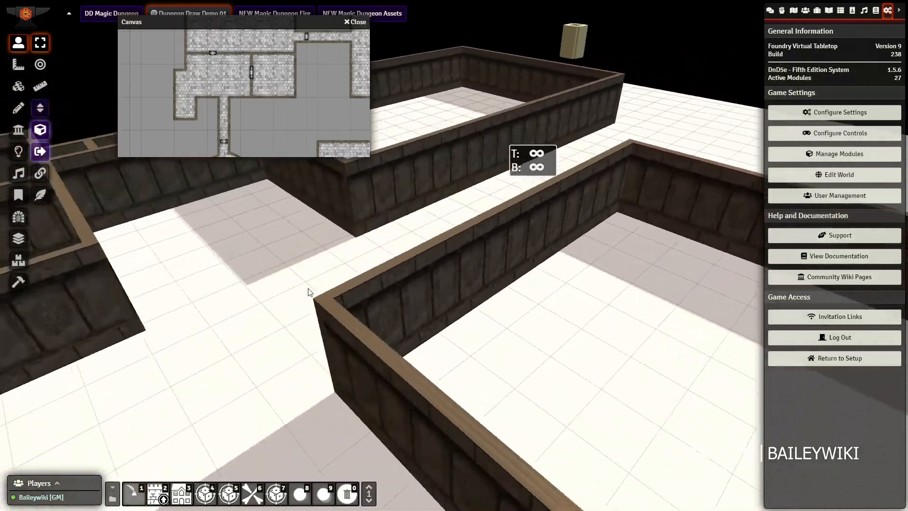
{"action": "left_click_drag", "start_coordinate": [195, 318], "coordinate": [402, 311]}
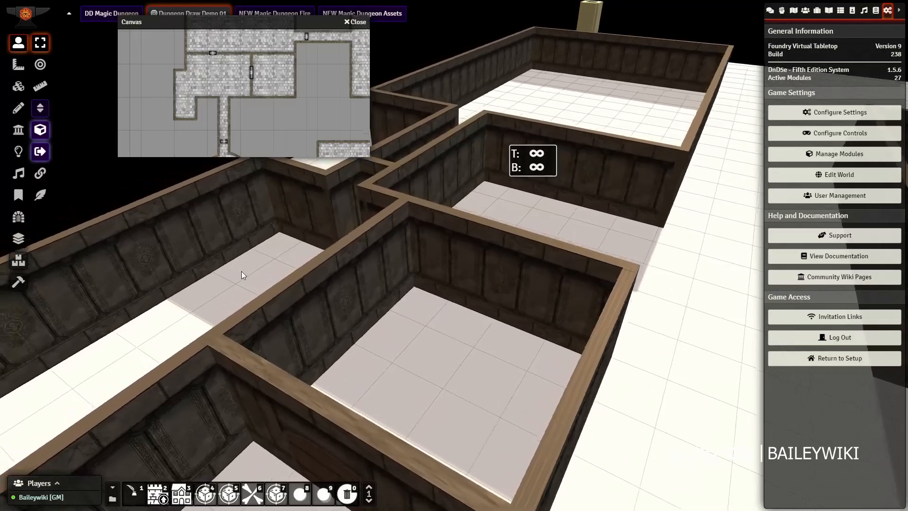
{"action": "left_click_drag", "start_coordinate": [241, 271], "coordinate": [456, 214]}
Open and close the east corridor's door and the small interior room's door in the 3D view
{"action": "left_click", "coordinate": [430, 193]}
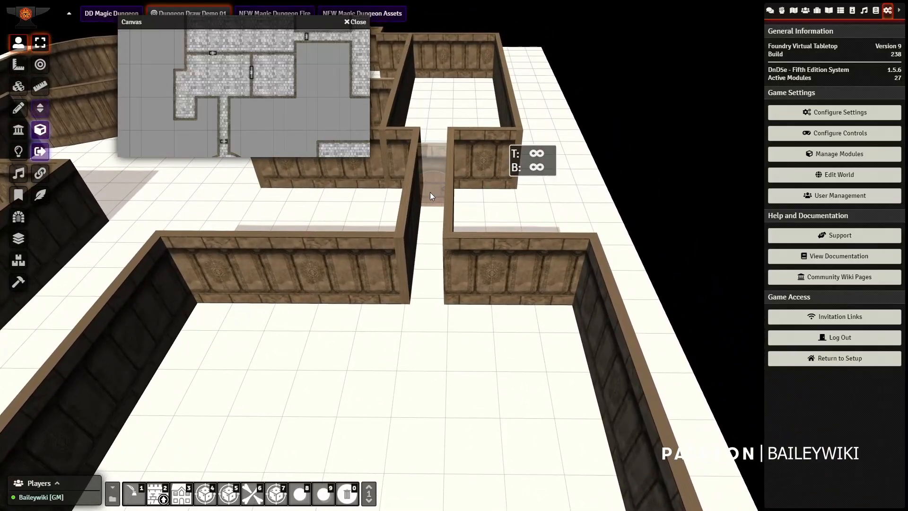
{"action": "left_click", "coordinate": [430, 193]}
{"action": "left_click_drag", "start_coordinate": [271, 358], "coordinate": [442, 305]}
{"action": "scroll", "coordinate": [452, 289], "scroll_direction": "up", "scroll_amount": 4}
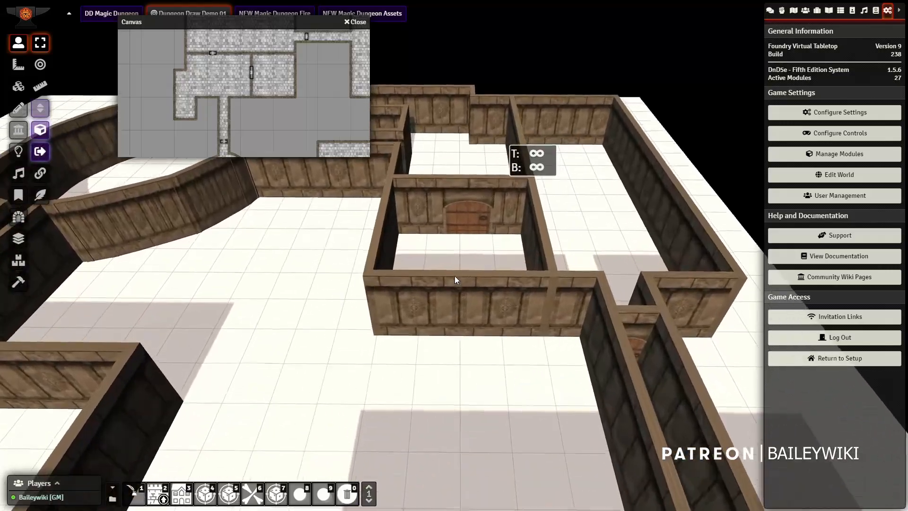
{"action": "left_click", "coordinate": [472, 218]}
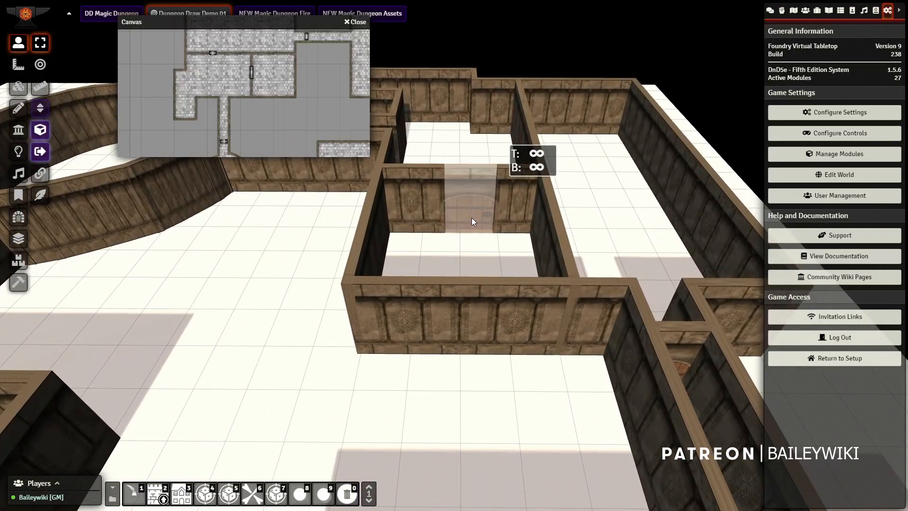
{"action": "left_click", "coordinate": [473, 215]}
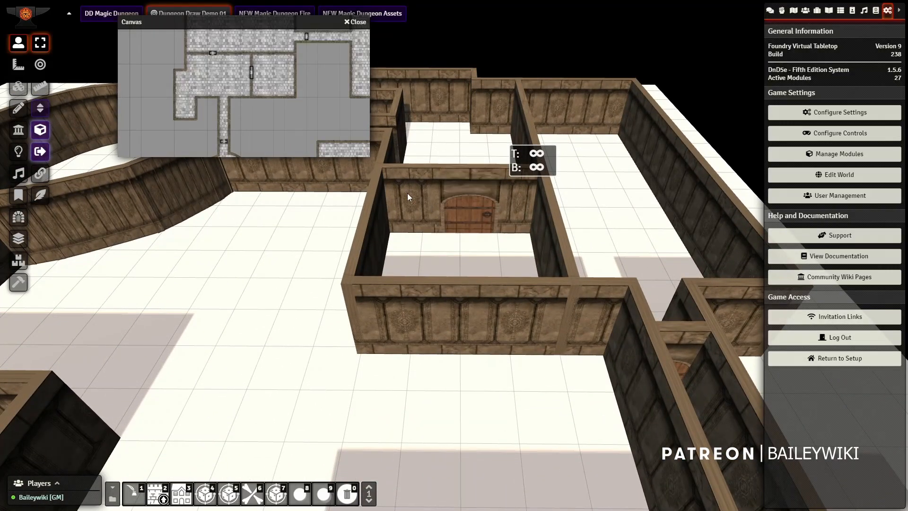
Examine the interior walls, the round room and its corridor door in 3D, and return to the 2D map
{"action": "scroll", "coordinate": [407, 193], "scroll_direction": "down", "scroll_amount": 4}
{"action": "left_click_drag", "start_coordinate": [210, 315], "coordinate": [310, 285]}
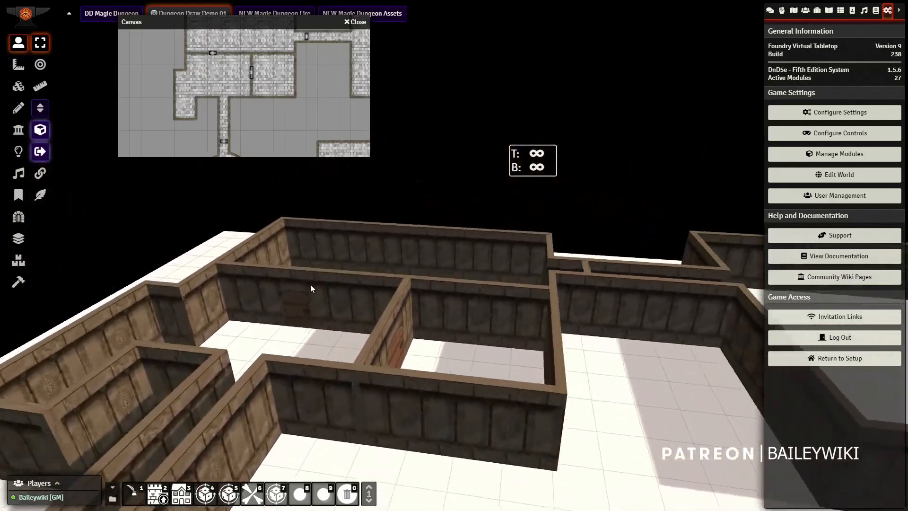
{"action": "left_click_drag", "start_coordinate": [410, 302], "coordinate": [499, 208]}
{"action": "scroll", "coordinate": [343, 315], "scroll_direction": "up", "scroll_amount": 3}
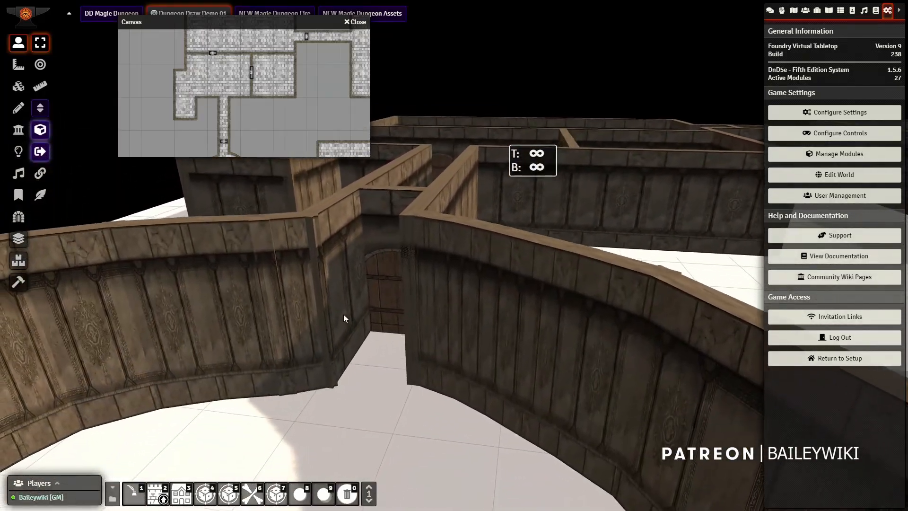
{"action": "left_click_drag", "start_coordinate": [376, 366], "coordinate": [418, 293]}
{"action": "scroll", "coordinate": [428, 349], "scroll_direction": "down", "scroll_amount": 5}
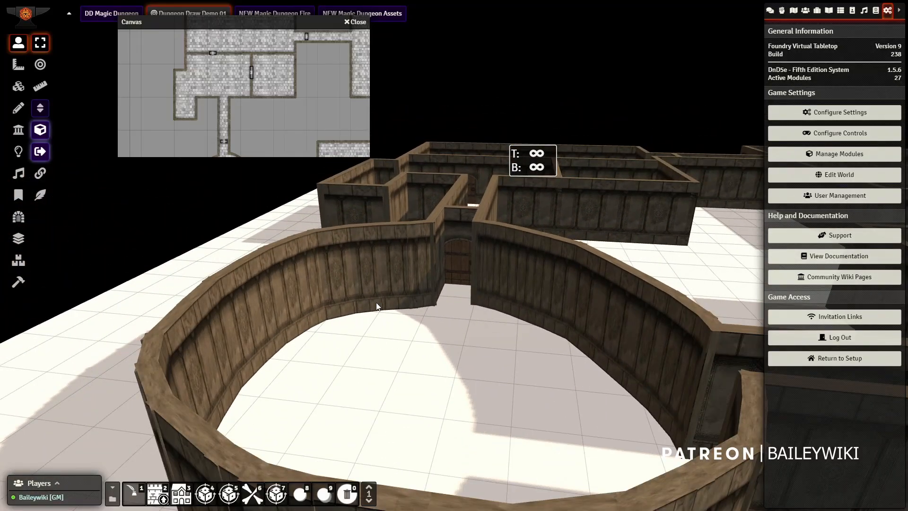
{"action": "left_click", "coordinate": [41, 131]}
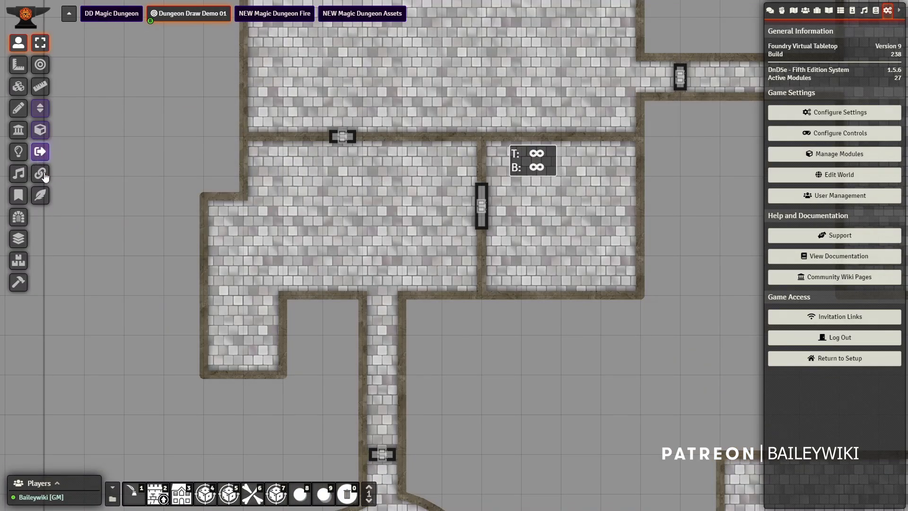
Open the dungeon settings and look through the available custom themes, module themes and theme painter options
{"action": "left_click", "coordinate": [20, 219]}
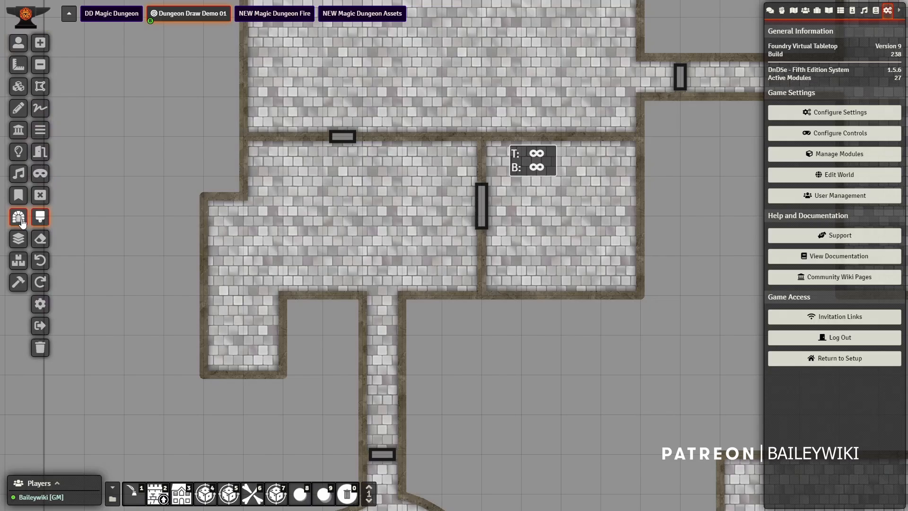
{"action": "left_click", "coordinate": [40, 304]}
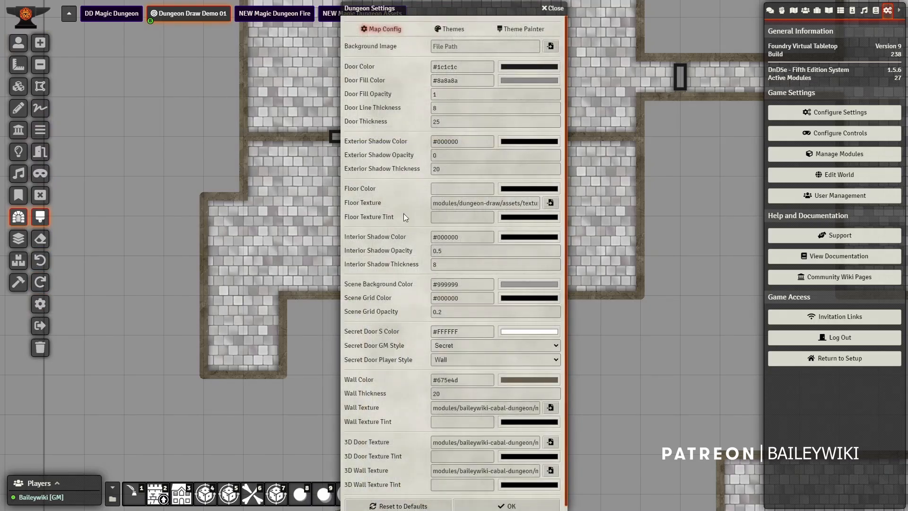
{"action": "left_click", "coordinate": [517, 29]}
{"action": "left_click", "coordinate": [457, 29]}
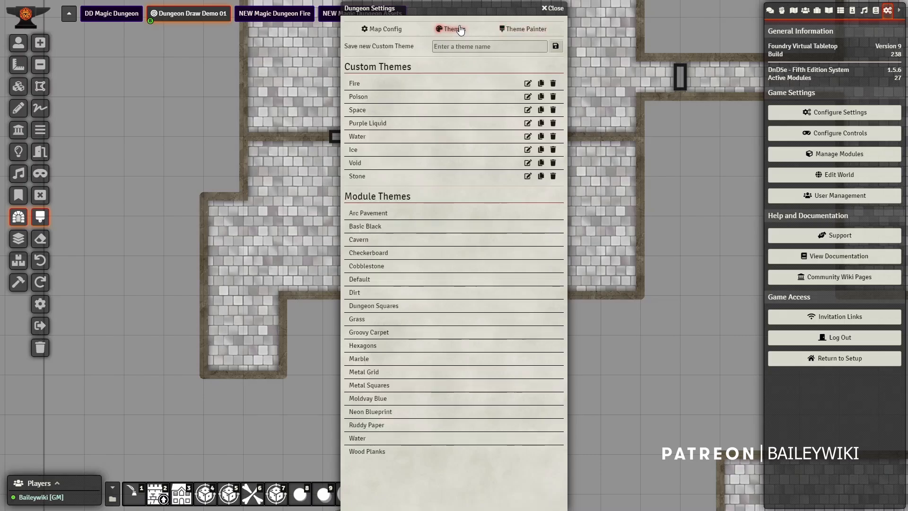
{"action": "left_click", "coordinate": [519, 31]}
{"action": "left_click", "coordinate": [451, 29]}
Review the Stone custom theme's interior shadow thickness, 3D door, 3D wall and floor textures, and close its configuration
{"action": "left_click", "coordinate": [528, 177]}
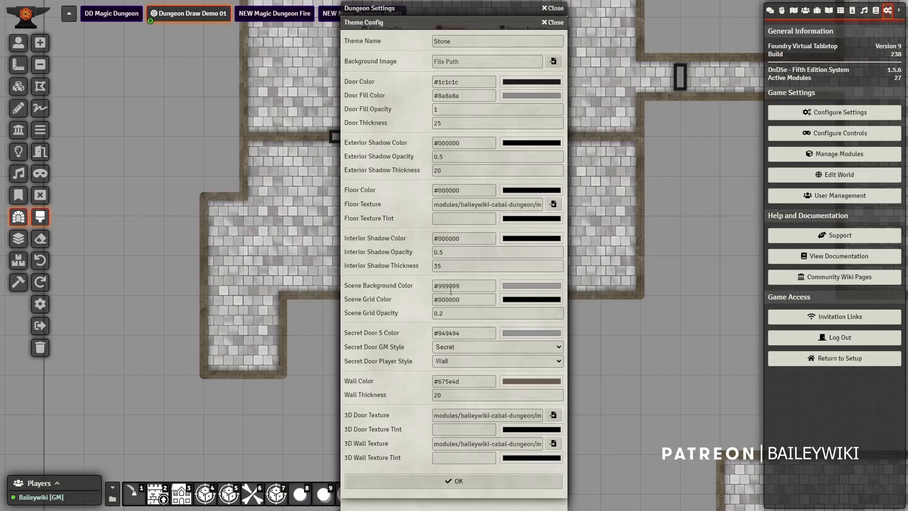
{"action": "double_click", "coordinate": [455, 264]}
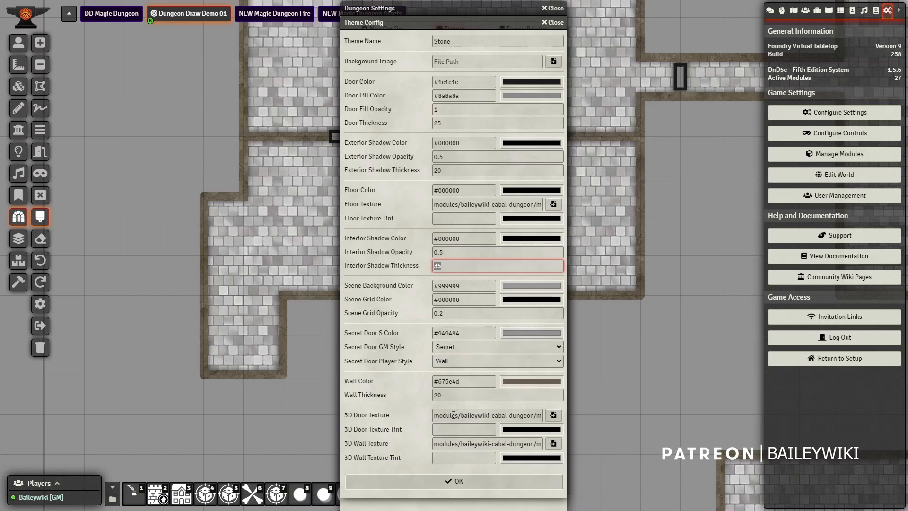
{"action": "left_click_drag", "start_coordinate": [452, 415], "coordinate": [554, 416]}
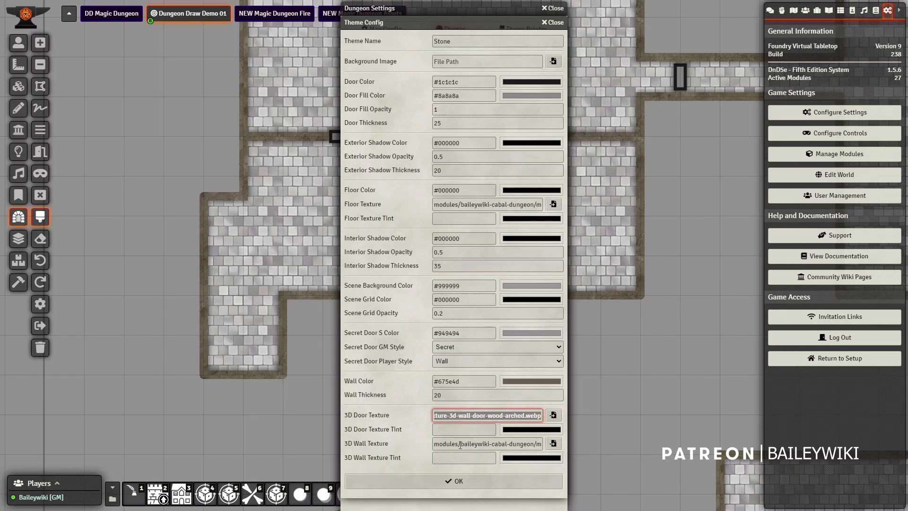
{"action": "left_click_drag", "start_coordinate": [460, 445], "coordinate": [572, 445]}
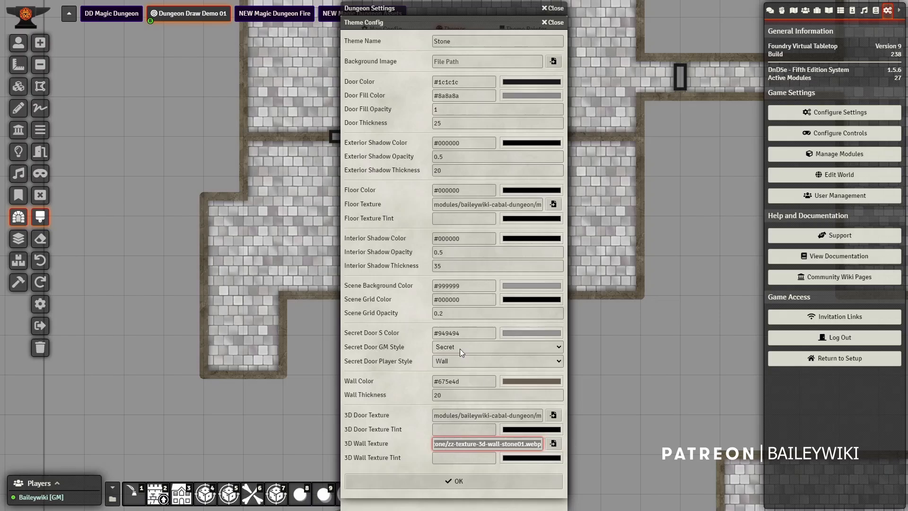
{"action": "left_click_drag", "start_coordinate": [456, 208], "coordinate": [492, 201]}
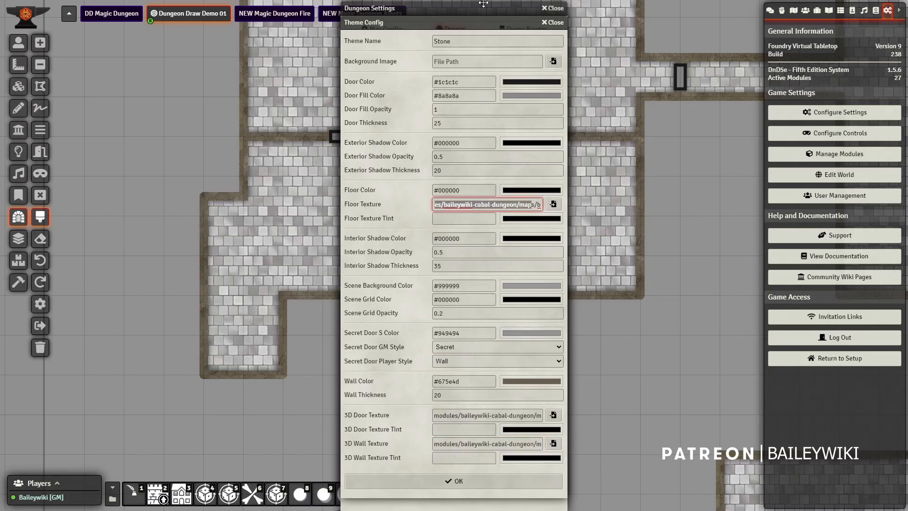
{"action": "left_click", "coordinate": [554, 23]}
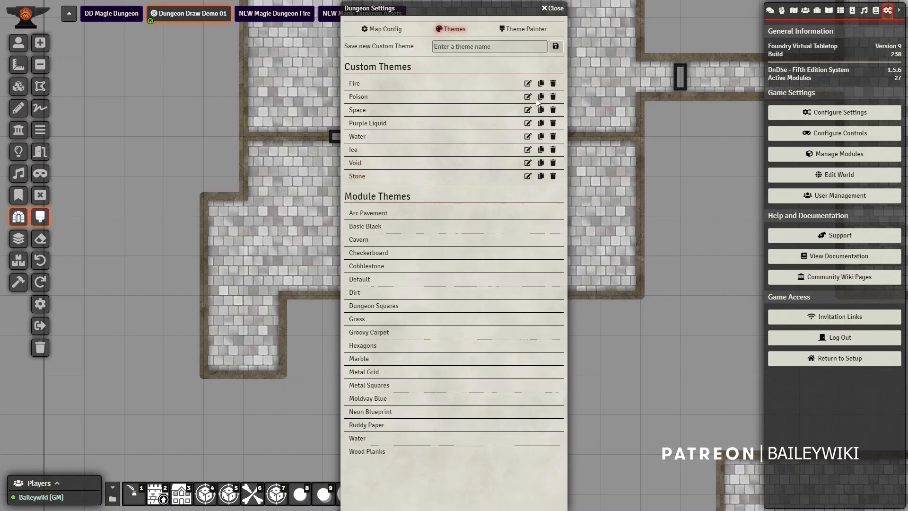
Apply the Stone custom theme to the whole dungeon and look over the rooms
{"action": "left_click", "coordinate": [521, 30]}
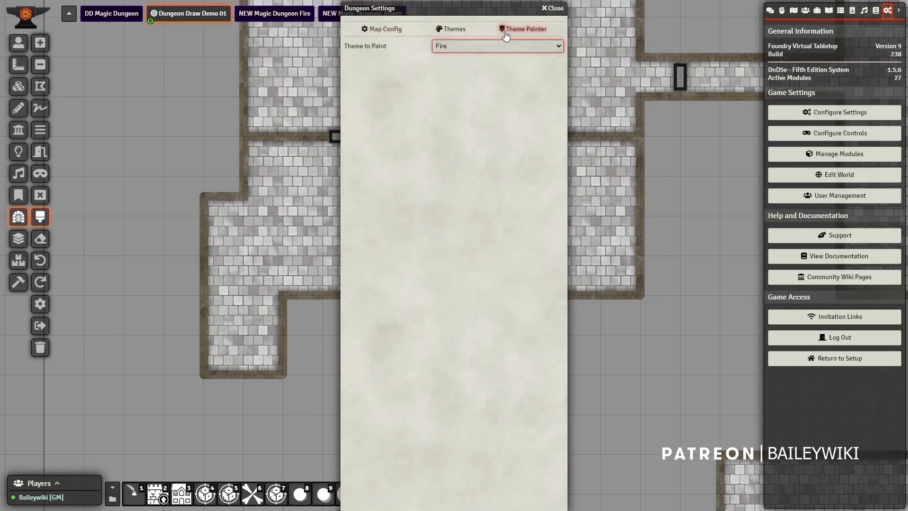
{"action": "left_click", "coordinate": [453, 29]}
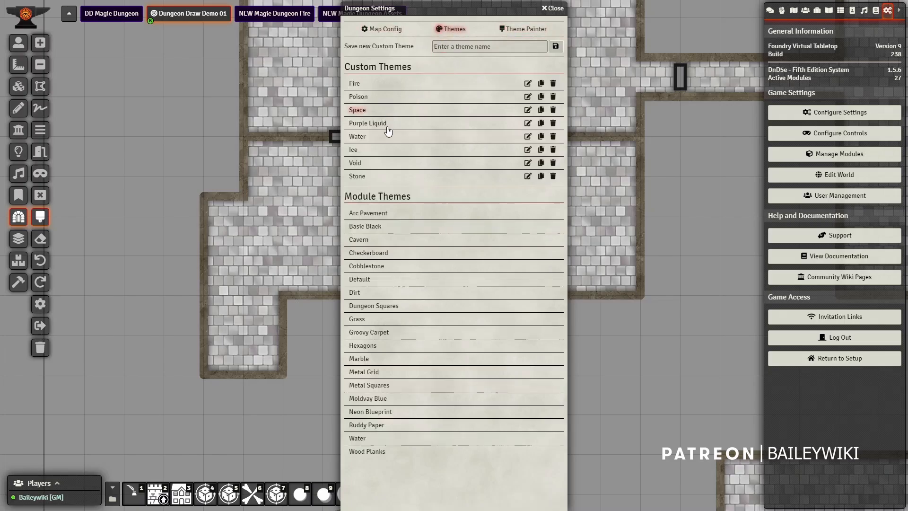
{"action": "left_click_drag", "start_coordinate": [281, 158], "coordinate": [256, 199]}
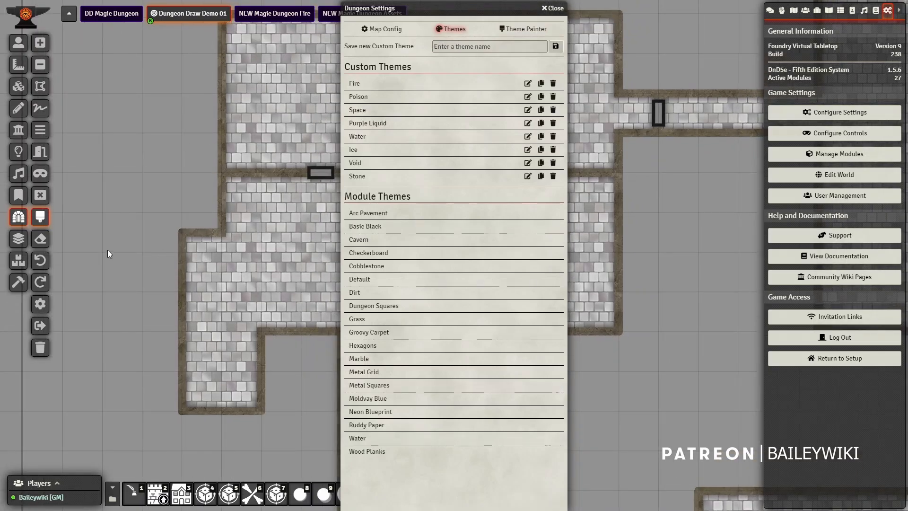
{"action": "left_click", "coordinate": [359, 178]}
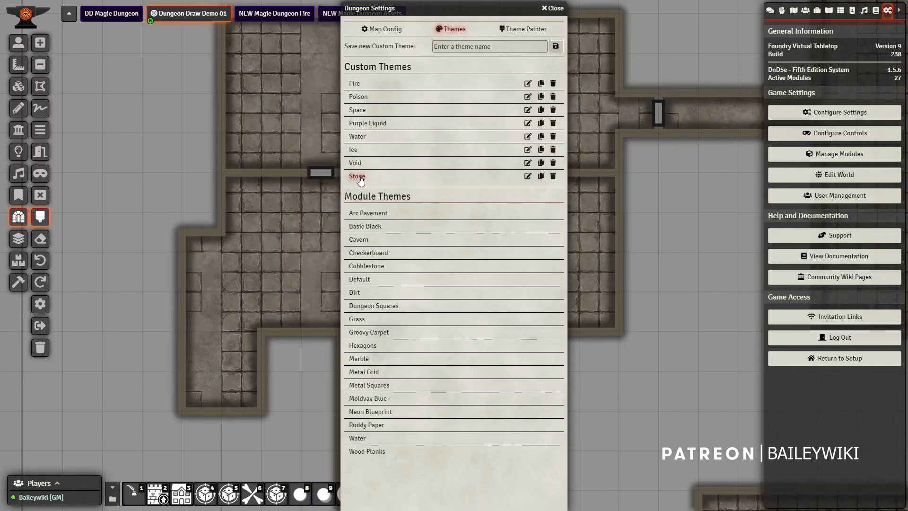
{"action": "left_click_drag", "start_coordinate": [291, 241], "coordinate": [137, 220]}
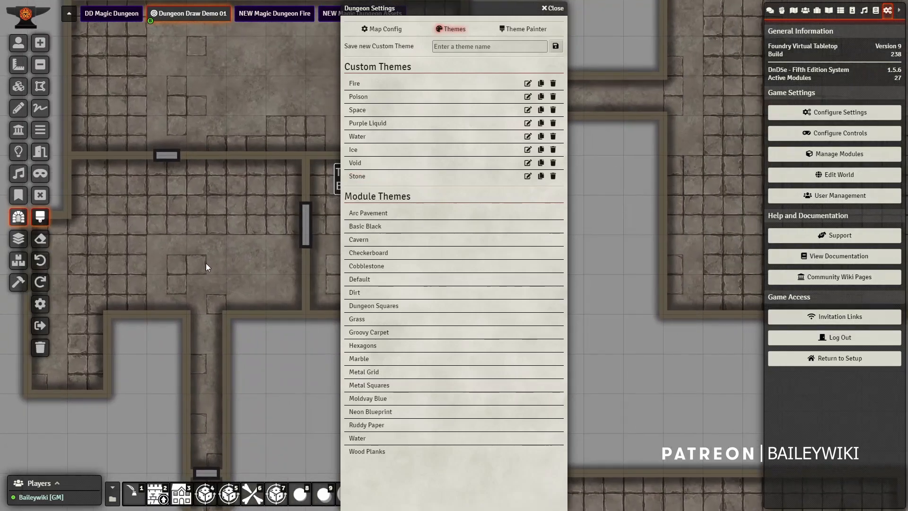
{"action": "left_click_drag", "start_coordinate": [206, 263], "coordinate": [279, 335]}
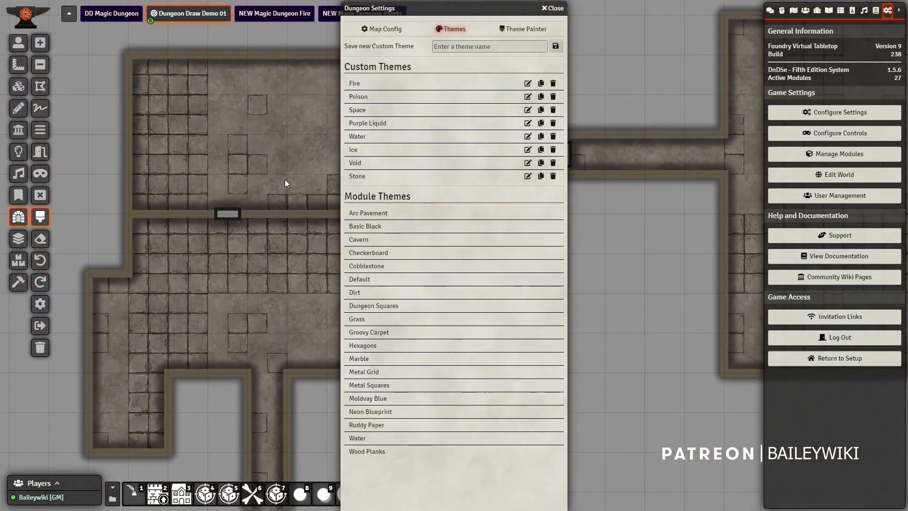
Copy the 3D door texture's file path into the wall texture setting of the map configuration
{"action": "left_click", "coordinate": [384, 40]}
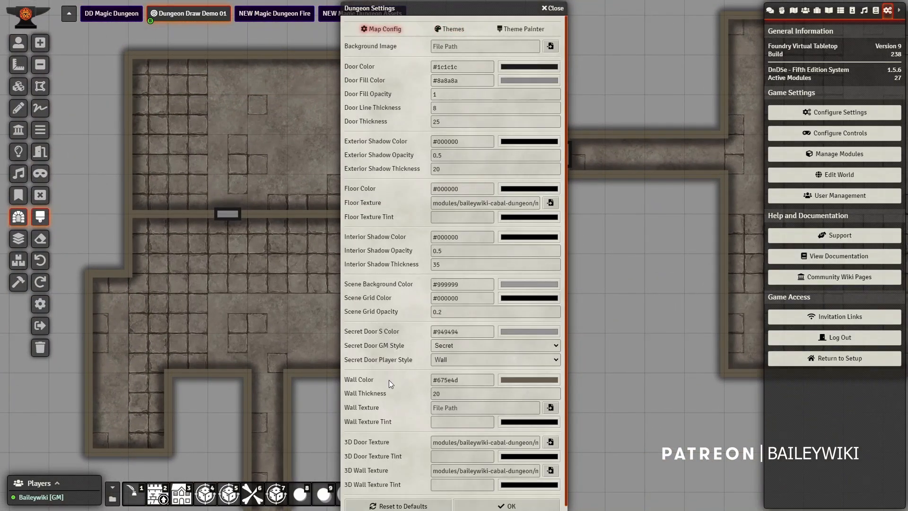
{"action": "scroll", "coordinate": [443, 415], "scroll_direction": "down", "scroll_amount": 1}
{"action": "left_click", "coordinate": [496, 436]}
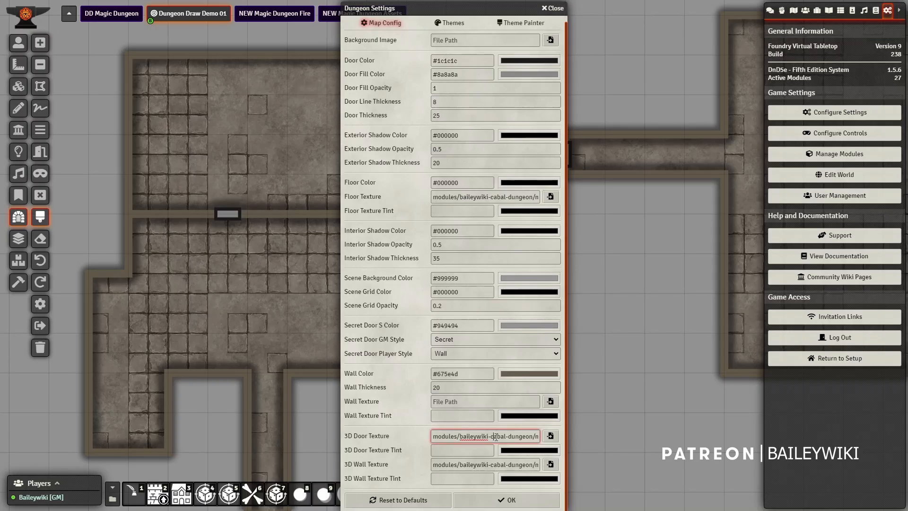
{"action": "key", "text": "ctrl+a"}
{"action": "left_click", "coordinate": [479, 402]}
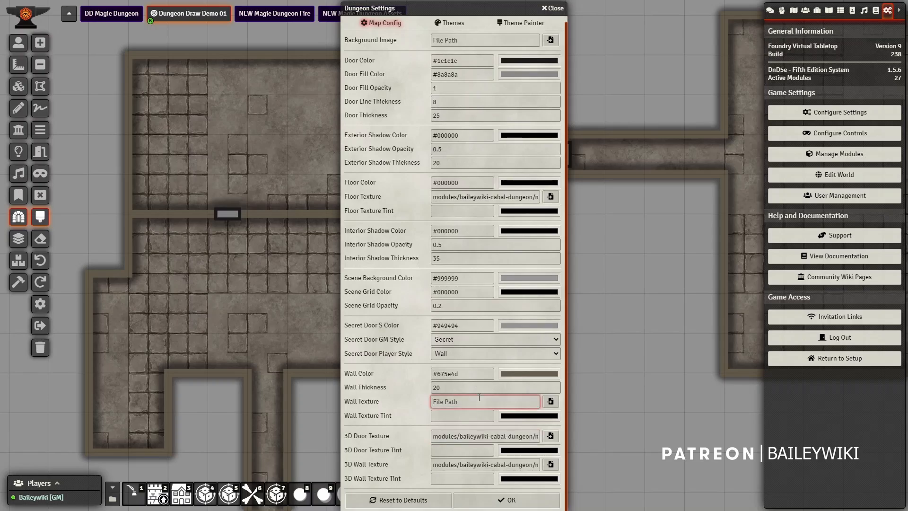
{"action": "key", "text": "ctrl+v"}
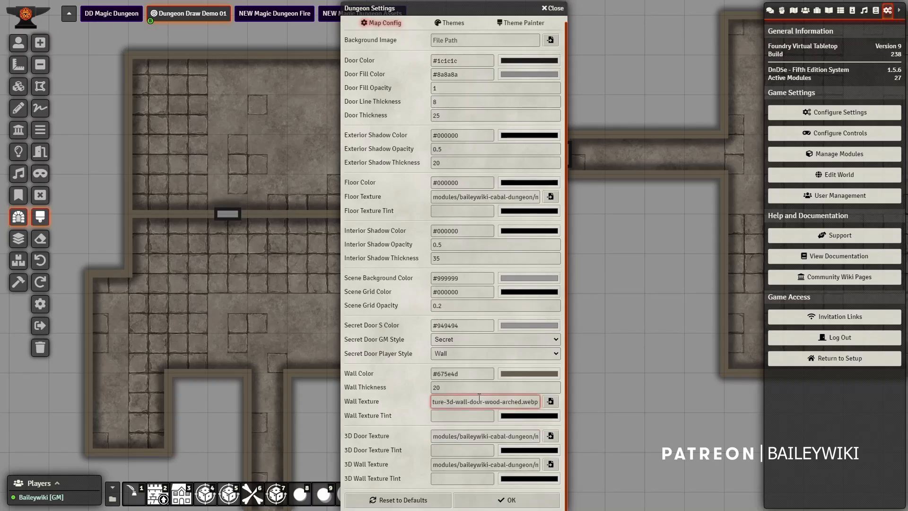
Replace the wall texture with zz-texture-wall-stone01.webp from the same folder and apply the dungeon settings
{"action": "left_click", "coordinate": [550, 401]}
{"action": "left_click_drag", "start_coordinate": [571, 173], "coordinate": [575, 429]}
{"action": "left_click", "coordinate": [402, 418]}
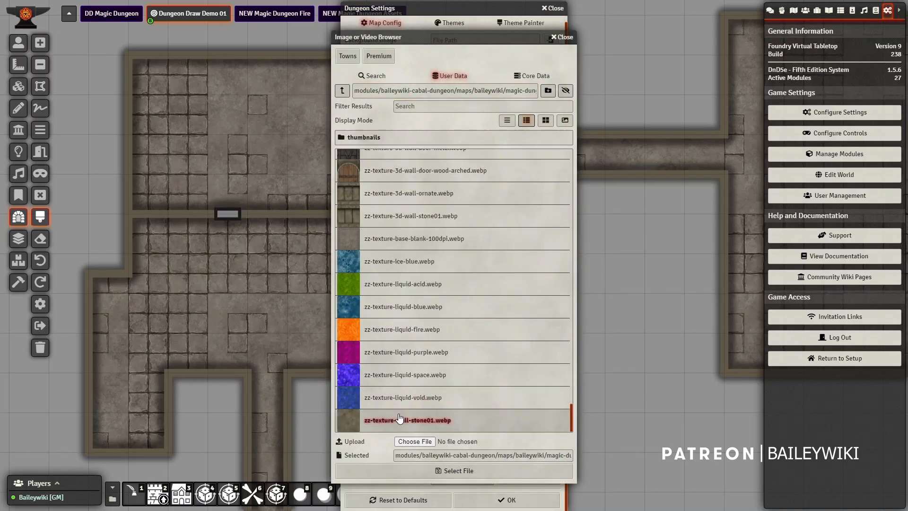
{"action": "left_click", "coordinate": [440, 475]}
{"action": "left_click", "coordinate": [505, 500]}
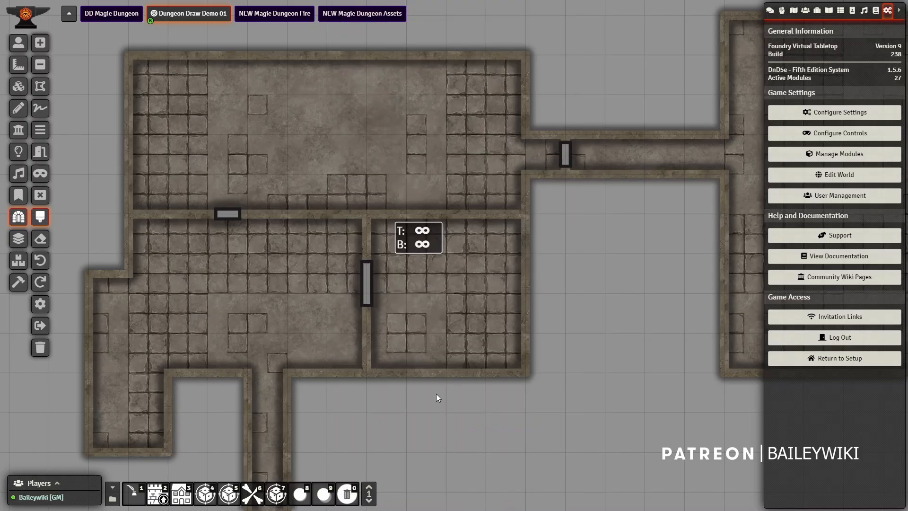
Examine the stone-textured walls around the rooms and along the east corridor
{"action": "scroll", "coordinate": [462, 218], "scroll_direction": "up", "scroll_amount": 3}
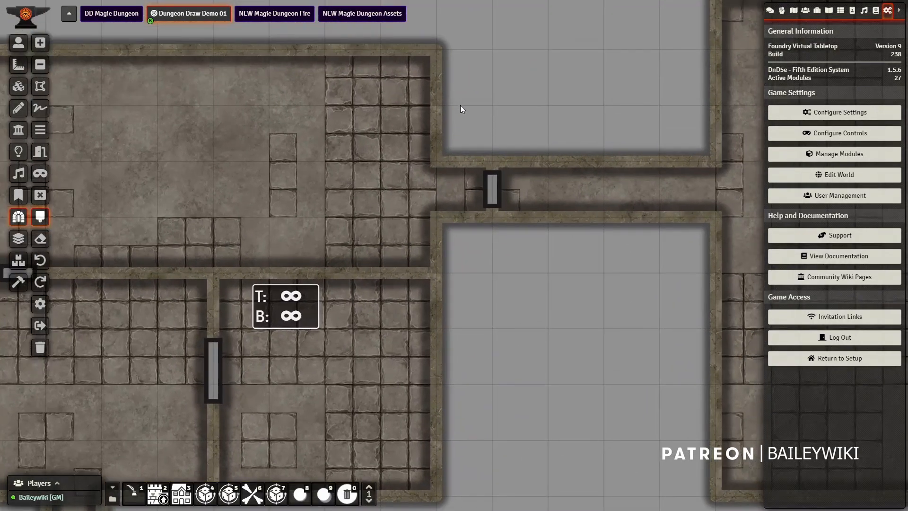
{"action": "left_click_drag", "start_coordinate": [590, 262], "coordinate": [307, 229]}
{"action": "scroll", "coordinate": [478, 233], "scroll_direction": "down", "scroll_amount": 12}
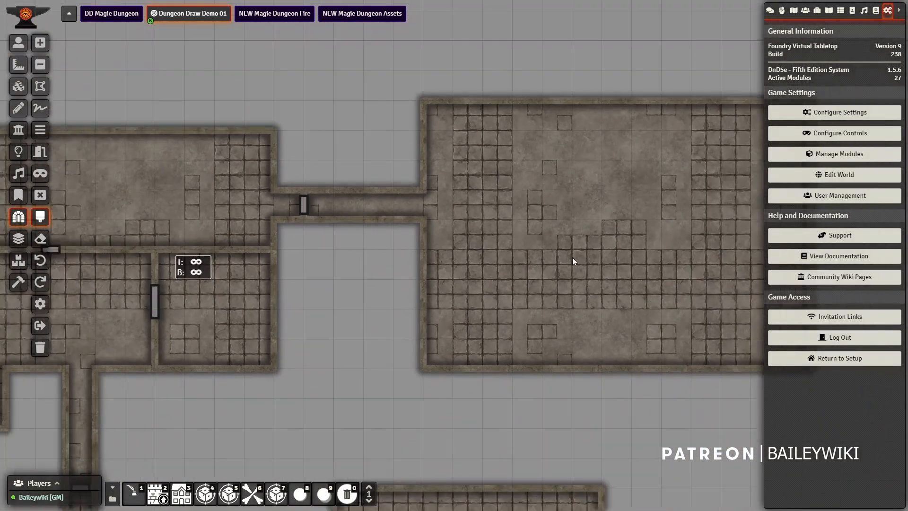
{"action": "left_click_drag", "start_coordinate": [570, 265], "coordinate": [407, 130]}
{"action": "left_click_drag", "start_coordinate": [198, 273], "coordinate": [535, 163]}
{"action": "left_click_drag", "start_coordinate": [436, 147], "coordinate": [551, 397]}
{"action": "scroll", "coordinate": [237, 160], "scroll_direction": "up", "scroll_amount": 1}
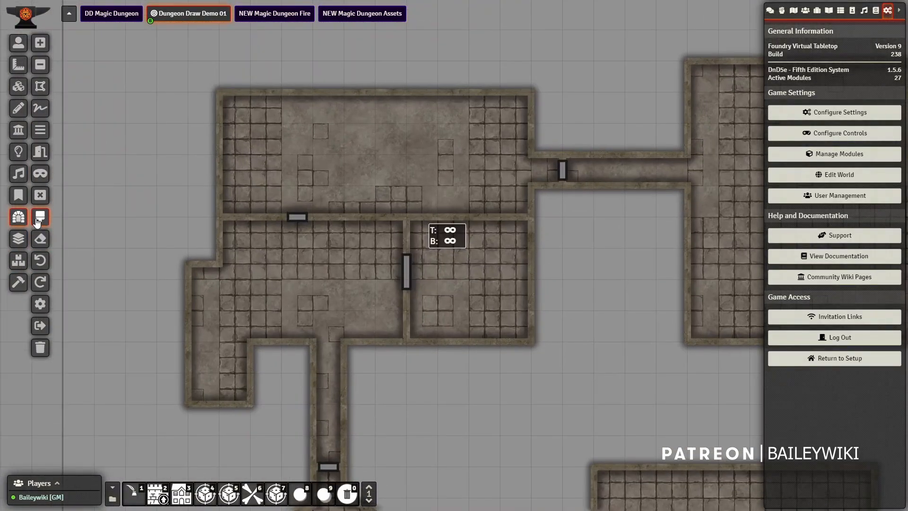
Check that the theme to paint is Fire and paint it inside a rectangular outline around the large east room
{"action": "left_click", "coordinate": [42, 298]}
{"action": "left_click", "coordinate": [523, 29]}
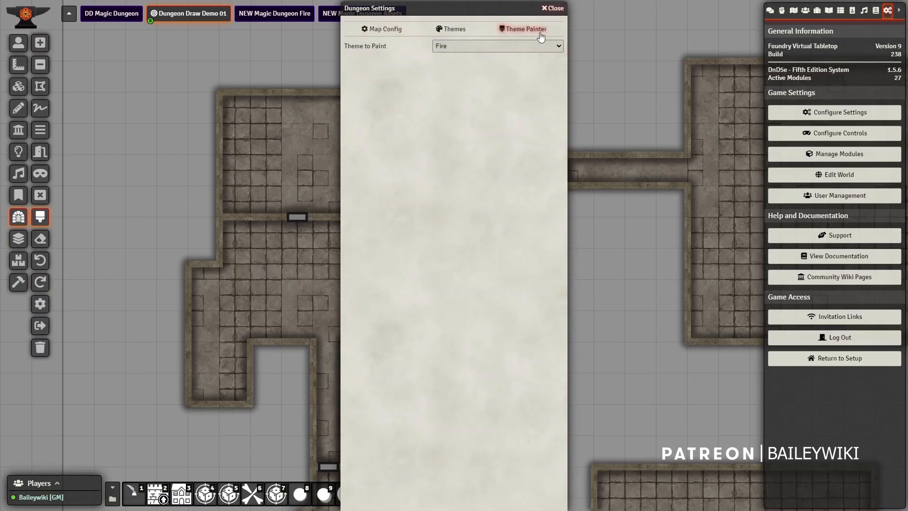
{"action": "left_click", "coordinate": [554, 10]}
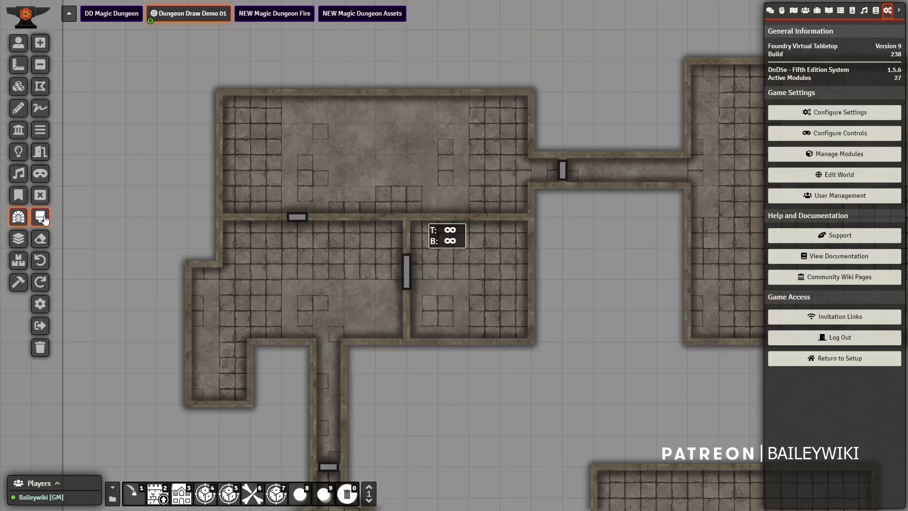
{"action": "left_click_drag", "start_coordinate": [463, 243], "coordinate": [160, 260]}
{"action": "left_click_drag", "start_coordinate": [198, 190], "coordinate": [203, 214]}
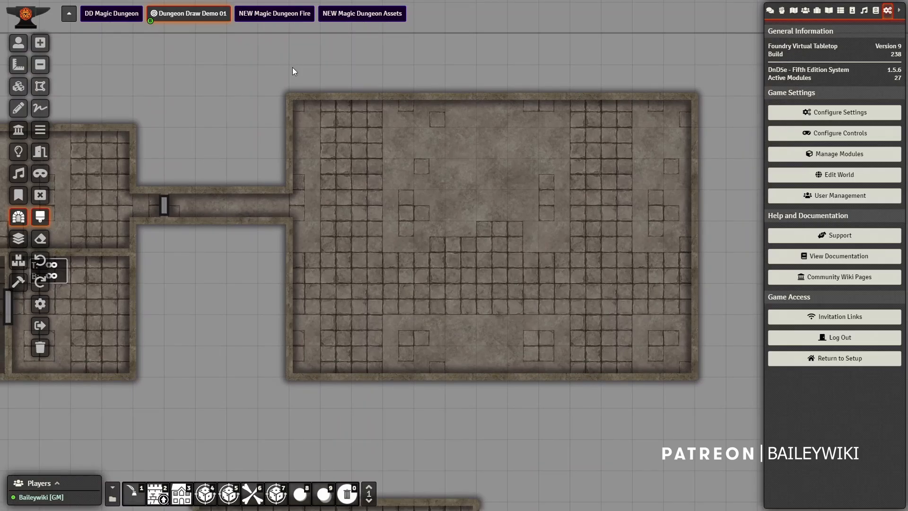
{"action": "left_click_drag", "start_coordinate": [289, 66], "coordinate": [289, 407]}
{"action": "left_click", "coordinate": [289, 408]}
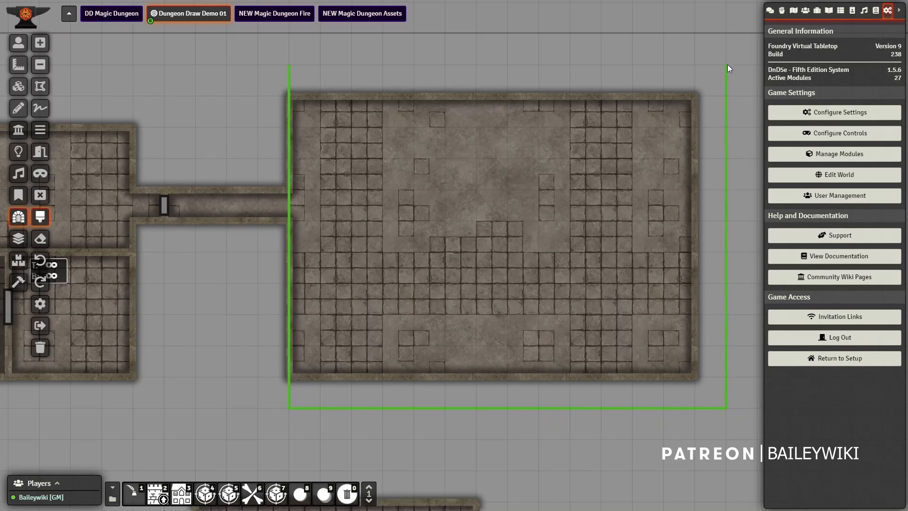
{"action": "left_click", "coordinate": [288, 64]}
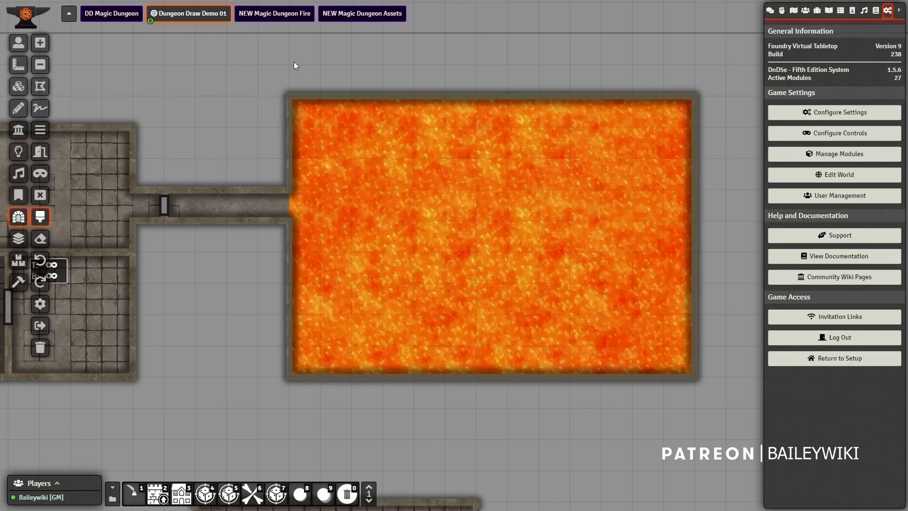
Move the light source from outside the map into the middle of the fire-themed east room
{"action": "scroll", "coordinate": [492, 259], "scroll_direction": "up", "scroll_amount": 5}
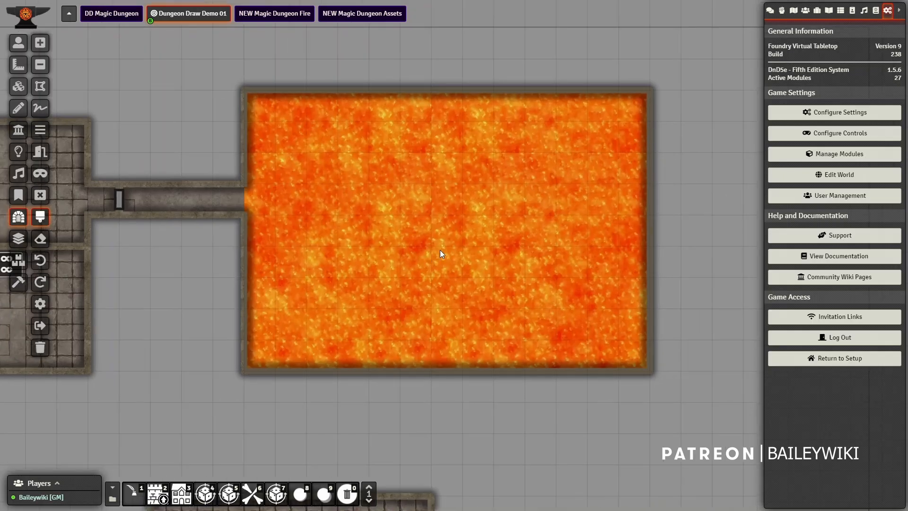
{"action": "scroll", "coordinate": [452, 171], "scroll_direction": "down", "scroll_amount": 10}
{"action": "left_click_drag", "start_coordinate": [495, 178], "coordinate": [229, 203]}
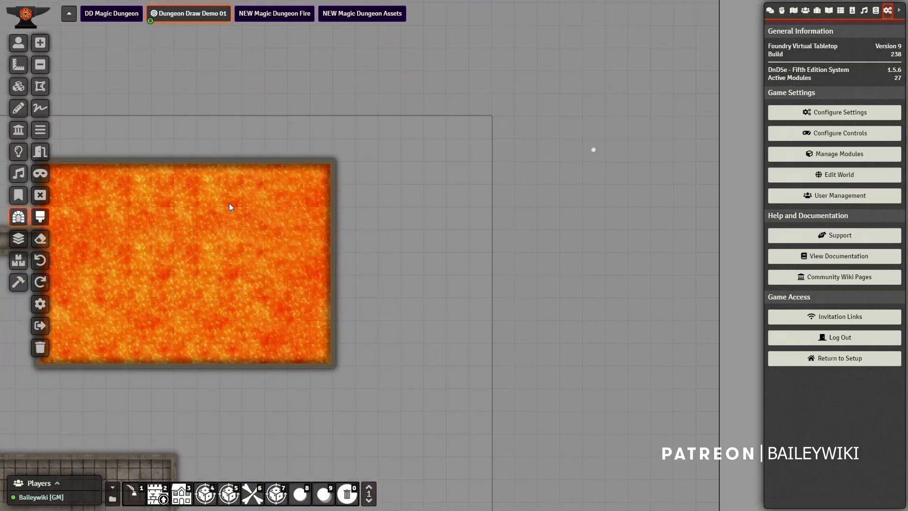
{"action": "left_click", "coordinate": [19, 151]}
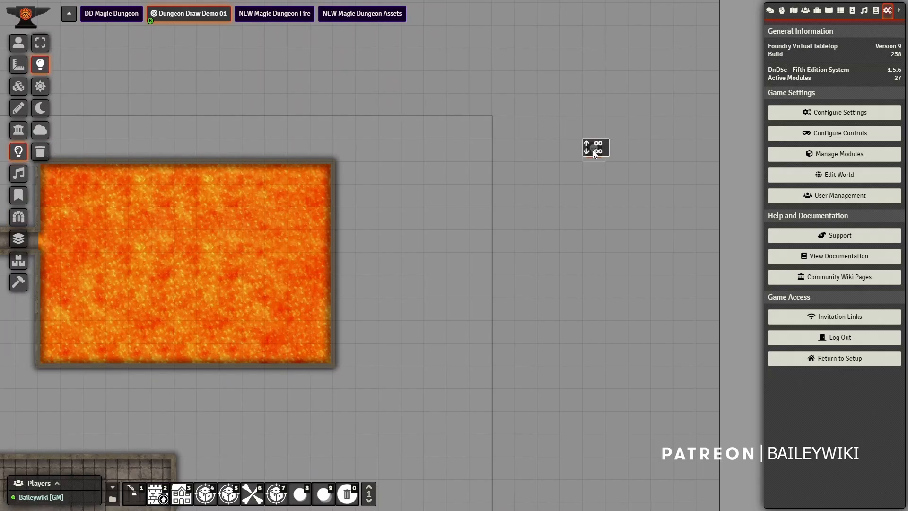
{"action": "left_click_drag", "start_coordinate": [592, 149], "coordinate": [190, 256]}
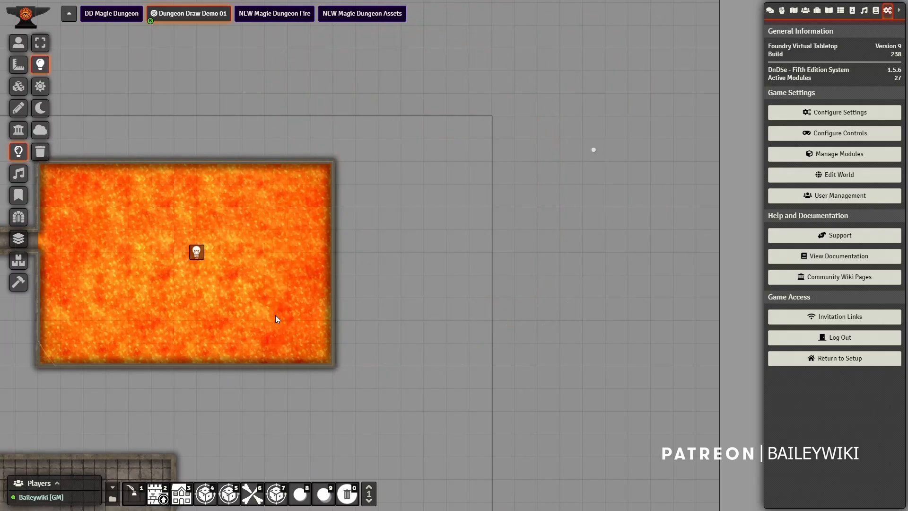
{"action": "left_click_drag", "start_coordinate": [276, 315], "coordinate": [503, 251]}
{"action": "scroll", "coordinate": [458, 214], "scroll_direction": "up", "scroll_amount": 8}
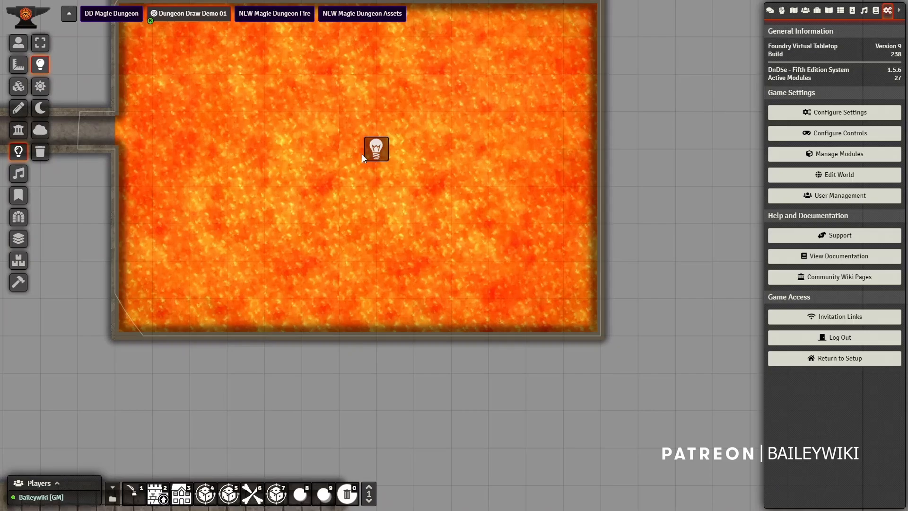
{"action": "left_click_drag", "start_coordinate": [361, 158], "coordinate": [324, 177]}
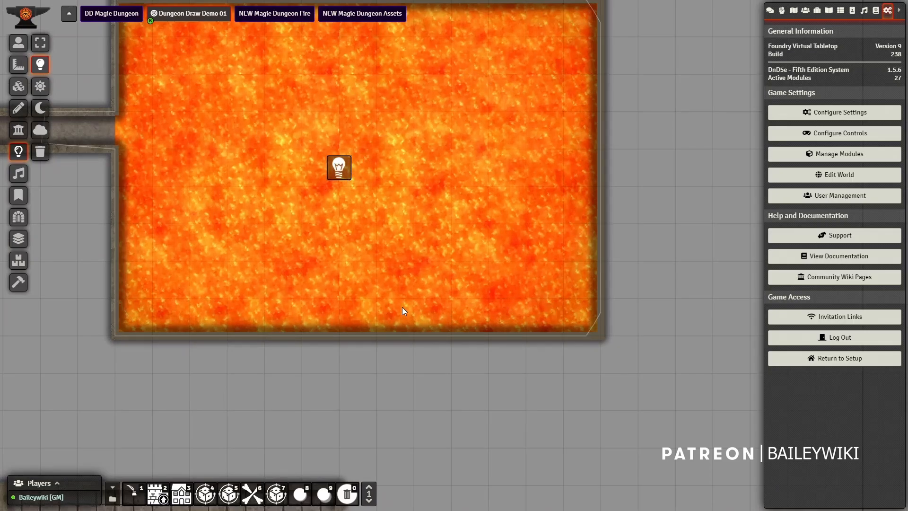
Paint the Fire theme inside a square outline about two by two grid squares in the small room west of the lava room
{"action": "left_click_drag", "start_coordinate": [244, 222], "coordinate": [453, 269]}
{"action": "scroll", "coordinate": [405, 226], "scroll_direction": "down", "scroll_amount": 3}
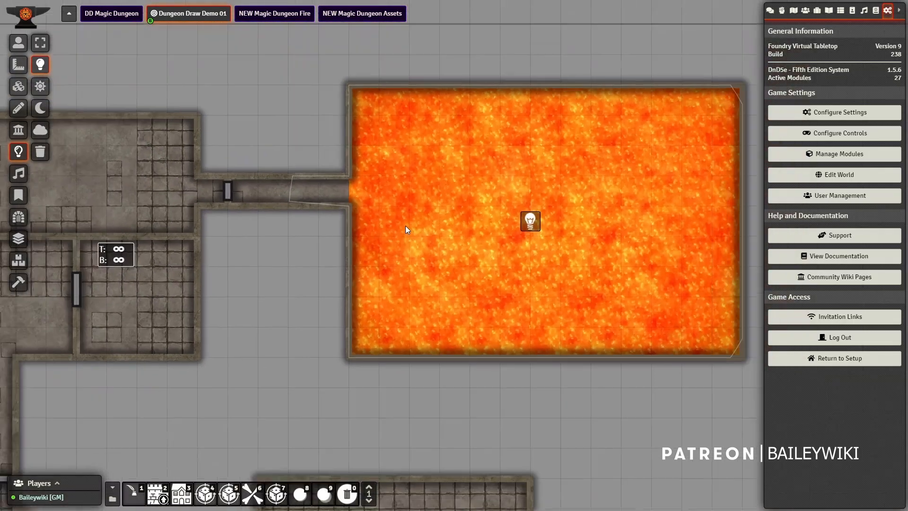
{"action": "left_click_drag", "start_coordinate": [356, 231], "coordinate": [432, 167]}
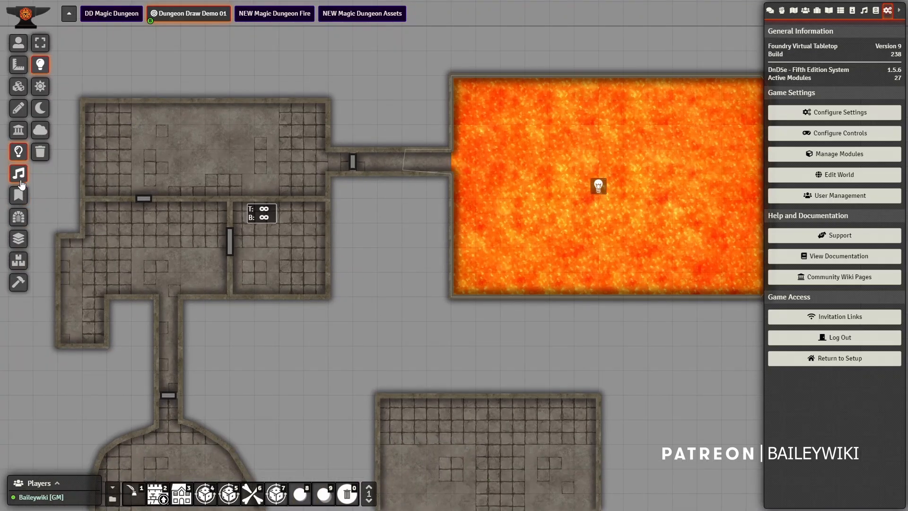
{"action": "left_click", "coordinate": [19, 217]}
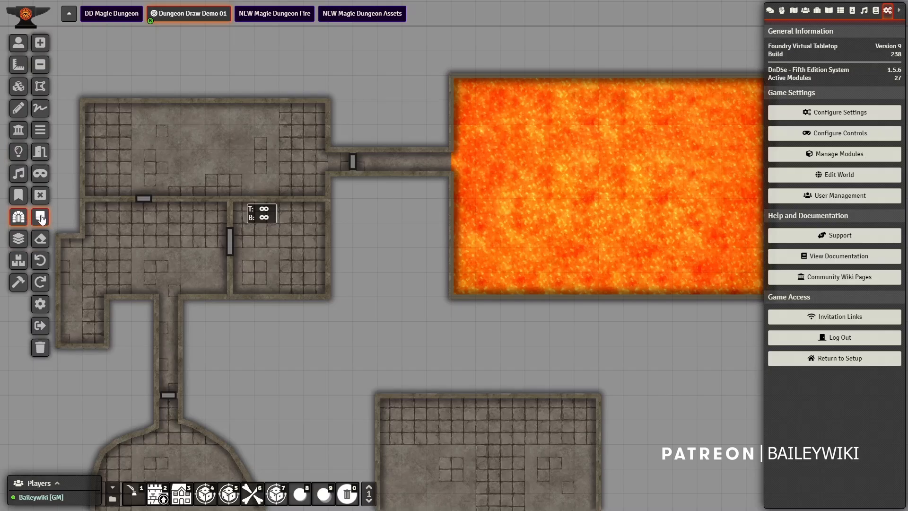
{"action": "left_click", "coordinate": [40, 216]}
{"action": "scroll", "coordinate": [384, 251], "scroll_direction": "up", "scroll_amount": 4}
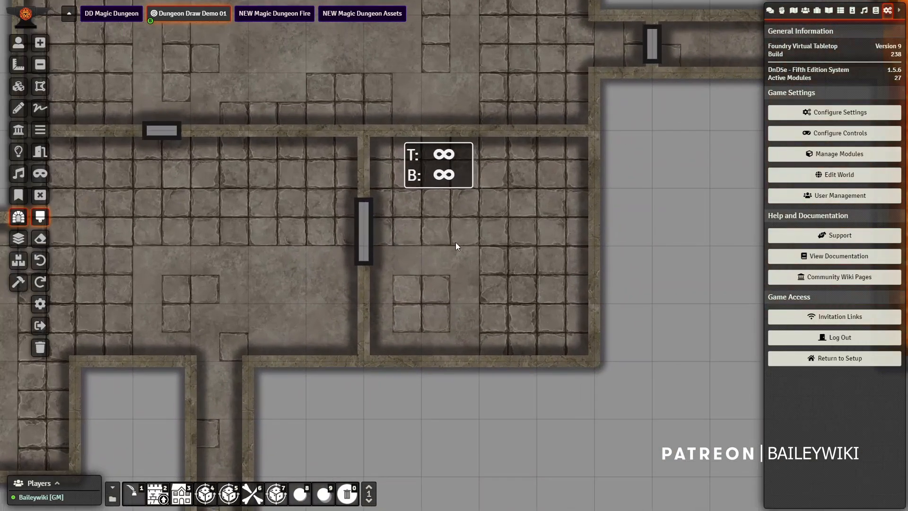
{"action": "left_click_drag", "start_coordinate": [539, 302], "coordinate": [537, 183]}
{"action": "left_click", "coordinate": [538, 190]}
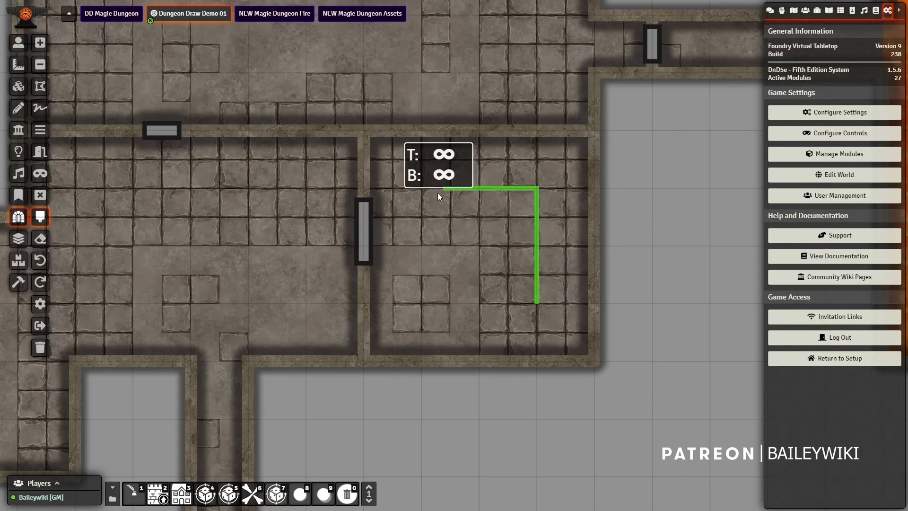
{"action": "left_click", "coordinate": [422, 186]}
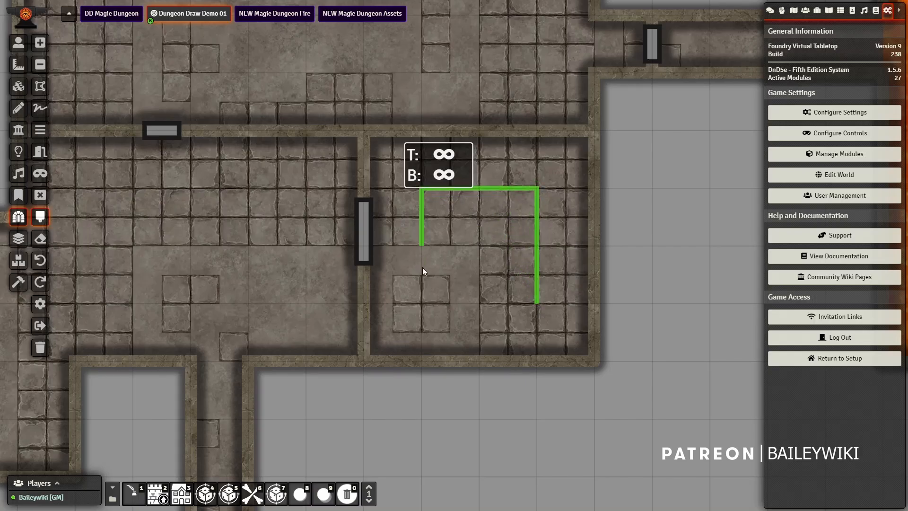
{"action": "left_click", "coordinate": [424, 303]}
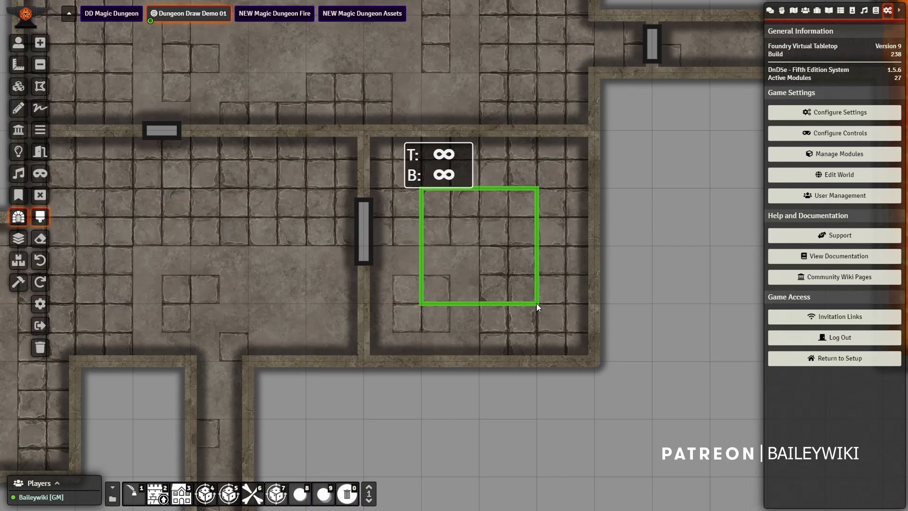
{"action": "left_click_drag", "start_coordinate": [536, 303], "coordinate": [536, 303]}
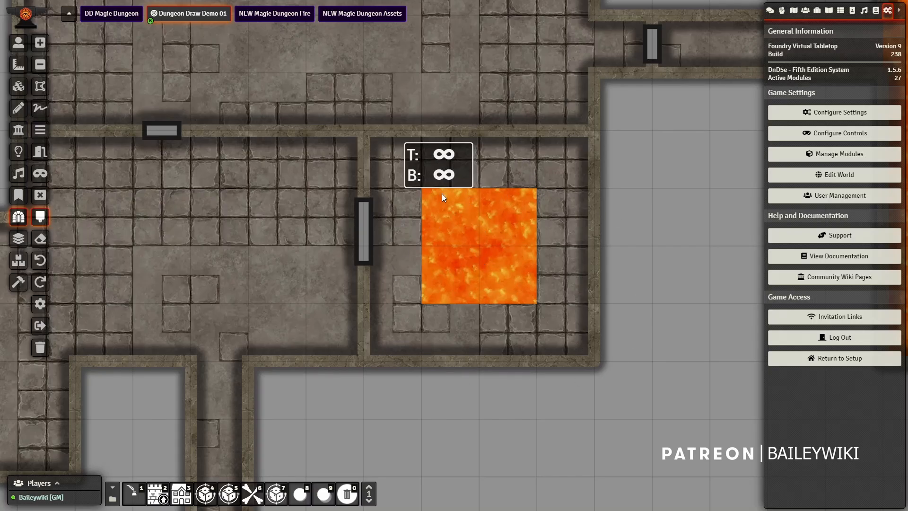
Switch the theme to paint from Fire to the green slime theme in the dungeon settings
{"action": "scroll", "coordinate": [502, 237], "scroll_direction": "down", "scroll_amount": 7}
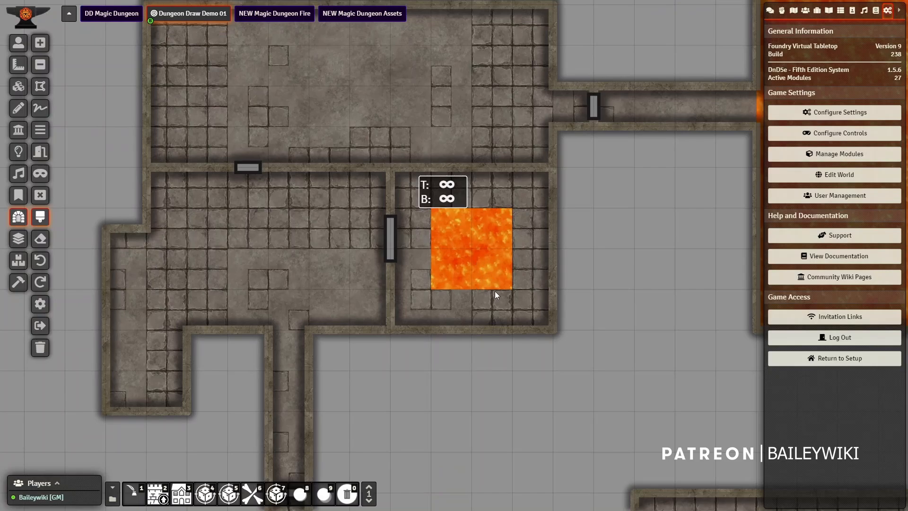
{"action": "left_click_drag", "start_coordinate": [544, 437], "coordinate": [475, 184]}
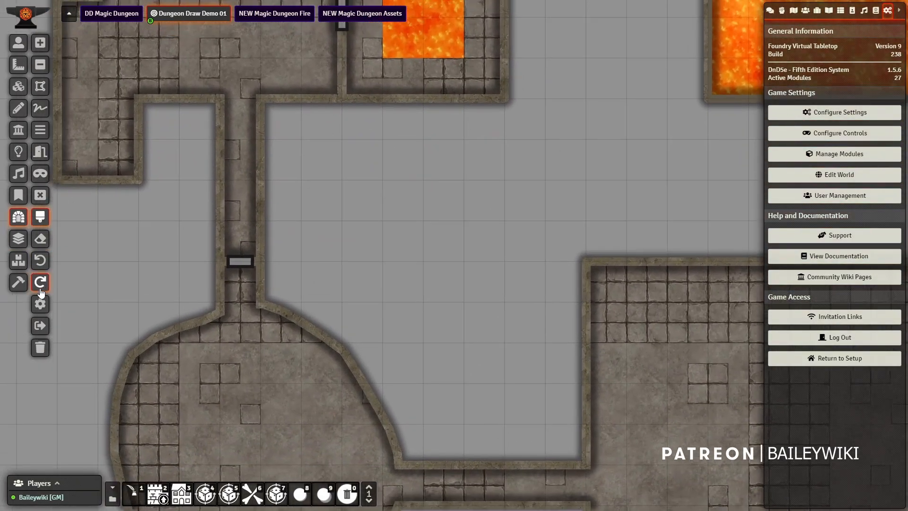
{"action": "left_click", "coordinate": [40, 304]}
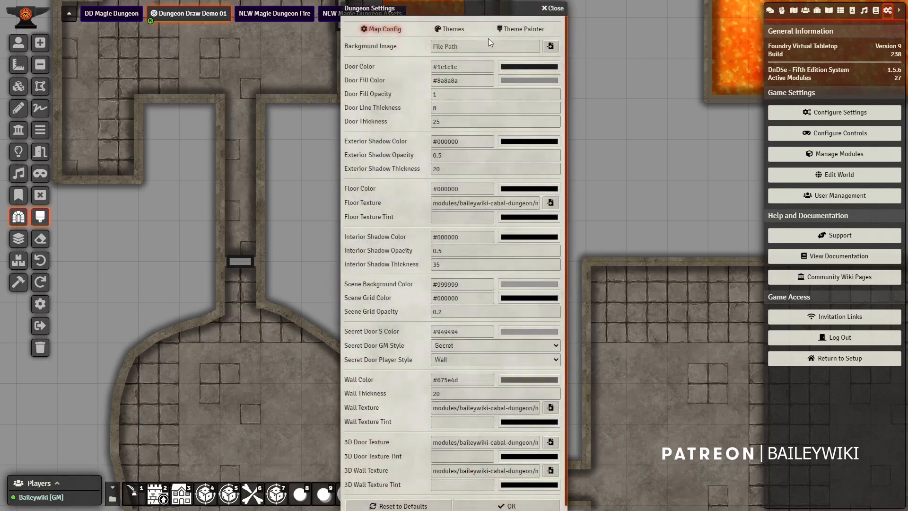
{"action": "left_click", "coordinate": [521, 29]}
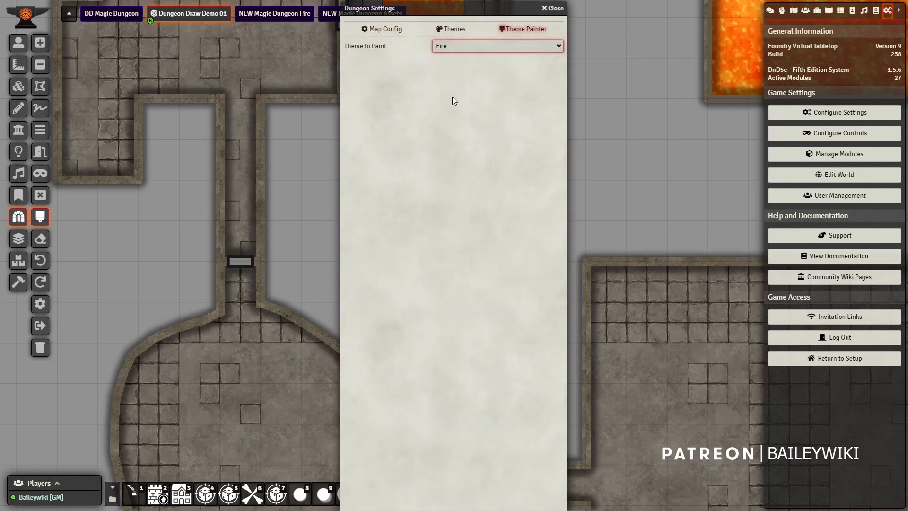
{"action": "left_click", "coordinate": [448, 75]}
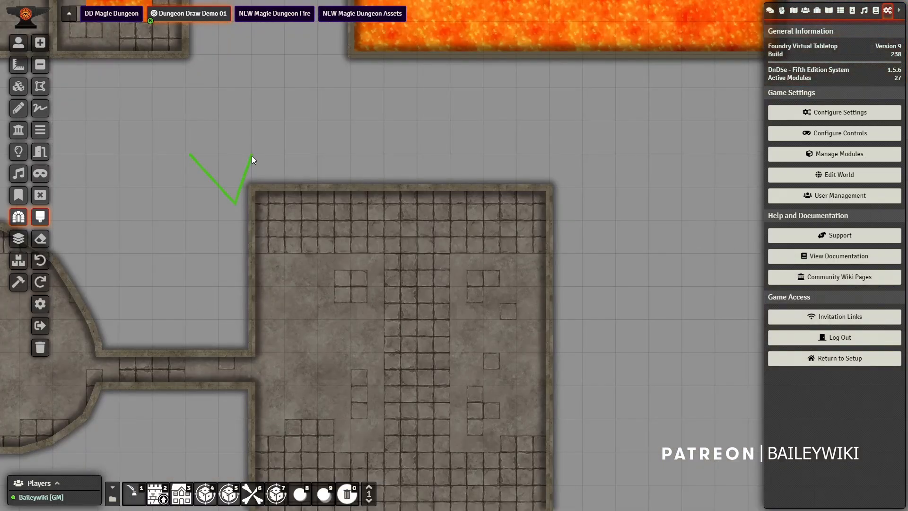
Paint the green slime theme inside a rectangular outline over the large southeast room, leaving out a strip along its east wall
{"action": "left_click_drag", "start_coordinate": [252, 156], "coordinate": [246, 379]}
{"action": "scroll", "coordinate": [247, 380], "scroll_direction": "up", "scroll_amount": 3}
{"action": "left_click_drag", "start_coordinate": [259, 338], "coordinate": [251, 304]}
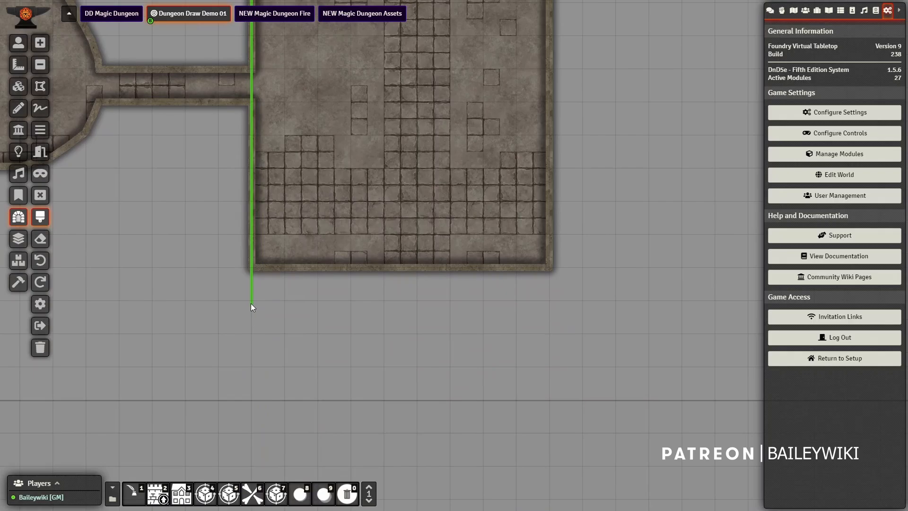
{"action": "left_click", "coordinate": [518, 302]}
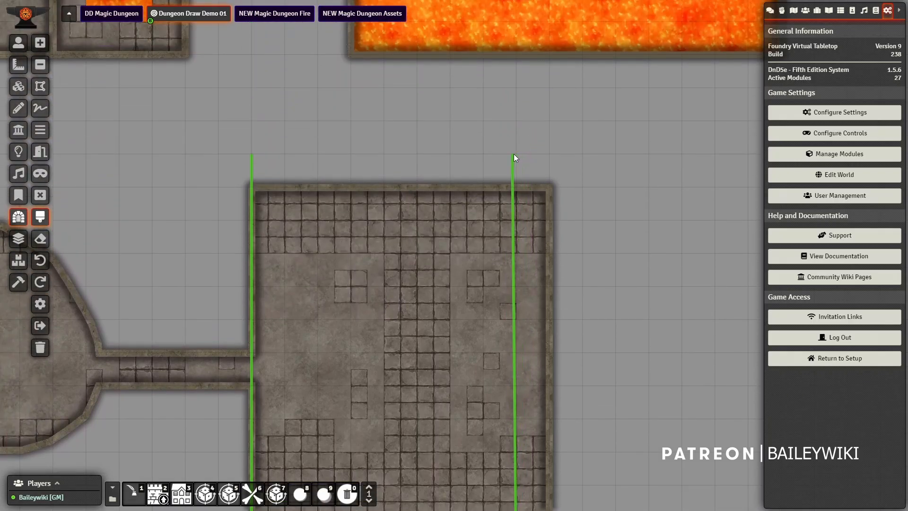
{"action": "left_click", "coordinate": [514, 154]}
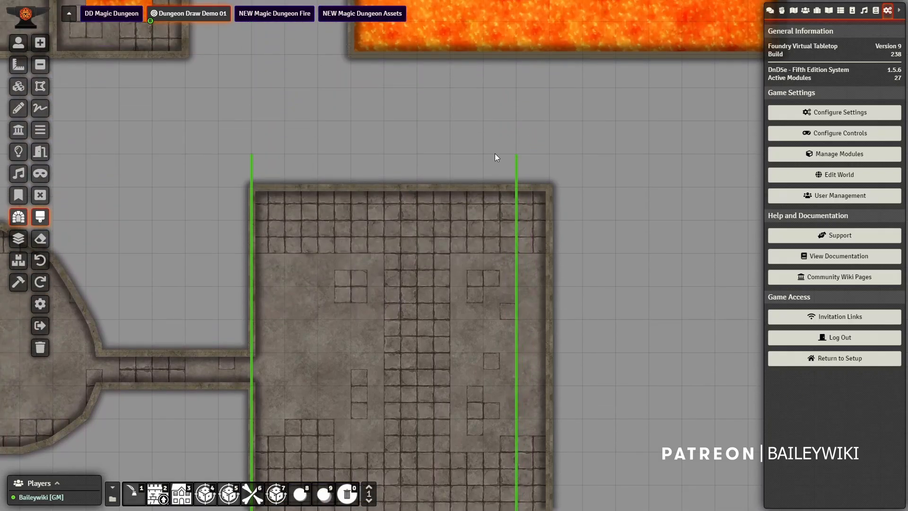
{"action": "double_click", "coordinate": [251, 154]}
Copy the light source from the fire-themed room and paste it into the middle of the green slime room
{"action": "left_click_drag", "start_coordinate": [634, 330], "coordinate": [639, 200]}
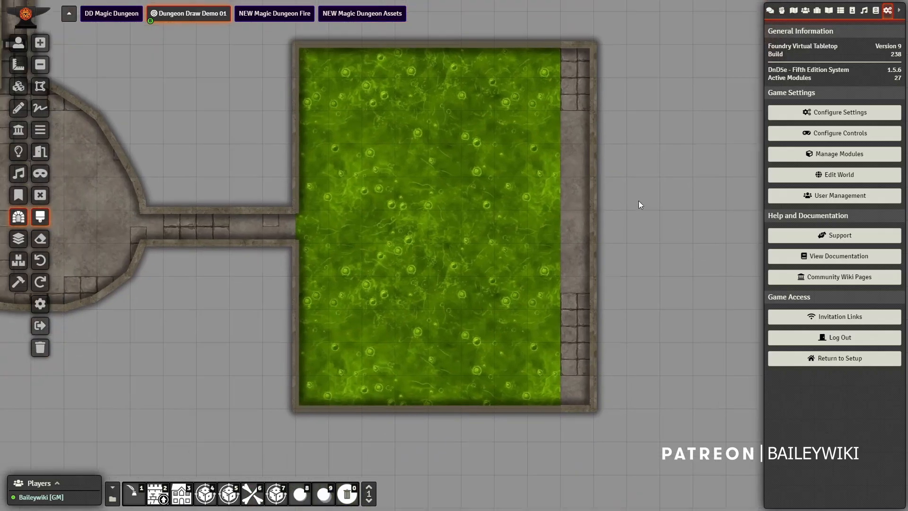
{"action": "scroll", "coordinate": [459, 155], "scroll_direction": "down", "scroll_amount": 9}
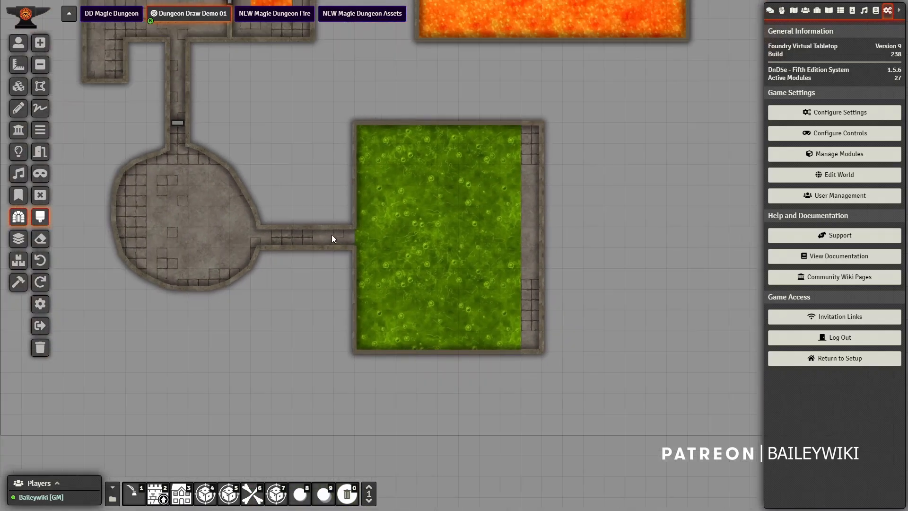
{"action": "left_click_drag", "start_coordinate": [336, 245], "coordinate": [347, 218]}
{"action": "scroll", "coordinate": [322, 189], "scroll_direction": "up", "scroll_amount": 3}
{"action": "left_click_drag", "start_coordinate": [322, 188], "coordinate": [272, 285]}
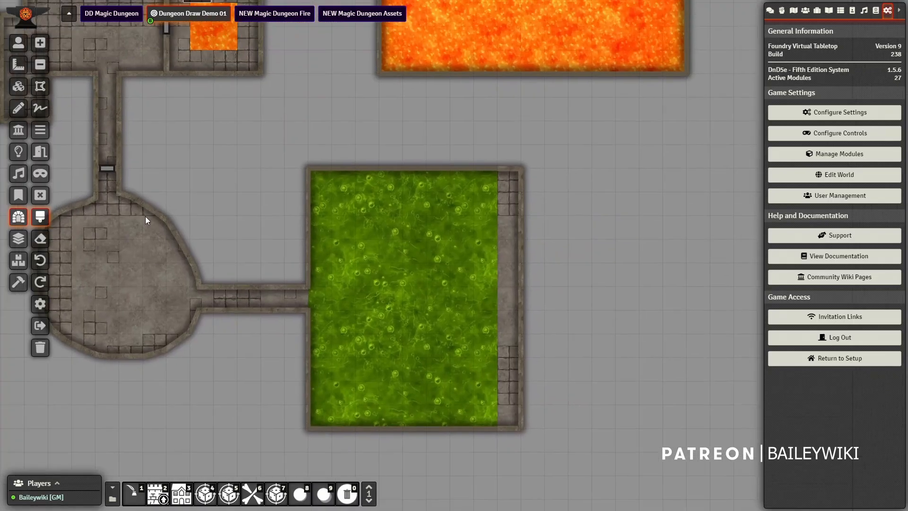
{"action": "left_click", "coordinate": [19, 152]}
{"action": "left_click_drag", "start_coordinate": [497, 26], "coordinate": [478, 131]}
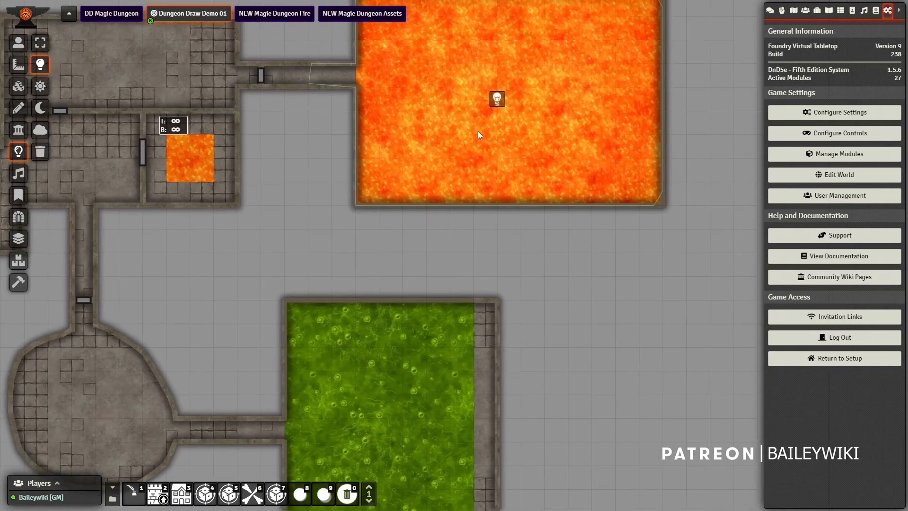
{"action": "key", "text": "ctrl+c"}
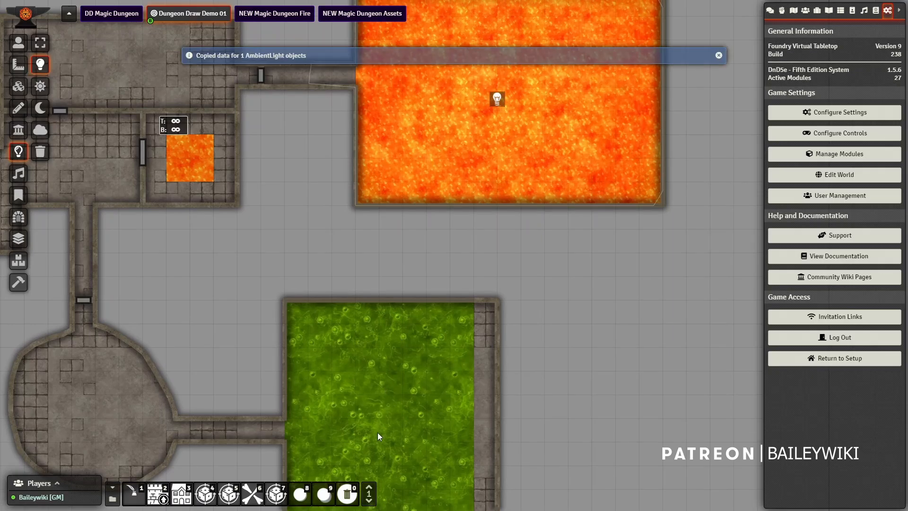
{"action": "key", "text": "ctrl+v"}
{"action": "left_click_drag", "start_coordinate": [559, 384], "coordinate": [417, 312]}
Change the slime room light's color to green #1fee11, raise its color intensity and update the light source
{"action": "double_click", "coordinate": [403, 325]}
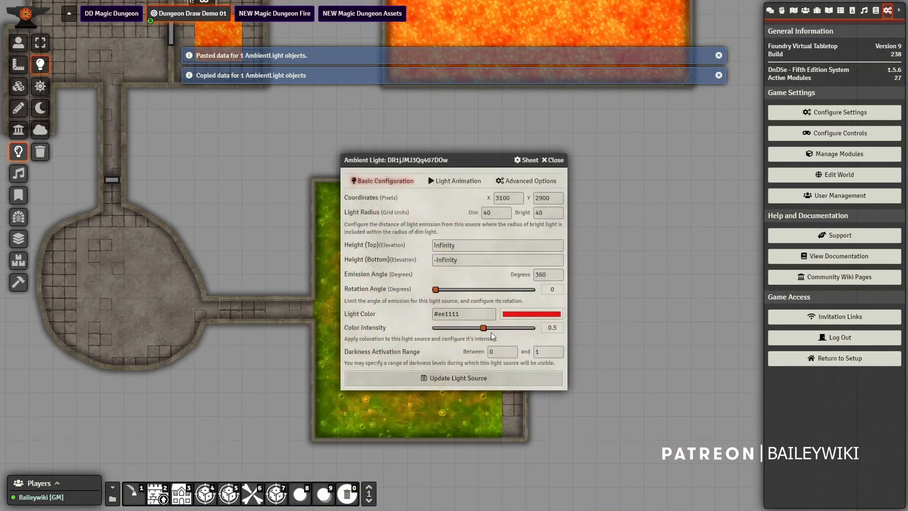
{"action": "left_click", "coordinate": [583, 398]}
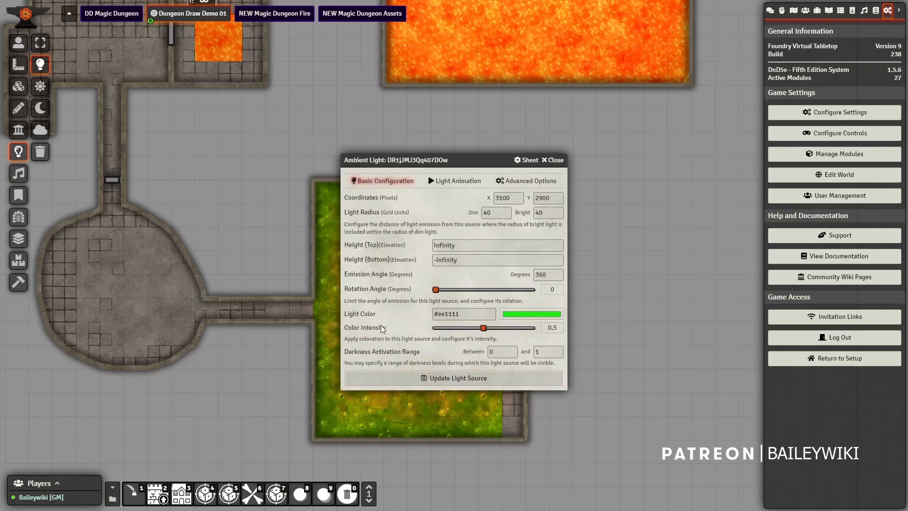
{"action": "left_click_drag", "start_coordinate": [483, 327], "coordinate": [522, 328]}
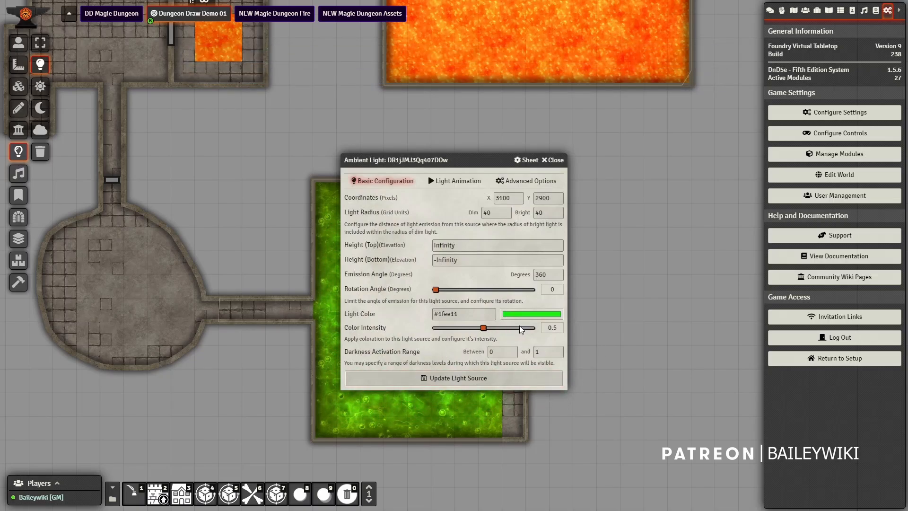
{"action": "left_click", "coordinate": [504, 381]}
Raise the color intensity of the fire room's light to about 0.65 and update the light source
{"action": "left_click_drag", "start_coordinate": [607, 78], "coordinate": [615, 99]}
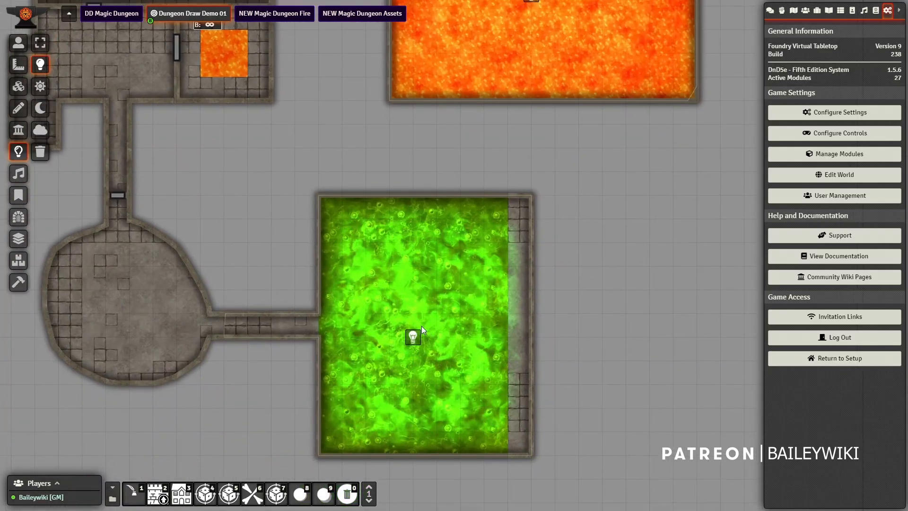
{"action": "scroll", "coordinate": [418, 324], "scroll_direction": "up", "scroll_amount": 4}
{"action": "left_click_drag", "start_coordinate": [577, 197], "coordinate": [540, 291]}
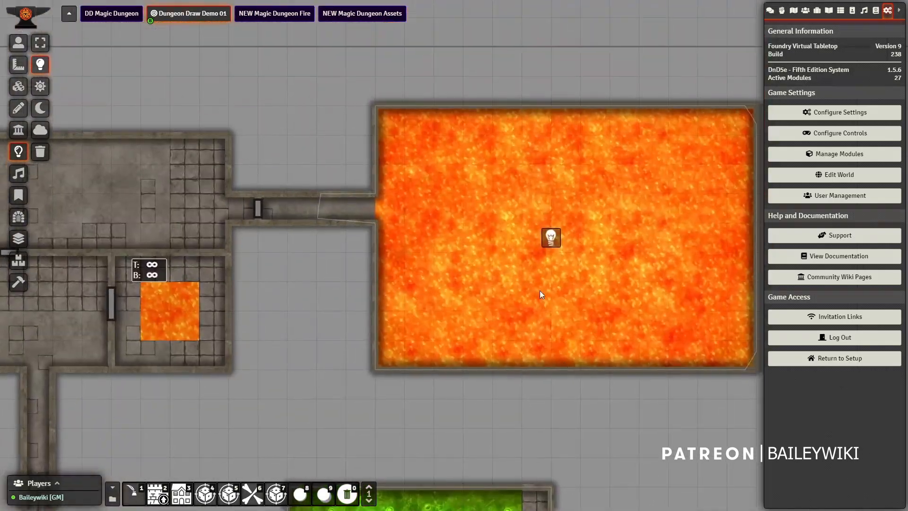
{"action": "double_click", "coordinate": [552, 237]}
{"action": "left_click_drag", "start_coordinate": [484, 328], "coordinate": [506, 333]}
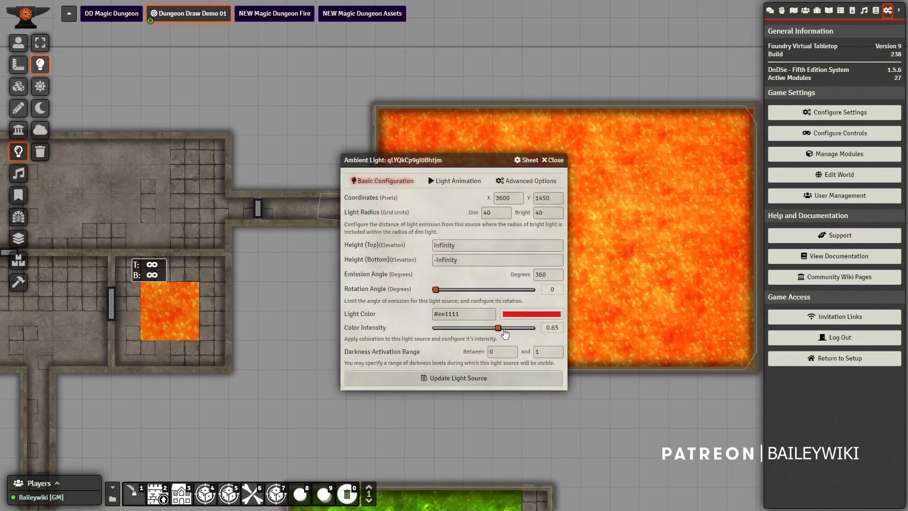
{"action": "left_click", "coordinate": [507, 376]}
Set the Dungeon Draw Demo 01 scene's darkness level to 1 and save the scene configuration
{"action": "scroll", "coordinate": [303, 320], "scroll_direction": "down", "scroll_amount": 4}
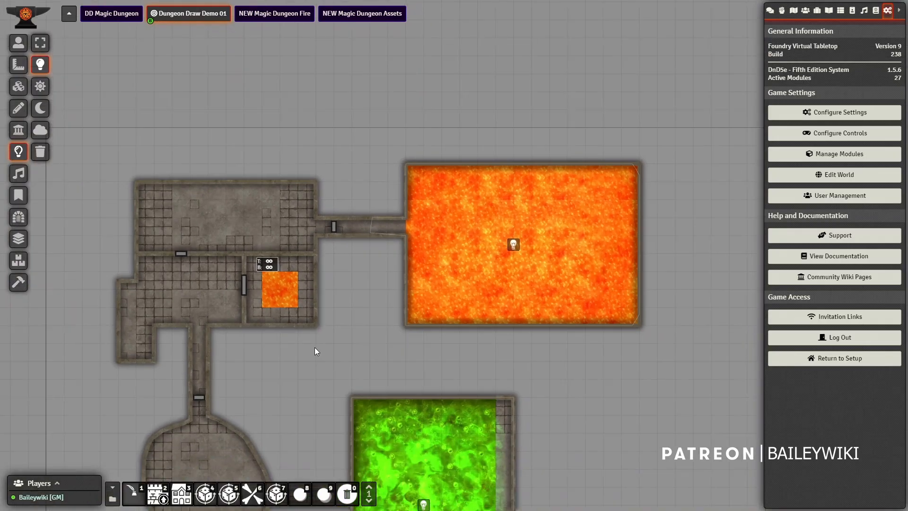
{"action": "left_click_drag", "start_coordinate": [314, 348], "coordinate": [448, 297]}
{"action": "scroll", "coordinate": [449, 284], "scroll_direction": "up", "scroll_amount": 5}
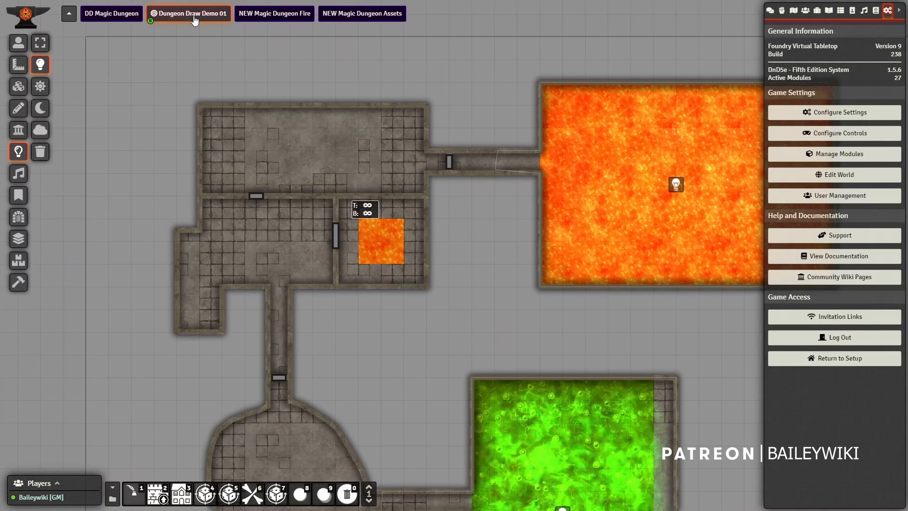
{"action": "right_click", "coordinate": [173, 13]}
{"action": "left_click", "coordinate": [170, 29]}
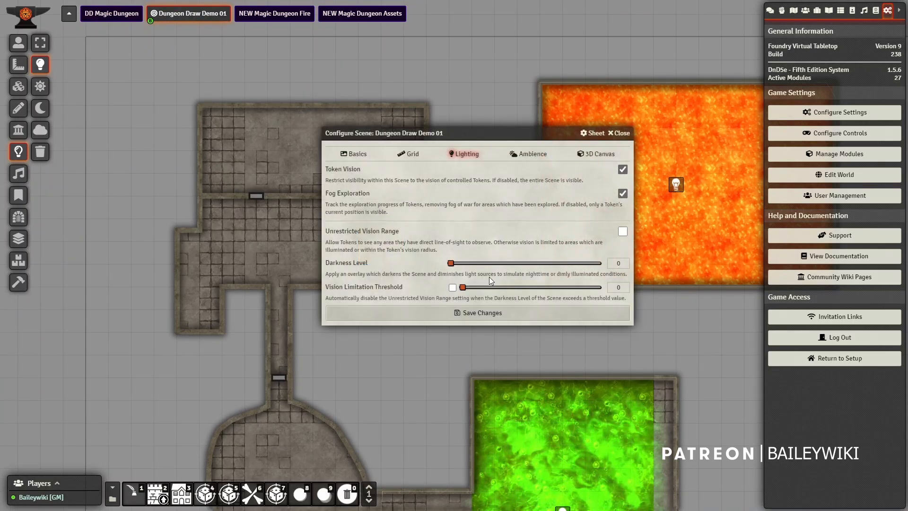
{"action": "left_click_drag", "start_coordinate": [565, 263], "coordinate": [599, 263]}
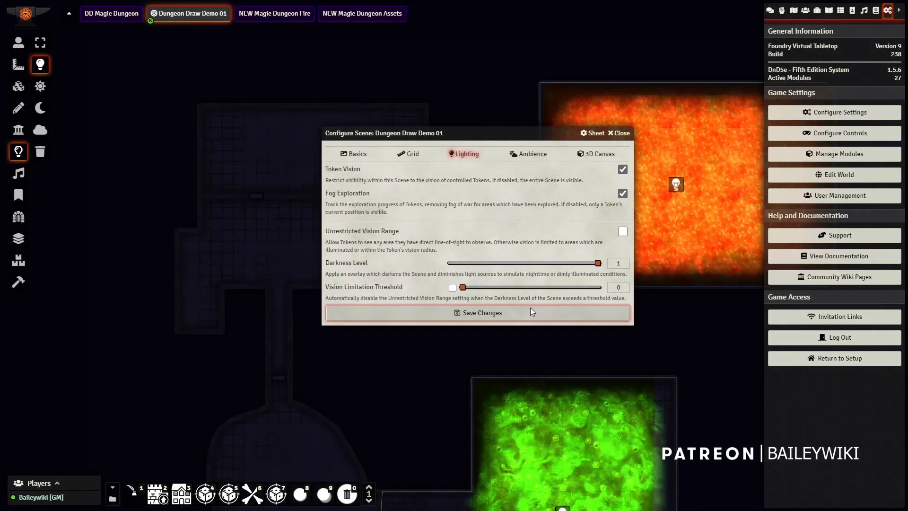
{"action": "left_click", "coordinate": [628, 313]}
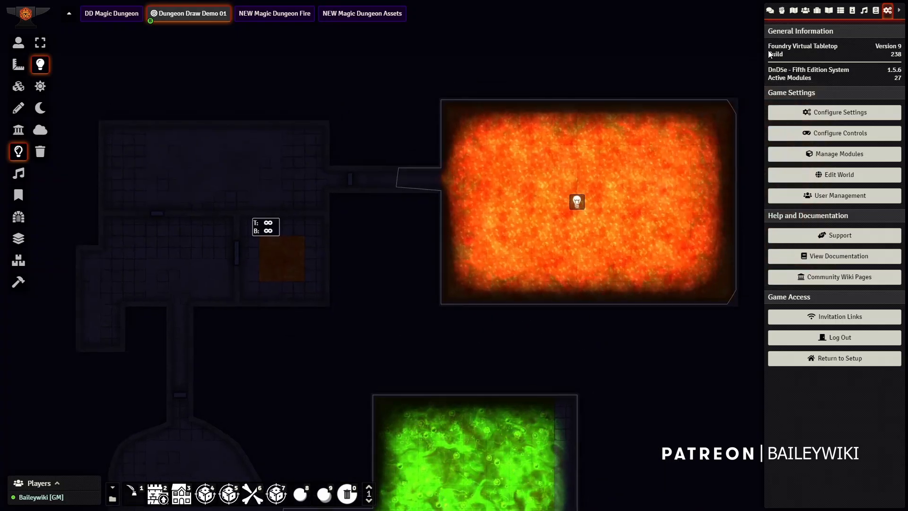
Place the "test with vision" actor from the Test Actors folder as a token in the western part of the fire room
{"action": "left_click", "coordinate": [808, 10]}
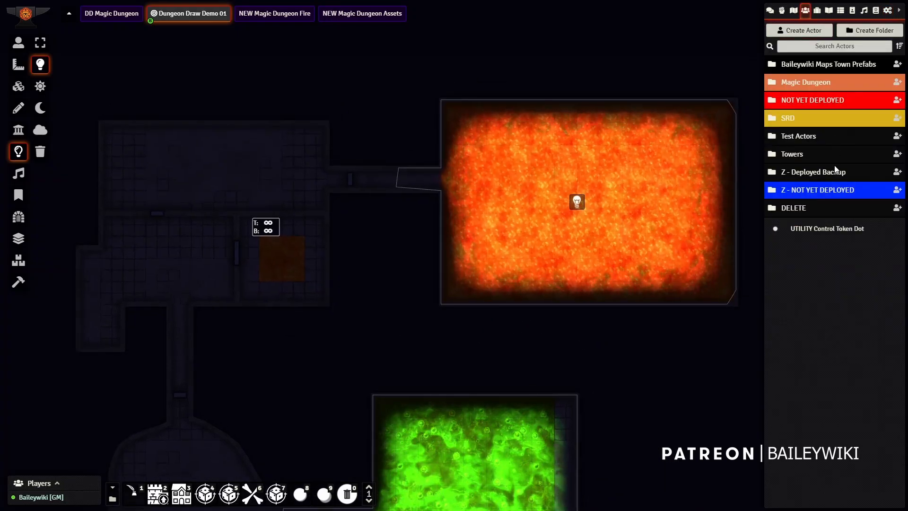
{"action": "left_click", "coordinate": [804, 135]}
{"action": "left_click_drag", "start_coordinate": [812, 208], "coordinate": [497, 179]}
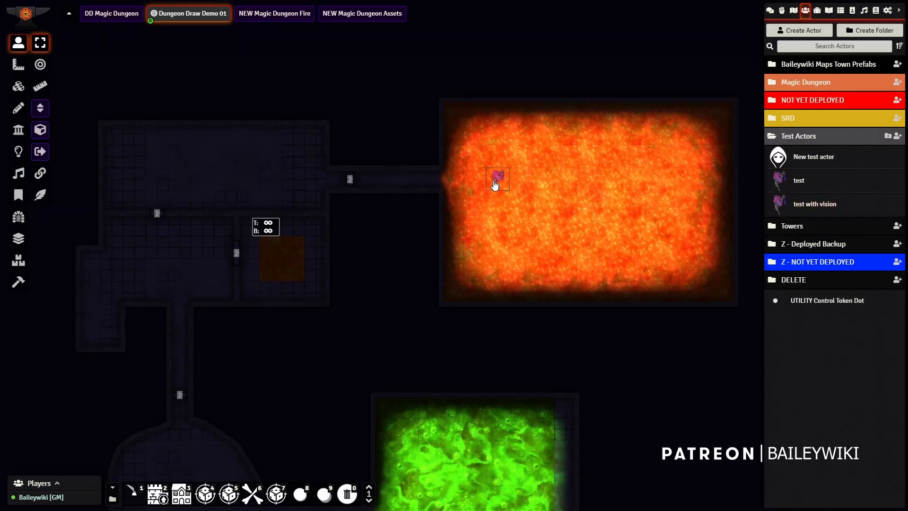
{"action": "scroll", "coordinate": [493, 251], "scroll_direction": "up", "scroll_amount": 10}
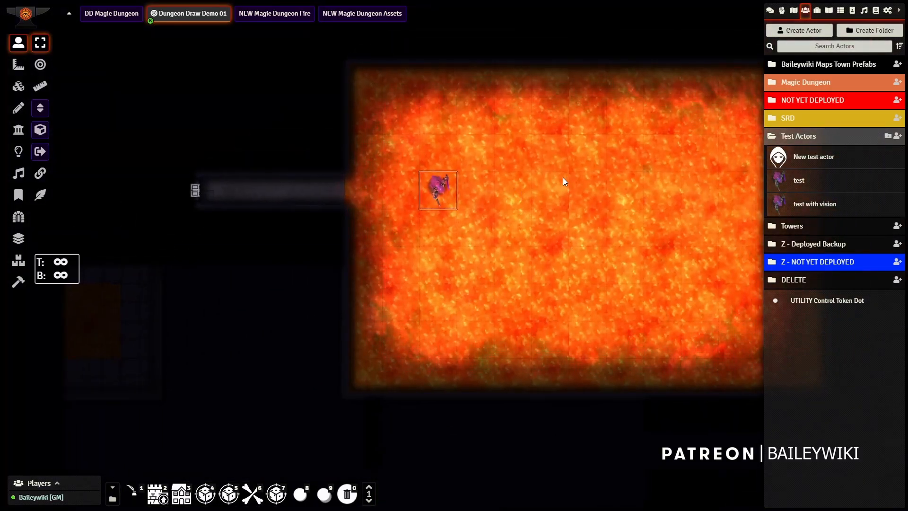
Move the token west out of the fire room and along the corridor up to the closed door
{"action": "key", "text": "Left"}
{"action": "key", "text": "Left"}
{"action": "key", "text": "Left"}
{"action": "key", "text": "Left"}
{"action": "key", "text": "Left"}
{"action": "key", "text": "Left"}
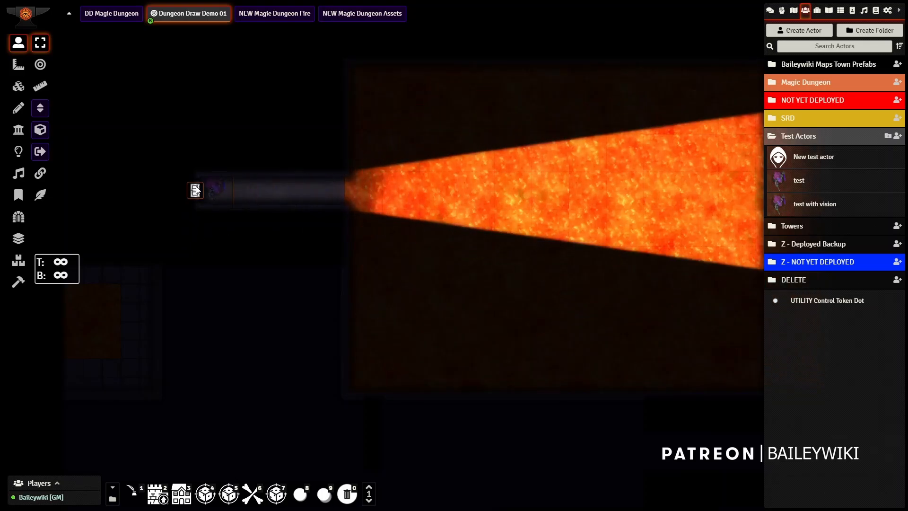
Open the corridor door and move the token west through it into the long stone room
{"action": "key", "text": "Left"}
{"action": "key", "text": "Left"}
{"action": "key", "text": "Left"}
{"action": "key", "text": "Left"}
{"action": "key", "text": "Left"}
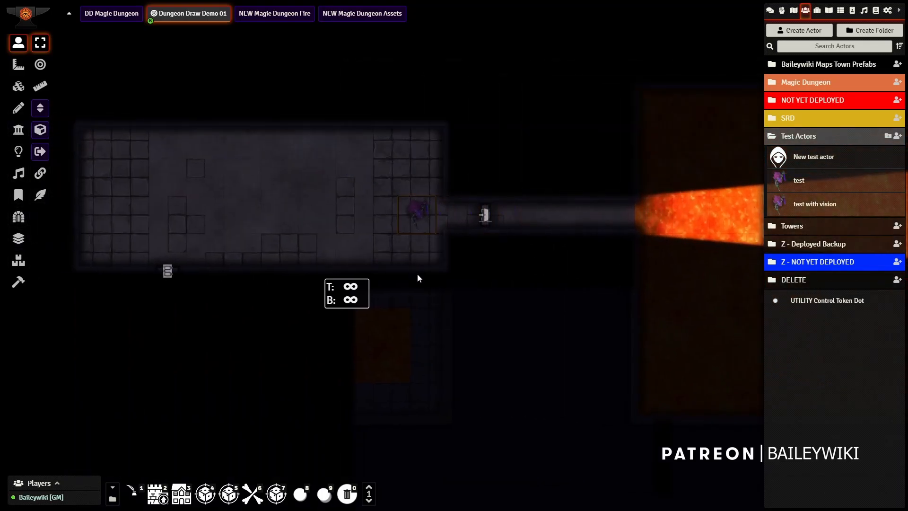
Move the token across the long stone room to the door in its south wall
{"action": "key", "text": "Left"}
{"action": "key", "text": "Left"}
{"action": "key", "text": "Left"}
{"action": "key", "text": "Left"}
{"action": "key", "text": "Left"}
{"action": "key", "text": "Left"}
{"action": "key", "text": "Left"}
{"action": "key", "text": "Down"}
{"action": "key", "text": "Down"}
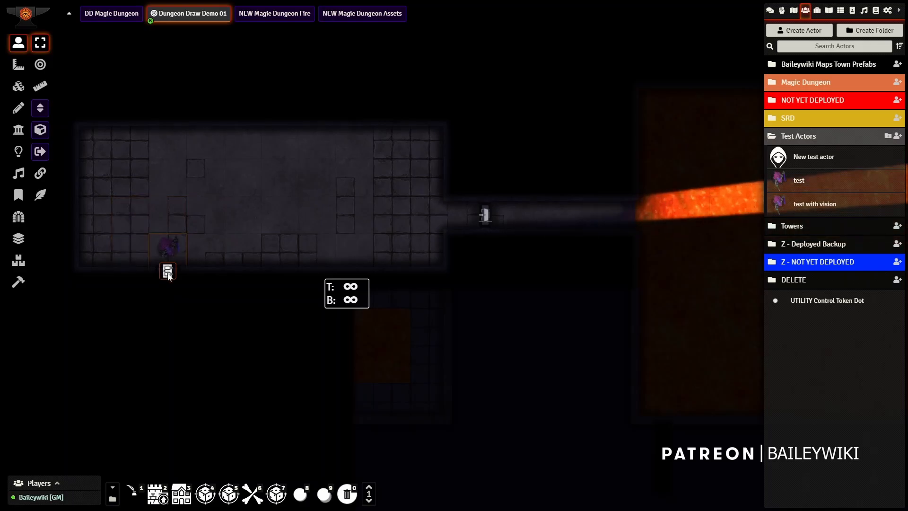
Open the south door and move the token through it, then east across the next room towards its east door
{"action": "key", "text": "Down"}
{"action": "key", "text": "Down"}
{"action": "key", "text": "Down"}
{"action": "key", "text": "Down"}
{"action": "key", "text": "Down"}
{"action": "key", "text": "Down"}
{"action": "key", "text": "Right"}
{"action": "key", "text": "Right"}
{"action": "key", "text": "Right"}
{"action": "key", "text": "Right"}
{"action": "key", "text": "Right"}
{"action": "key", "text": "Right"}
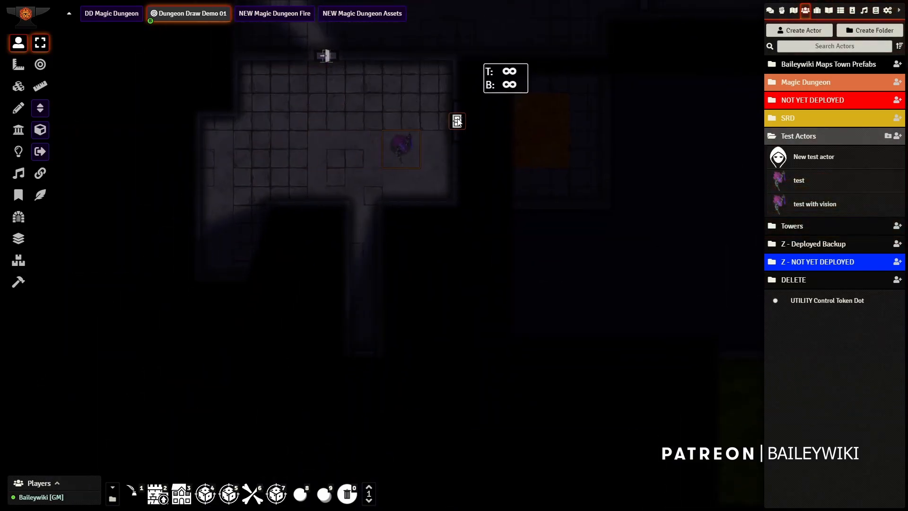
Move the token north beside the east door and open that door to reveal the small lava pool
{"action": "key", "text": "Up"}
{"action": "key", "text": "Up"}
{"action": "key", "text": "Left"}
{"action": "key", "text": "Left"}
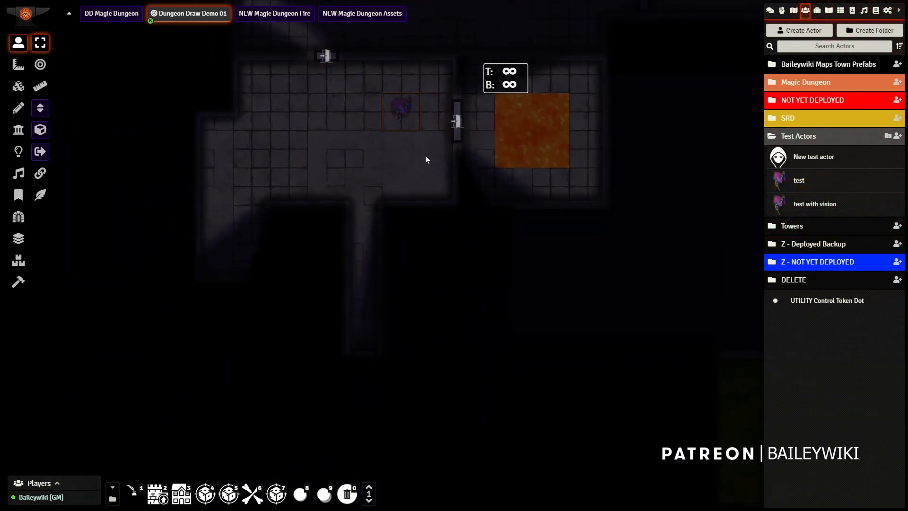
Move the token into the south corridor and down to its door, and open that door
{"action": "key", "text": "Left"}
{"action": "key", "text": "Left"}
{"action": "key", "text": "Down"}
{"action": "key", "text": "Down"}
{"action": "key", "text": "Down"}
{"action": "key", "text": "Down"}
{"action": "key", "text": "Down"}
{"action": "key", "text": "Down"}
{"action": "key", "text": "Down"}
{"action": "key", "text": "Down"}
{"action": "key", "text": "Down"}
{"action": "key", "text": "Down"}
{"action": "key", "text": "Down"}
{"action": "key", "text": "Down"}
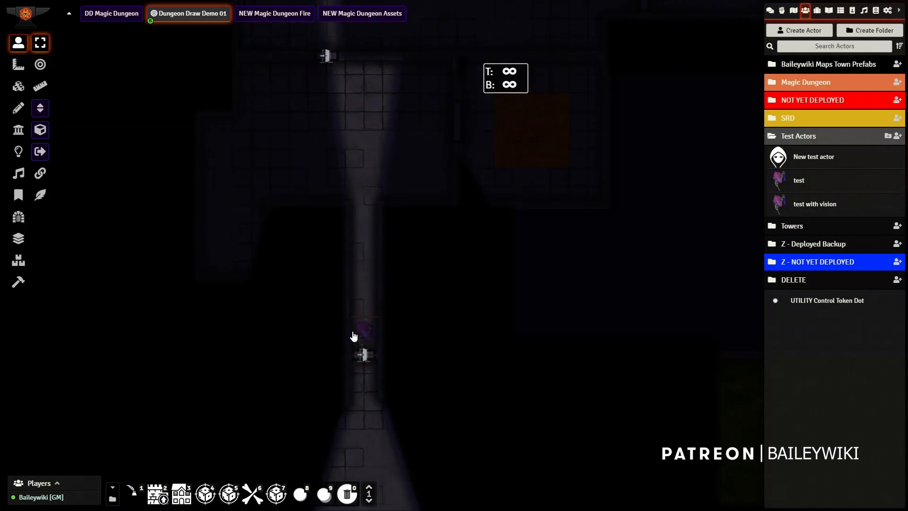
Move the token south through the opened corridor door into the rounded room
{"action": "key", "text": "Down"}
{"action": "key", "text": "Down"}
{"action": "key", "text": "Down"}
{"action": "key", "text": "Down"}
{"action": "key", "text": "Down"}
{"action": "key", "text": "Down"}
{"action": "key", "text": "Down"}
{"action": "key", "text": "Down"}
{"action": "key", "text": "Down"}
{"action": "key", "text": "Down"}
{"action": "key", "text": "Down"}
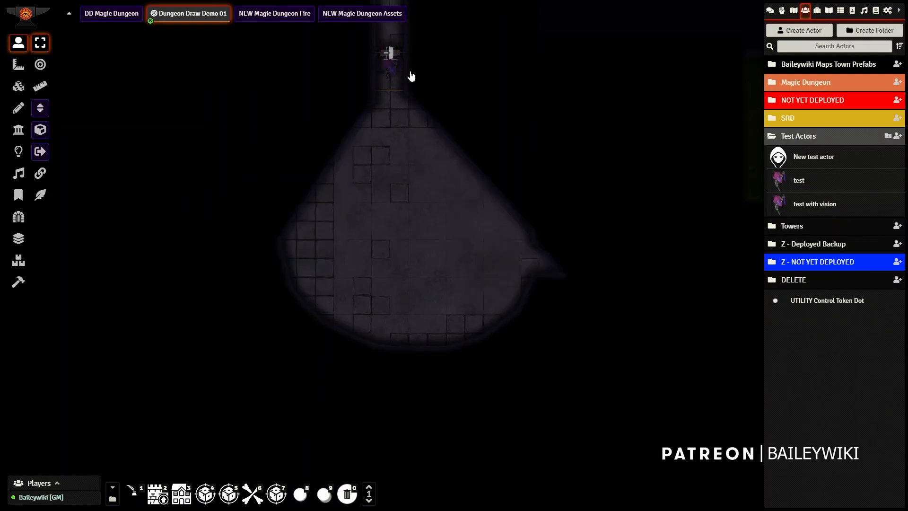
Move the token east across the rounded room to the entrance of its east corridor
{"action": "left_click_drag", "start_coordinate": [475, 195], "coordinate": [467, 152]}
{"action": "scroll", "coordinate": [467, 152], "scroll_direction": "up", "scroll_amount": 5}
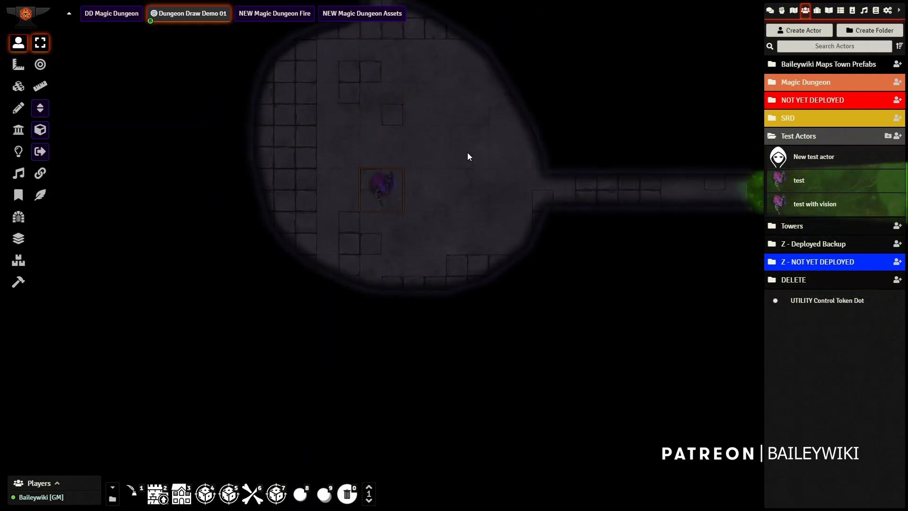
{"action": "key", "text": "Right"}
{"action": "key", "text": "Right"}
{"action": "key", "text": "Right"}
{"action": "key", "text": "Right"}
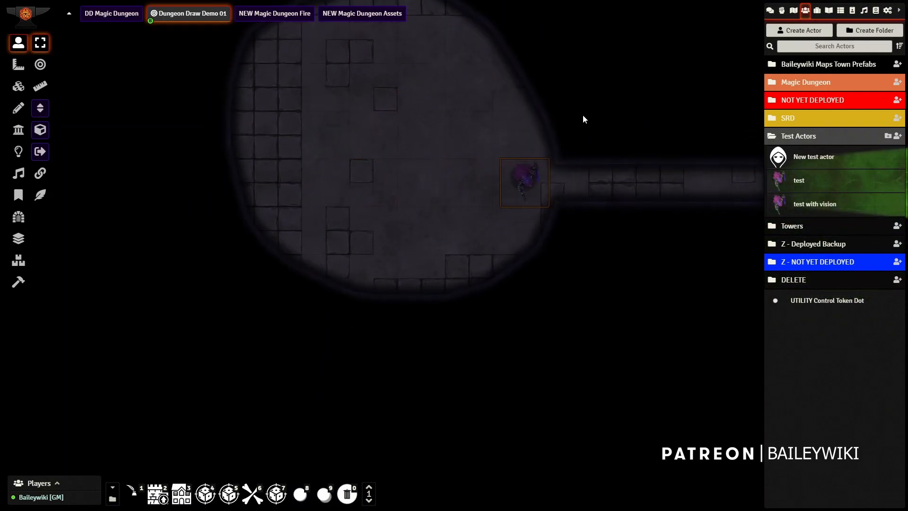
Move the token east along the corridor and into the middle of the green slime room
{"action": "key", "text": "Right"}
{"action": "key", "text": "Right"}
{"action": "key", "text": "Right"}
{"action": "key", "text": "Right"}
{"action": "key", "text": "Right"}
{"action": "key", "text": "Right"}
{"action": "key", "text": "Right"}
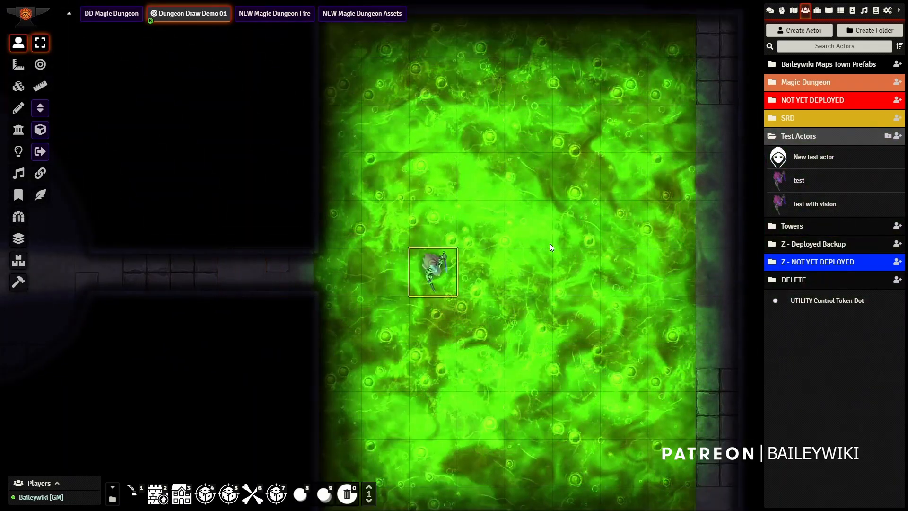
{"action": "key", "text": "Right"}
{"action": "key", "text": "Right"}
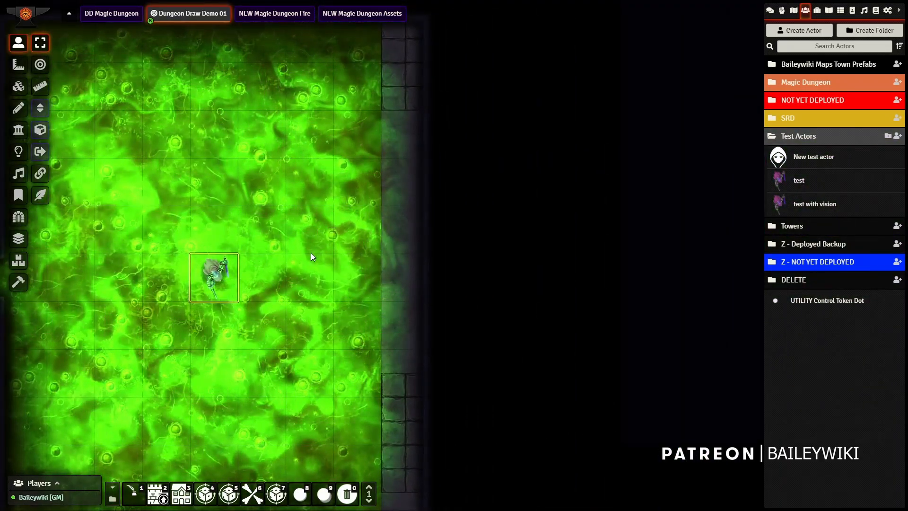
{"action": "scroll", "coordinate": [305, 241], "scroll_direction": "down", "scroll_amount": 6}
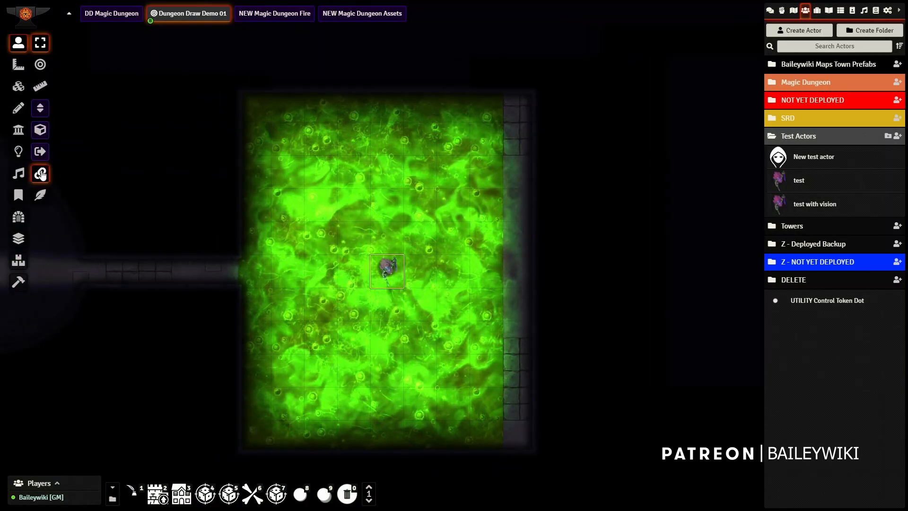
Open the Dungeon Draw map configuration and inspect the file paths of the floor texture and wall texture
{"action": "left_click", "coordinate": [18, 217]}
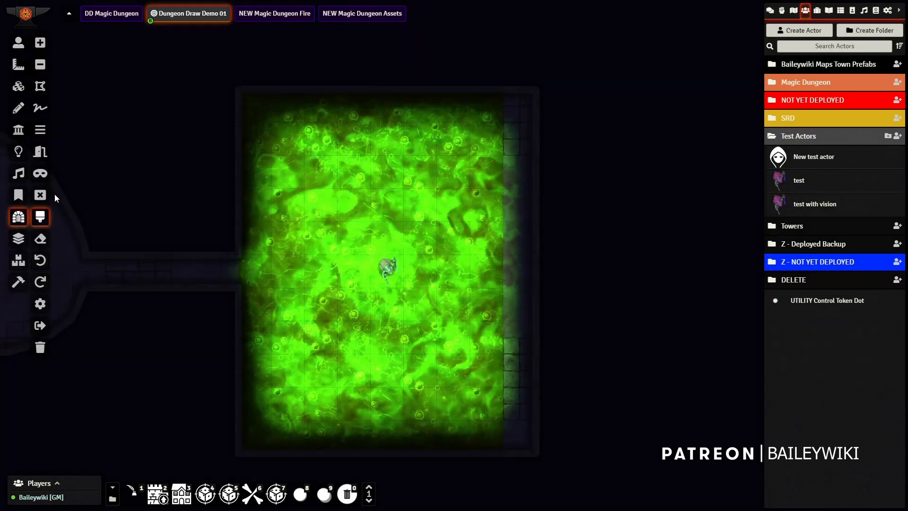
{"action": "left_click", "coordinate": [41, 305]}
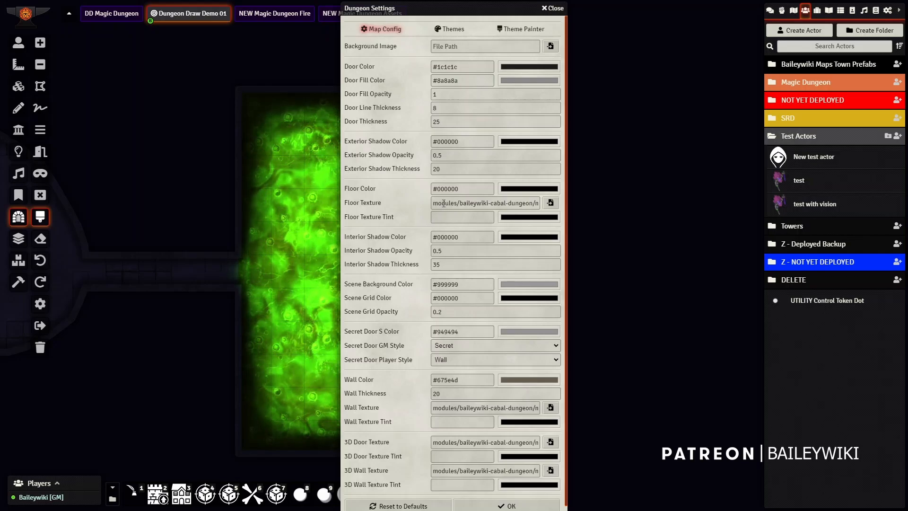
{"action": "left_click_drag", "start_coordinate": [444, 203], "coordinate": [565, 207]}
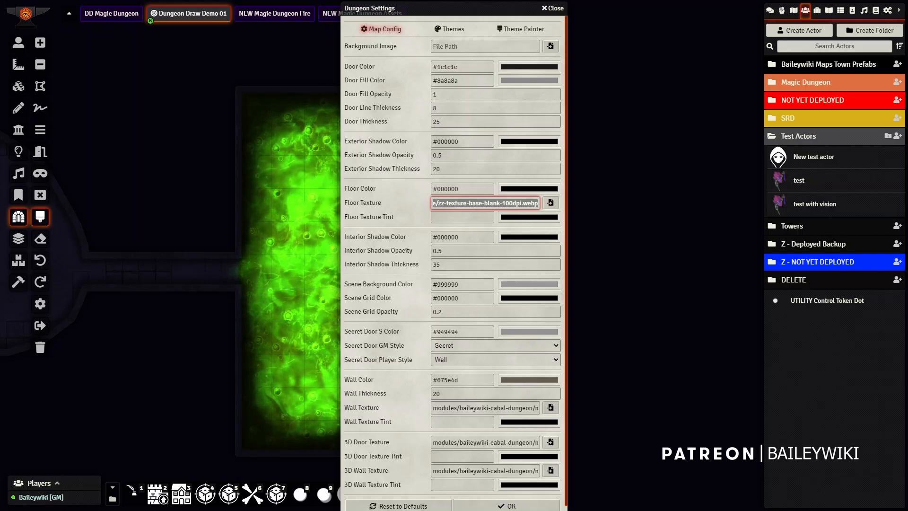
{"action": "left_click_drag", "start_coordinate": [455, 409], "coordinate": [560, 410]}
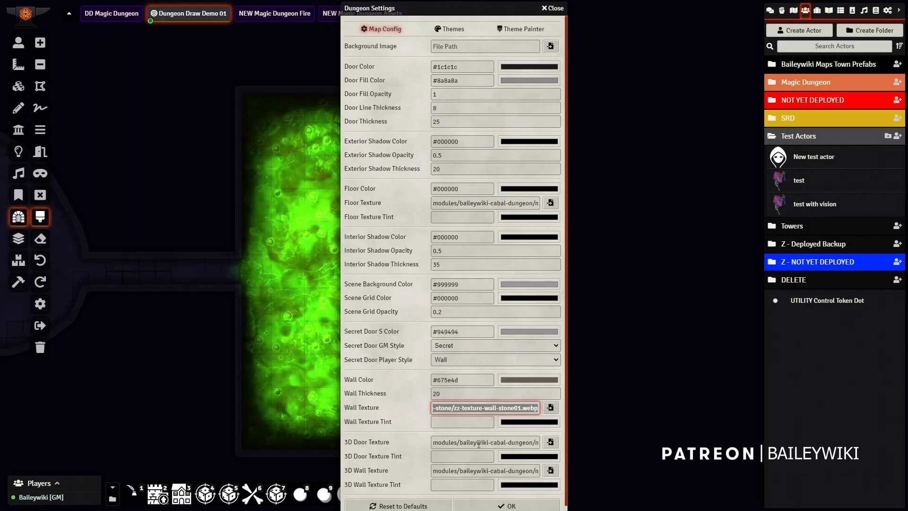
Inspect the file paths of the 3D door texture and 3D wall texture in the map configuration
{"action": "left_click", "coordinate": [443, 445]}
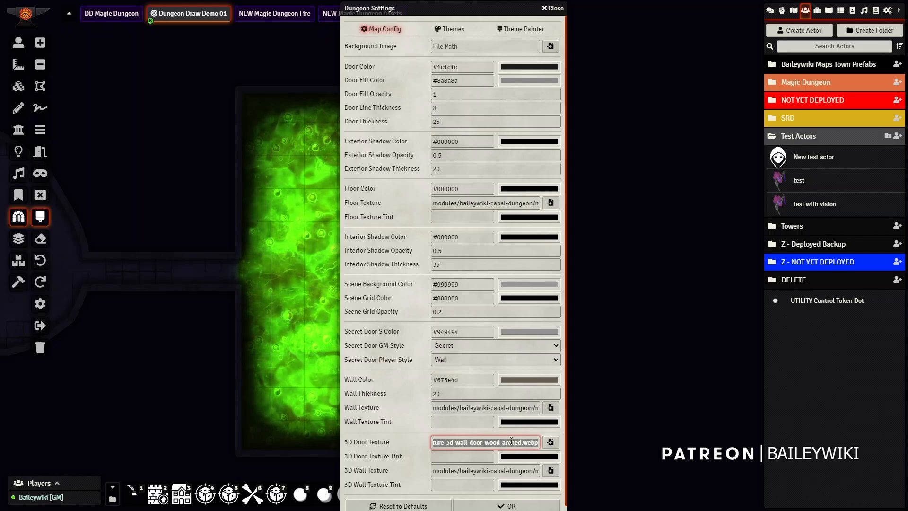
{"action": "left_click", "coordinate": [485, 443]}
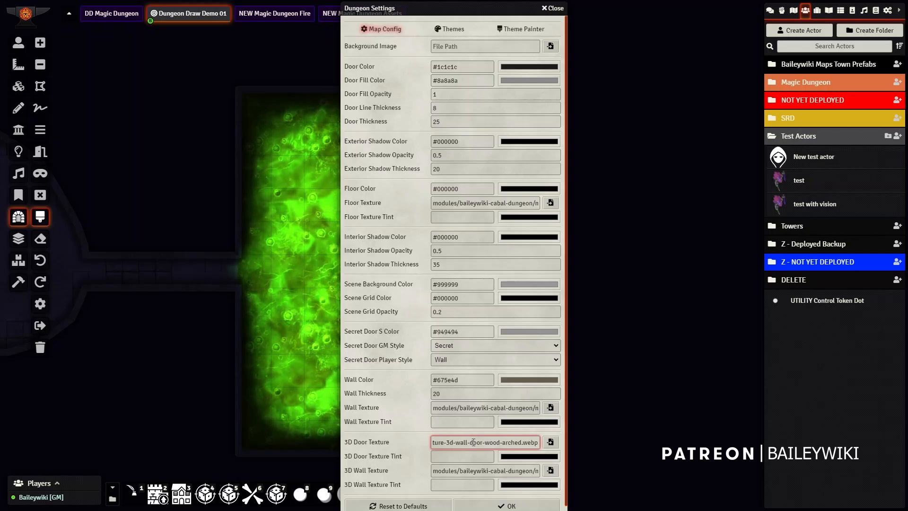
{"action": "left_click", "coordinate": [473, 471]}
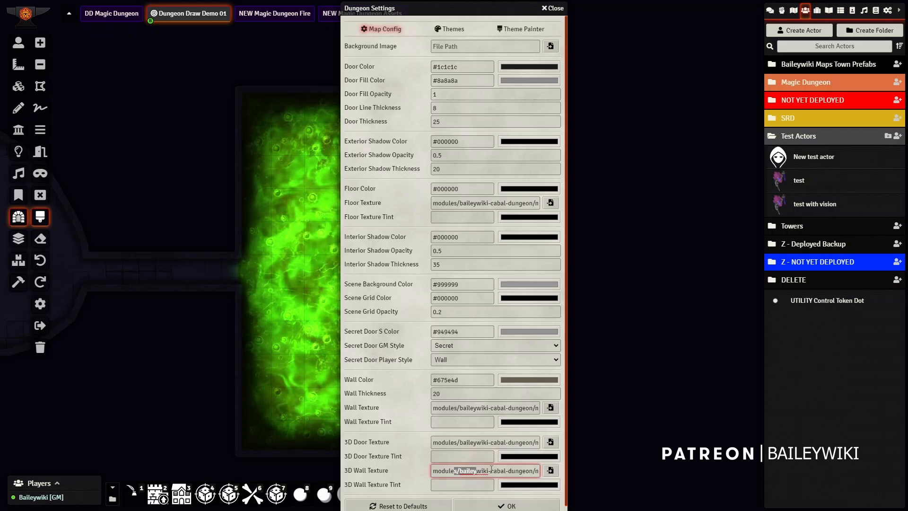
{"action": "left_click_drag", "start_coordinate": [473, 470], "coordinate": [554, 473]}
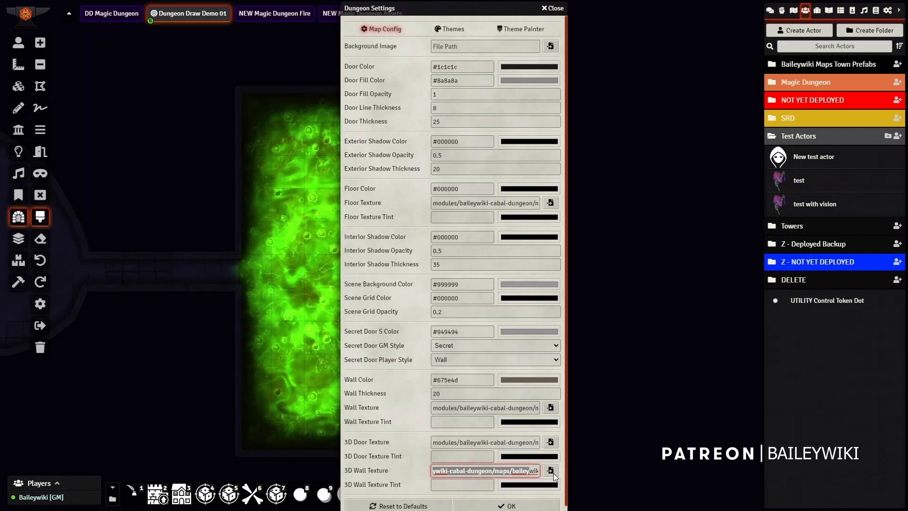
{"action": "left_click", "coordinate": [487, 470]}
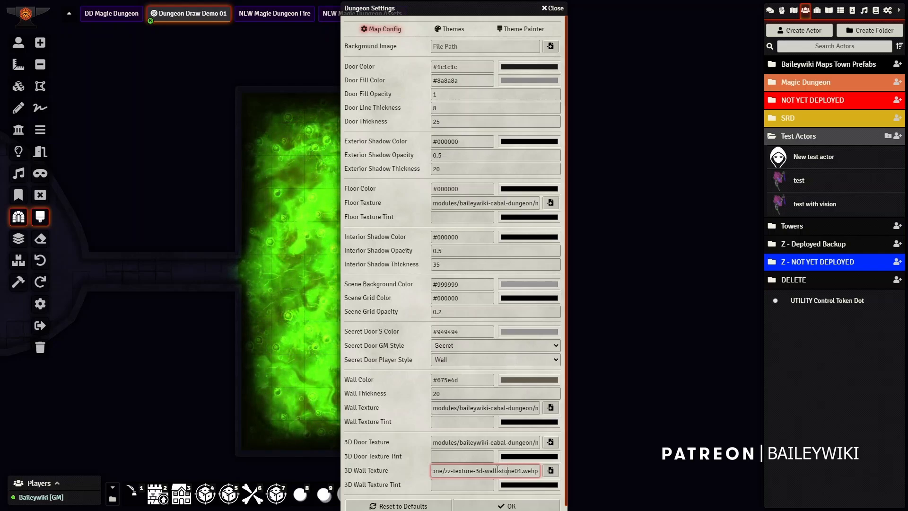
{"action": "left_click", "coordinate": [474, 442]}
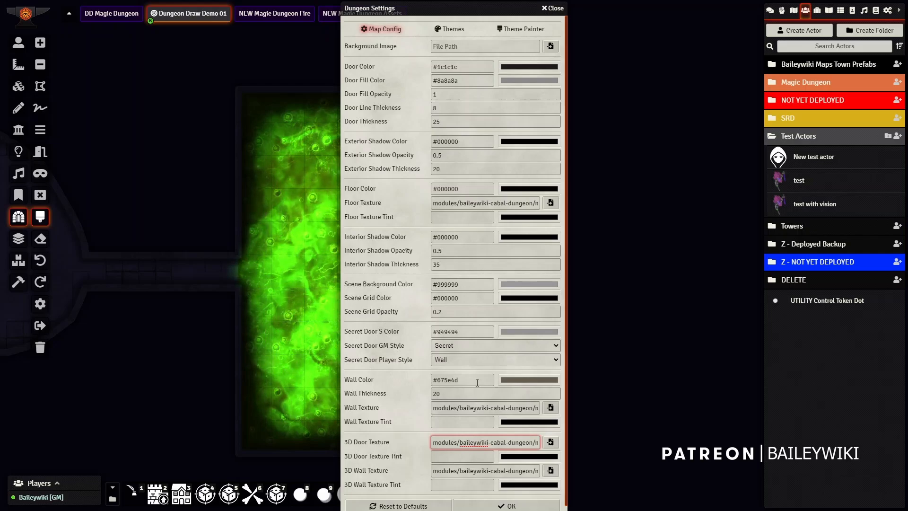
Browse the magic dungeon files for the wall texture as large image previews, examining the liquid, floor, wall and door textures
{"action": "left_click", "coordinate": [551, 408]}
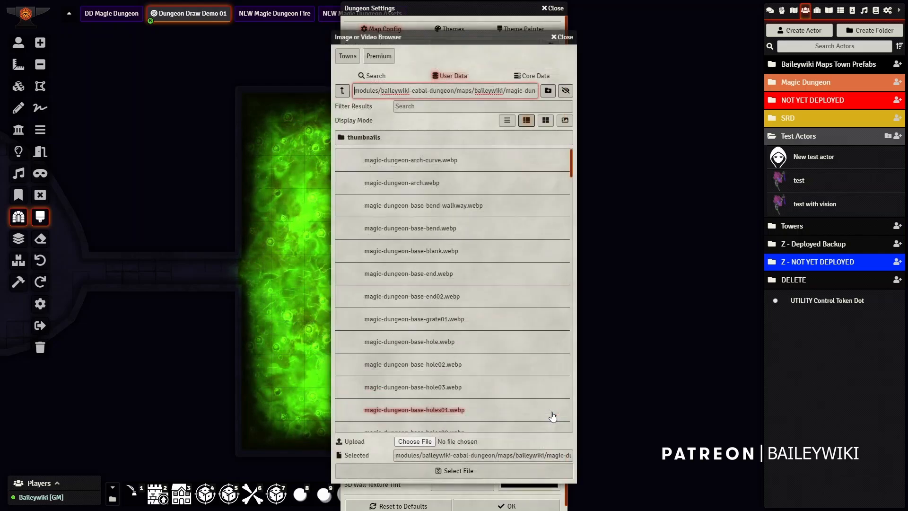
{"action": "left_click", "coordinate": [565, 120]}
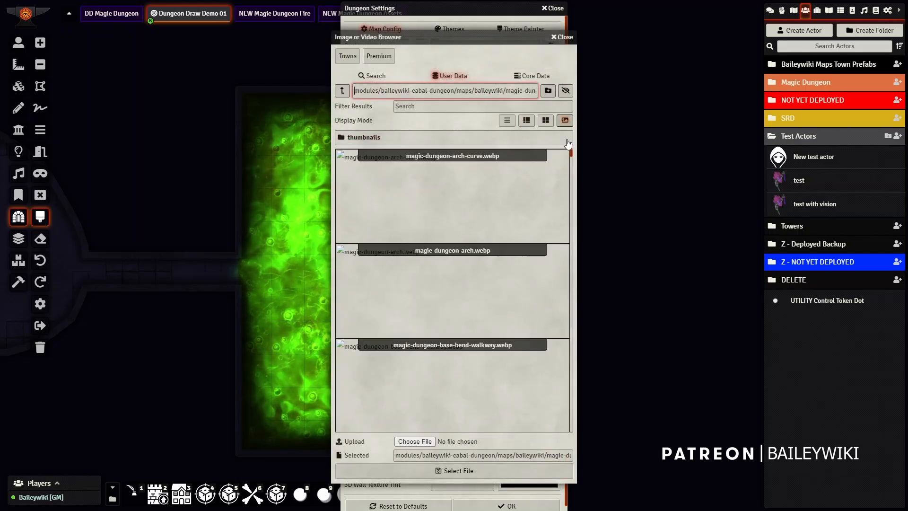
{"action": "scroll", "coordinate": [568, 288], "scroll_direction": "down", "scroll_amount": 15}
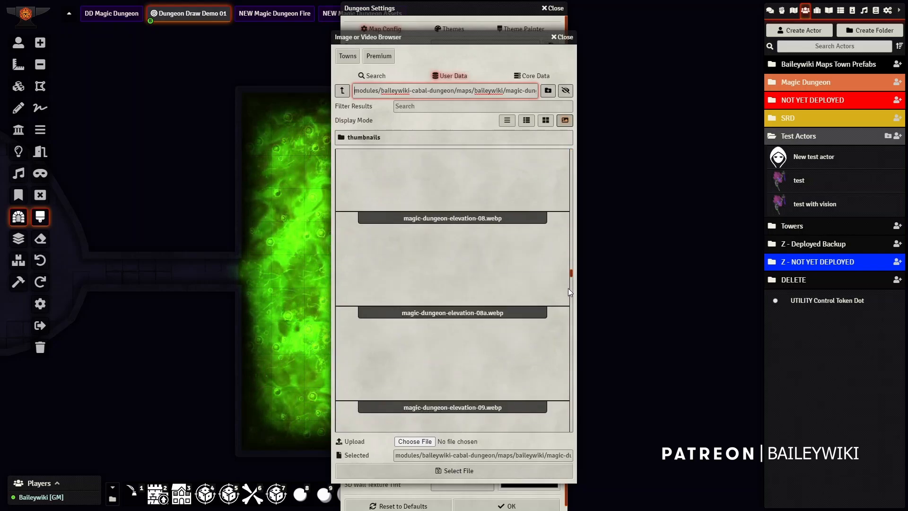
{"action": "scroll", "coordinate": [569, 288], "scroll_direction": "down", "scroll_amount": 15}
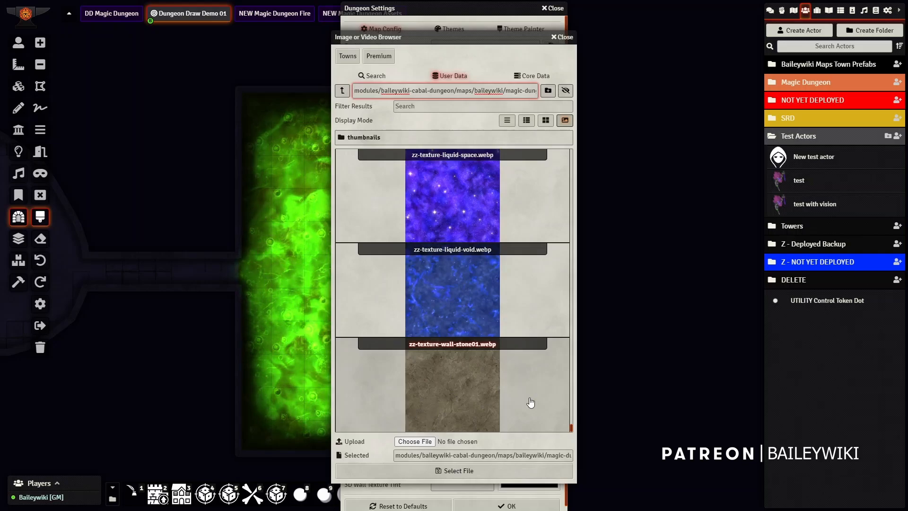
{"action": "scroll", "coordinate": [516, 374], "scroll_direction": "up", "scroll_amount": 10}
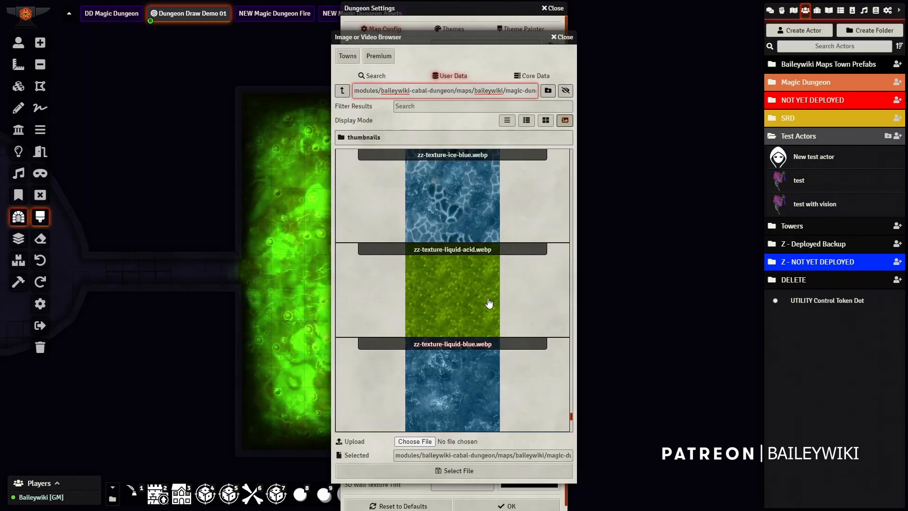
{"action": "scroll", "coordinate": [489, 303], "scroll_direction": "up", "scroll_amount": 5}
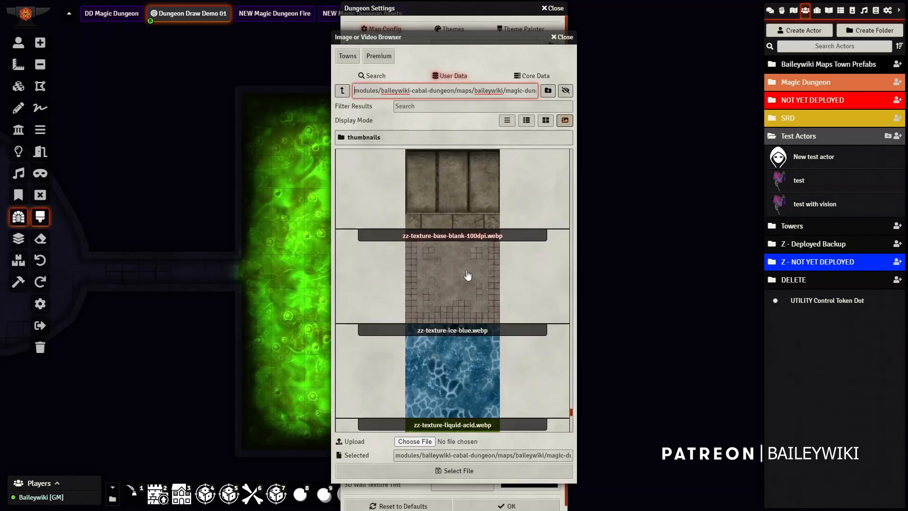
{"action": "scroll", "coordinate": [468, 275], "scroll_direction": "up", "scroll_amount": 8}
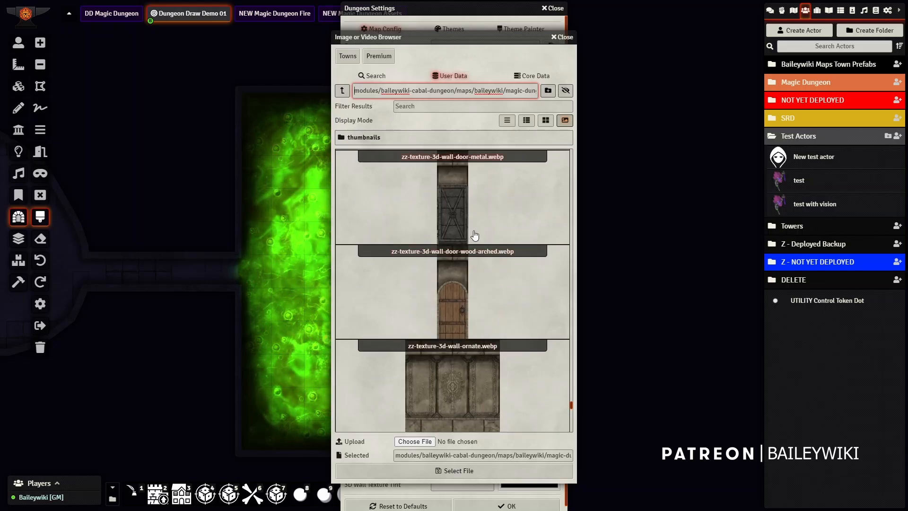
{"action": "scroll", "coordinate": [475, 235], "scroll_direction": "up", "scroll_amount": 2}
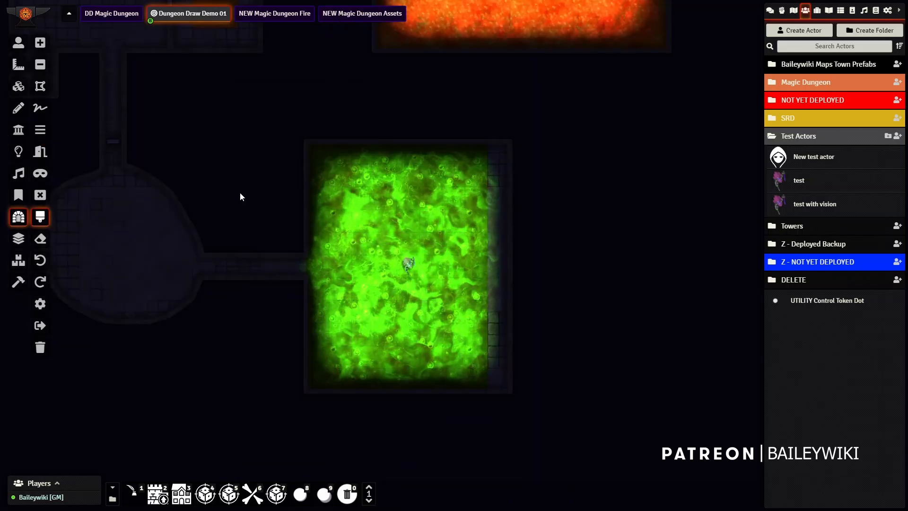
Set the Dungeon Draw Demo 01 scene's darkness level to 0 and save the scene configuration
{"action": "left_click_drag", "start_coordinate": [239, 193], "coordinate": [313, 193]}
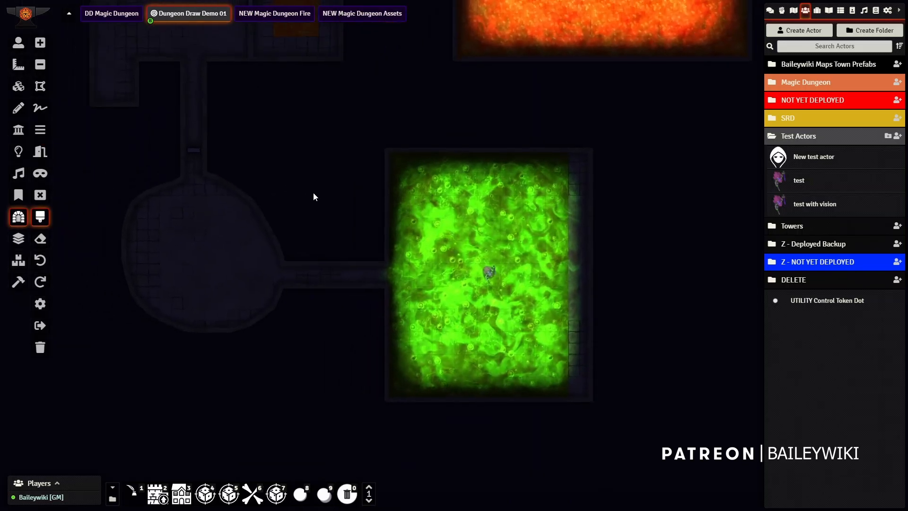
{"action": "right_click", "coordinate": [181, 15]}
{"action": "left_click", "coordinate": [175, 31]}
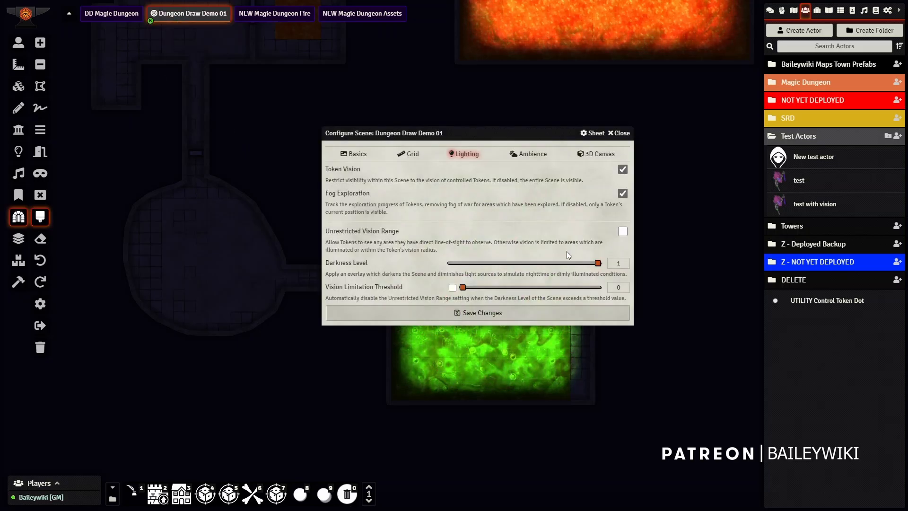
{"action": "left_click_drag", "start_coordinate": [420, 276], "coordinate": [421, 278]}
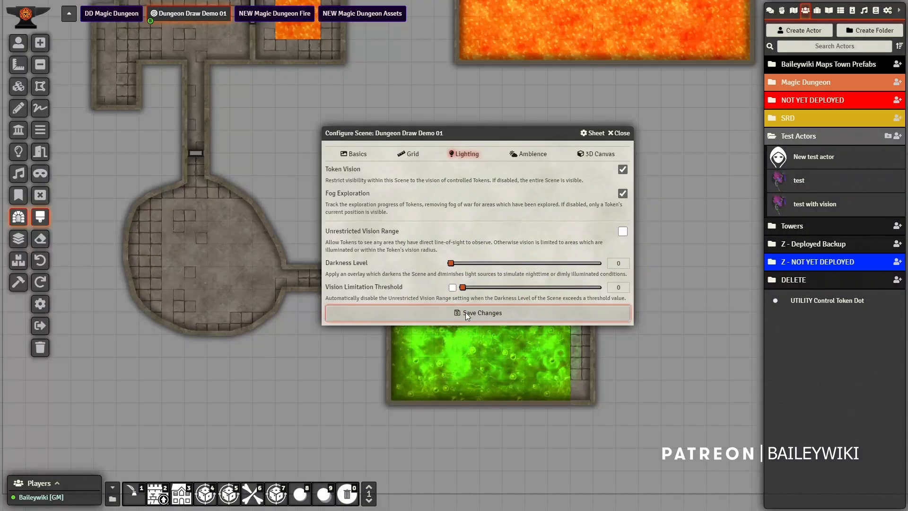
{"action": "key", "text": "Escape"}
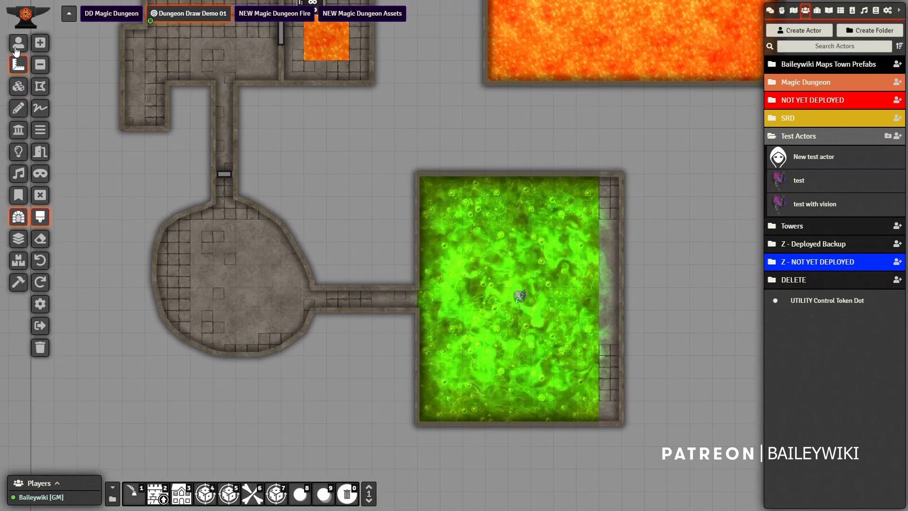
Switch the Dungeon Draw Demo 01 scene to the 3D canvas view
{"action": "left_click", "coordinate": [41, 130]}
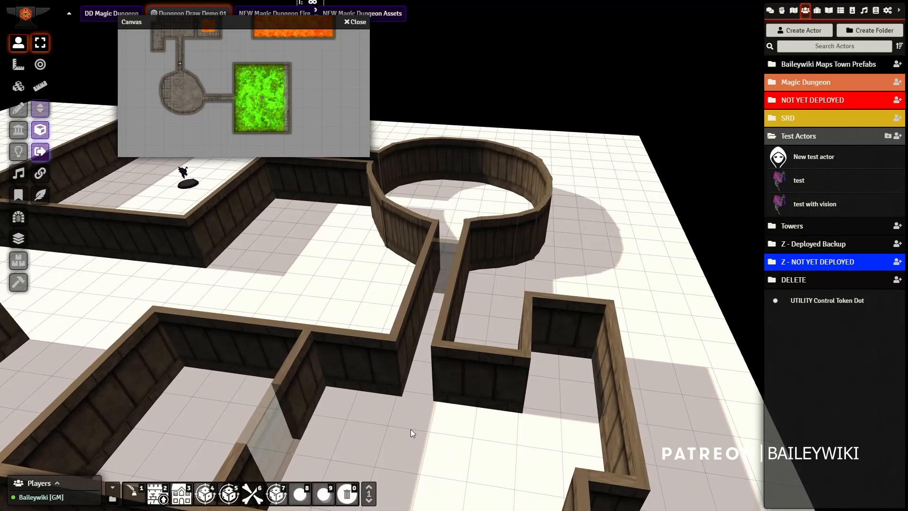
Return to the 2D map and export the drawn dungeon to the scene's background image
{"action": "left_click_drag", "start_coordinate": [239, 365], "coordinate": [261, 365]}
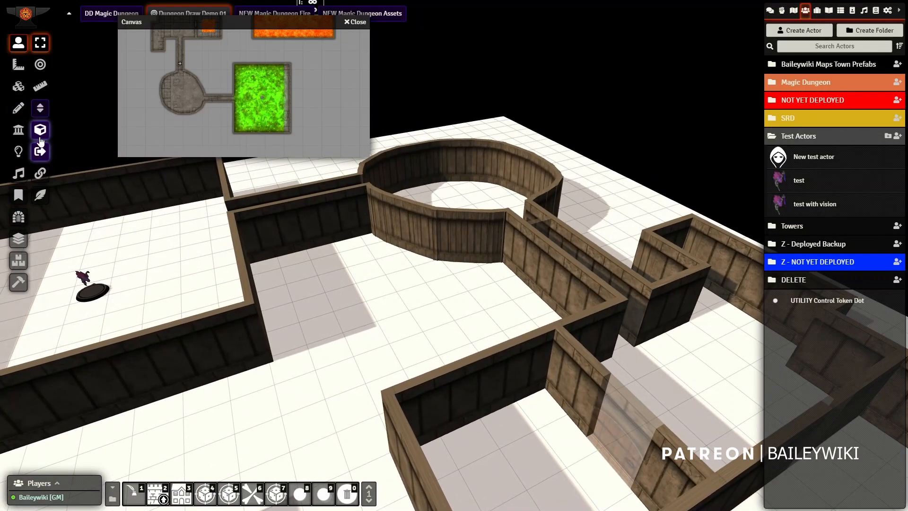
{"action": "left_click", "coordinate": [40, 138]}
{"action": "left_click", "coordinate": [18, 217]}
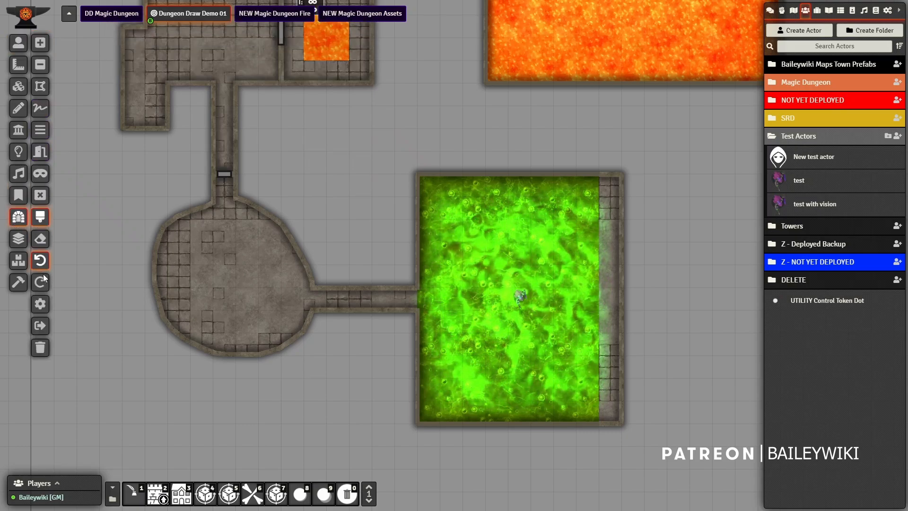
{"action": "left_click", "coordinate": [40, 327]}
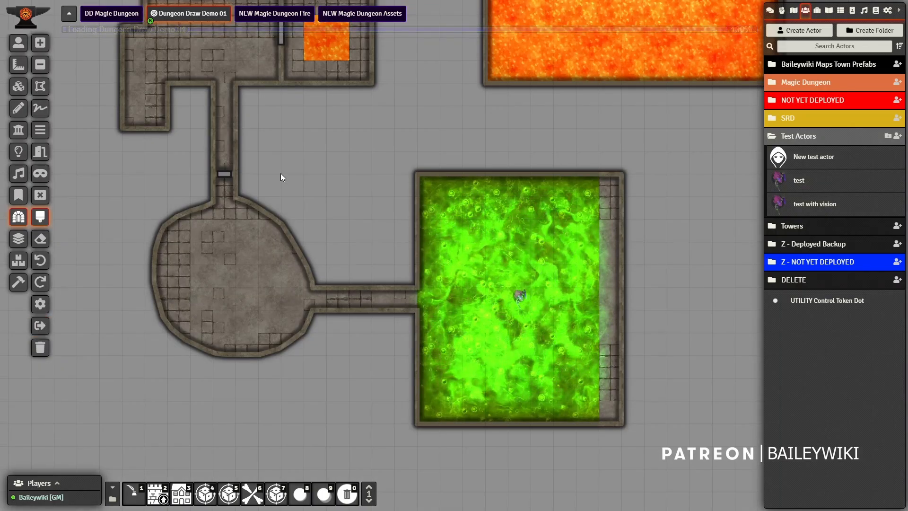
{"action": "left_click_drag", "start_coordinate": [293, 188], "coordinate": [298, 314]}
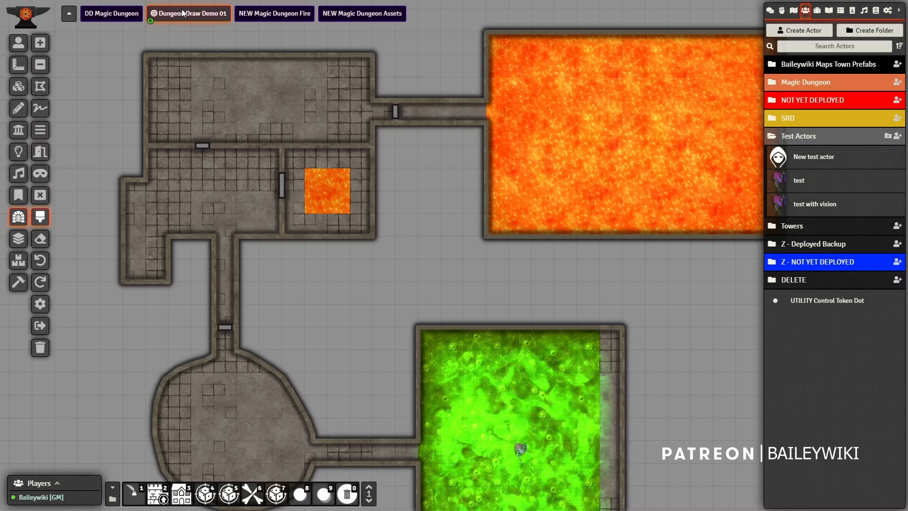
Inspect the background image in the Dungeon Draw Demo 01 scene configuration and the exported dungeon image previews in its file browser
{"action": "left_click", "coordinate": [177, 30]}
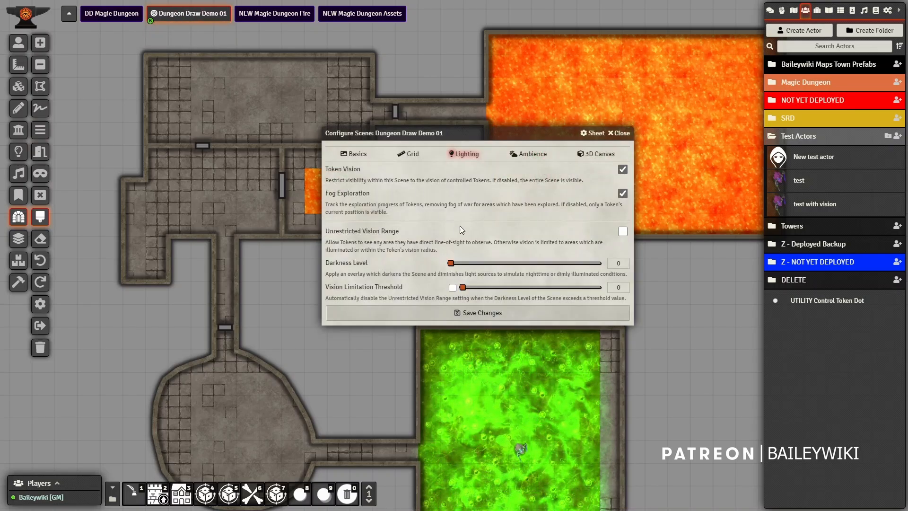
{"action": "left_click", "coordinate": [356, 154]}
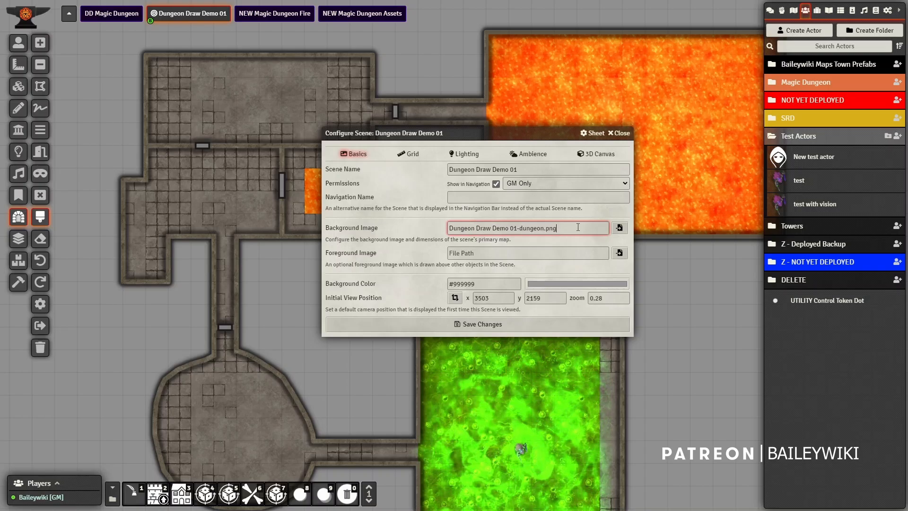
{"action": "left_click", "coordinate": [619, 228]}
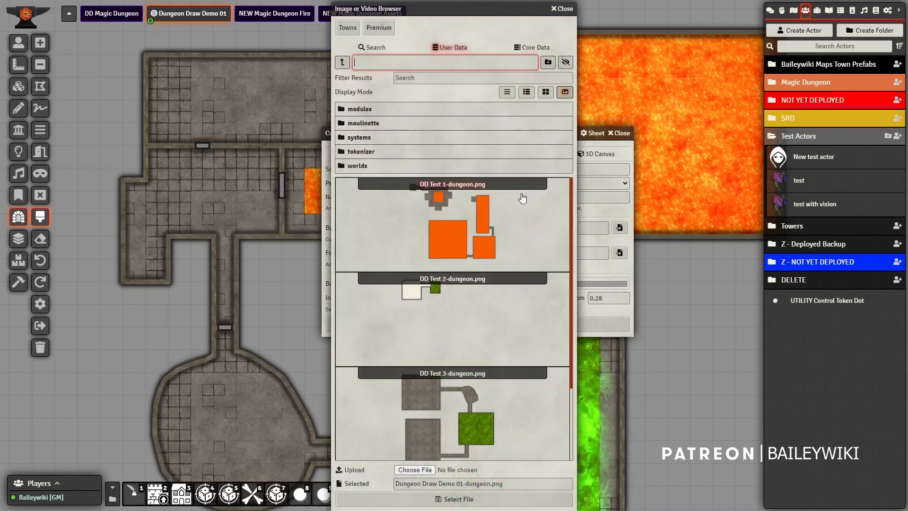
{"action": "scroll", "coordinate": [516, 246], "scroll_direction": "down", "scroll_amount": 2}
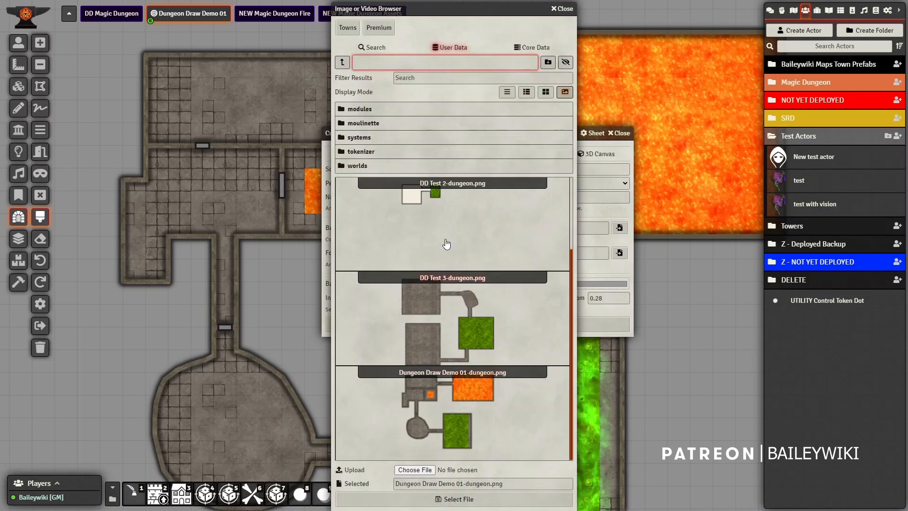
{"action": "scroll", "coordinate": [447, 244], "scroll_direction": "up", "scroll_amount": 2}
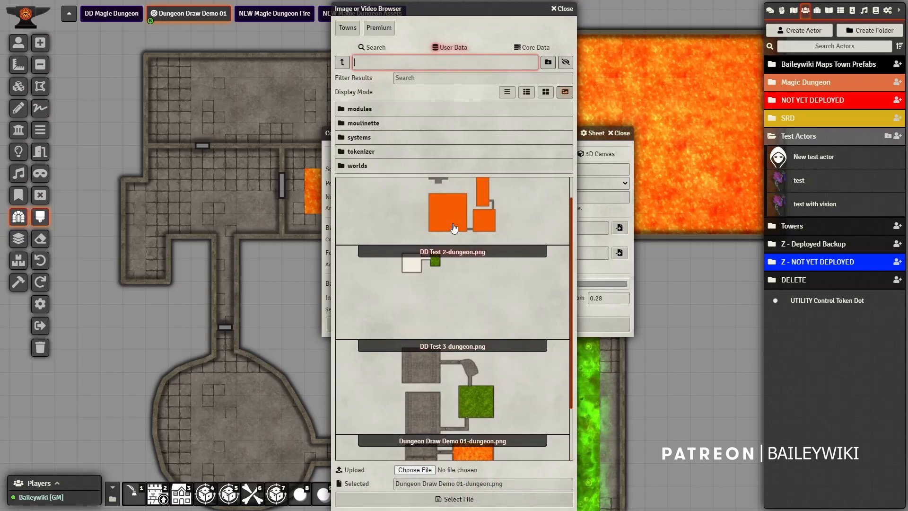
{"action": "left_click", "coordinate": [562, 8]}
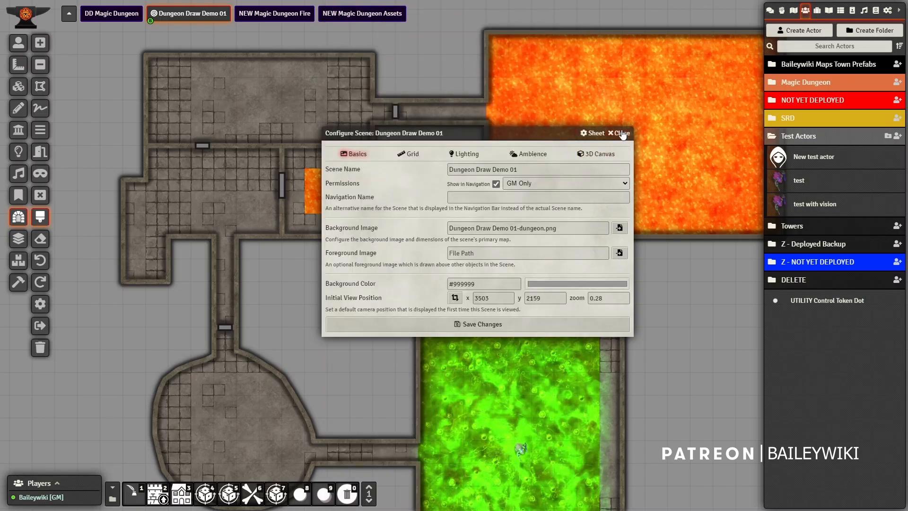
{"action": "left_click", "coordinate": [623, 135]}
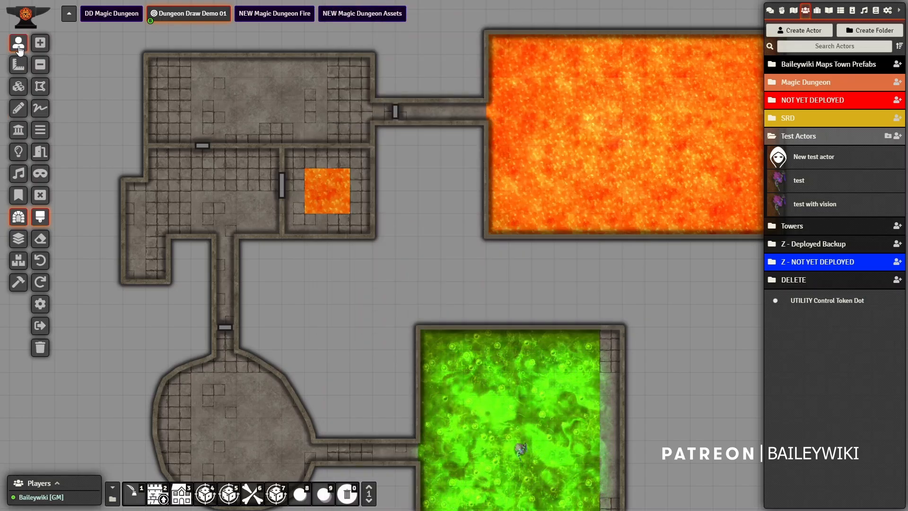
Switch to the 3D canvas view and examine the textured floors, lava and acid rooms from several angles
{"action": "left_click", "coordinate": [18, 42]}
{"action": "left_click", "coordinate": [38, 109]}
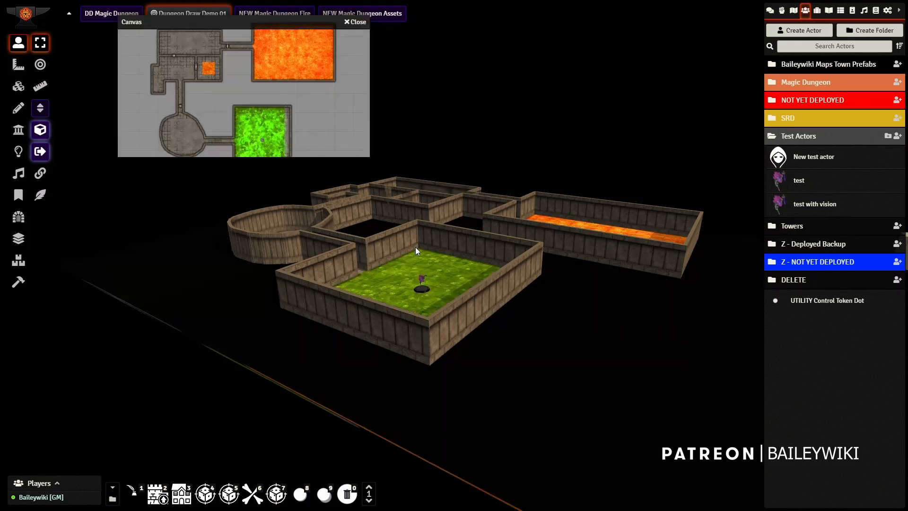
{"action": "left_click_drag", "start_coordinate": [376, 339], "coordinate": [350, 362]}
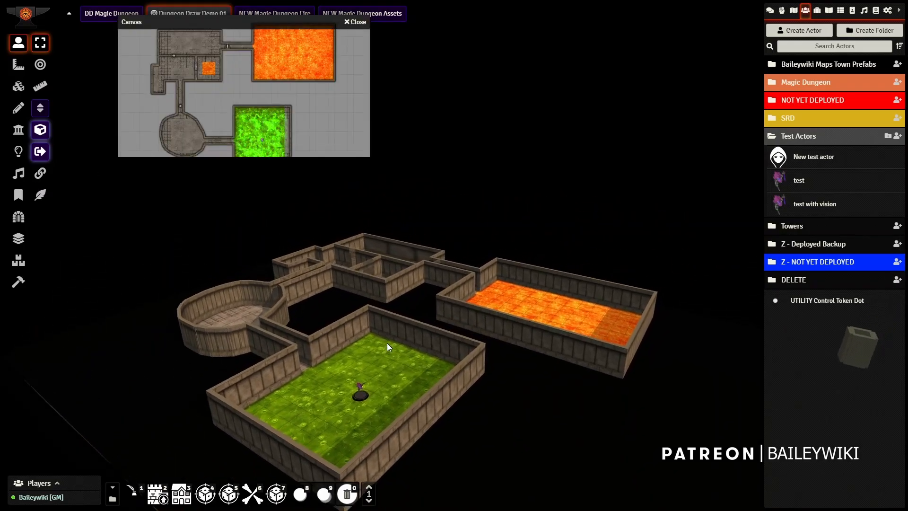
{"action": "scroll", "coordinate": [388, 340], "scroll_direction": "up", "scroll_amount": 5}
{"action": "left_click_drag", "start_coordinate": [440, 353], "coordinate": [310, 381]}
{"action": "left_click_drag", "start_coordinate": [563, 373], "coordinate": [439, 447]}
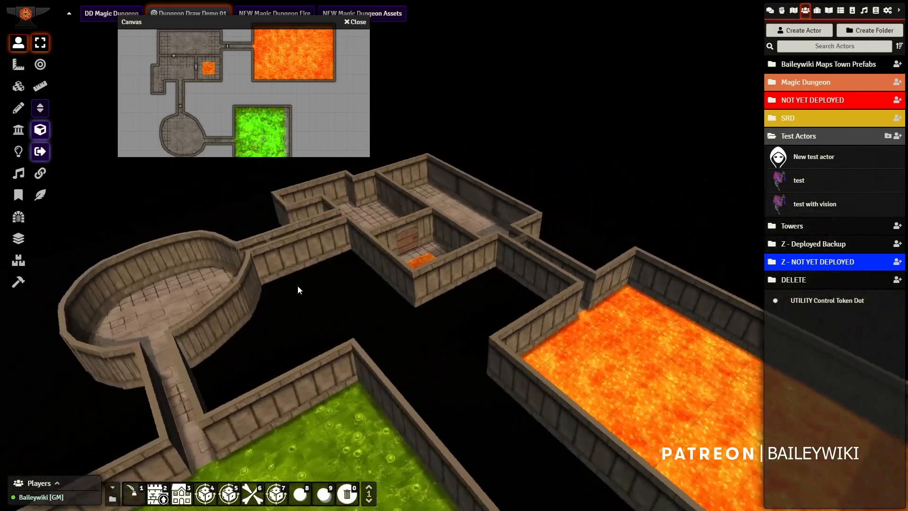
Return to the 2D map and move a control token from outside the dungeon into the large lava room
{"action": "left_click", "coordinate": [33, 134]}
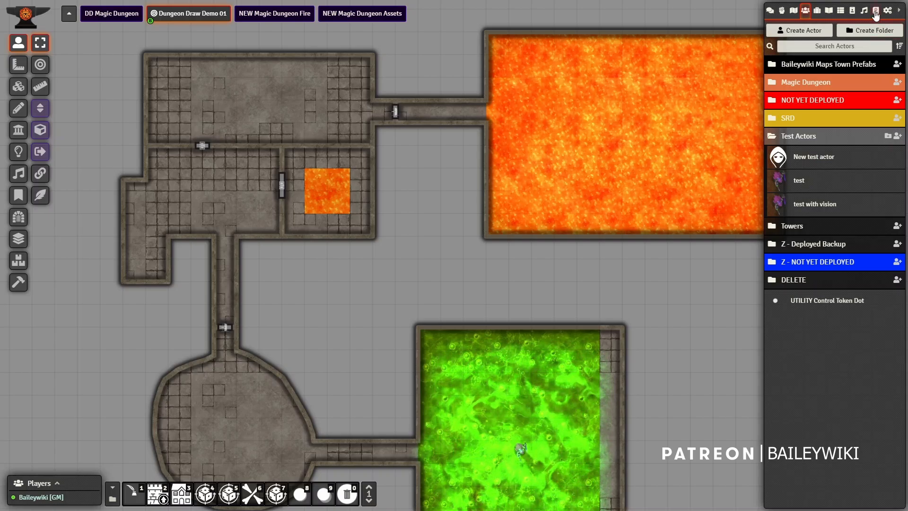
{"action": "left_click_drag", "start_coordinate": [218, 215], "coordinate": [199, 220]}
{"action": "scroll", "coordinate": [315, 203], "scroll_direction": "up", "scroll_amount": 4}
{"action": "scroll", "coordinate": [314, 202], "scroll_direction": "up", "scroll_amount": 3}
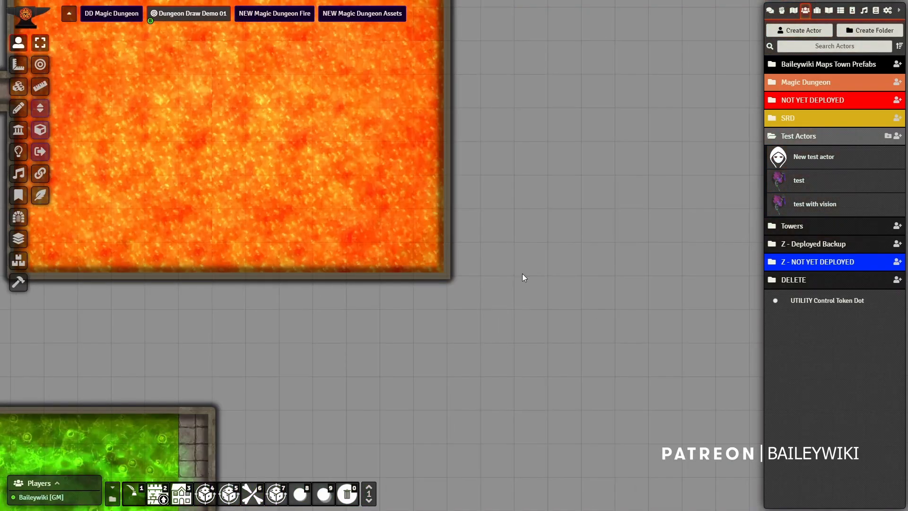
{"action": "scroll", "coordinate": [563, 263], "scroll_direction": "down", "scroll_amount": 16}
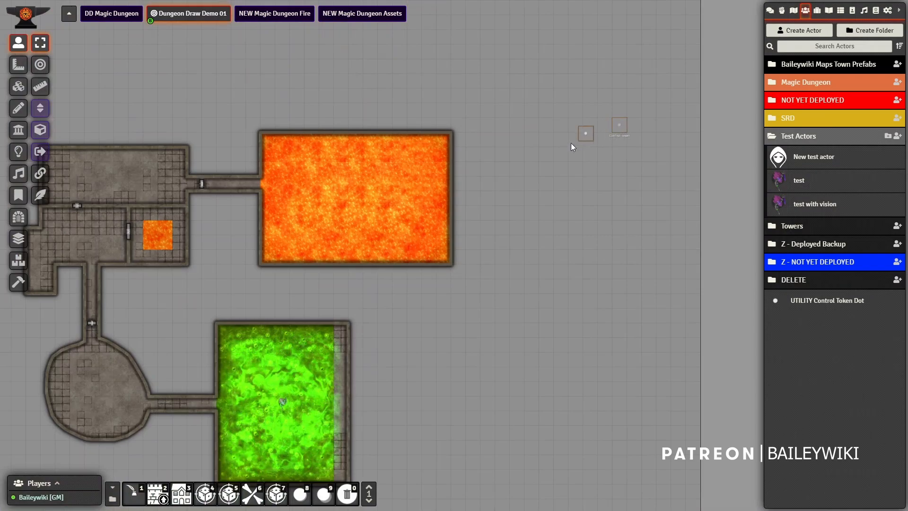
{"action": "scroll", "coordinate": [487, 230], "scroll_direction": "up", "scroll_amount": 5}
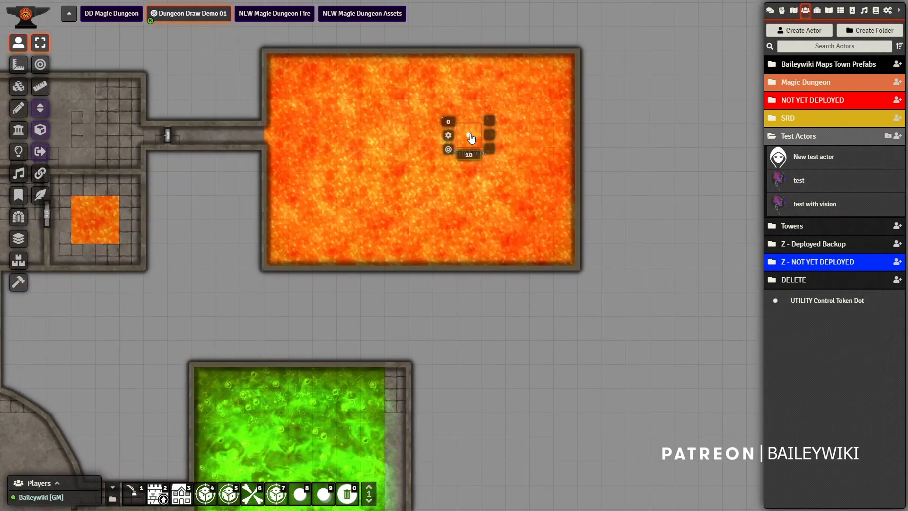
Inspect the 3D model file path in the control token's configuration
{"action": "right_click", "coordinate": [471, 137]}
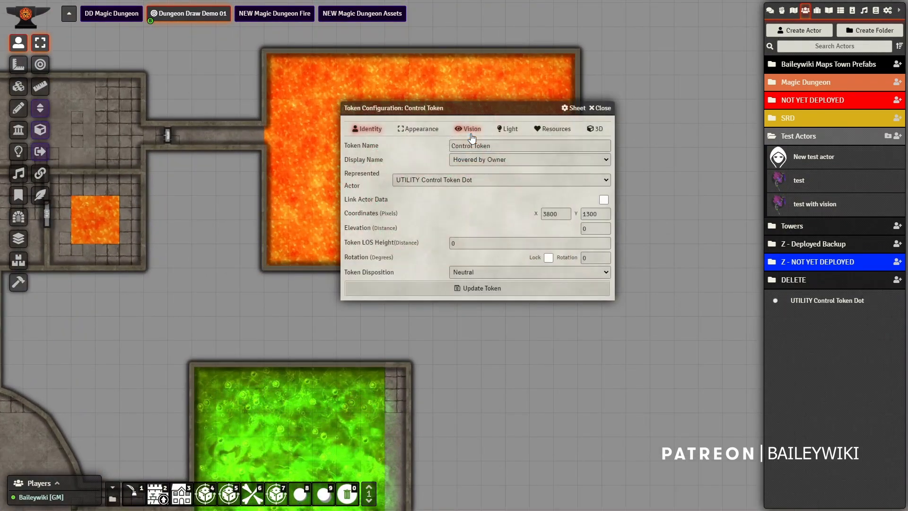
{"action": "left_click", "coordinate": [597, 132]}
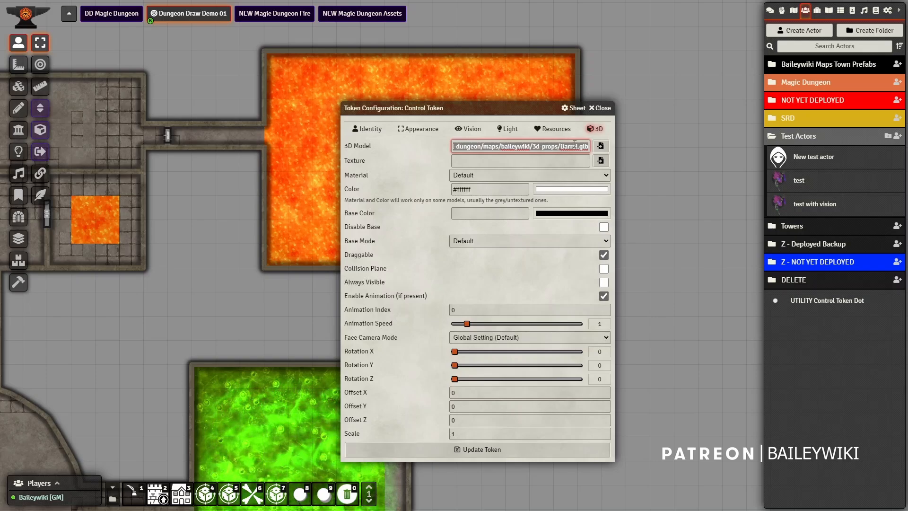
{"action": "left_click", "coordinate": [603, 110]}
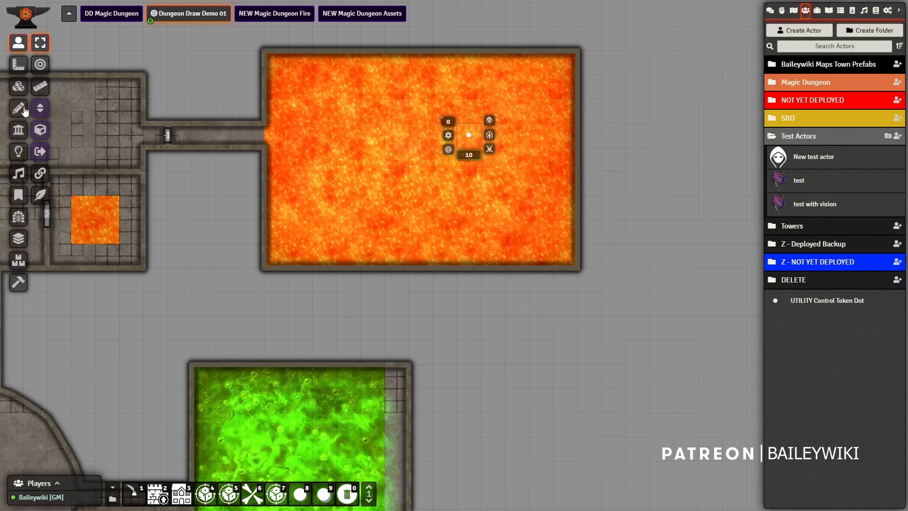
Switch to the 3D canvas view and move the barrel token across the lava toward the corridor entrance
{"action": "left_click", "coordinate": [41, 134]}
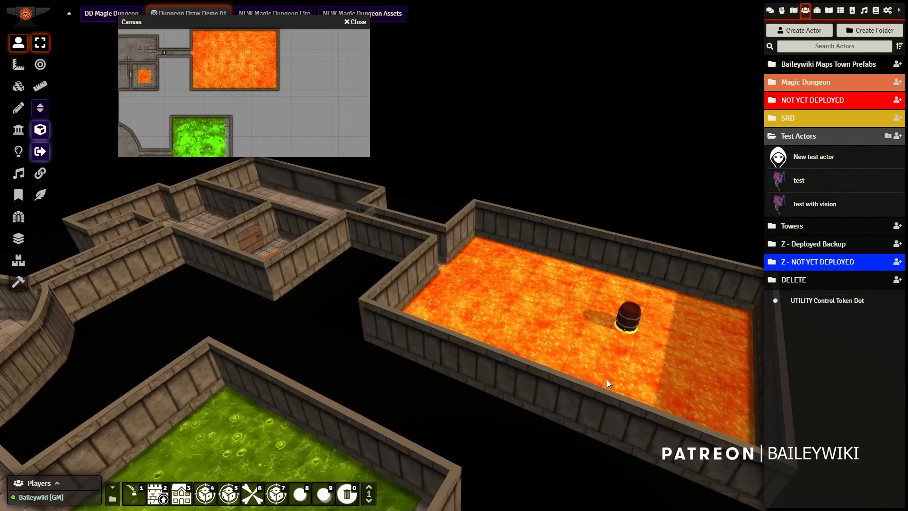
{"action": "scroll", "coordinate": [670, 387], "scroll_direction": "up", "scroll_amount": 3}
{"action": "left_click_drag", "start_coordinate": [676, 392], "coordinate": [387, 322]}
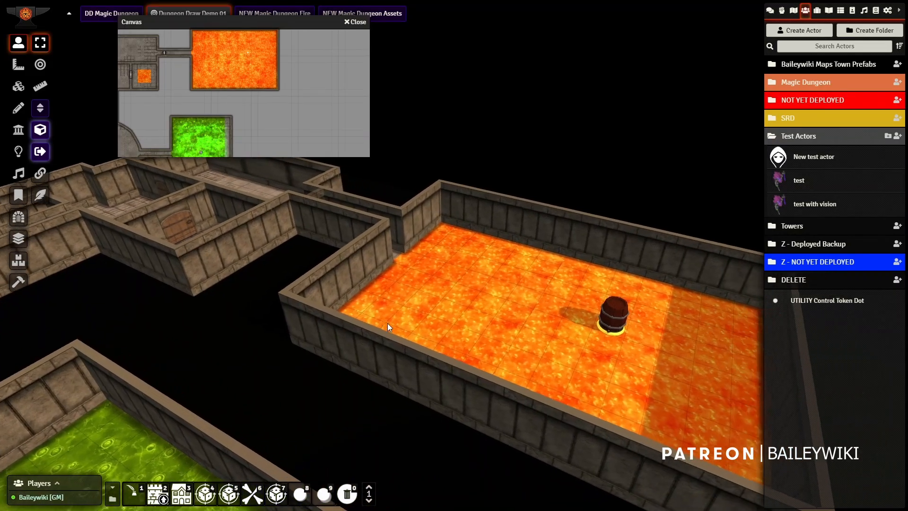
{"action": "scroll", "coordinate": [572, 371], "scroll_direction": "up", "scroll_amount": 4}
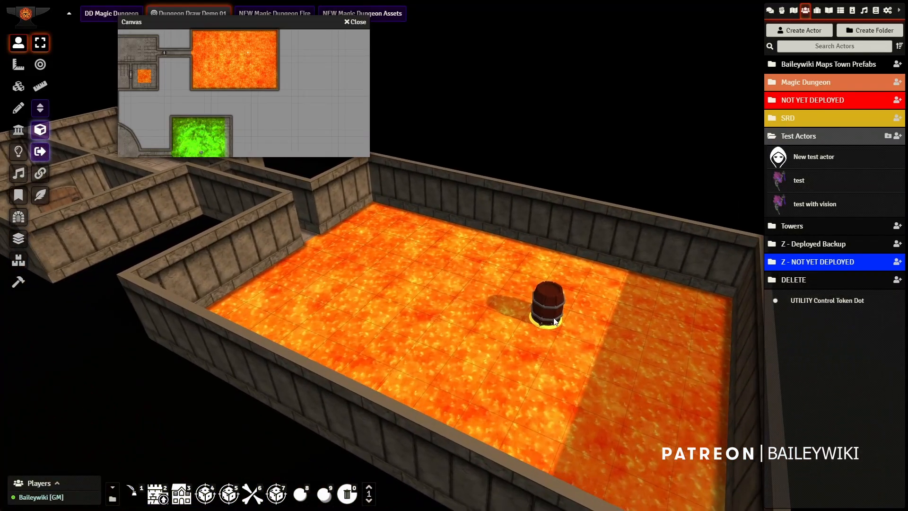
{"action": "left_click_drag", "start_coordinate": [552, 322], "coordinate": [450, 279]}
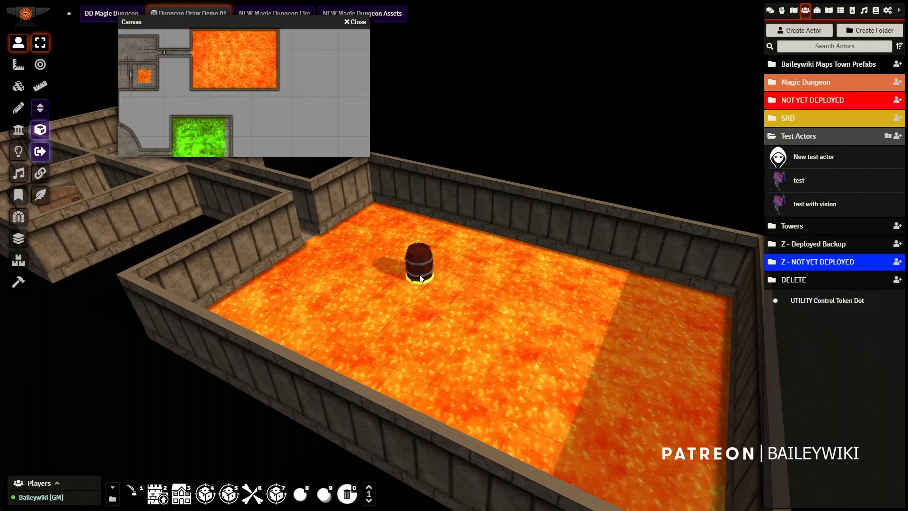
{"action": "scroll", "coordinate": [409, 302], "scroll_direction": "down", "scroll_amount": 3}
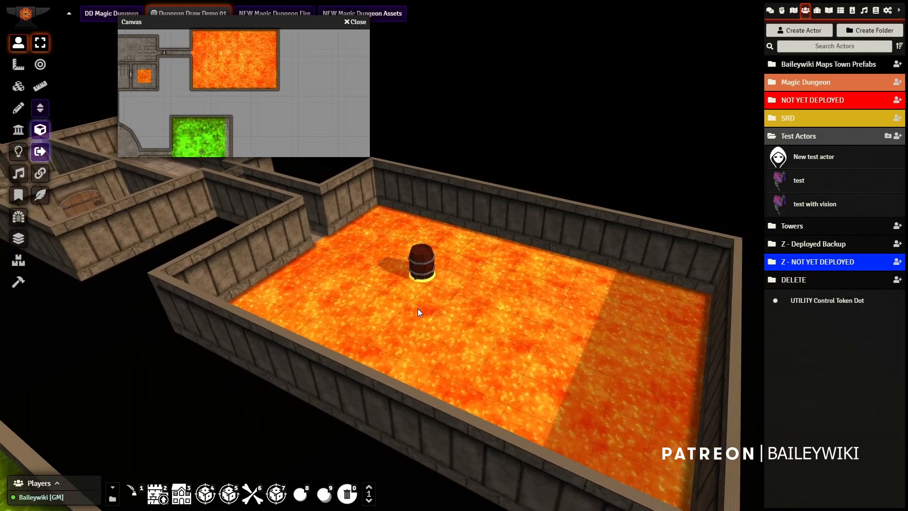
{"action": "scroll", "coordinate": [418, 312], "scroll_direction": "down", "scroll_amount": 3}
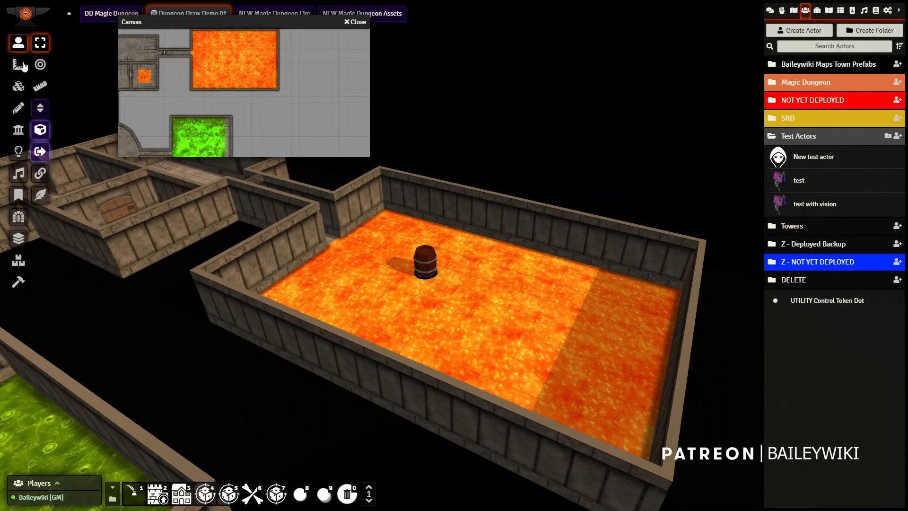
Return to the 2D map and paste a copy of the control token in the lava room's eastern half
{"action": "left_click", "coordinate": [40, 137]}
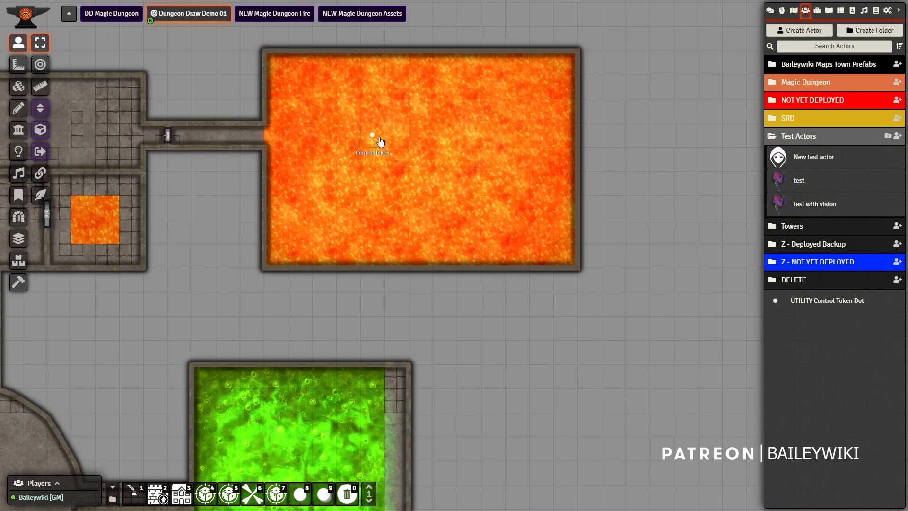
{"action": "left_click", "coordinate": [380, 142]}
{"action": "key", "text": "ctrl+c"}
{"action": "key", "text": "ctrl+v"}
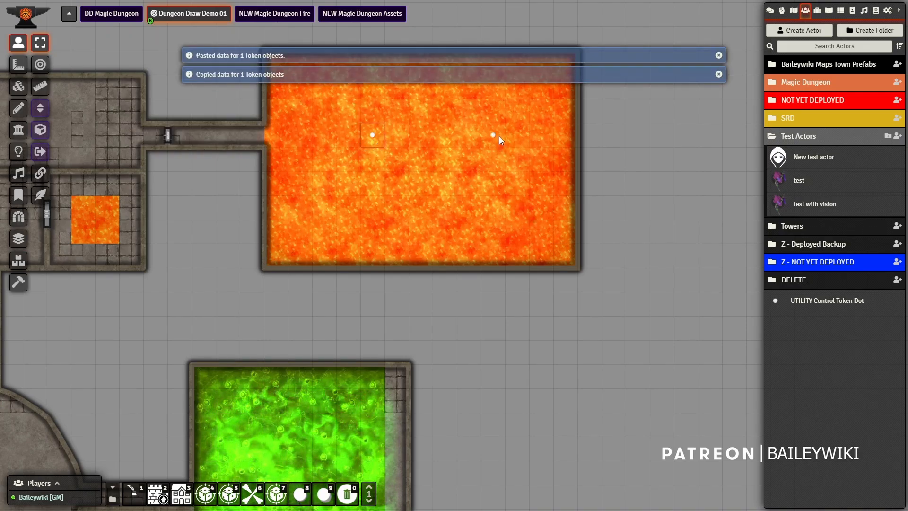
Assign Chest_gold.glb from the 3d-props folder as the 3D model of the copied control token and update it
{"action": "right_click", "coordinate": [492, 136]}
{"action": "right_click", "coordinate": [492, 137]}
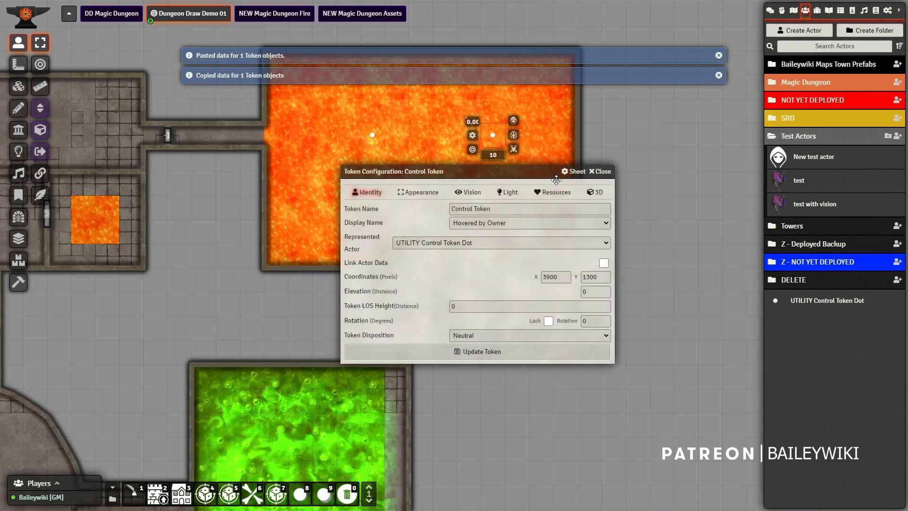
{"action": "left_click", "coordinate": [597, 192]}
{"action": "left_click", "coordinate": [601, 197]}
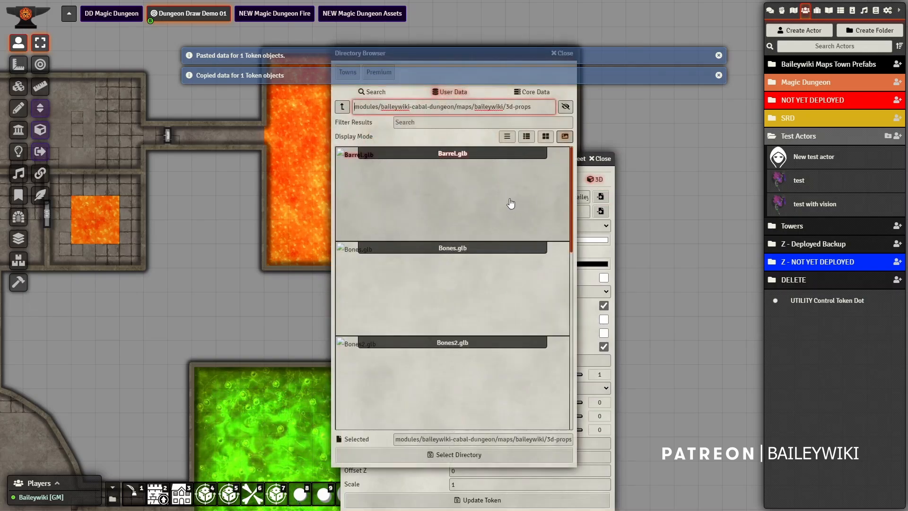
{"action": "scroll", "coordinate": [510, 201], "scroll_direction": "down", "scroll_amount": 1}
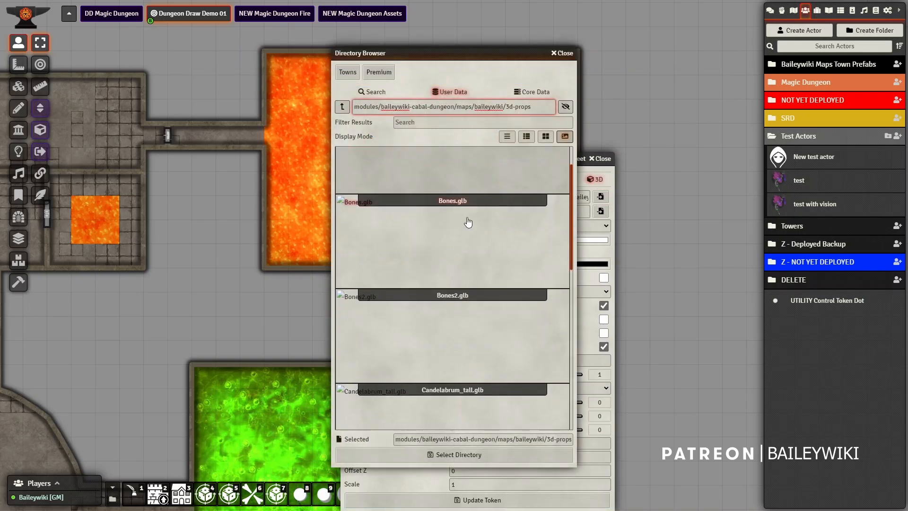
{"action": "scroll", "coordinate": [504, 254], "scroll_direction": "down", "scroll_amount": 5}
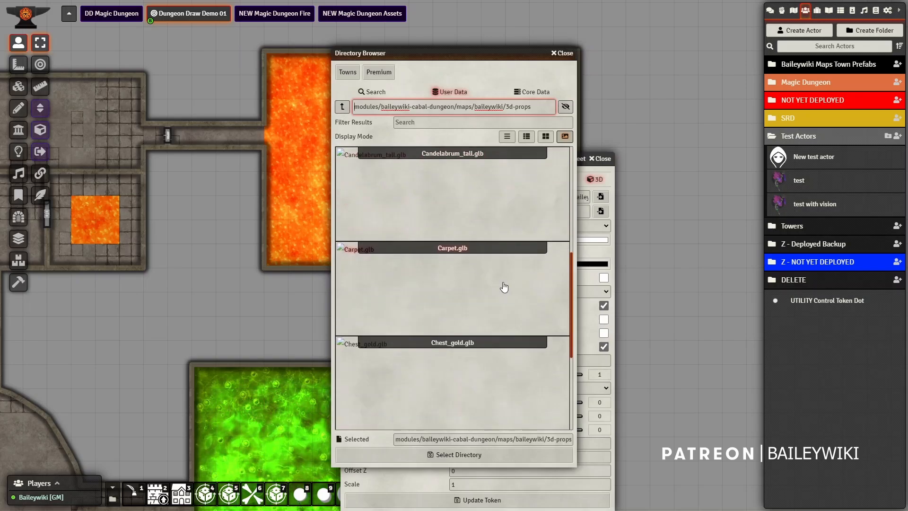
{"action": "scroll", "coordinate": [504, 288], "scroll_direction": "down", "scroll_amount": 3}
{"action": "left_click", "coordinate": [447, 221]}
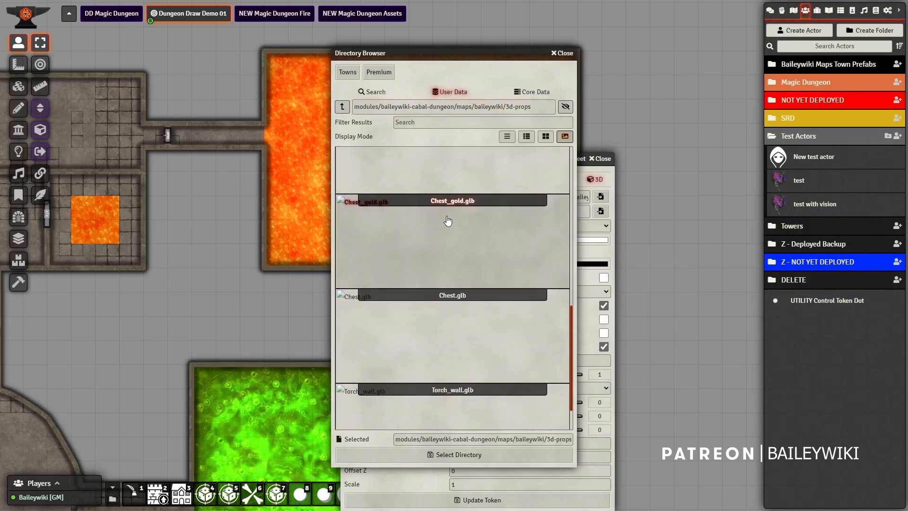
{"action": "left_click", "coordinate": [473, 454]}
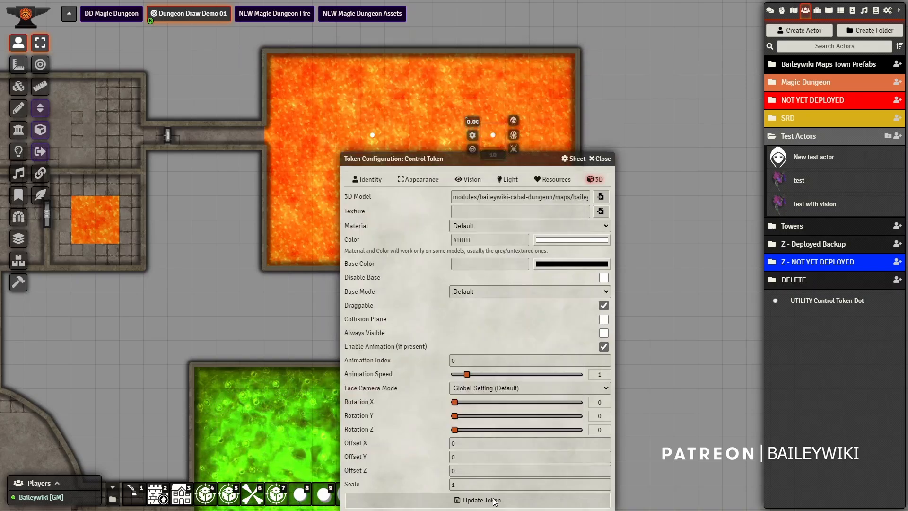
{"action": "left_click", "coordinate": [498, 504]}
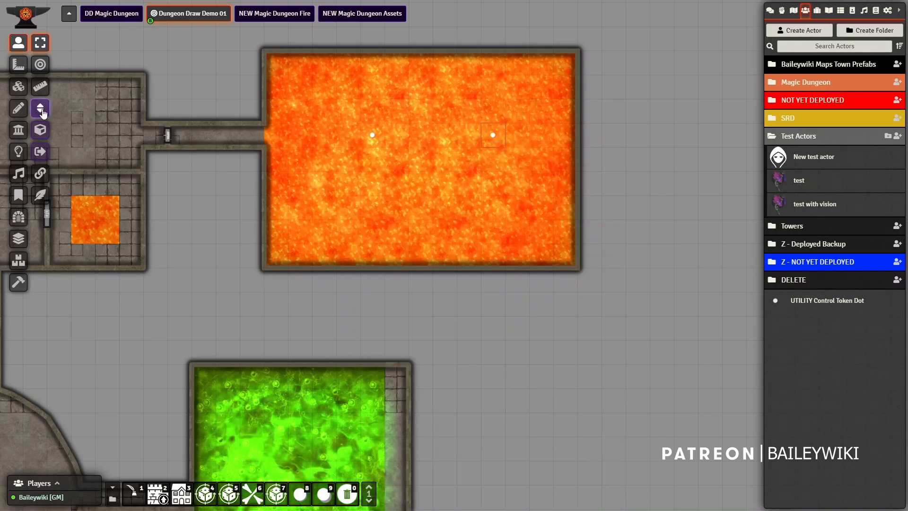
Switch to the 3D canvas view and move the chest token into the lava room's northeast corner
{"action": "left_click", "coordinate": [41, 129]}
{"action": "scroll", "coordinate": [530, 338], "scroll_direction": "up", "scroll_amount": 2}
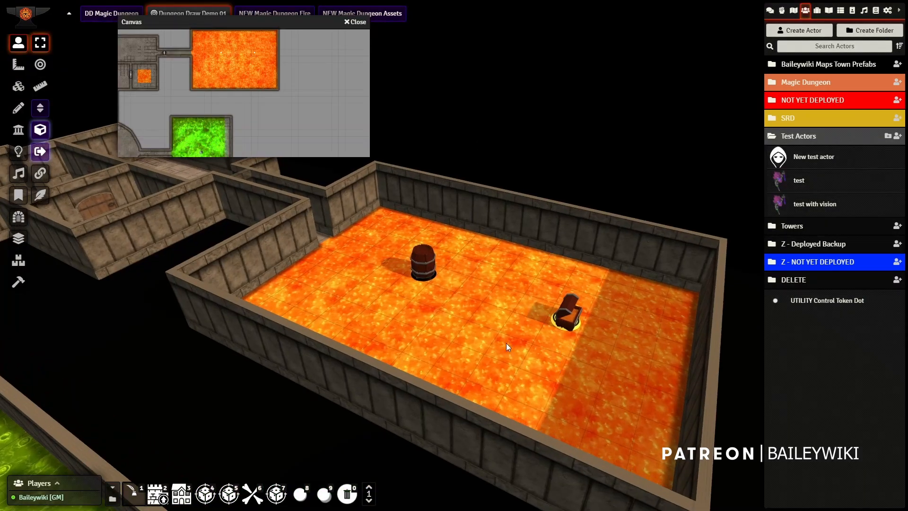
{"action": "left_click_drag", "start_coordinate": [506, 343], "coordinate": [387, 263]}
{"action": "scroll", "coordinate": [495, 299], "scroll_direction": "up", "scroll_amount": 2}
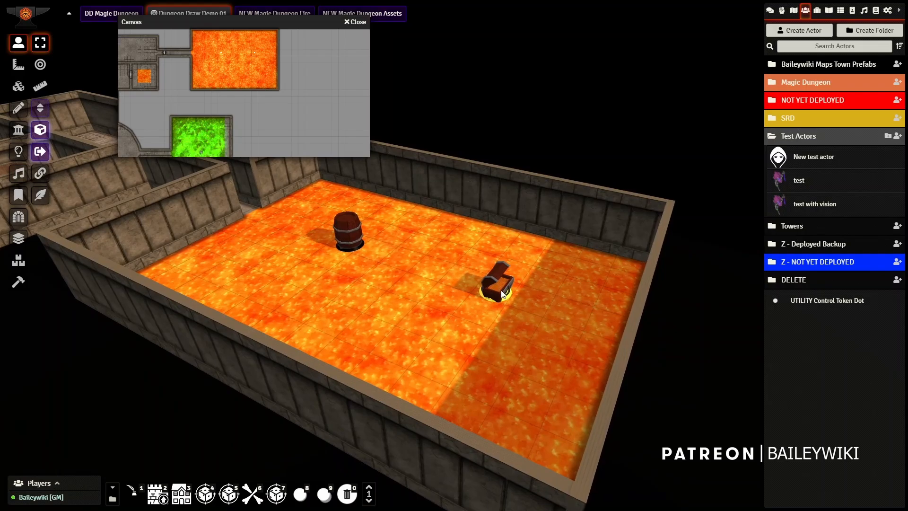
{"action": "scroll", "coordinate": [501, 290], "scroll_direction": "down", "scroll_amount": 1}
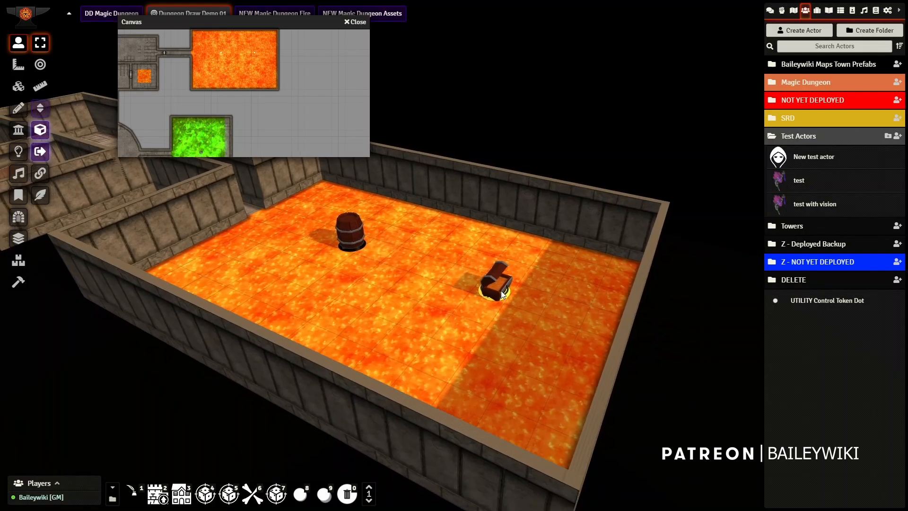
{"action": "left_click", "coordinate": [257, 57]}
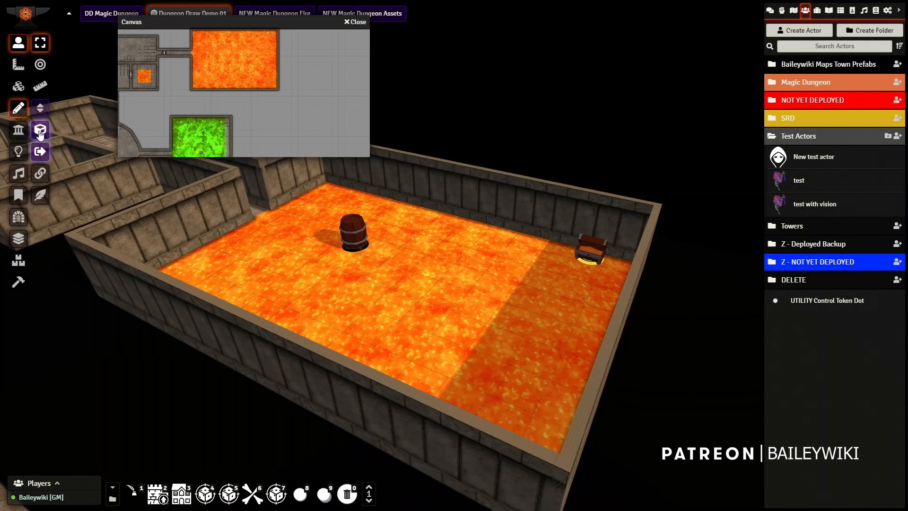
Return to the 2D map and choose Torch_wall.glb as the 3D model for the token in the lava room's northeast corner
{"action": "left_click", "coordinate": [42, 131]}
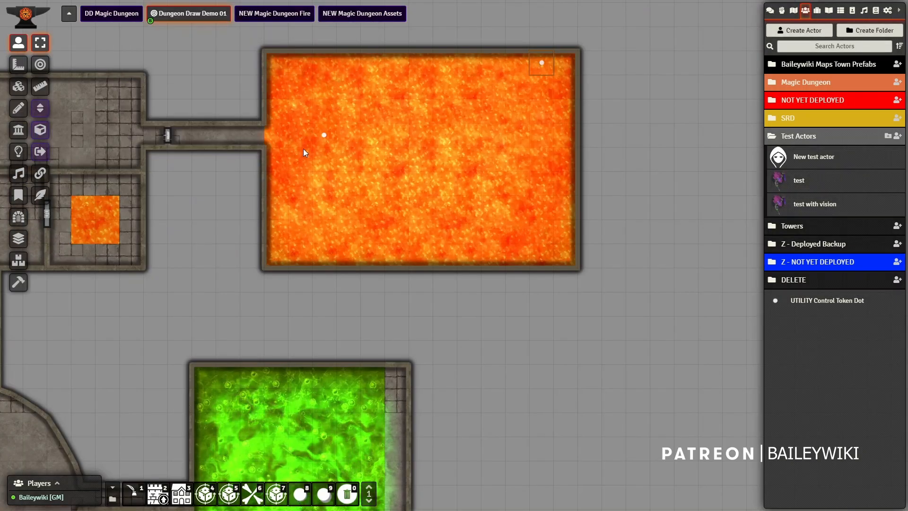
{"action": "double_click", "coordinate": [543, 69]}
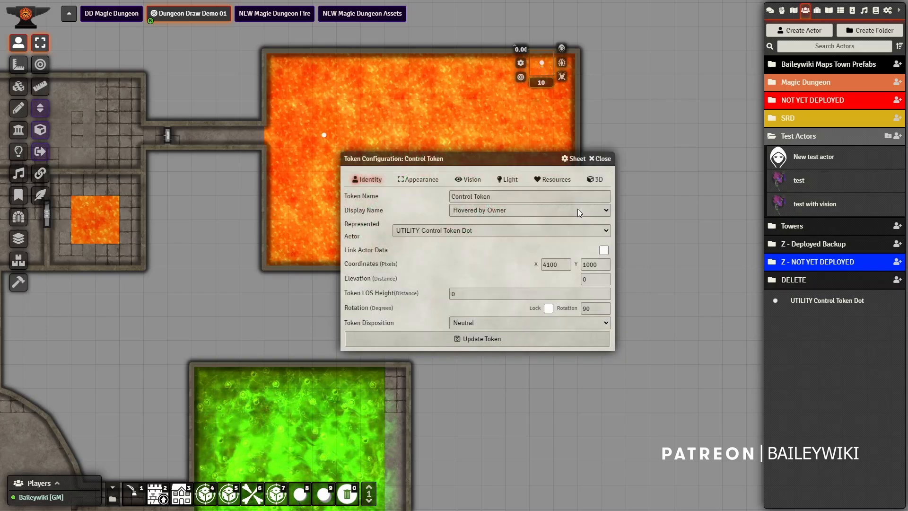
{"action": "left_click", "coordinate": [595, 179]}
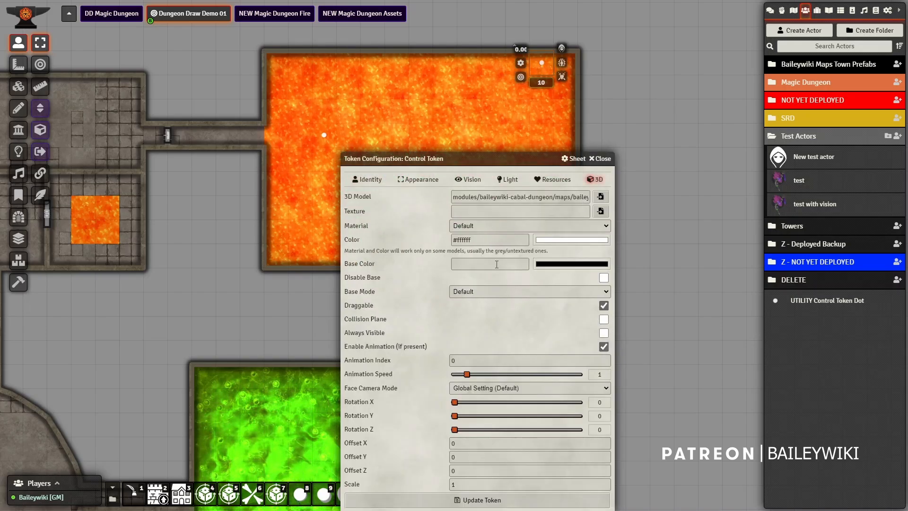
{"action": "left_click", "coordinate": [601, 198]}
{"action": "scroll", "coordinate": [520, 341], "scroll_direction": "down", "scroll_amount": 5}
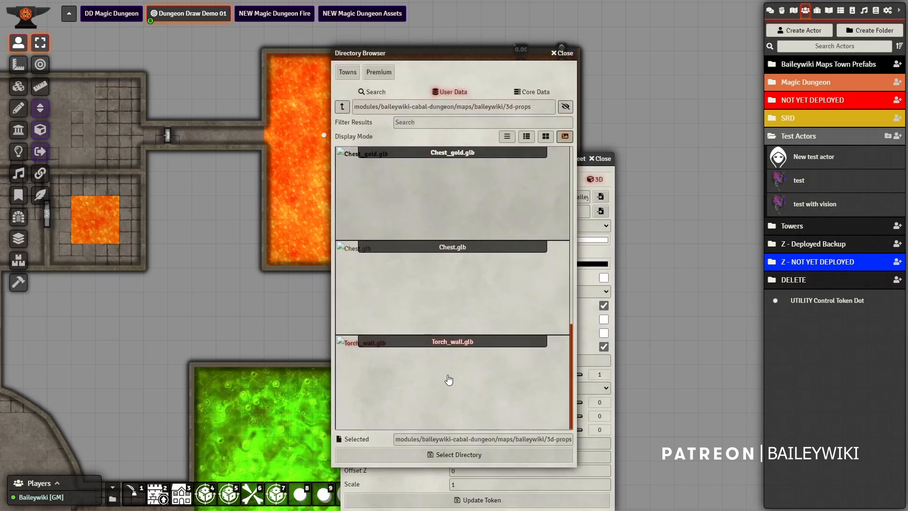
{"action": "left_click", "coordinate": [480, 455]}
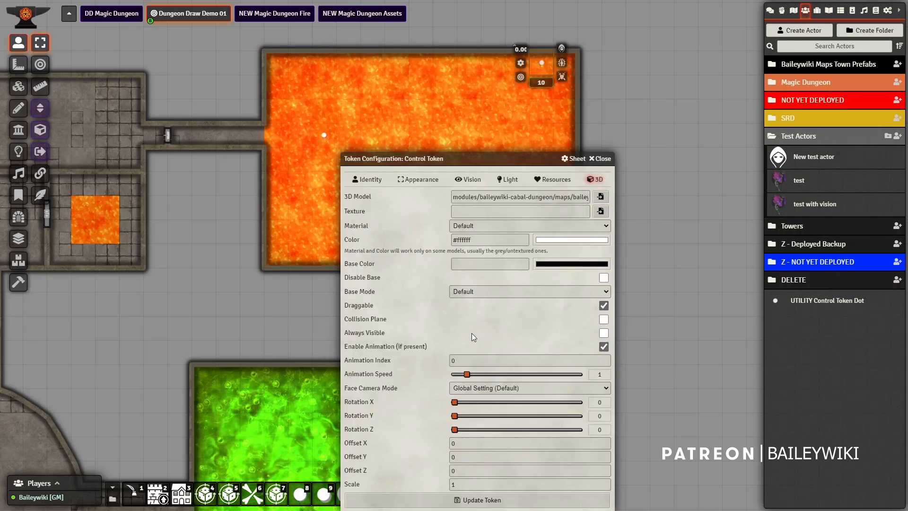
Set the northeast corner token's elevation to 5 and close its configuration
{"action": "left_click", "coordinate": [367, 178]}
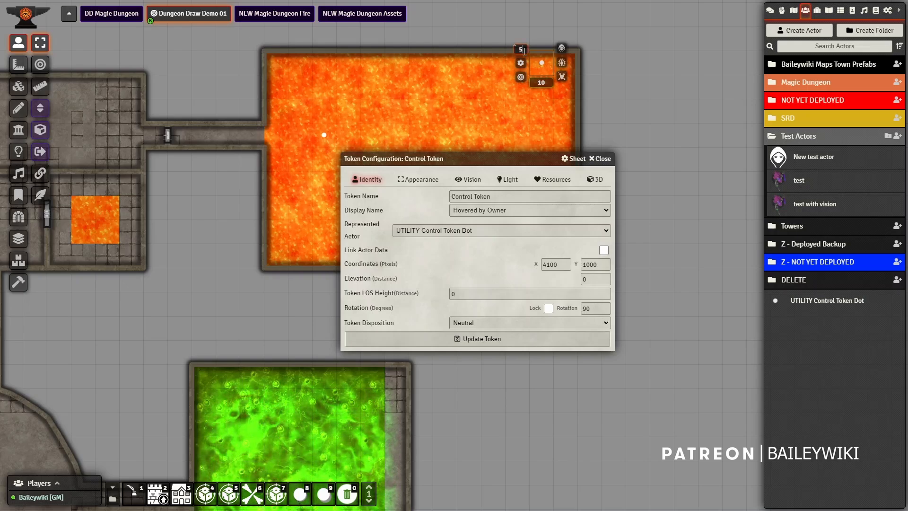
{"action": "left_click", "coordinate": [510, 336]}
{"action": "right_click", "coordinate": [543, 63]}
{"action": "left_click", "coordinate": [521, 63]}
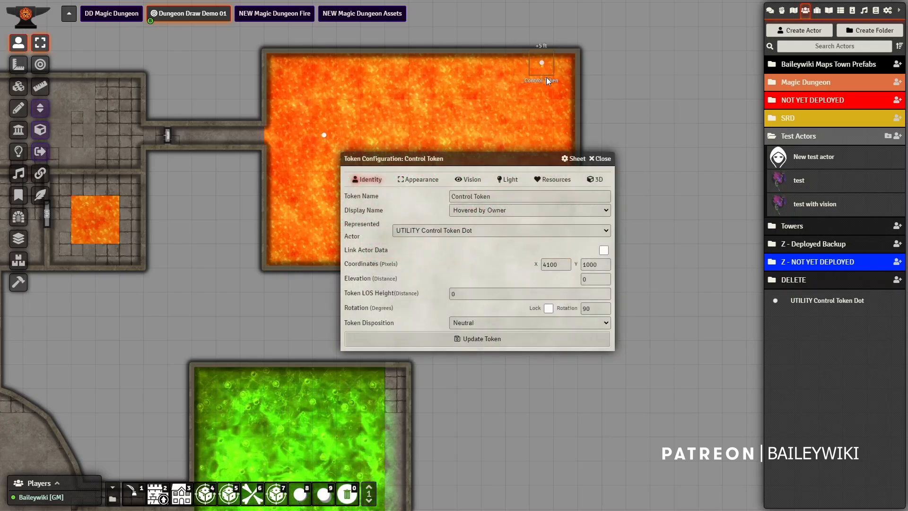
{"action": "left_click", "coordinate": [600, 159]}
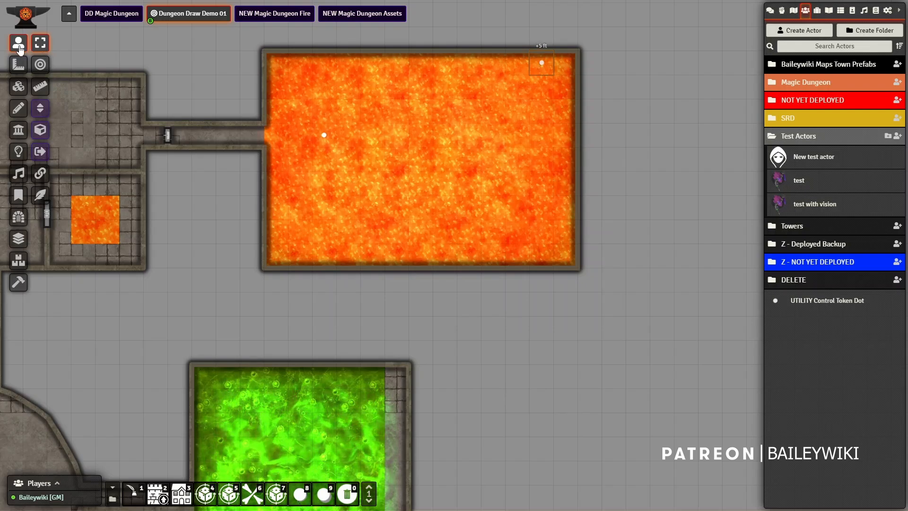
Switch to the 3D canvas view and examine the raised wall torch and the surrounding dungeon rooms
{"action": "left_click", "coordinate": [40, 130]}
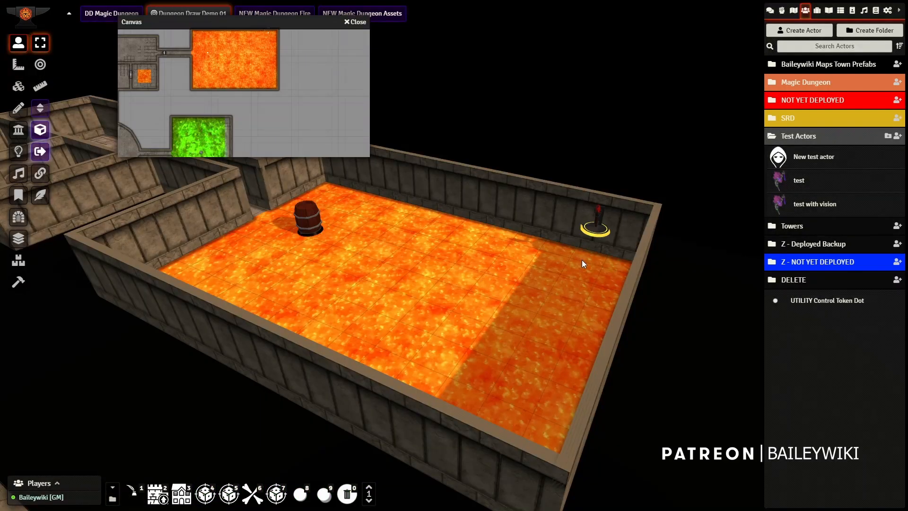
{"action": "left_click_drag", "start_coordinate": [581, 260], "coordinate": [508, 246]}
{"action": "left_click_drag", "start_coordinate": [376, 294], "coordinate": [129, 404]}
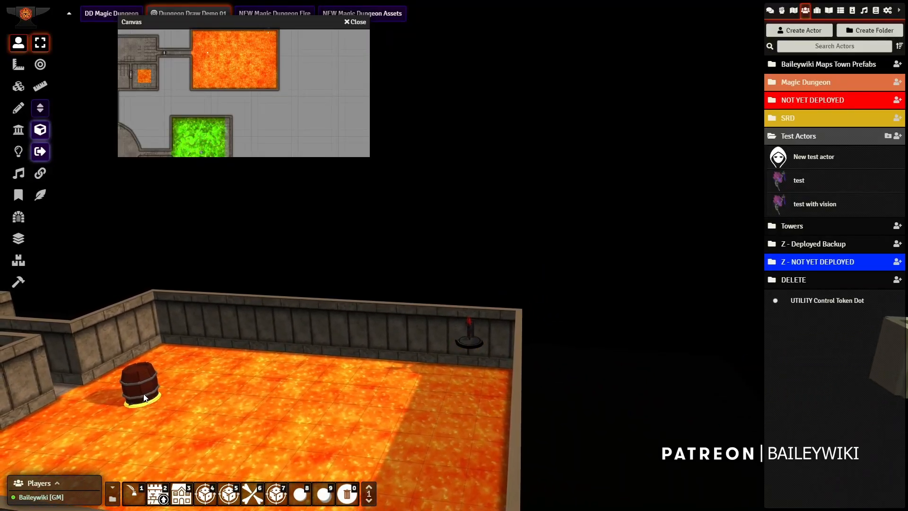
{"action": "left_click_drag", "start_coordinate": [379, 399], "coordinate": [426, 424]}
{"action": "left_click_drag", "start_coordinate": [419, 424], "coordinate": [359, 228]}
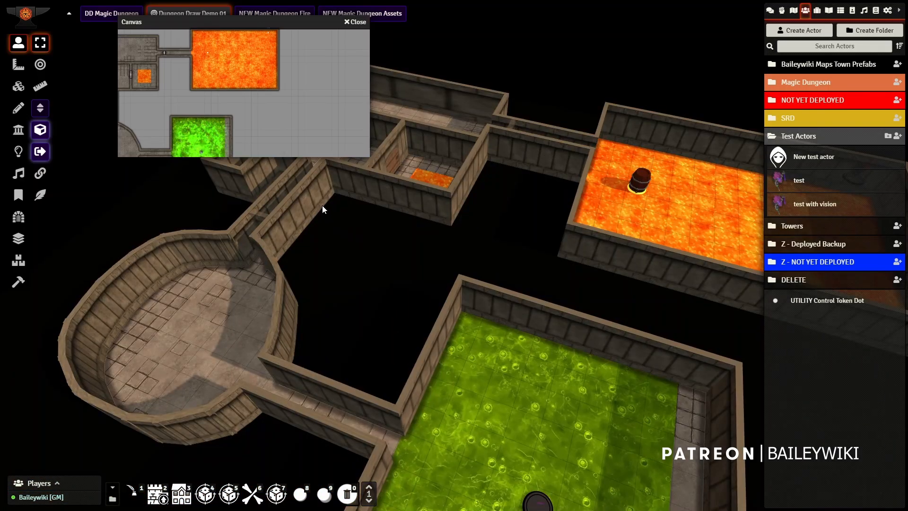
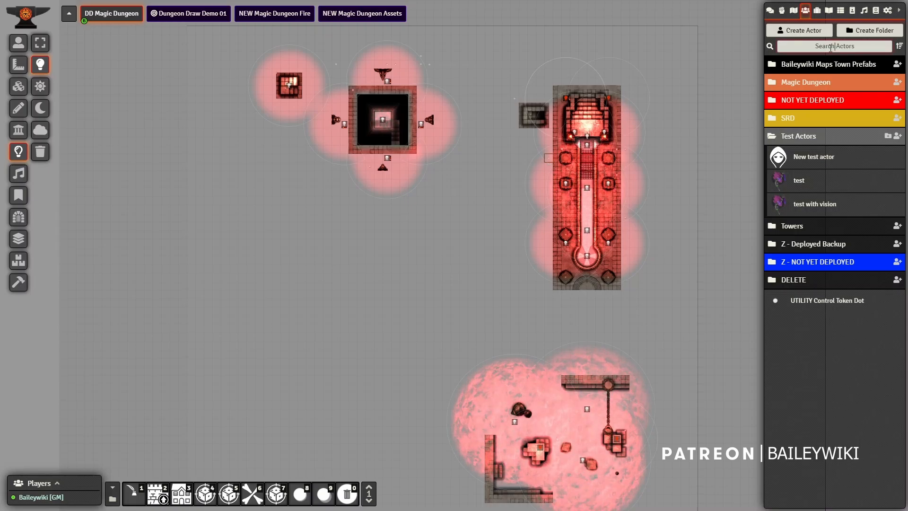
In the DD Magic Dungeon scene, filter the actors by "md" and place an MD Base 05 End 02 prefab with its alcove facing west
{"action": "type", "text": "d"}
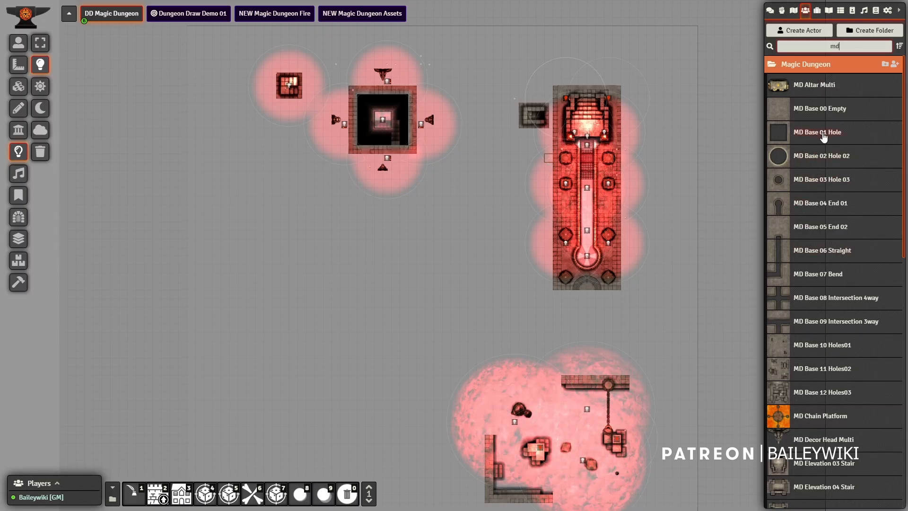
{"action": "scroll", "coordinate": [809, 333], "scroll_direction": "down", "scroll_amount": 6}
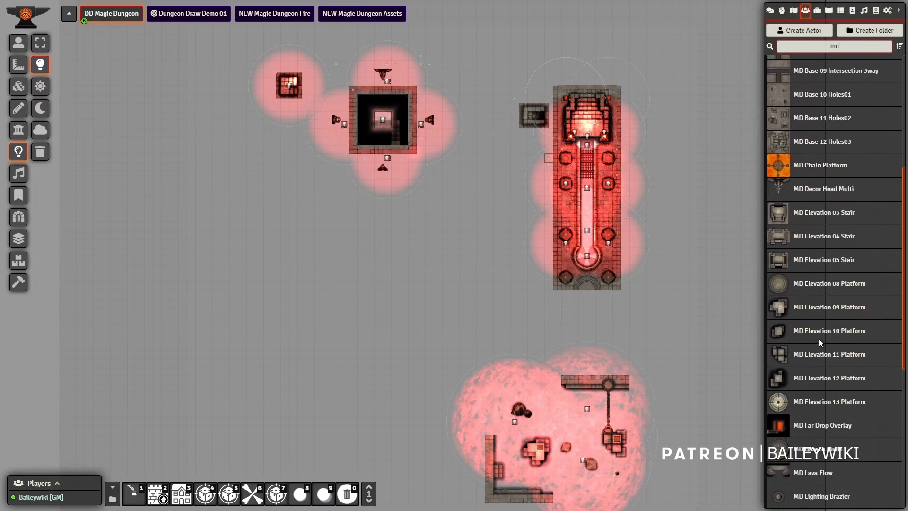
{"action": "scroll", "coordinate": [816, 317], "scroll_direction": "up", "scroll_amount": 3}
{"action": "scroll", "coordinate": [816, 302], "scroll_direction": "up", "scroll_amount": 4}
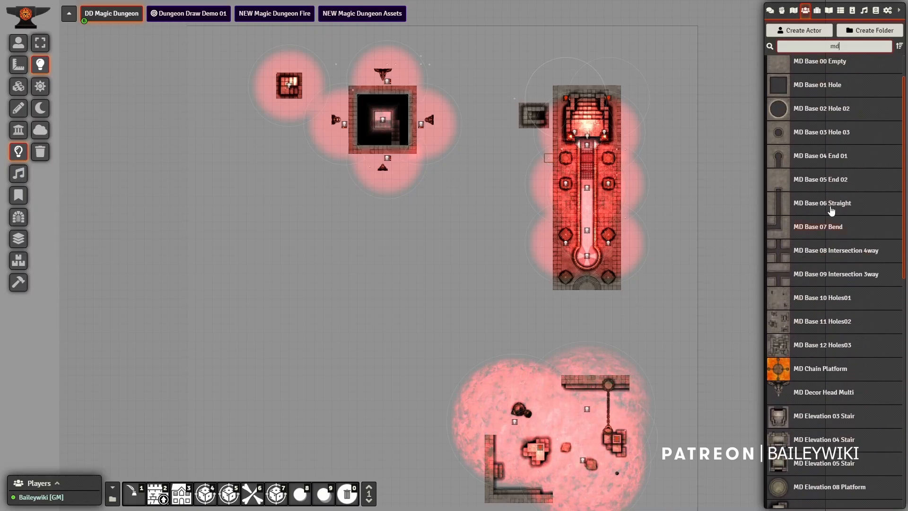
{"action": "left_click_drag", "start_coordinate": [825, 228], "coordinate": [290, 260]}
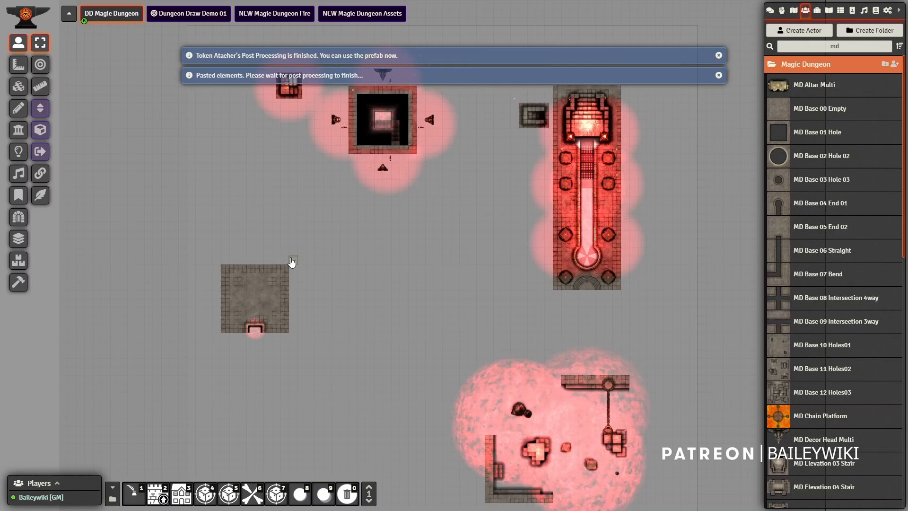
{"action": "left_click_drag", "start_coordinate": [290, 288], "coordinate": [299, 291]}
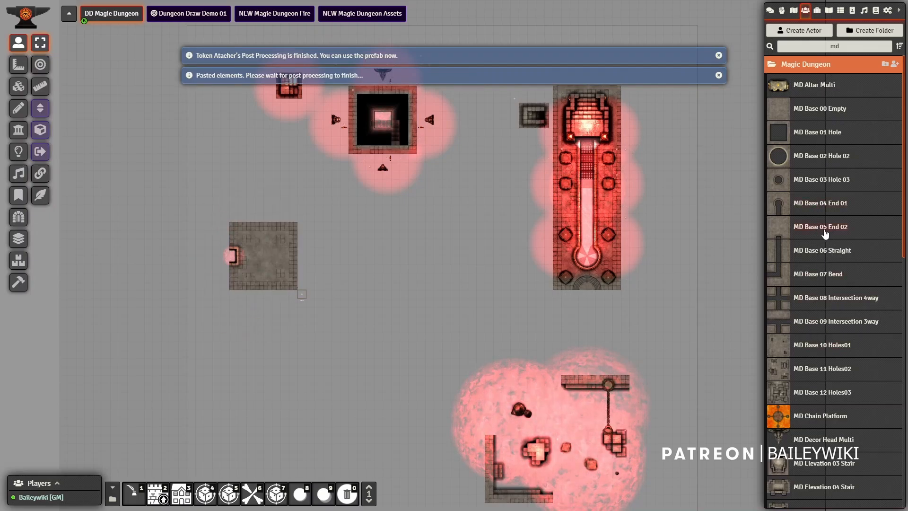
Add two more MD Base 05 End 02 prefabs below the first, turned with their alcoves facing west and aligned in a column
{"action": "left_click_drag", "start_coordinate": [826, 233], "coordinate": [384, 381]}
{"action": "left_click_drag", "start_coordinate": [296, 378], "coordinate": [278, 373]}
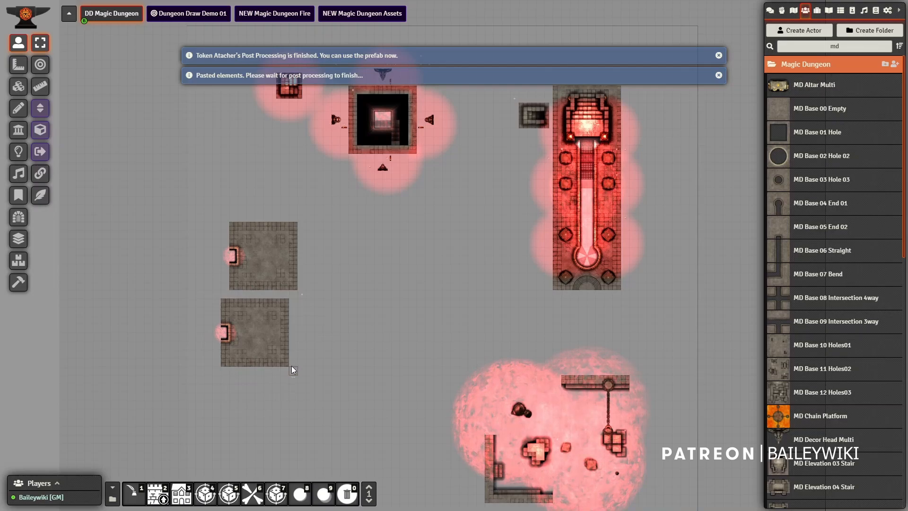
{"action": "left_click_drag", "start_coordinate": [301, 368], "coordinate": [303, 364]}
{"action": "left_click_drag", "start_coordinate": [379, 376], "coordinate": [396, 286]}
{"action": "scroll", "coordinate": [396, 285], "scroll_direction": "up", "scroll_amount": 5}
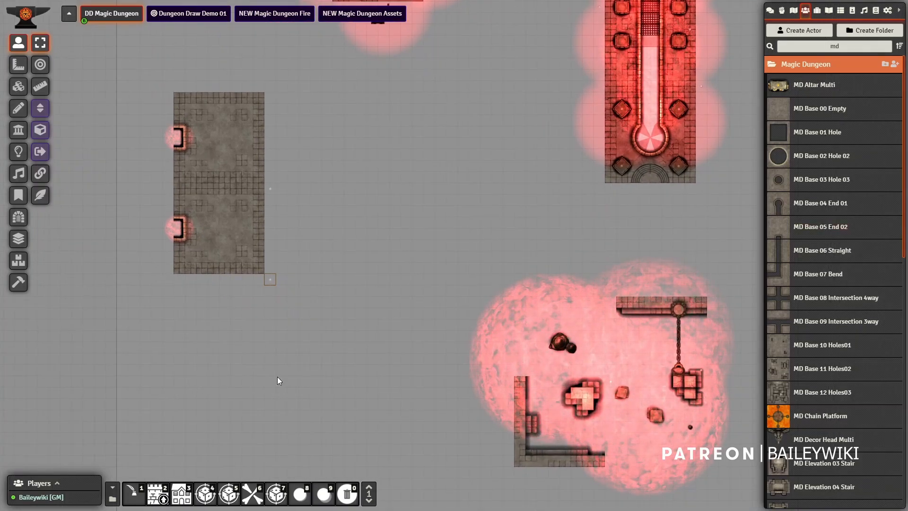
{"action": "key", "text": "ctrl+v"}
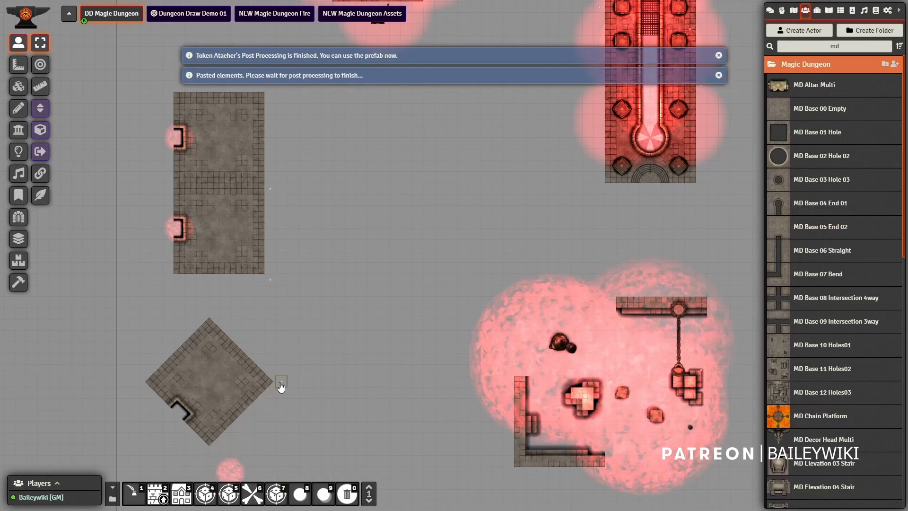
{"action": "left_click_drag", "start_coordinate": [267, 374], "coordinate": [257, 371]}
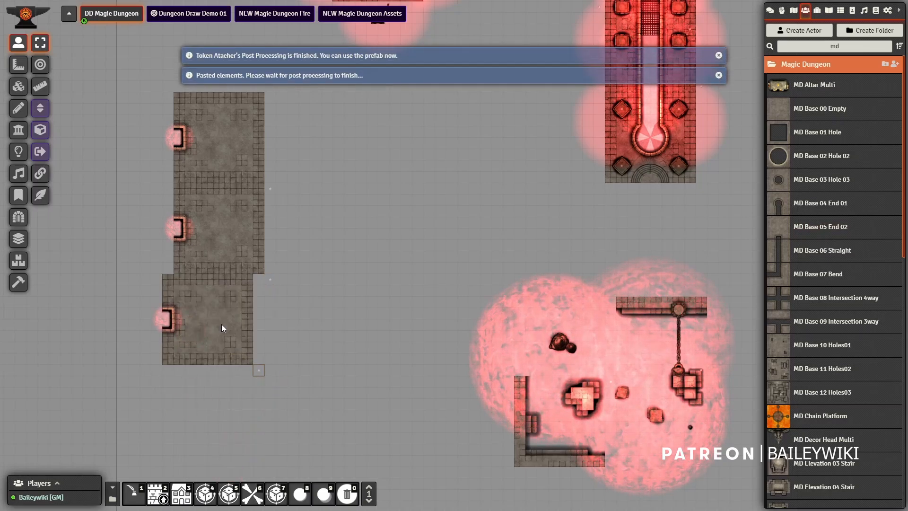
Turn on the central light in each of the three stacked floor tiles
{"action": "left_click", "coordinate": [18, 151]}
{"action": "right_click", "coordinate": [219, 138]}
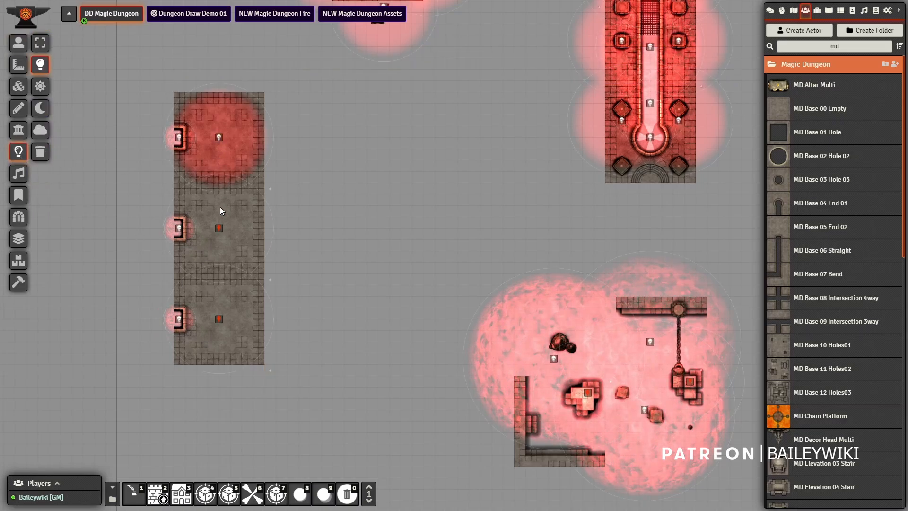
{"action": "right_click", "coordinate": [218, 227]}
{"action": "right_click", "coordinate": [219, 319]}
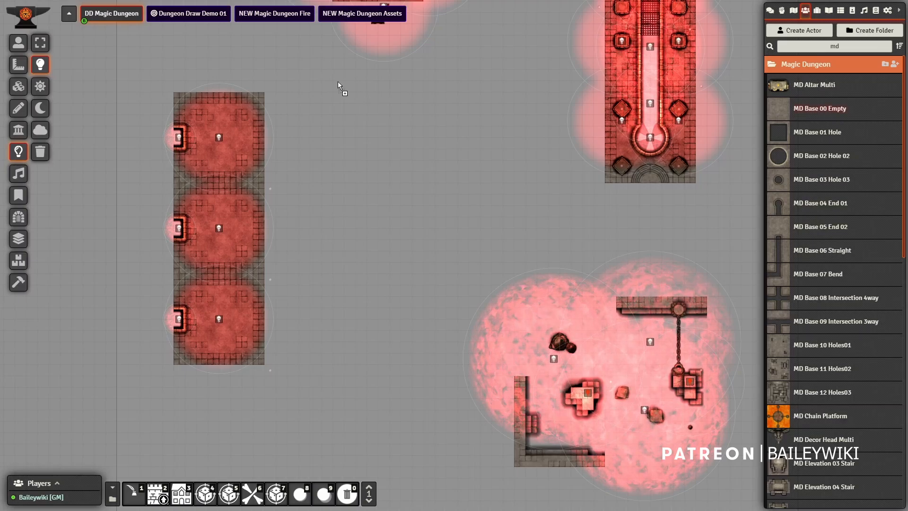
Place an MD Base 00 Empty prefab directly east of the topmost tile in the column
{"action": "key", "text": "ctrl+v"}
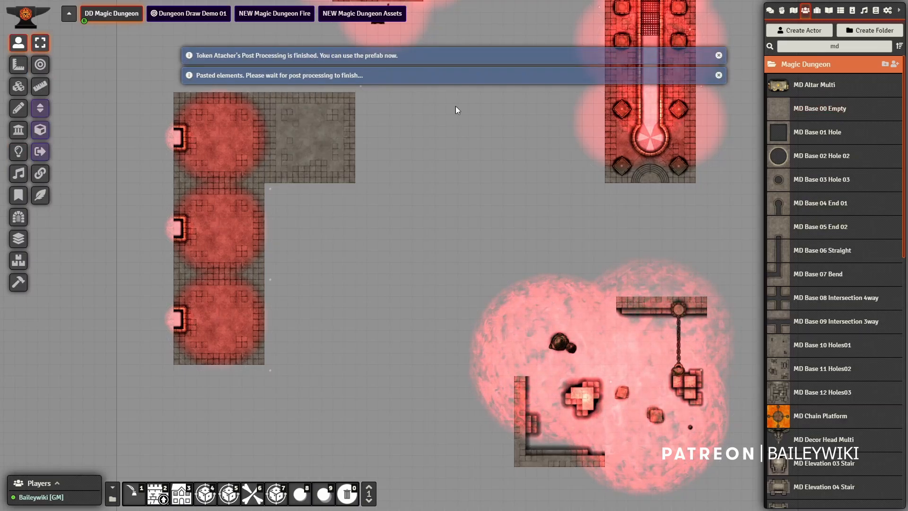
Place an MD Base 00 Empty prefab east of the bottom tile and extend the top and bottom rows with MD Base 03 Hole 03 prefabs
{"action": "key", "text": "ctrl+v"}
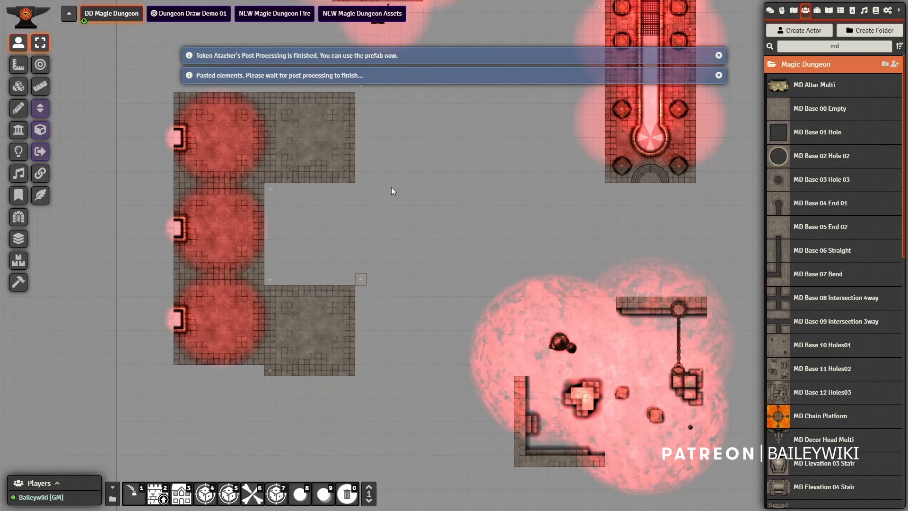
{"action": "left_click_drag", "start_coordinate": [360, 279], "coordinate": [360, 266]}
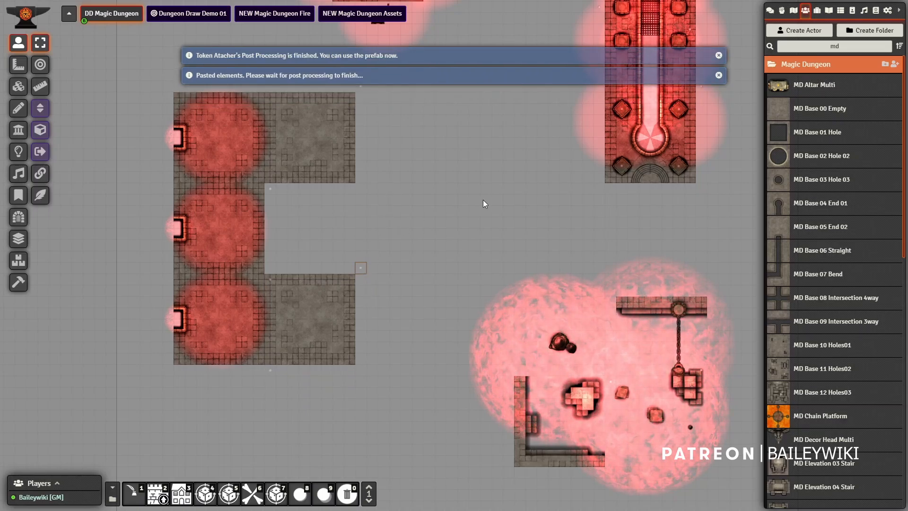
{"action": "left_click_drag", "start_coordinate": [482, 200], "coordinate": [405, 227]}
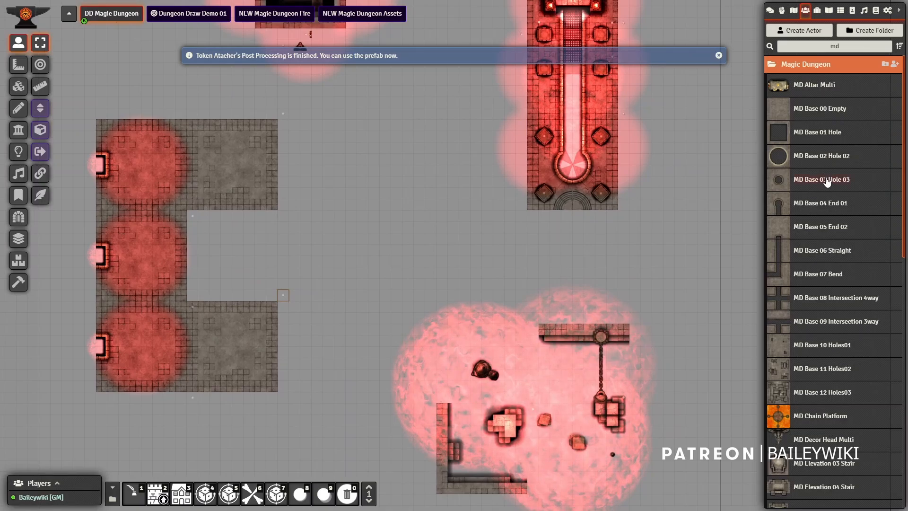
{"action": "left_click_drag", "start_coordinate": [404, 127], "coordinate": [375, 124]}
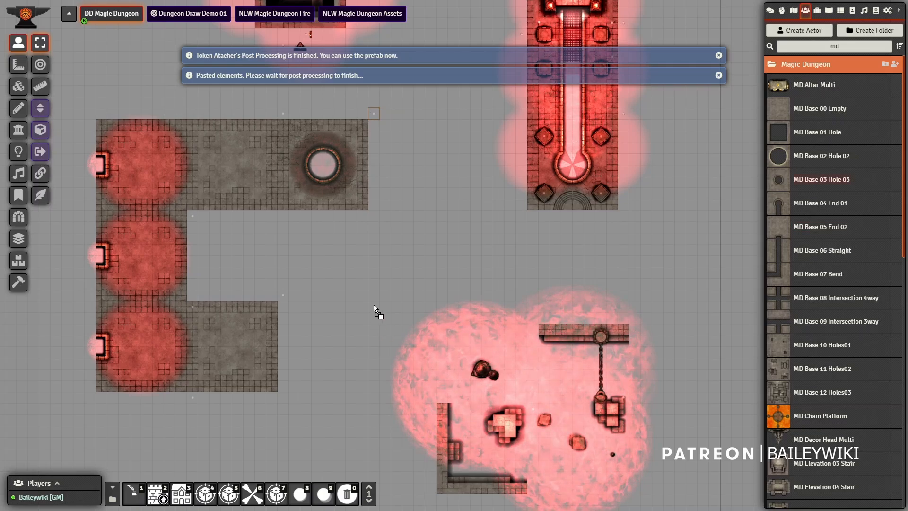
{"action": "key", "text": "ctrl+v"}
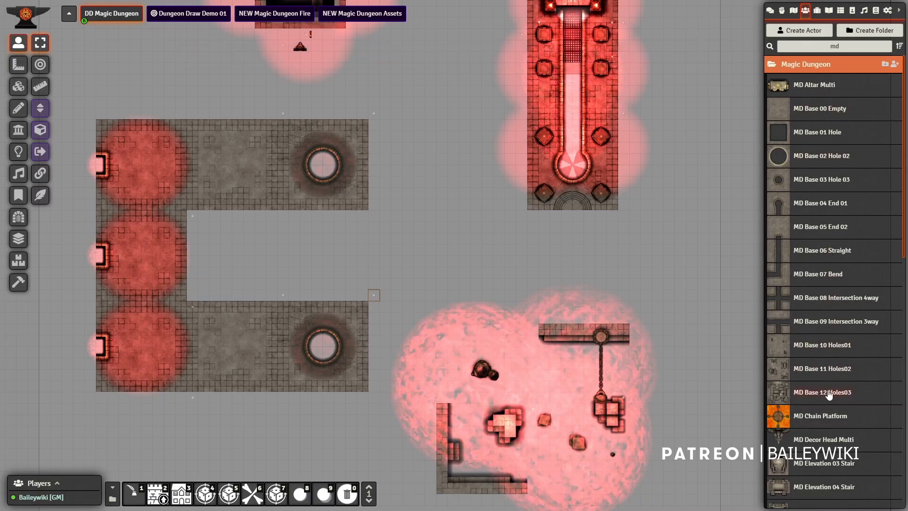
Place an MD Base 12 Holes03 prefab between the two round-hole tiles and align it flush with the eastern column
{"action": "key", "text": "ctrl+v"}
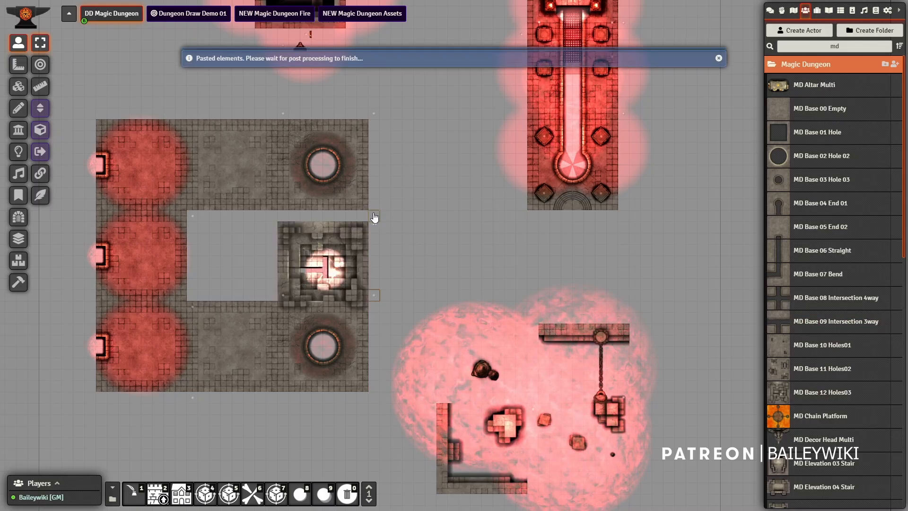
{"action": "scroll", "coordinate": [478, 231], "scroll_direction": "up", "scroll_amount": 5}
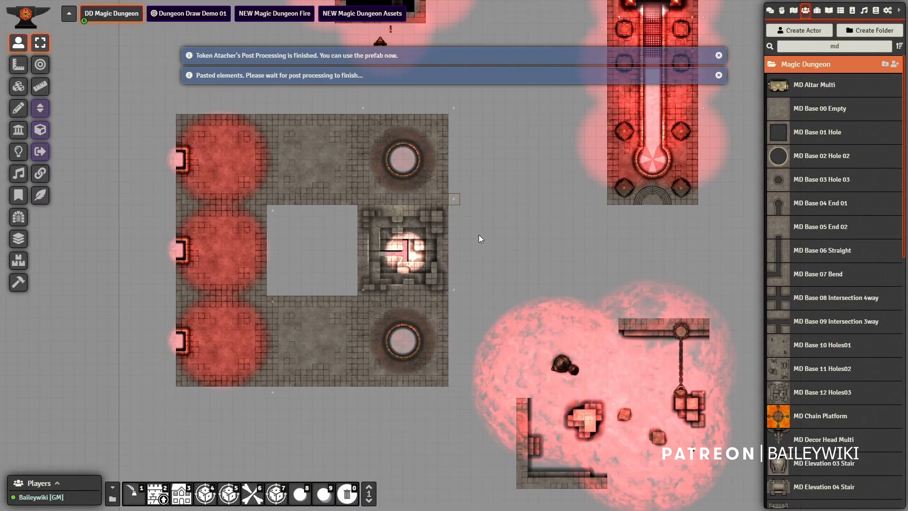
Inspect the lights and walls built into the MD Base 12 Holes03 tile
{"action": "scroll", "coordinate": [279, 275], "scroll_direction": "down", "scroll_amount": 2}
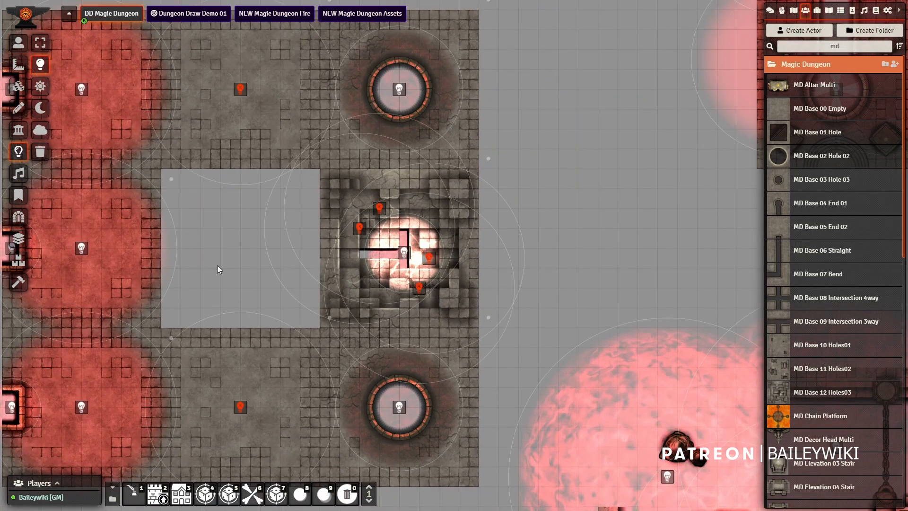
{"action": "left_click", "coordinate": [18, 131]}
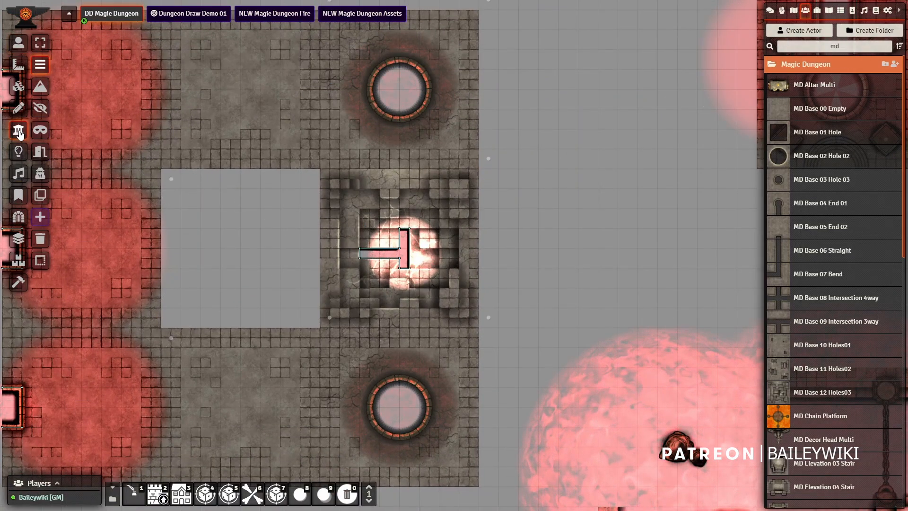
{"action": "left_click", "coordinate": [18, 42]}
{"action": "scroll", "coordinate": [217, 161], "scroll_direction": "down", "scroll_amount": 2}
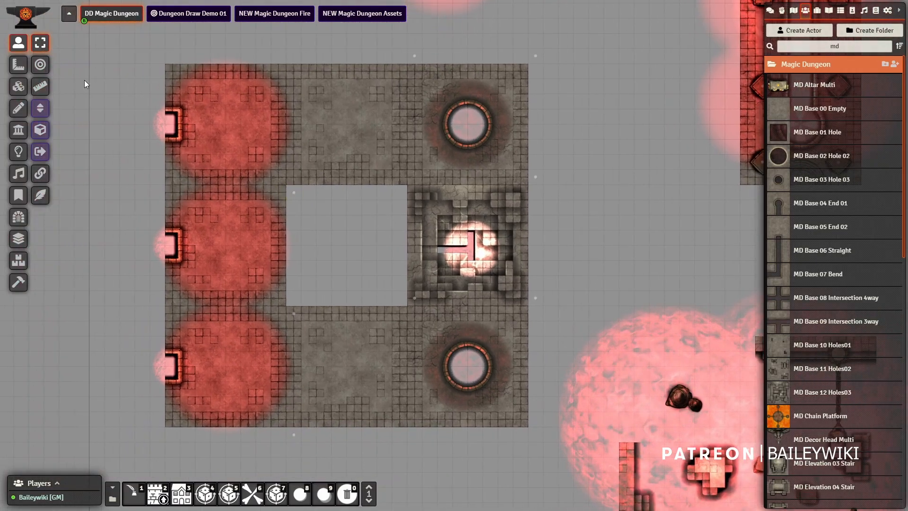
Open the configuration of the northwest floor tile and copy its image path
{"action": "left_click", "coordinate": [19, 87]}
{"action": "double_click", "coordinate": [282, 116]}
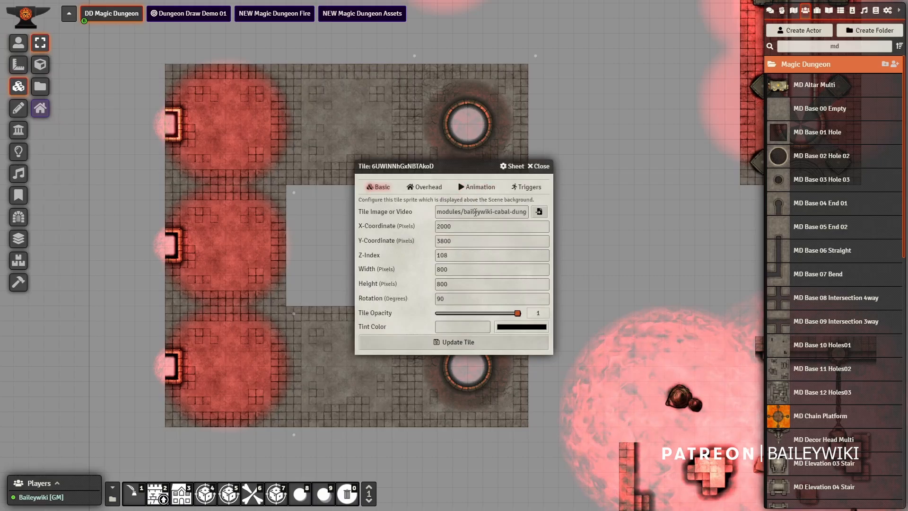
{"action": "double_click", "coordinate": [473, 212]}
{"action": "key", "text": "ctrl+a"}
{"action": "left_click", "coordinate": [539, 166]}
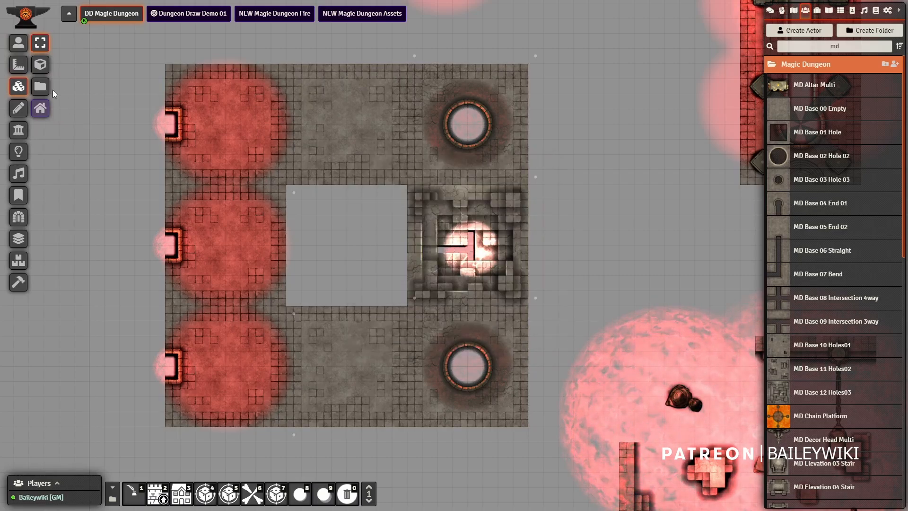
Load the copied Magic Dungeon folder path in the tile image browser and move the browser clear of the dungeon layout
{"action": "left_click", "coordinate": [40, 86]}
{"action": "key", "text": "ctrl+a"}
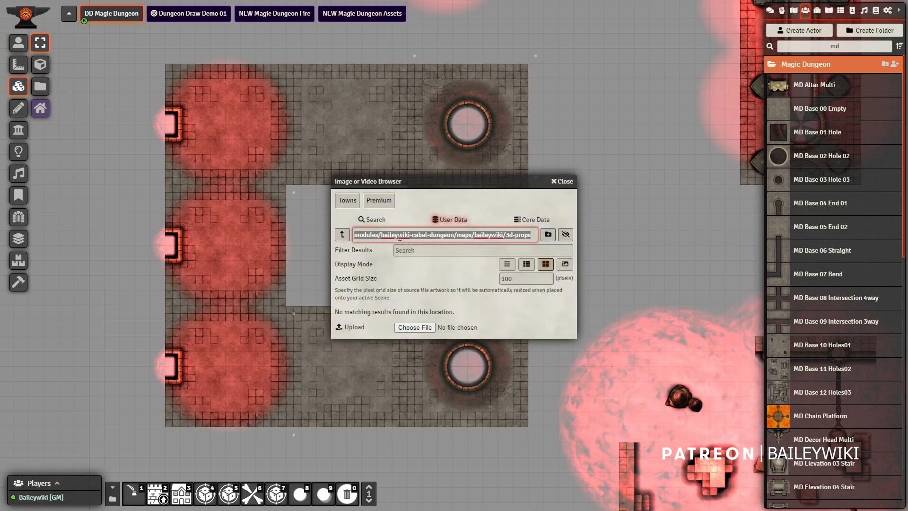
{"action": "key", "text": "ctrl+v"}
{"action": "key", "text": "Return"}
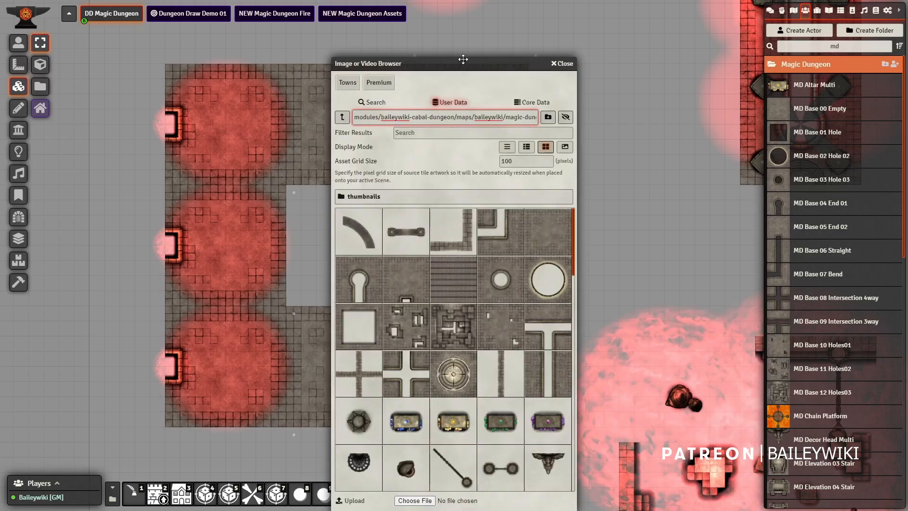
{"action": "left_click_drag", "start_coordinate": [462, 61], "coordinate": [685, 29]}
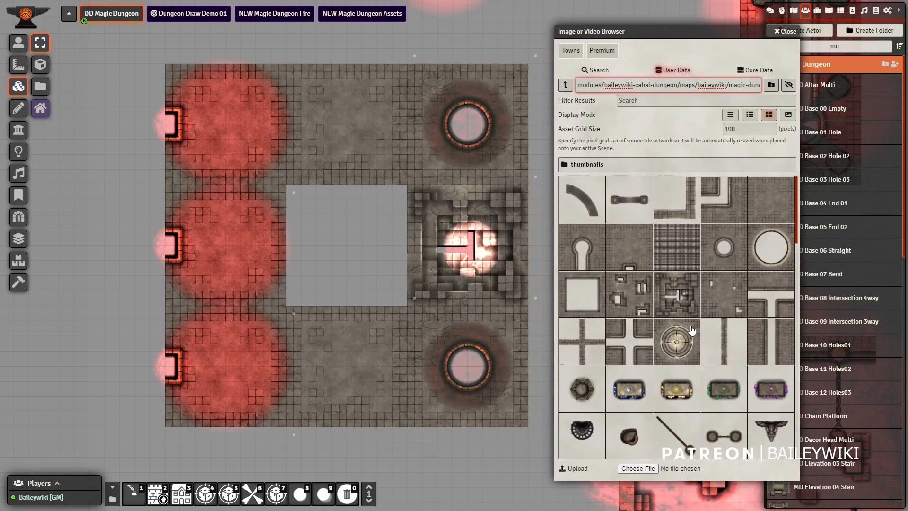
{"action": "scroll", "coordinate": [691, 329], "scroll_direction": "down", "scroll_amount": 8}
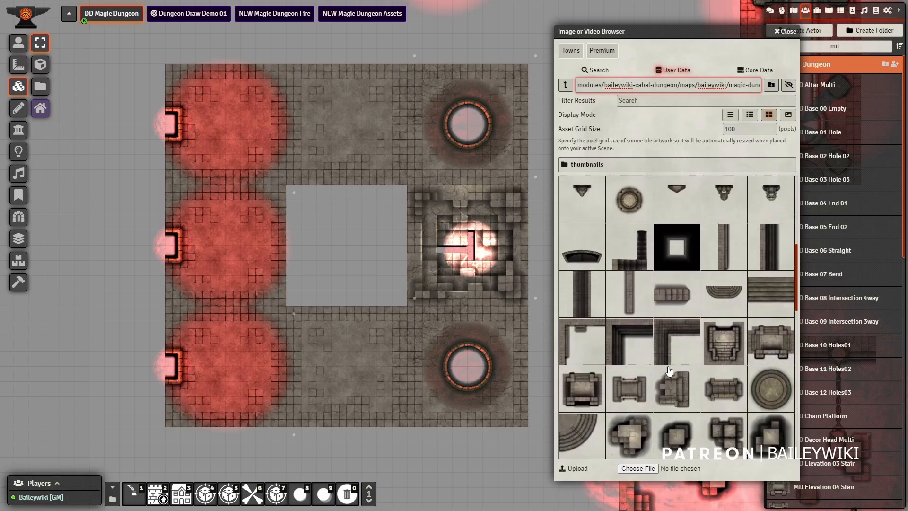
{"action": "left_click", "coordinate": [631, 344]}
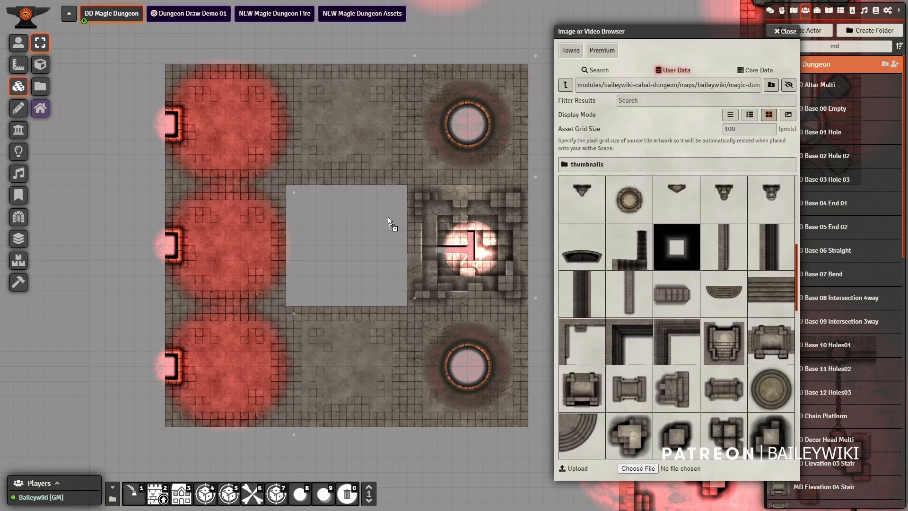
{"action": "left_click_drag", "start_coordinate": [576, 257], "coordinate": [634, 222]}
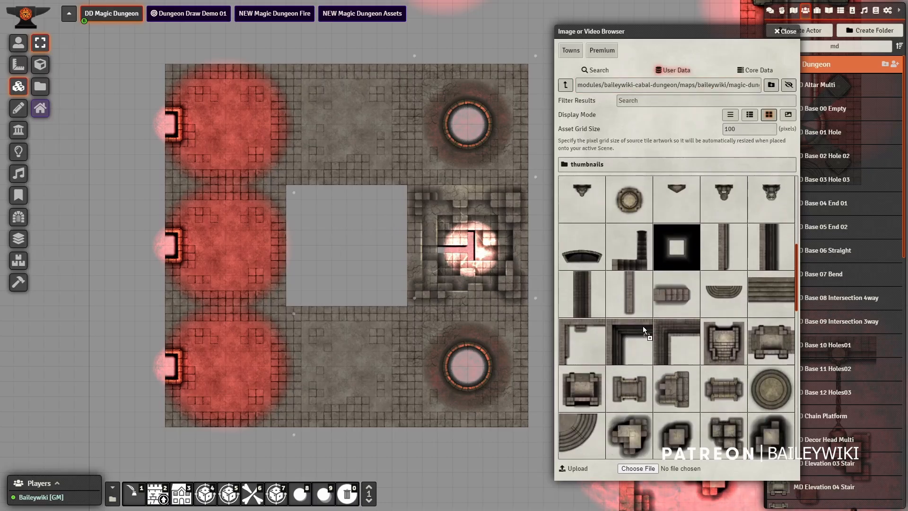
{"action": "left_click_drag", "start_coordinate": [643, 330], "coordinate": [631, 335]}
Set the asset grid size for placed tiles to 200 pixels
{"action": "left_click_drag", "start_coordinate": [739, 129], "coordinate": [705, 128]}
{"action": "type", "text": "2"}
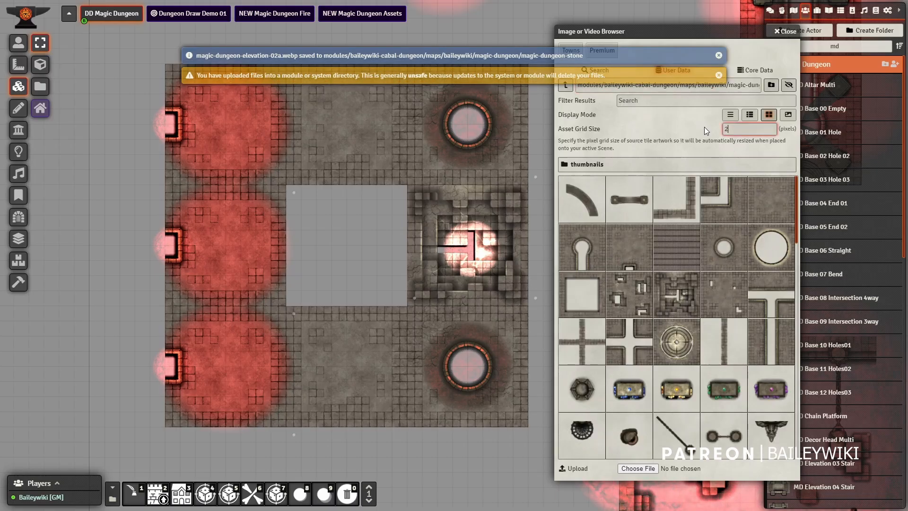
{"action": "type", "text": "00"}
{"action": "key", "text": "Return"}
{"action": "scroll", "coordinate": [655, 334], "scroll_direction": "down", "scroll_amount": 5}
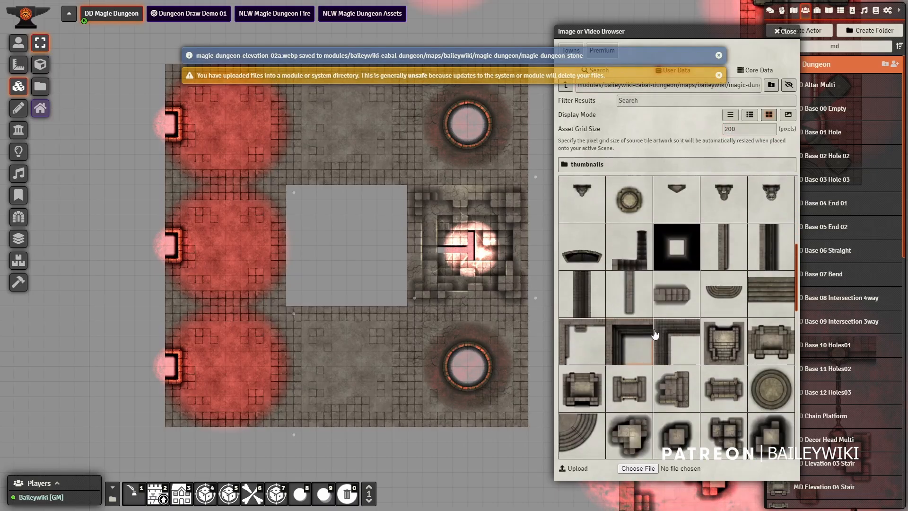
{"action": "left_click_drag", "start_coordinate": [294, 199], "coordinate": [301, 198]}
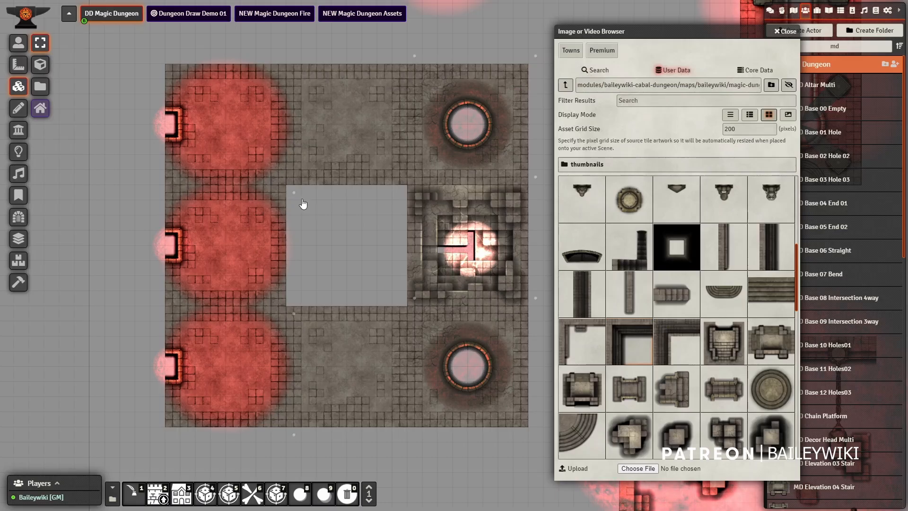
{"action": "key", "text": "ctrl+z"}
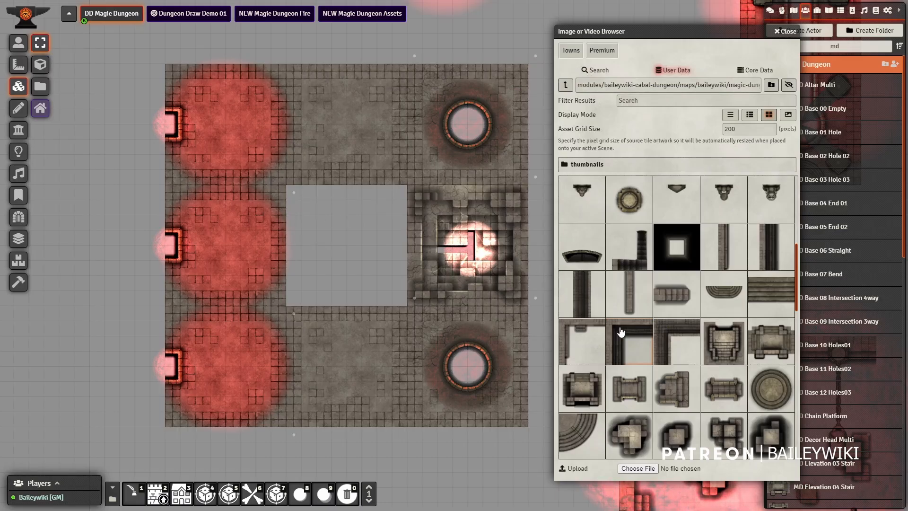
Place the magic-dungeon-elevation-02a corner tile over the northwest corner of the central opening
{"action": "left_click_drag", "start_coordinate": [141, 302], "coordinate": [280, 189]}
{"action": "right_click", "coordinate": [125, 277]}
{"action": "left_click", "coordinate": [81, 272]}
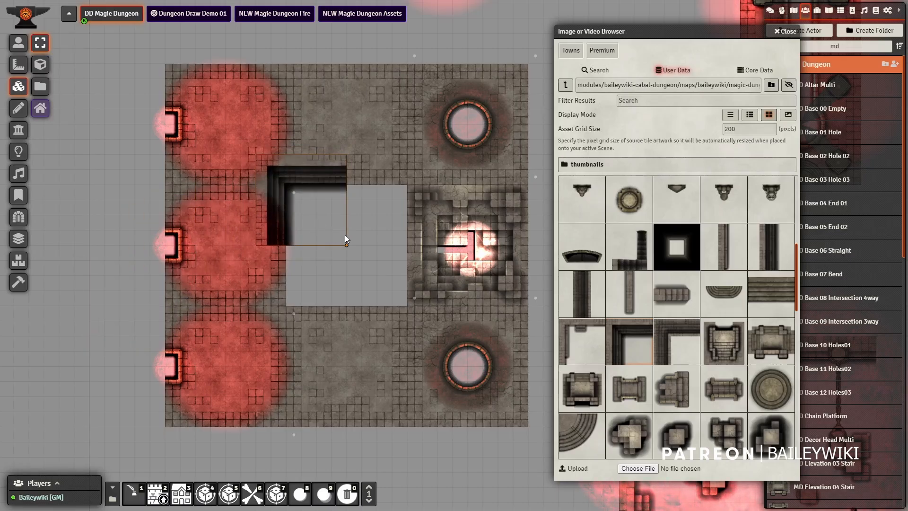
Duplicate the elevation corner tile, rotate the copy a quarter turn and fit it to the opening's northeast corner
{"action": "key", "text": "ctrl+c"}
{"action": "key", "text": "ctrl+v"}
{"action": "scroll", "coordinate": [378, 244], "scroll_direction": "down", "scroll_amount": 3}
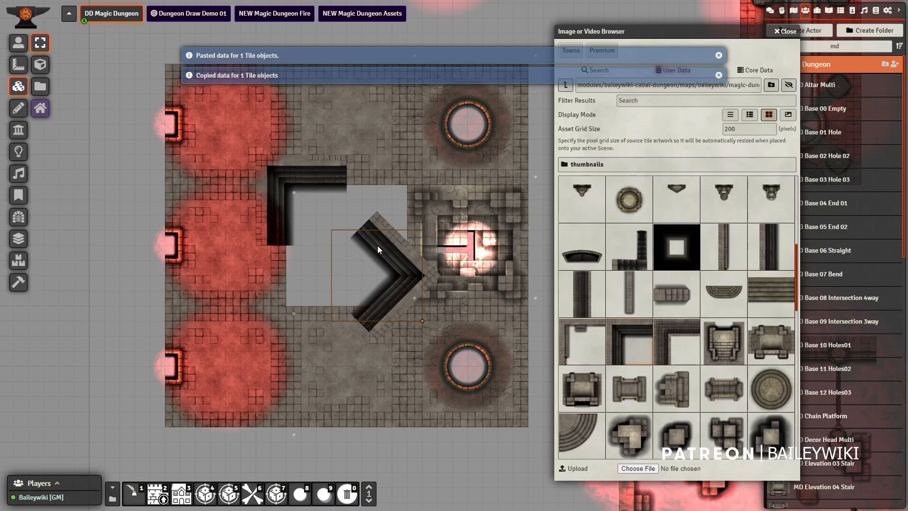
{"action": "scroll", "coordinate": [378, 245], "scroll_direction": "down", "scroll_amount": 3}
{"action": "left_click_drag", "start_coordinate": [378, 246], "coordinate": [394, 175]}
Paste another elevation corner tile, rotate it to face northeast and fit it to the opening's southwest corner
{"action": "key", "text": "ctrl+v"}
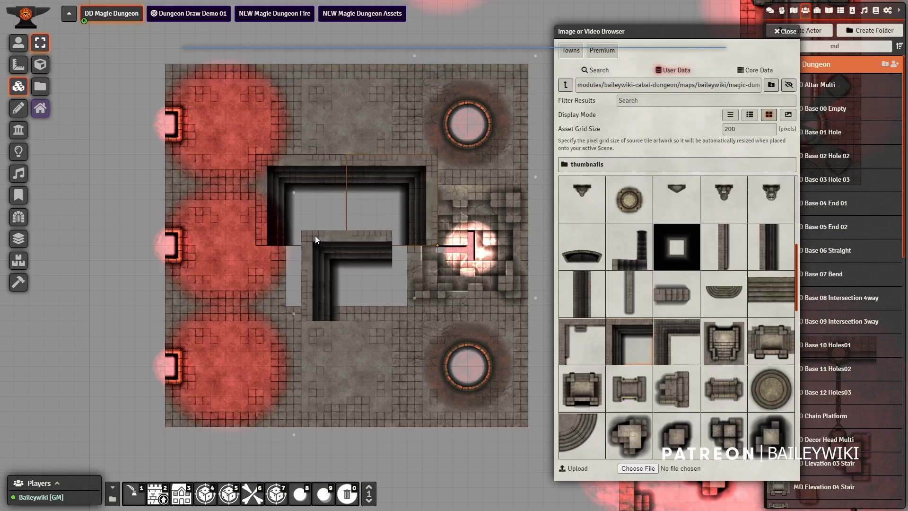
{"action": "scroll", "coordinate": [315, 236], "scroll_direction": "down", "scroll_amount": 3}
{"action": "scroll", "coordinate": [320, 282], "scroll_direction": "down", "scroll_amount": 3}
{"action": "scroll", "coordinate": [320, 281], "scroll_direction": "down", "scroll_amount": 2}
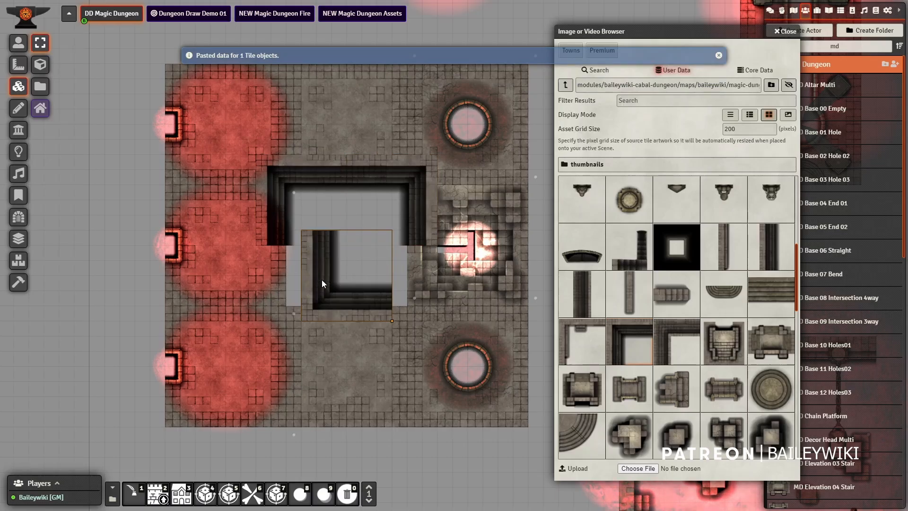
{"action": "left_click_drag", "start_coordinate": [322, 280], "coordinate": [277, 294]}
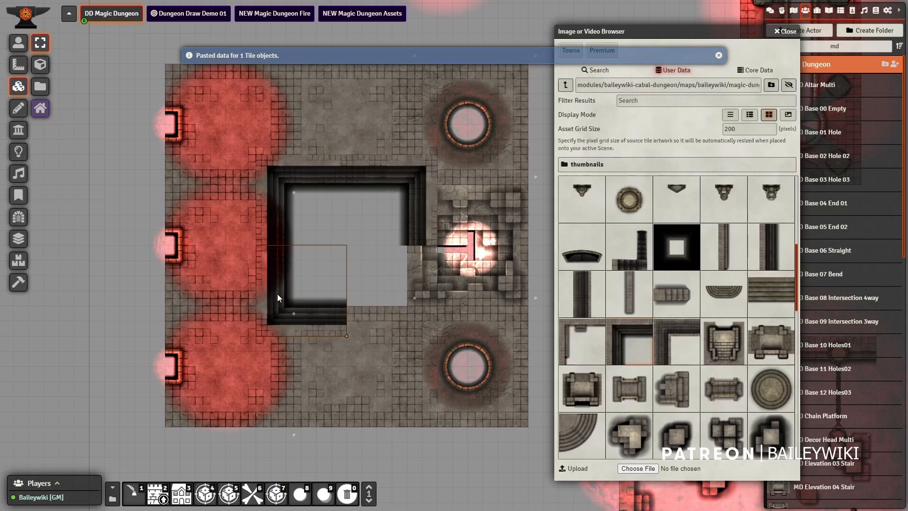
Paste a fourth elevation corner tile, rotate it to complete the pit's southeast corner, and close the image browser
{"action": "key", "text": "ctrl+v"}
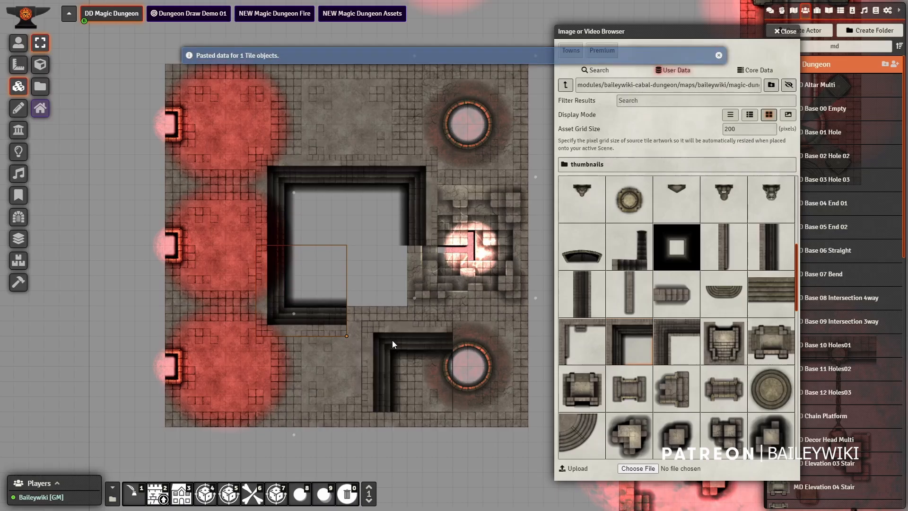
{"action": "scroll", "coordinate": [394, 342], "scroll_direction": "down", "scroll_amount": 3}
{"action": "scroll", "coordinate": [393, 342], "scroll_direction": "down", "scroll_amount": 2}
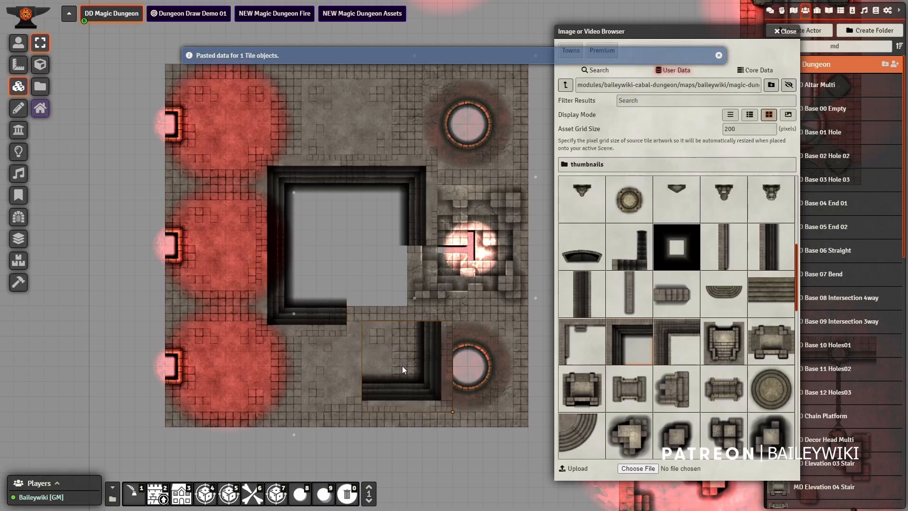
{"action": "left_click_drag", "start_coordinate": [413, 385], "coordinate": [395, 309]}
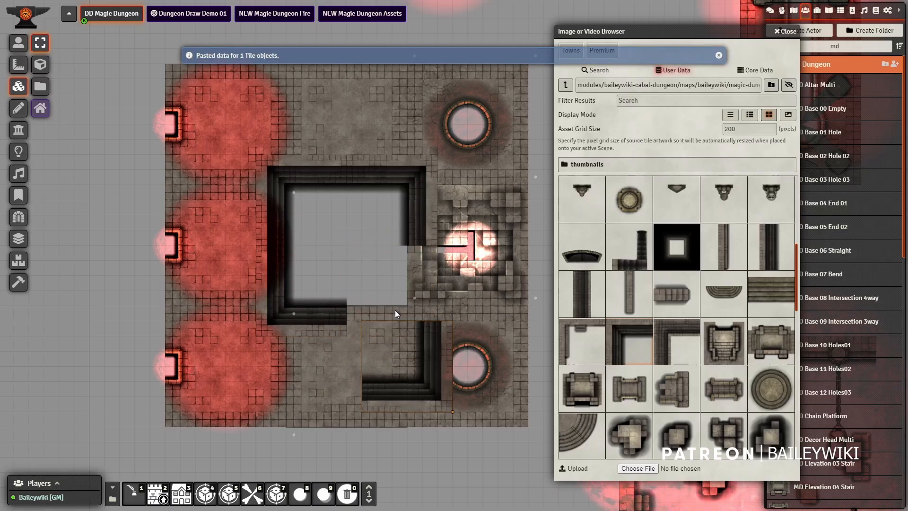
{"action": "left_click", "coordinate": [784, 31]}
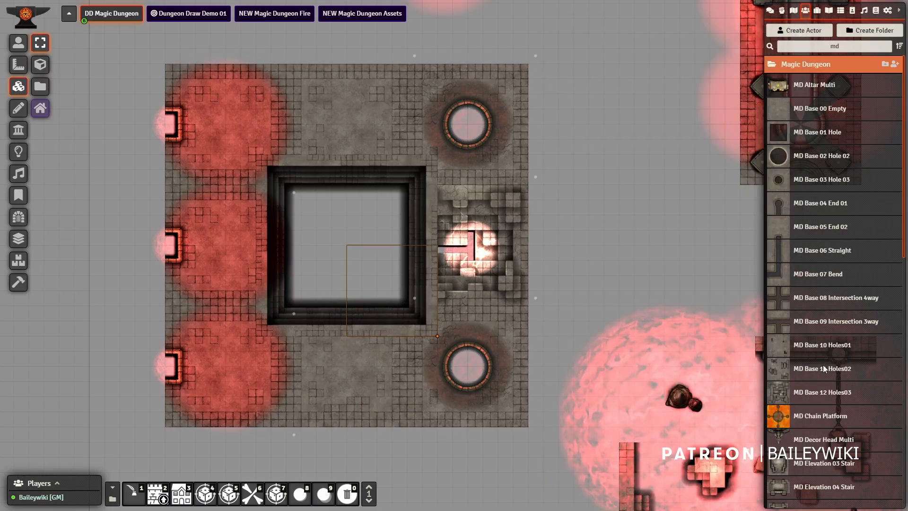
Place an MD Chain Platform prefab centered over the square pit
{"action": "left_click_drag", "start_coordinate": [822, 408], "coordinate": [415, 174]}
{"action": "scroll", "coordinate": [355, 248], "scroll_direction": "up", "scroll_amount": 8}
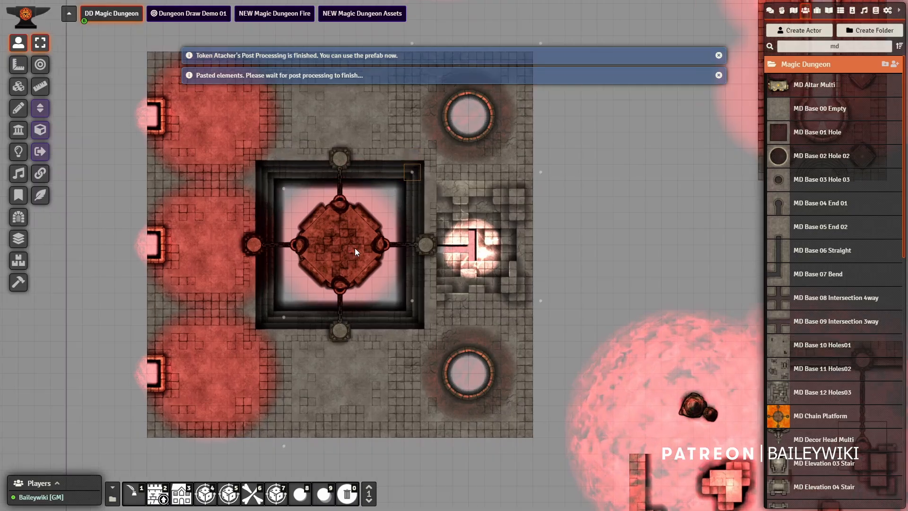
{"action": "left_click_drag", "start_coordinate": [359, 238], "coordinate": [441, 282]}
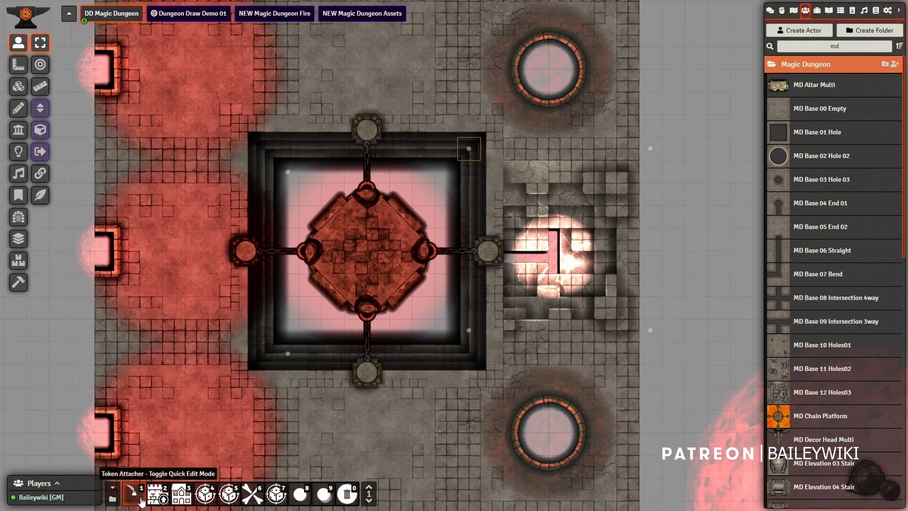
Try to move the chain platform's north anchor tile northward, and undo the move
{"action": "left_click", "coordinate": [18, 86]}
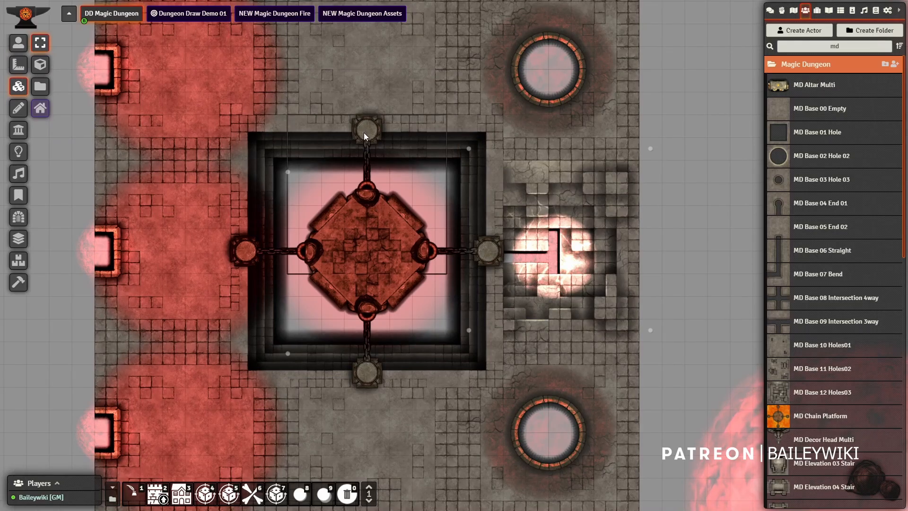
{"action": "left_click_drag", "start_coordinate": [365, 132], "coordinate": [367, 60]}
{"action": "key", "text": "ctrl+z"}
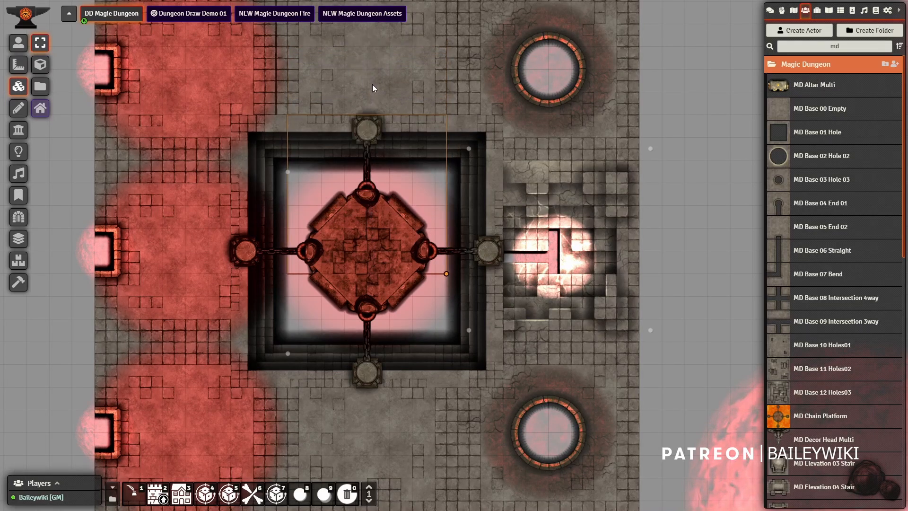
Enable Token Attacher Quick Edit and move the platform's north chain anchor diagonally beyond the pit's northwest corner
{"action": "left_click", "coordinate": [135, 495]}
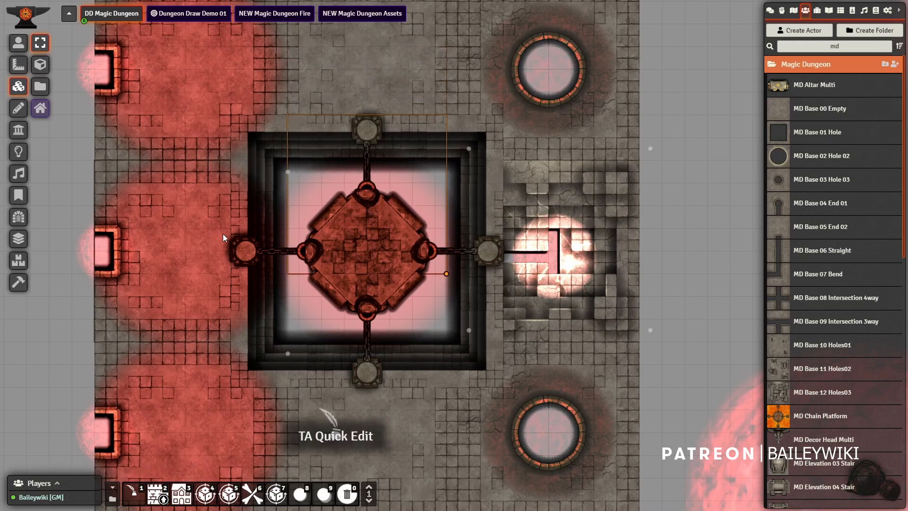
{"action": "left_click_drag", "start_coordinate": [364, 129], "coordinate": [276, 102]}
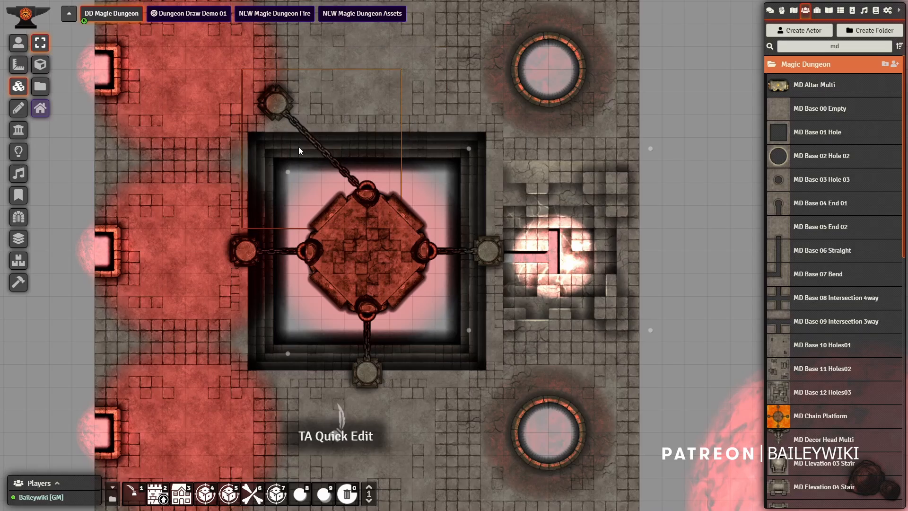
{"action": "left_click", "coordinate": [367, 193]}
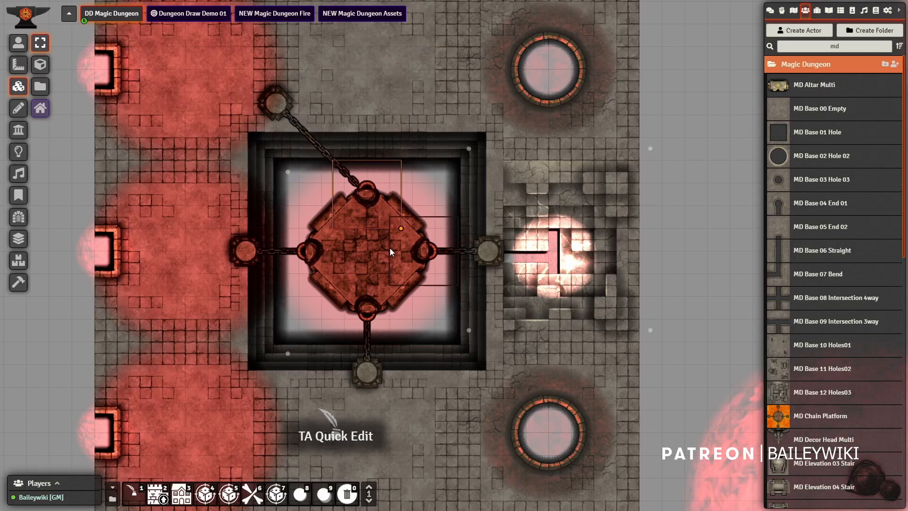
Reposition the upper, left and lower chain anchors so the chains run straight from the platform across the pit
{"action": "left_click", "coordinate": [271, 105]}
{"action": "scroll", "coordinate": [271, 105], "scroll_direction": "down", "scroll_amount": 1}
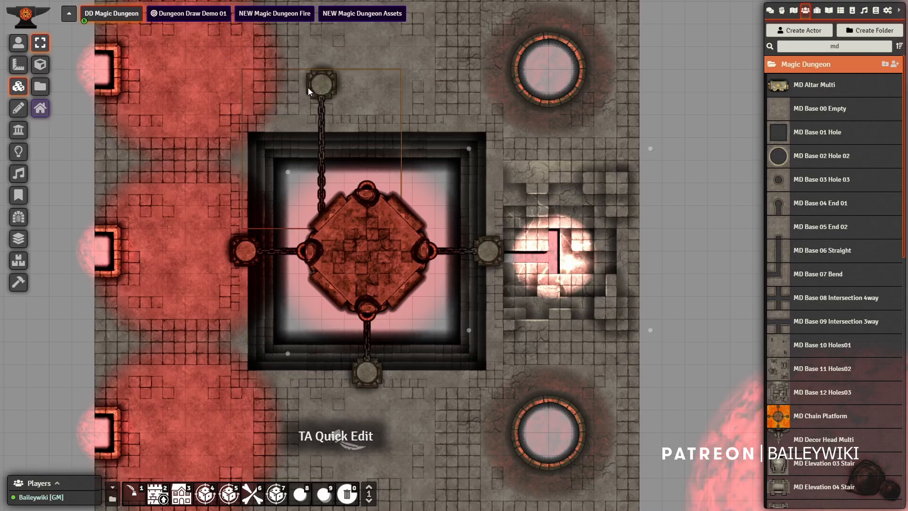
{"action": "left_click_drag", "start_coordinate": [319, 85], "coordinate": [365, 97]}
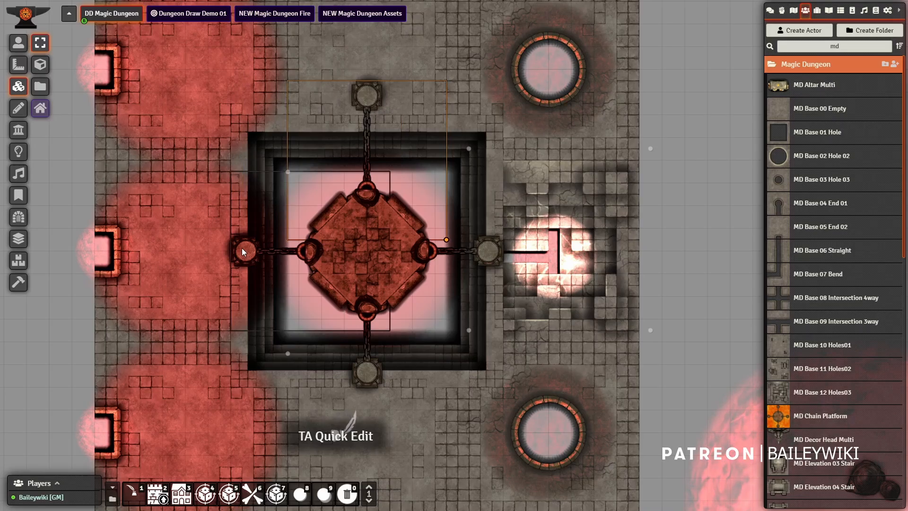
{"action": "left_click_drag", "start_coordinate": [242, 248], "coordinate": [223, 249]}
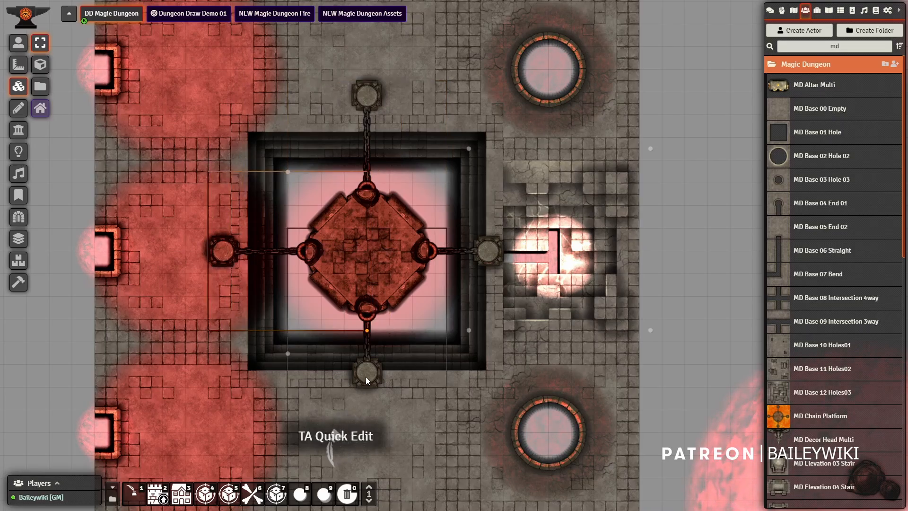
{"action": "left_click_drag", "start_coordinate": [368, 376], "coordinate": [371, 390]}
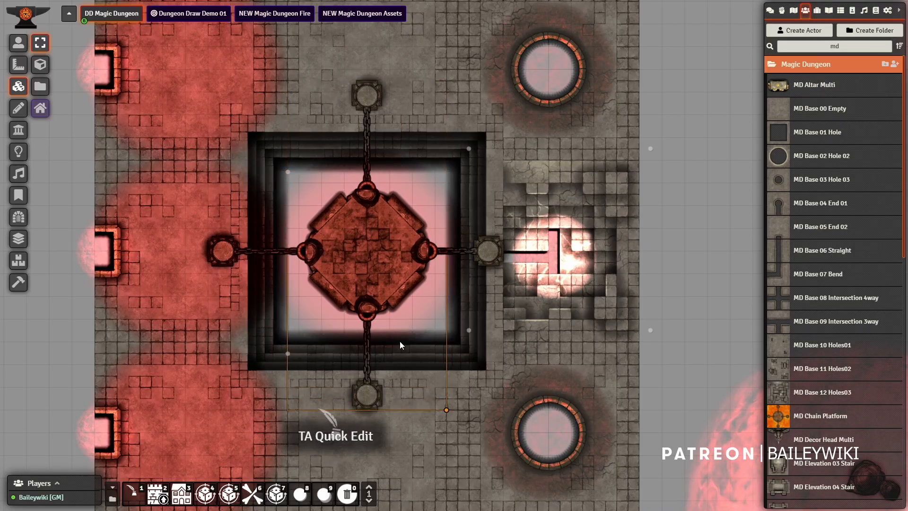
{"action": "scroll", "coordinate": [573, 292], "scroll_direction": "down", "scroll_amount": 1}
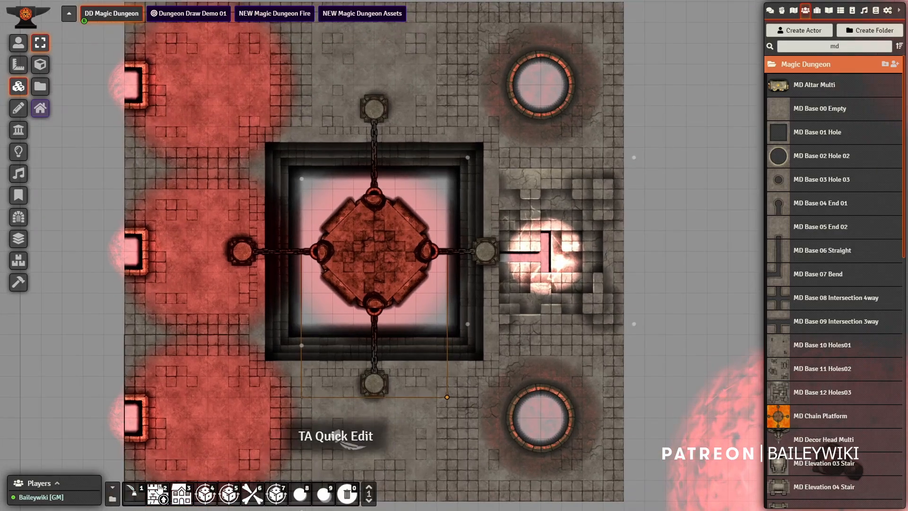
Place the MD Altar Multi prefab on the chained platform and move it up near the platform's upper edge
{"action": "left_click_drag", "start_coordinate": [818, 91], "coordinate": [404, 212]}
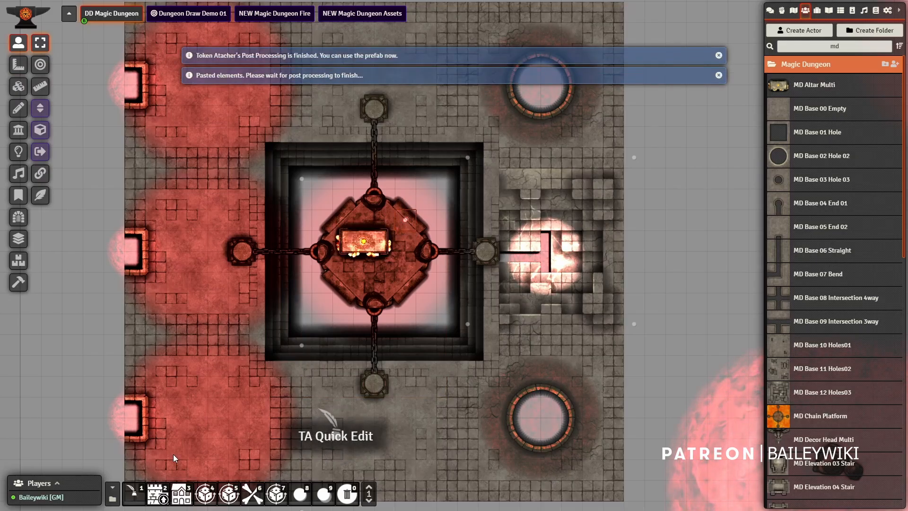
{"action": "left_click_drag", "start_coordinate": [407, 221], "coordinate": [417, 200]}
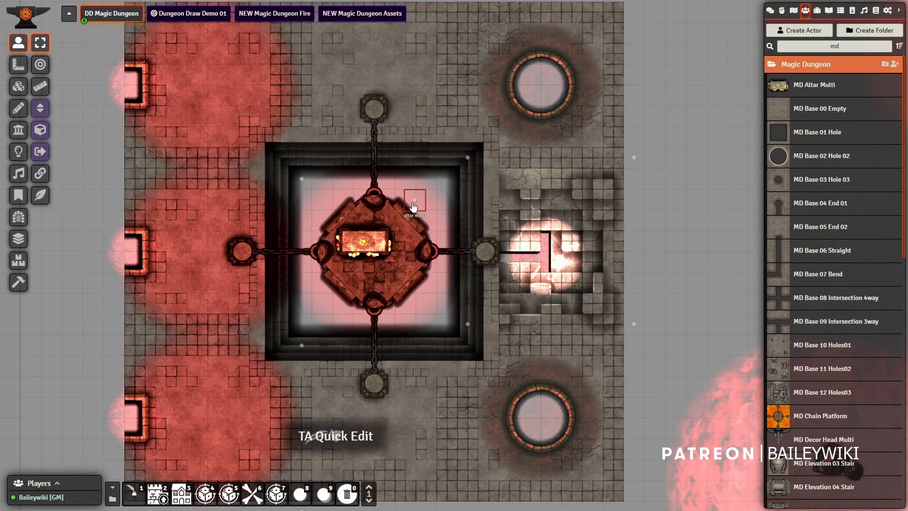
{"action": "key", "text": "ctrl+z"}
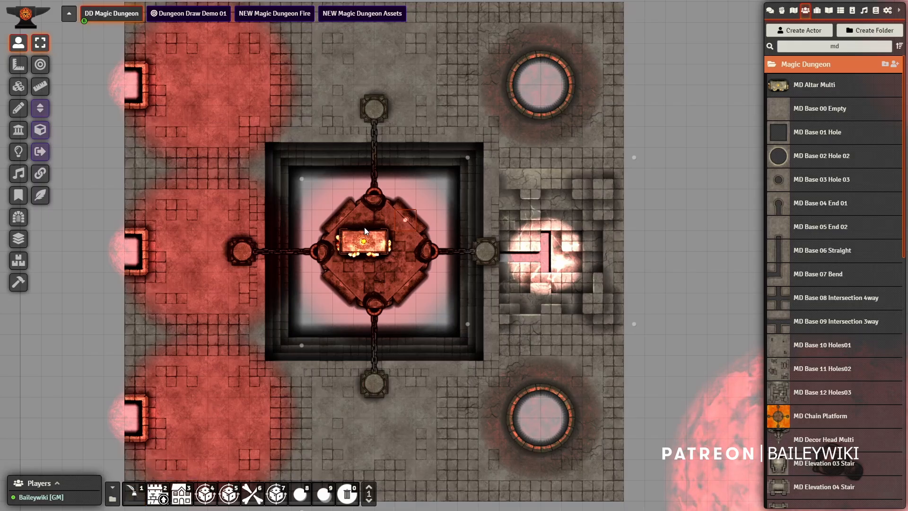
{"action": "left_click_drag", "start_coordinate": [415, 197], "coordinate": [413, 198]}
{"action": "scroll", "coordinate": [457, 270], "scroll_direction": "down", "scroll_amount": 2}
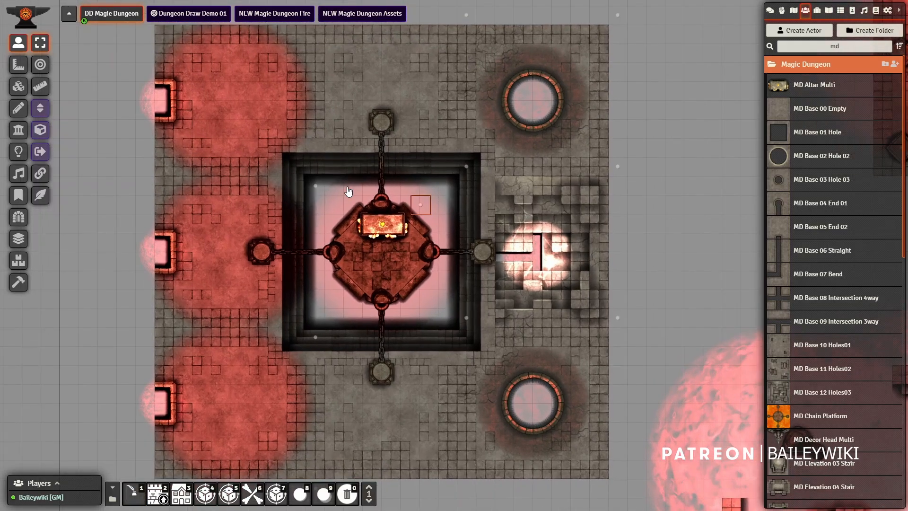
Turn on the disabled lights above and below the pit and on the broken floor to its right
{"action": "left_click", "coordinate": [18, 152]}
{"action": "right_click", "coordinate": [382, 100]}
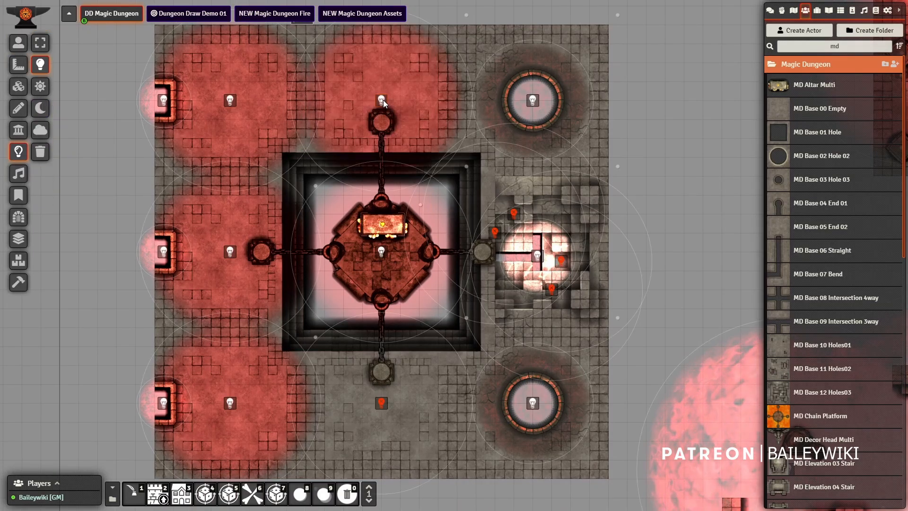
{"action": "right_click", "coordinate": [381, 403]}
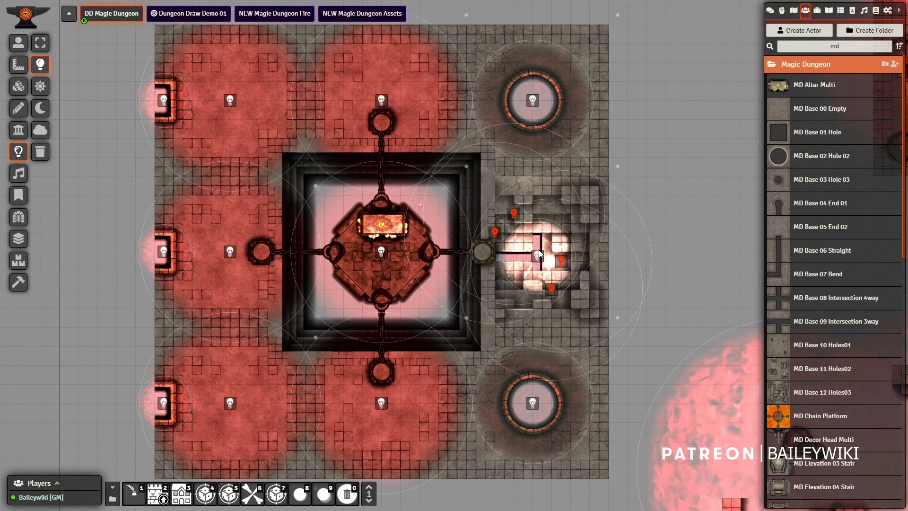
{"action": "right_click", "coordinate": [495, 233]}
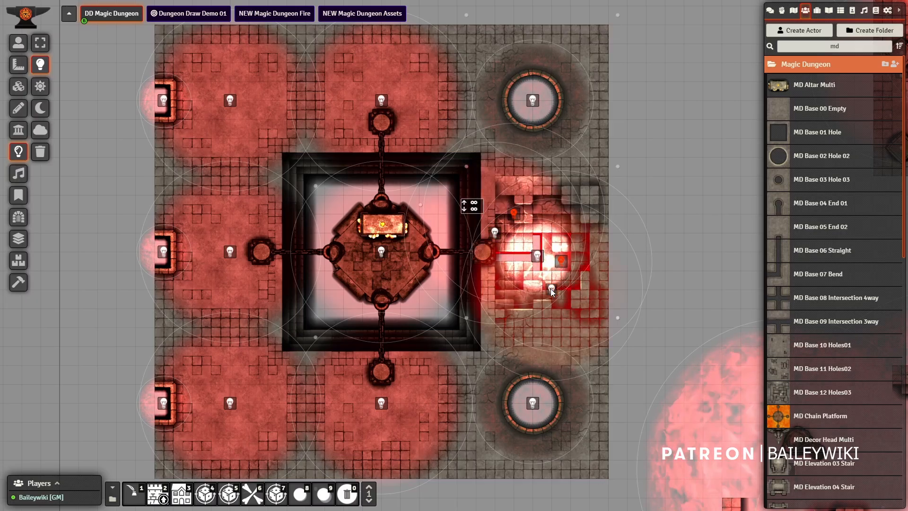
{"action": "right_click", "coordinate": [561, 261]}
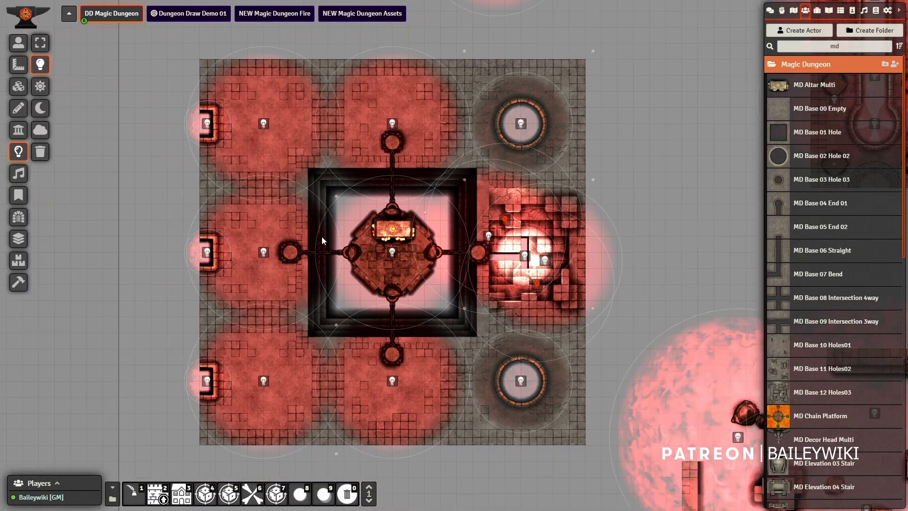
{"action": "scroll", "coordinate": [276, 213], "scroll_direction": "up", "scroll_amount": 1}
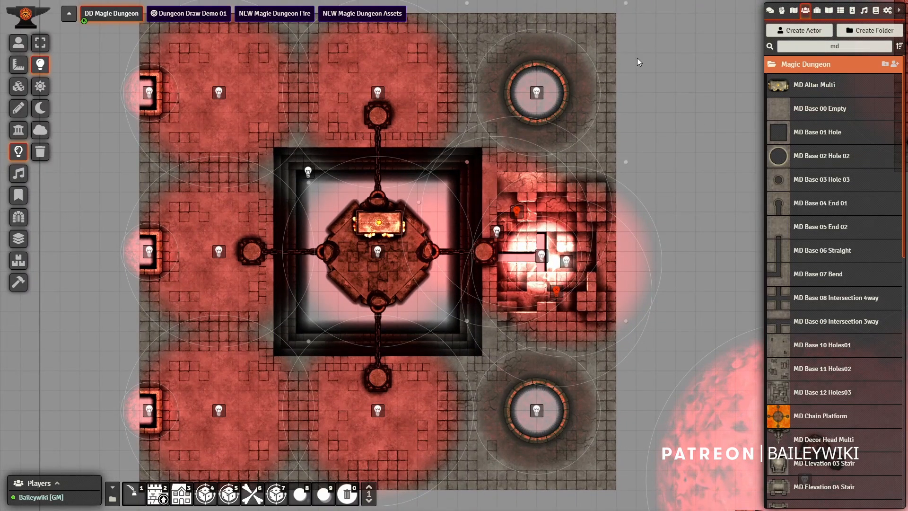
Place one MD Pillar Arch Stone prefab above the pit and another below it, both in line with the platform
{"action": "left_click_drag", "start_coordinate": [385, 102], "coordinate": [386, 101]}
{"action": "scroll", "coordinate": [833, 162], "scroll_direction": "down", "scroll_amount": 8}
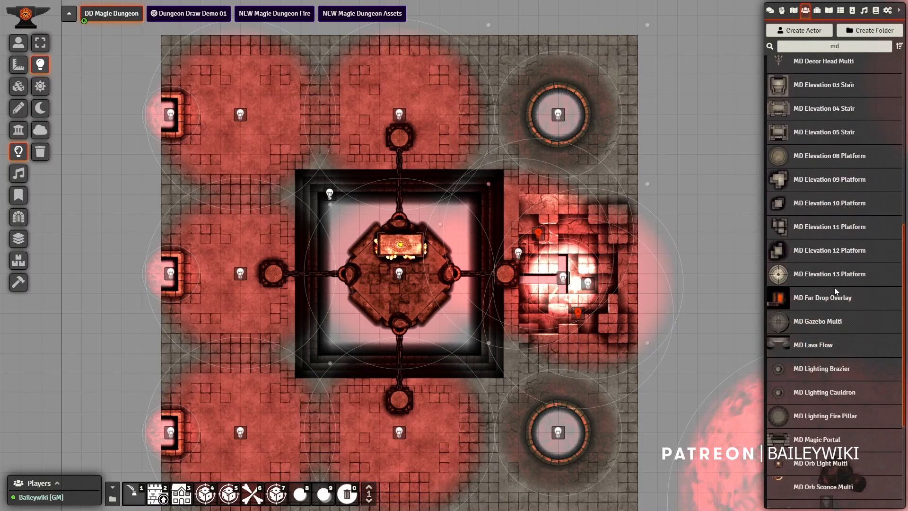
{"action": "scroll", "coordinate": [835, 298], "scroll_direction": "down", "scroll_amount": 4}
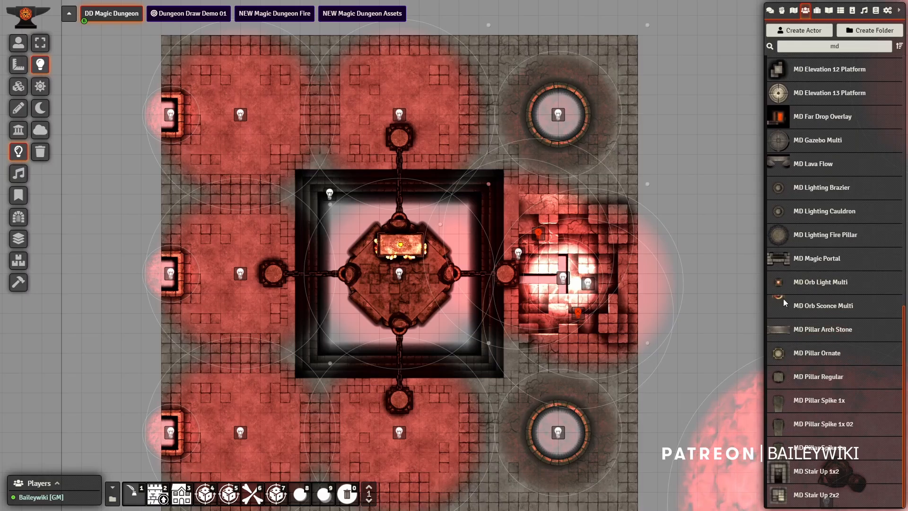
{"action": "left_click_drag", "start_coordinate": [449, 73], "coordinate": [450, 71]}
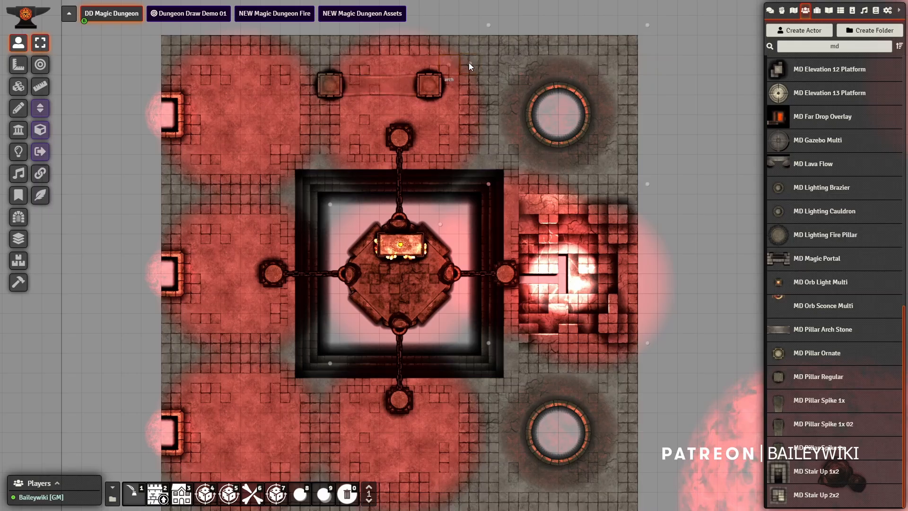
{"action": "left_click_drag", "start_coordinate": [740, 299], "coordinate": [719, 155]}
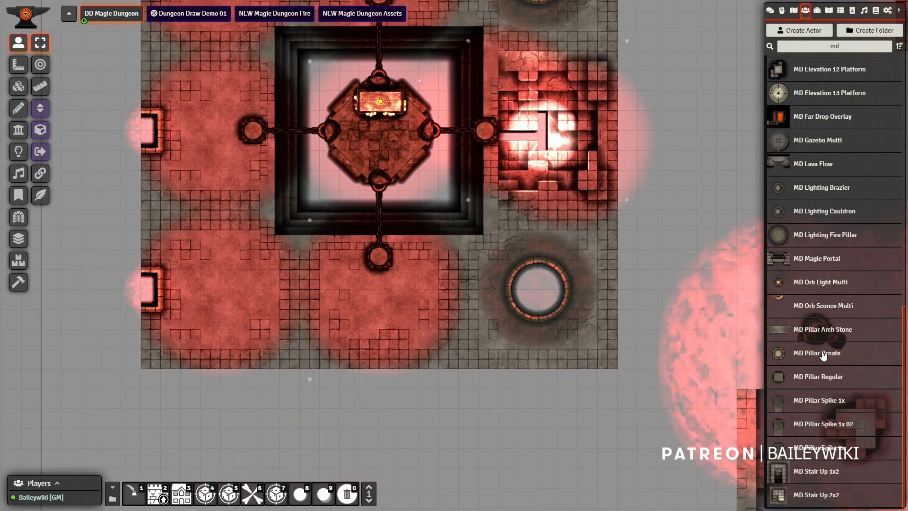
{"action": "left_click_drag", "start_coordinate": [830, 330], "coordinate": [462, 319]}
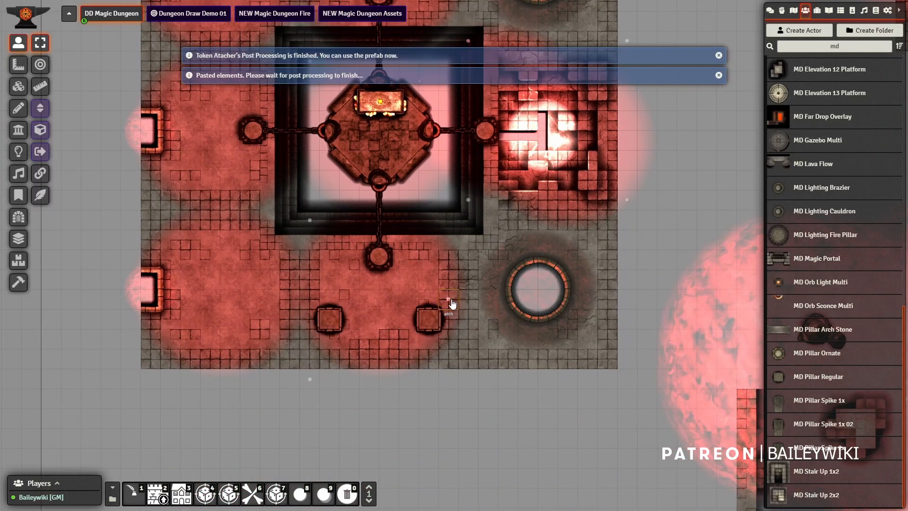
{"action": "left_click_drag", "start_coordinate": [442, 256], "coordinate": [518, 321]}
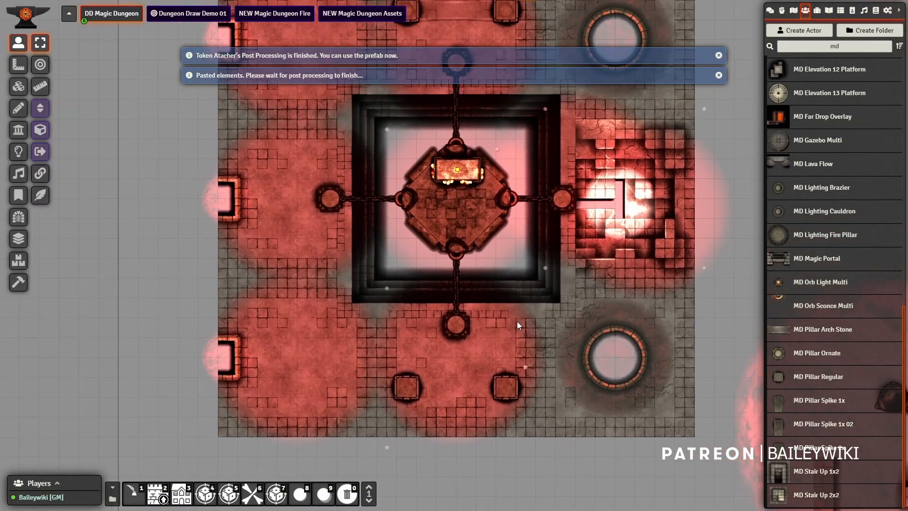
{"action": "left_click_drag", "start_coordinate": [321, 277], "coordinate": [354, 316]}
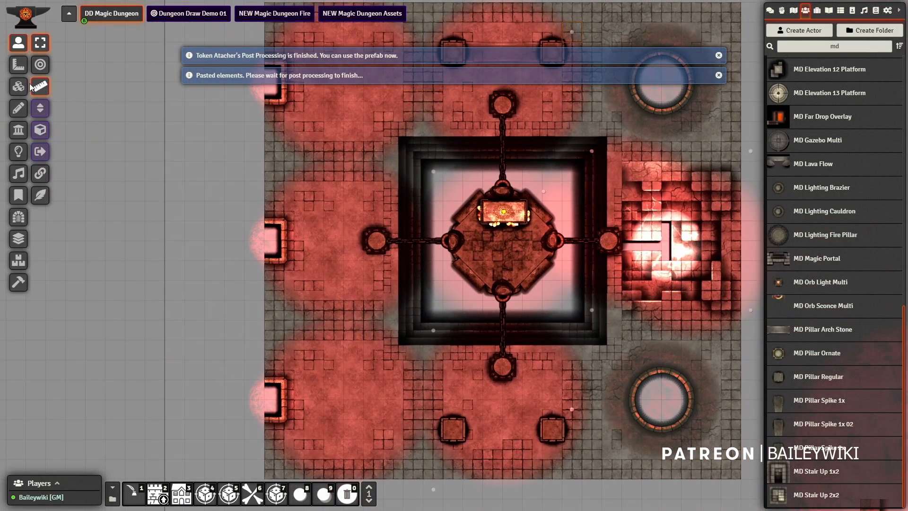
Open the tile browser, move it clear of the left rooms and set the asset grid size to 150 pixels
{"action": "left_click", "coordinate": [19, 86]}
{"action": "left_click", "coordinate": [40, 86]}
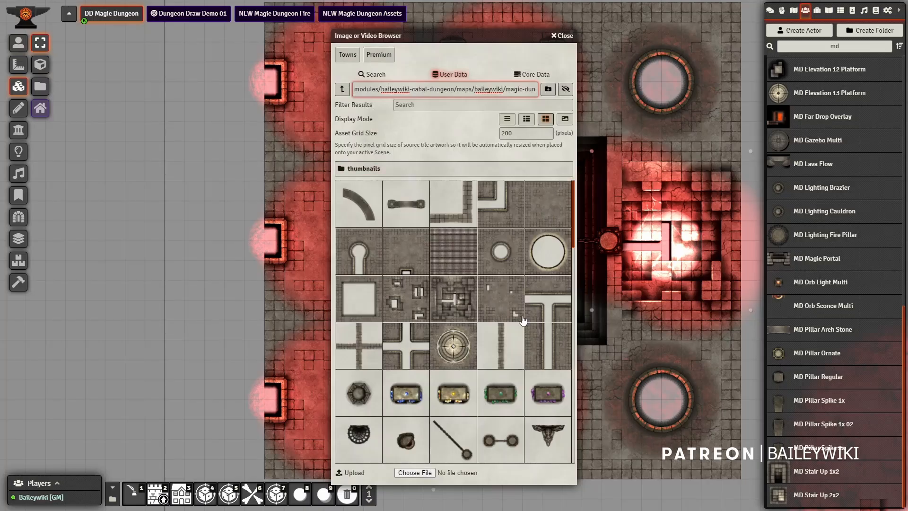
{"action": "scroll", "coordinate": [522, 320], "scroll_direction": "down", "scroll_amount": 10}
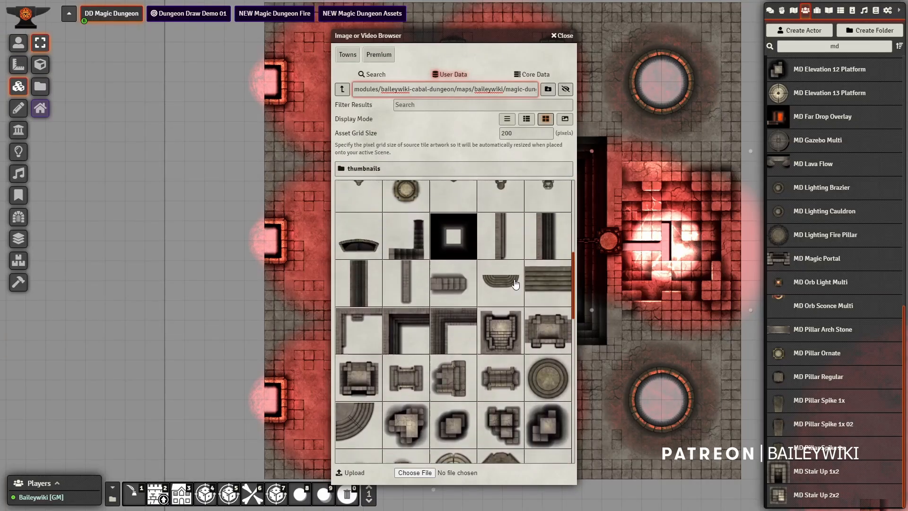
{"action": "scroll", "coordinate": [515, 284], "scroll_direction": "up", "scroll_amount": 1}
{"action": "left_click_drag", "start_coordinate": [464, 41], "coordinate": [615, 57]}
{"action": "left_click_drag", "start_coordinate": [667, 149], "coordinate": [634, 148]}
{"action": "type", "text": "1"}
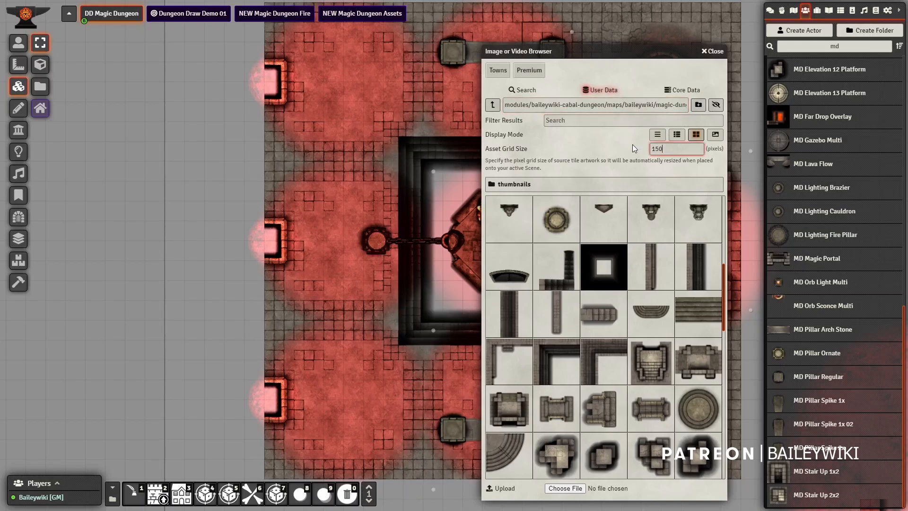
{"action": "type", "text": "50"}
{"action": "key", "text": "Return"}
Place the semicircular stairs tile in the upper-left area, facing the pit, and paste a copy in the lower-left area
{"action": "left_click_drag", "start_coordinate": [444, 140], "coordinate": [367, 94]}
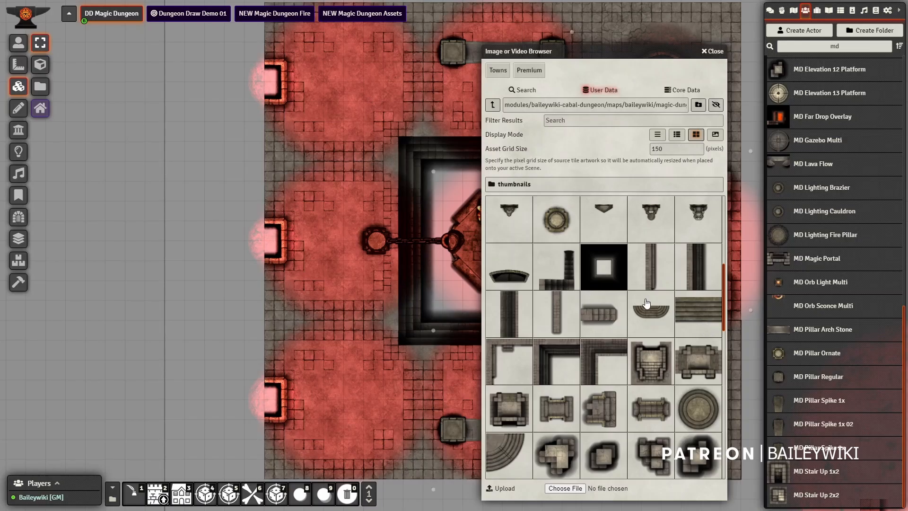
{"action": "left_click_drag", "start_coordinate": [357, 204], "coordinate": [384, 70]}
{"action": "right_click", "coordinate": [223, 129]}
{"action": "left_click", "coordinate": [155, 119]}
{"action": "scroll", "coordinate": [256, 128], "scroll_direction": "up", "scroll_amount": 2}
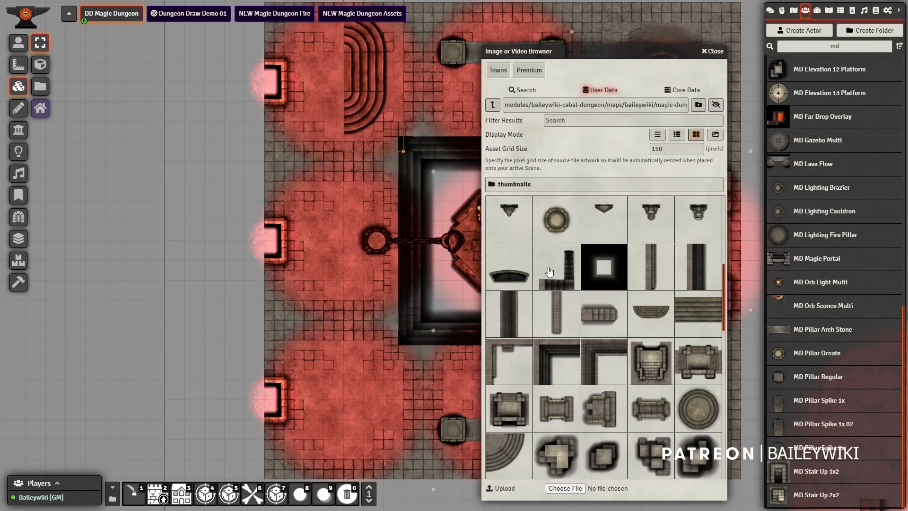
{"action": "key", "text": "ctrl+c"}
{"action": "key", "text": "ctrl+v"}
Place the long railing tile vertically along the straight edge of the lower semicircular stairs
{"action": "scroll", "coordinate": [649, 363], "scroll_direction": "down", "scroll_amount": 5}
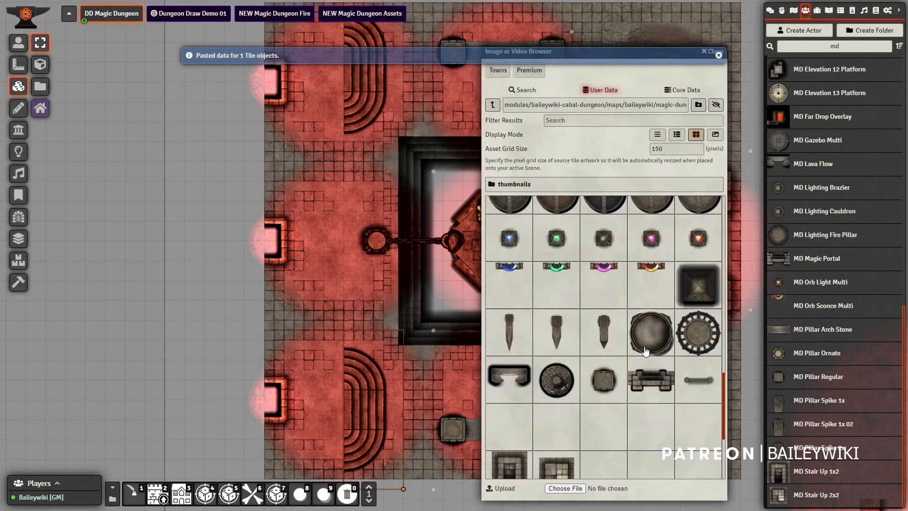
{"action": "left_click_drag", "start_coordinate": [510, 314], "coordinate": [338, 349]}
{"action": "scroll", "coordinate": [180, 302], "scroll_direction": "up", "scroll_amount": 3}
{"action": "scroll", "coordinate": [179, 302], "scroll_direction": "down", "scroll_amount": 3}
{"action": "left_click", "coordinate": [180, 302]}
{"action": "scroll", "coordinate": [180, 302], "scroll_direction": "up", "scroll_amount": 2}
{"action": "key", "text": "ctrl+z"}
{"action": "right_click", "coordinate": [192, 296]}
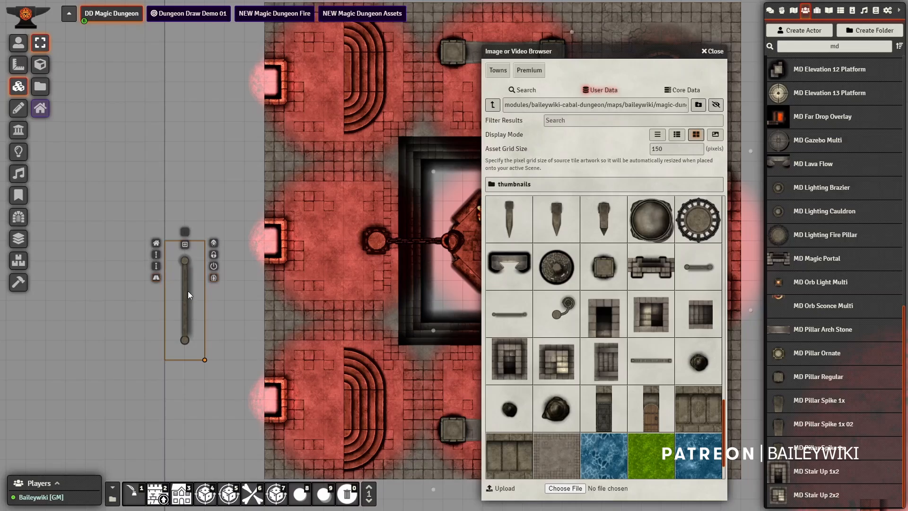
{"action": "left_click_drag", "start_coordinate": [188, 292], "coordinate": [344, 337]}
Paste two copies of the long railing and line them up in a vertical row toward the upper semicircular stairs
{"action": "key", "text": "ctrl+c"}
{"action": "key", "text": "ctrl+v"}
{"action": "left_click_drag", "start_coordinate": [385, 303], "coordinate": [344, 271]}
{"action": "key", "text": "ctrl+v"}
{"action": "left_click_drag", "start_coordinate": [420, 282], "coordinate": [342, 195]}
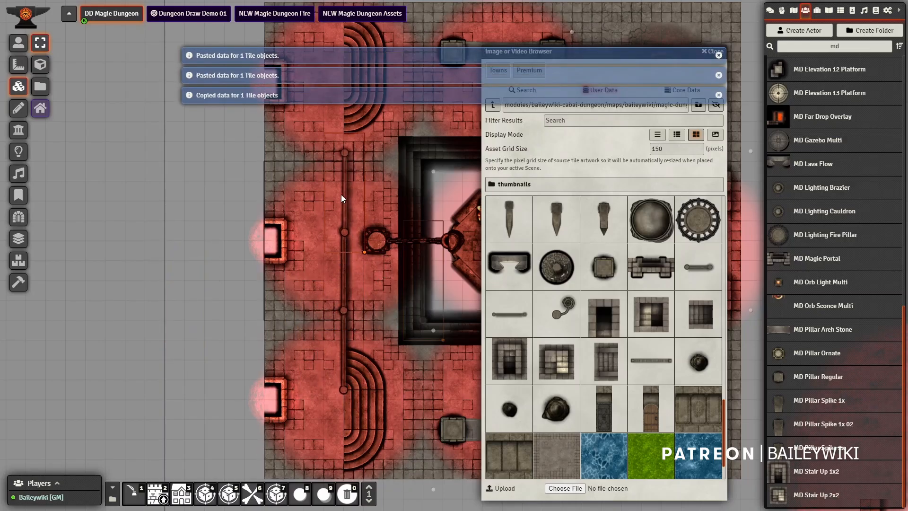
{"action": "left_click_drag", "start_coordinate": [394, 182], "coordinate": [335, 192]}
{"action": "left_click_drag", "start_coordinate": [366, 263], "coordinate": [380, 198]}
Place a short railing tile off the map's left side and shift the middle long railing to leave gaps around it
{"action": "left_click_drag", "start_coordinate": [623, 352], "coordinate": [229, 211]}
{"action": "scroll", "coordinate": [228, 209], "scroll_direction": "down", "scroll_amount": 2}
{"action": "left_click_drag", "start_coordinate": [353, 266], "coordinate": [353, 236]}
Set the tile browser's asset grid size to 200 pixels
{"action": "scroll", "coordinate": [639, 338], "scroll_direction": "up", "scroll_amount": 10}
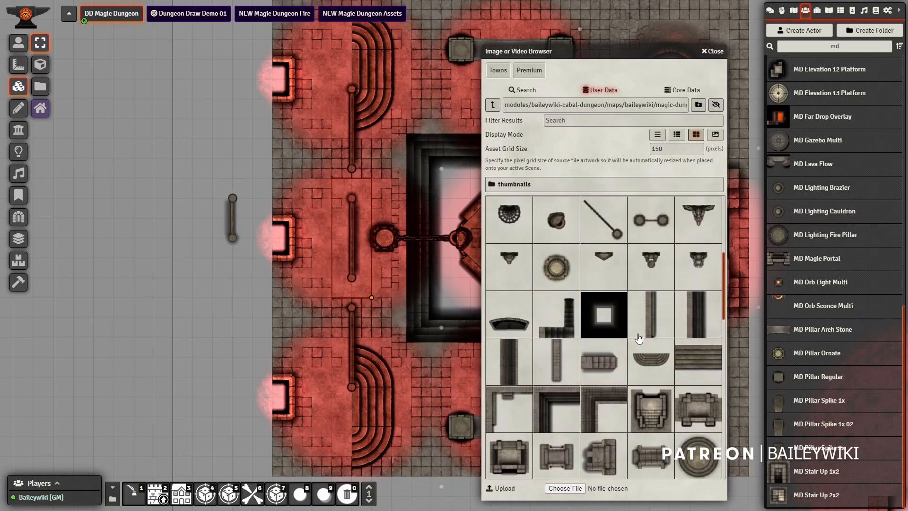
{"action": "left_click_drag", "start_coordinate": [638, 337], "coordinate": [232, 143]}
{"action": "left_click_drag", "start_coordinate": [692, 368], "coordinate": [690, 364]}
{"action": "left_click_drag", "start_coordinate": [666, 149], "coordinate": [629, 141]}
{"action": "type", "text": "200"}
{"action": "left_click", "coordinate": [629, 141]}
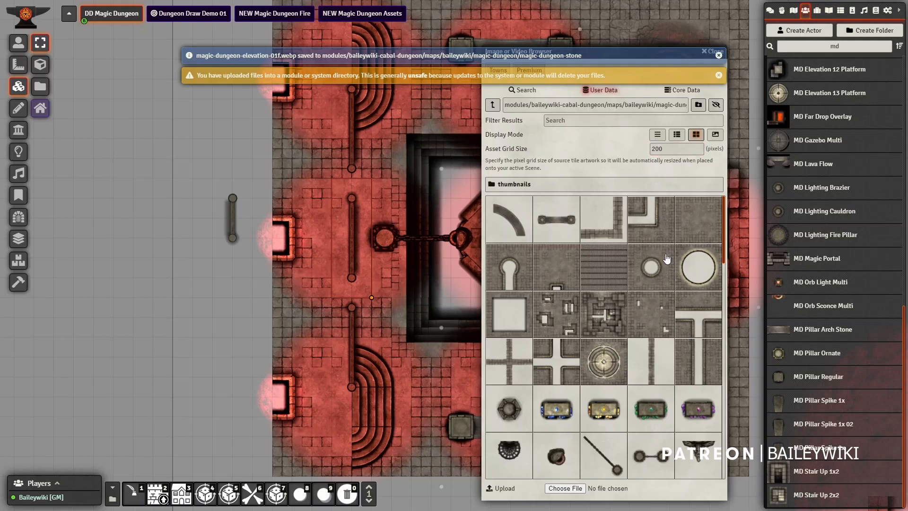
Place the straight stairs tile with vertical treads at the upper gap in the railing row
{"action": "scroll", "coordinate": [663, 255], "scroll_direction": "down", "scroll_amount": 7}
{"action": "left_click_drag", "start_coordinate": [688, 259], "coordinate": [376, 179]}
{"action": "scroll", "coordinate": [234, 141], "scroll_direction": "down", "scroll_amount": 2}
{"action": "key", "text": "ctrl+z"}
{"action": "right_click", "coordinate": [221, 130]}
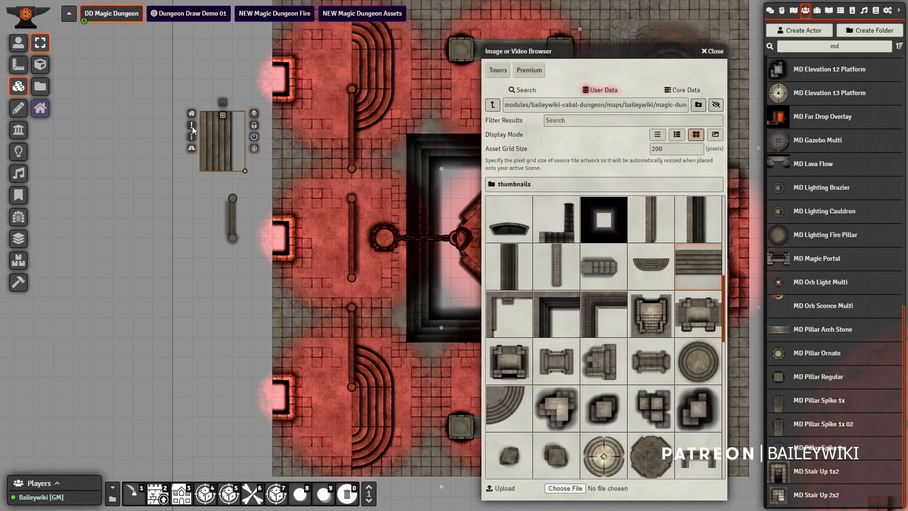
{"action": "left_click", "coordinate": [193, 127]}
{"action": "left_click_drag", "start_coordinate": [214, 140], "coordinate": [363, 181]}
Paste a copy of the straight stairs at the lower railing gap and bring the railings in front of the stairs
{"action": "key", "text": "ctrl+c"}
{"action": "key", "text": "ctrl+v"}
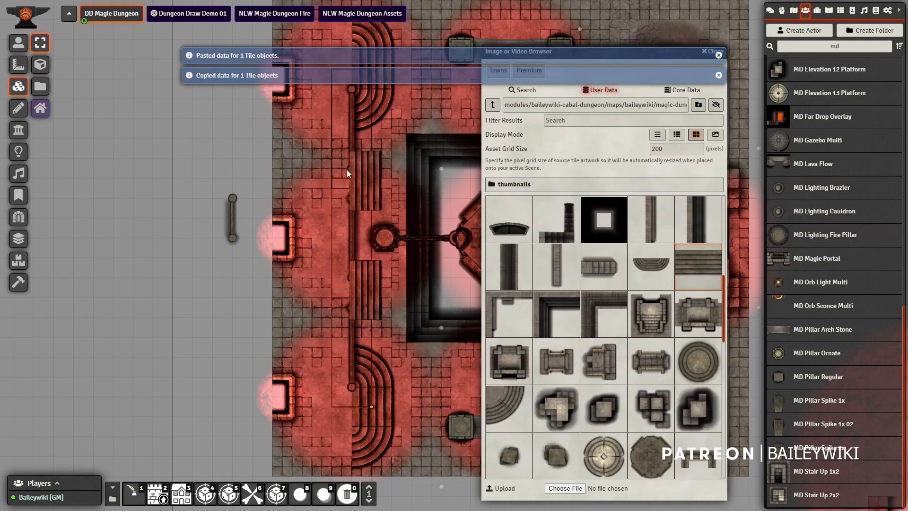
{"action": "left_click_drag", "start_coordinate": [322, 85], "coordinate": [365, 378]}
{"action": "key", "text": "]"}
Move the short railing from off the map to the bottom end of the railing row, at the map's lower edge
{"action": "left_click_drag", "start_coordinate": [447, 361], "coordinate": [432, 296]}
{"action": "left_click_drag", "start_coordinate": [218, 148], "coordinate": [340, 397]}
{"action": "key", "text": "ctrl+z"}
{"action": "right_click", "coordinate": [215, 154]}
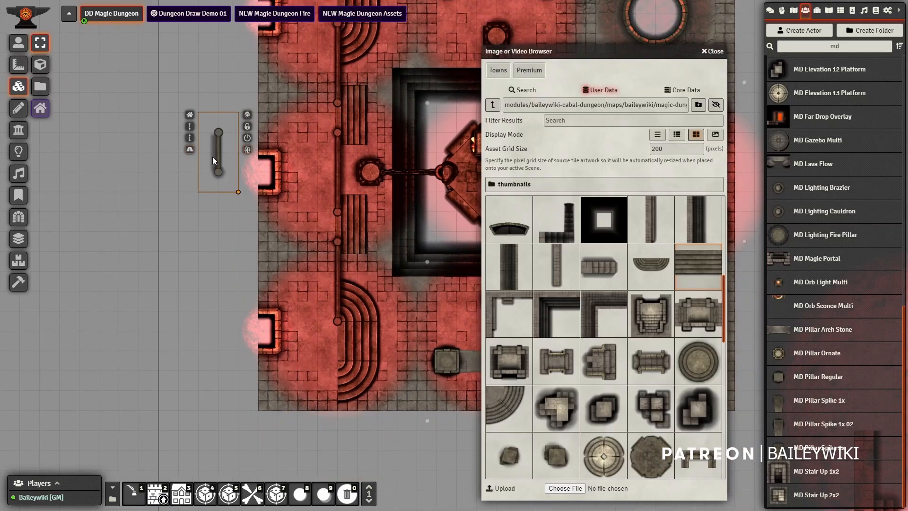
{"action": "left_click", "coordinate": [191, 127]}
{"action": "scroll", "coordinate": [221, 152], "scroll_direction": "down", "scroll_amount": 4}
{"action": "left_click_drag", "start_coordinate": [221, 152], "coordinate": [339, 390]}
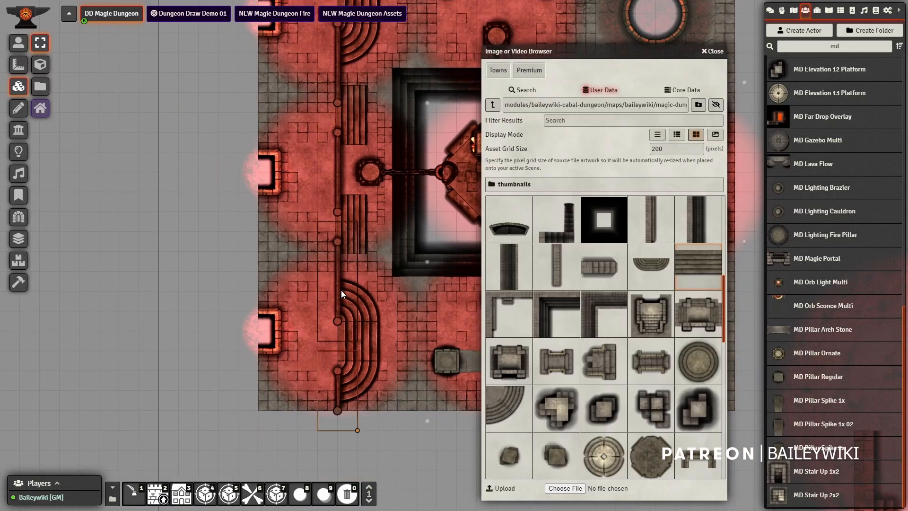
Slide the railings up along the row to close the gaps beside the straight stairs and the lower curved stairs
{"action": "left_click_drag", "start_coordinate": [342, 291], "coordinate": [338, 241]}
{"action": "left_click_drag", "start_coordinate": [336, 160], "coordinate": [336, 150]}
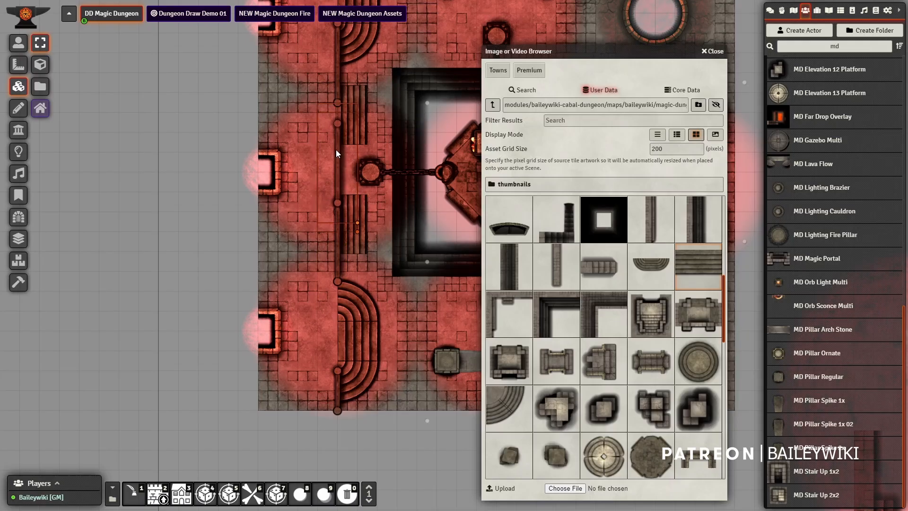
{"action": "left_click_drag", "start_coordinate": [338, 62], "coordinate": [336, 82]}
{"action": "left_click", "coordinate": [362, 231]}
{"action": "left_click", "coordinate": [339, 85]}
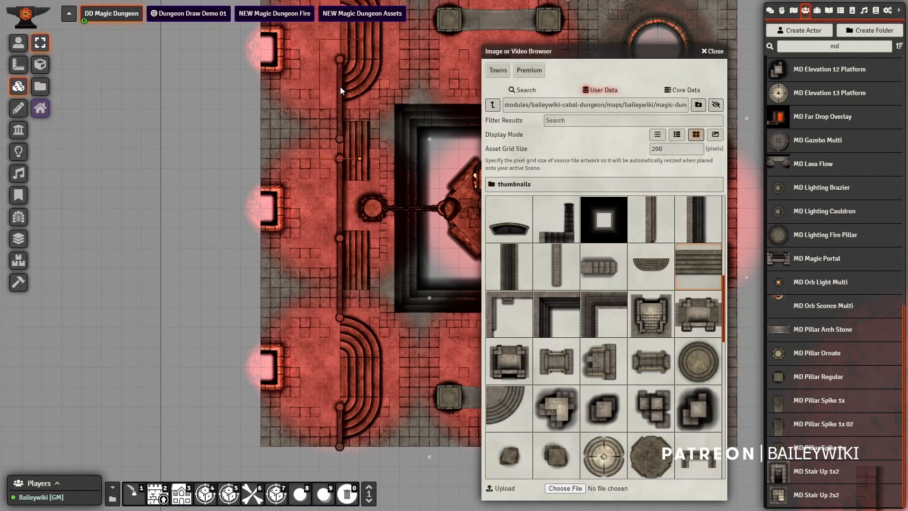
Turn on Token Attacher quick edit mode, remove both straight stairs and align the railings end to end between the curved stairs
{"action": "left_click", "coordinate": [158, 494]}
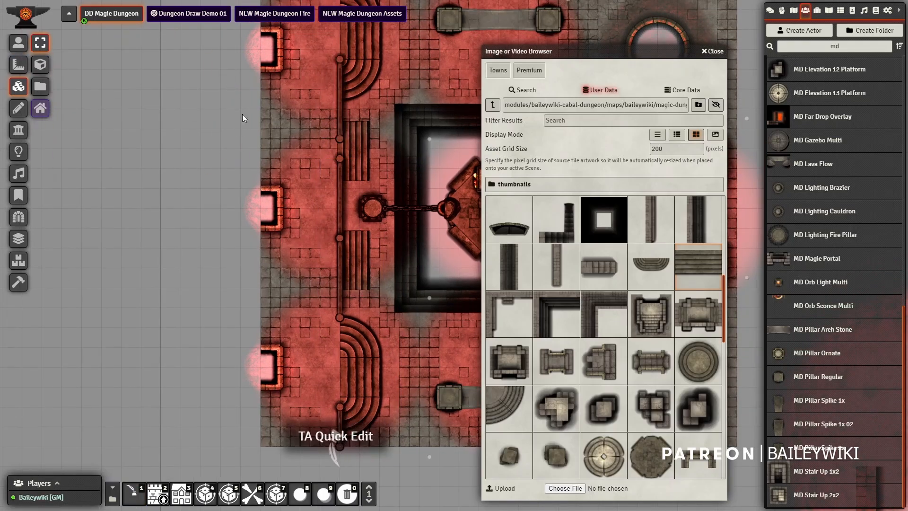
{"action": "left_click_drag", "start_coordinate": [339, 122], "coordinate": [211, 147]}
{"action": "left_click_drag", "start_coordinate": [213, 131], "coordinate": [341, 121]}
{"action": "left_click_drag", "start_coordinate": [339, 276], "coordinate": [338, 287]}
{"action": "left_click_drag", "start_coordinate": [337, 203], "coordinate": [338, 212]}
{"action": "left_click_drag", "start_coordinate": [340, 113], "coordinate": [340, 123]}
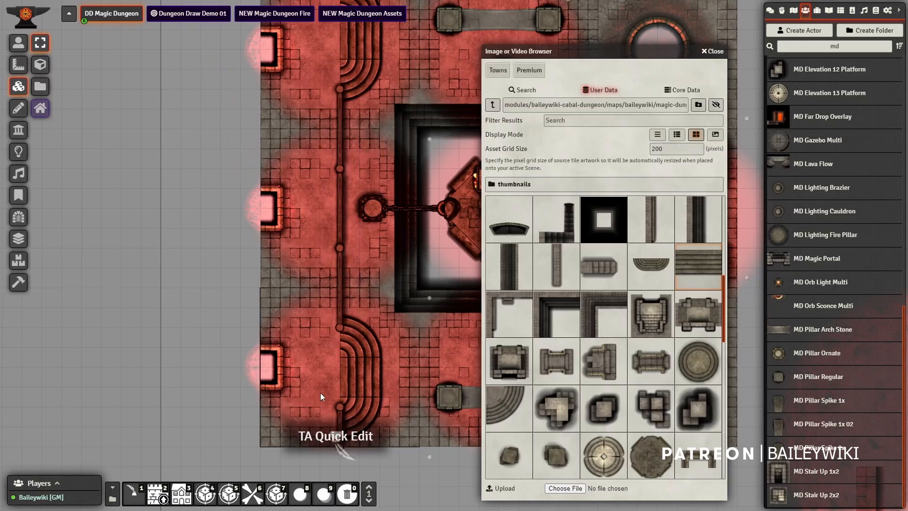
Paste a copy of a railing at the upper end of the row to extend it toward the map's top edge
{"action": "left_click_drag", "start_coordinate": [319, 402], "coordinate": [316, 298]}
{"action": "left_click", "coordinate": [333, 308]}
{"action": "key", "text": "ctrl+c"}
{"action": "scroll", "coordinate": [331, 236], "scroll_direction": "down", "scroll_amount": 5}
{"action": "key", "text": "ctrl+v"}
{"action": "scroll", "coordinate": [327, 162], "scroll_direction": "up", "scroll_amount": 5}
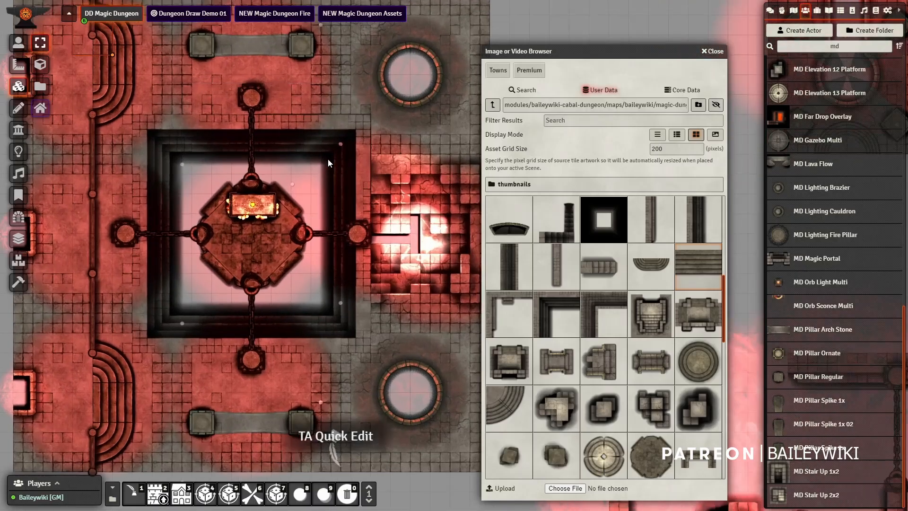
Copy an ambient light and paste it beside both the upper and the lower circular well at the map's east side
{"action": "left_click", "coordinate": [19, 151]}
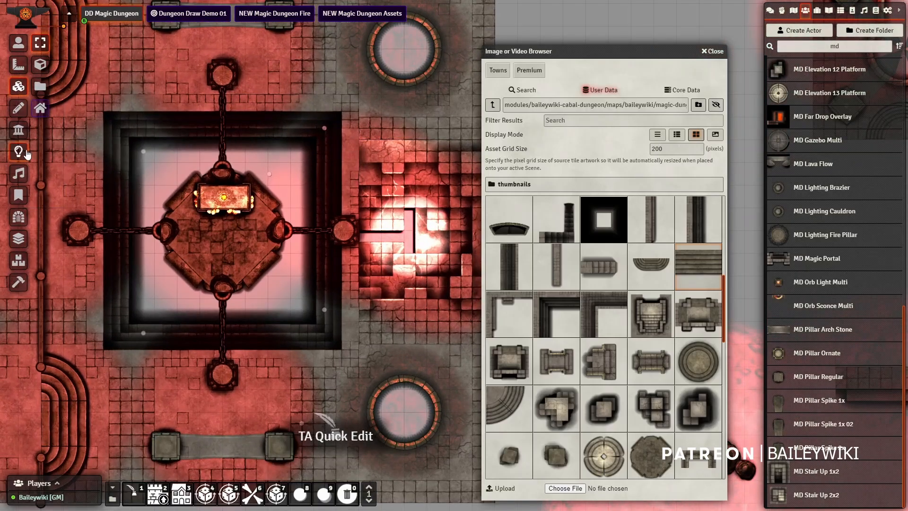
{"action": "scroll", "coordinate": [407, 255], "scroll_direction": "down", "scroll_amount": 2}
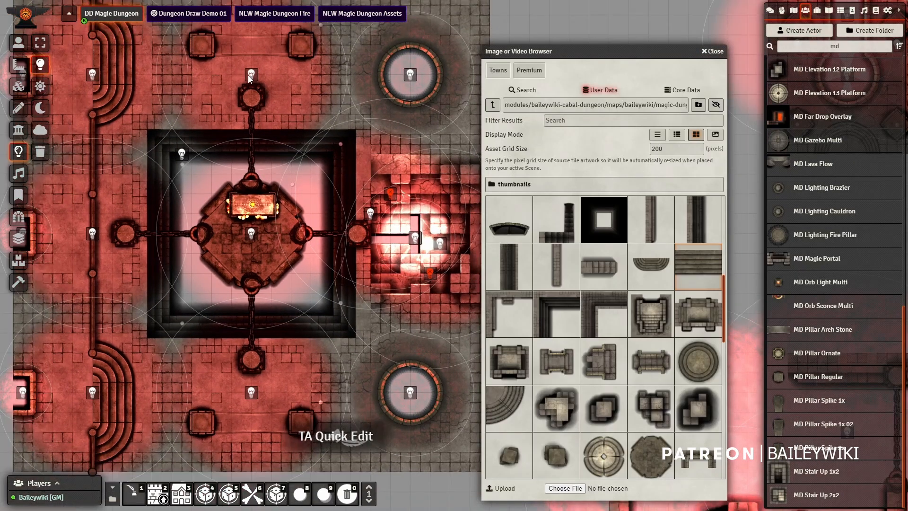
{"action": "key", "text": "ctrl+c"}
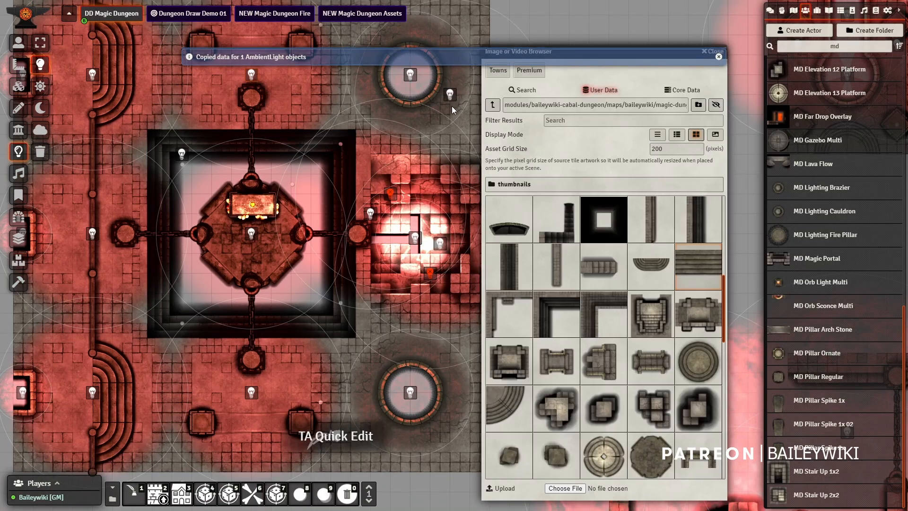
{"action": "key", "text": "ctrl+v"}
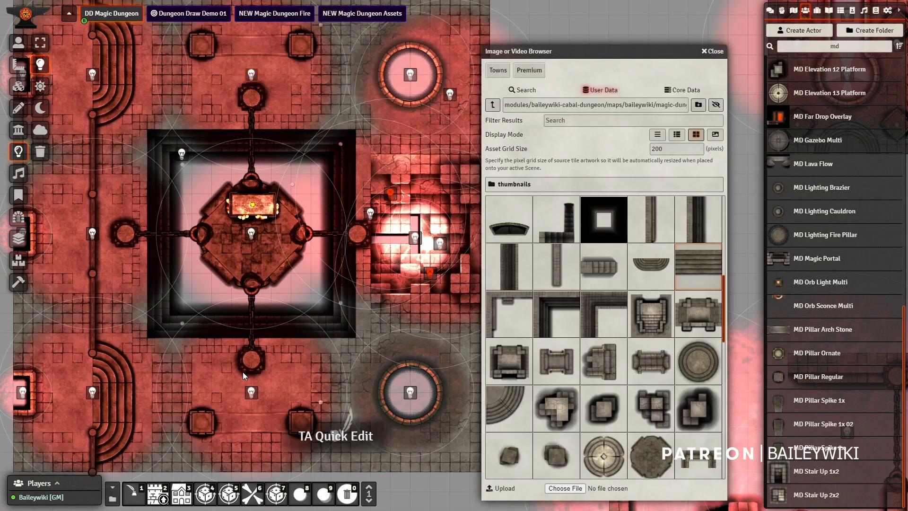
{"action": "key", "text": "ctrl+v"}
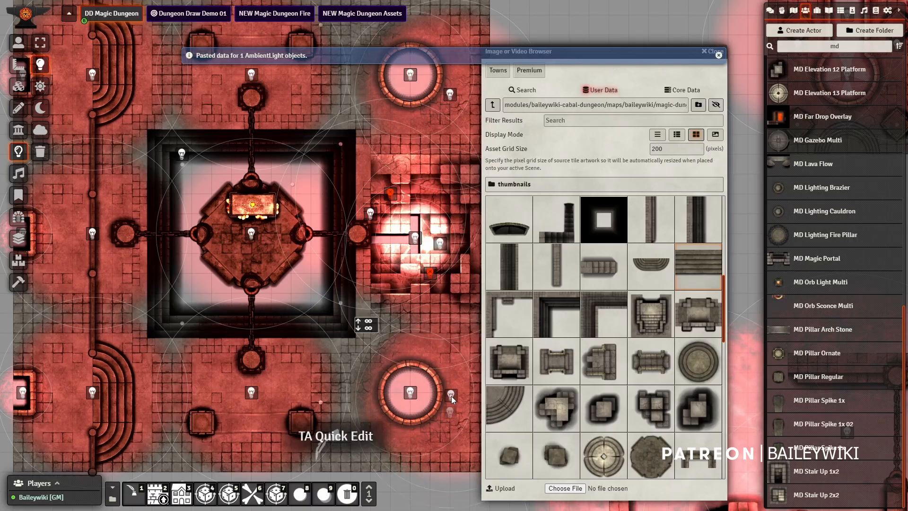
Close the image browser and turn off Token Attacher quick edit mode
{"action": "scroll", "coordinate": [223, 291], "scroll_direction": "down", "scroll_amount": 4}
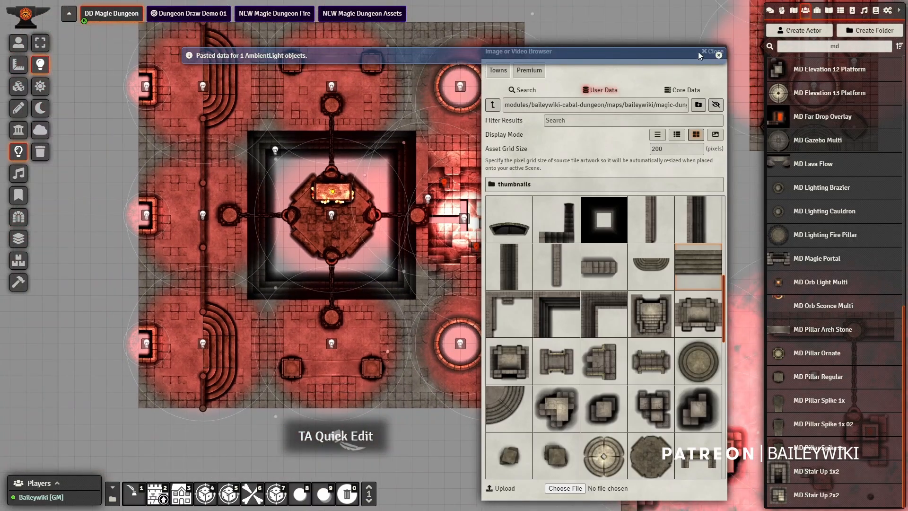
{"action": "left_click_drag", "start_coordinate": [587, 57], "coordinate": [489, 50]}
{"action": "left_click", "coordinate": [618, 44]}
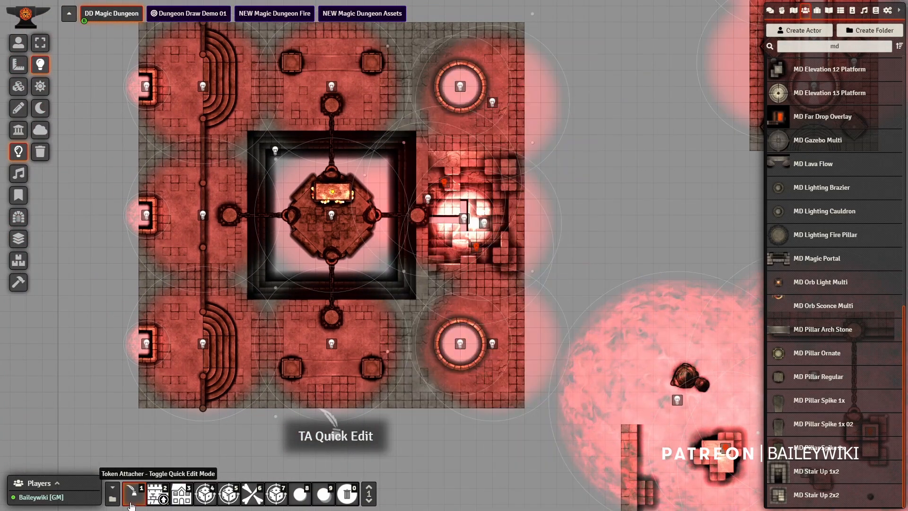
Draw a square dungeon room over the floor around the black pit prefab and apply the custom Stone theme
{"action": "left_click_drag", "start_coordinate": [557, 117], "coordinate": [503, 295]}
{"action": "scroll", "coordinate": [549, 229], "scroll_direction": "down", "scroll_amount": 5}
{"action": "scroll", "coordinate": [550, 230], "scroll_direction": "down", "scroll_amount": 2}
{"action": "left_click_drag", "start_coordinate": [559, 298], "coordinate": [483, 143]}
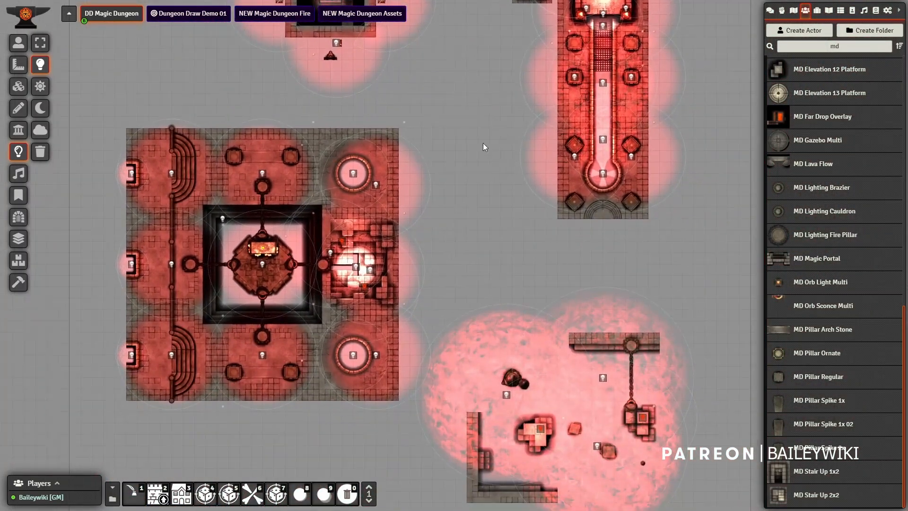
{"action": "left_click_drag", "start_coordinate": [474, 107], "coordinate": [550, 257]}
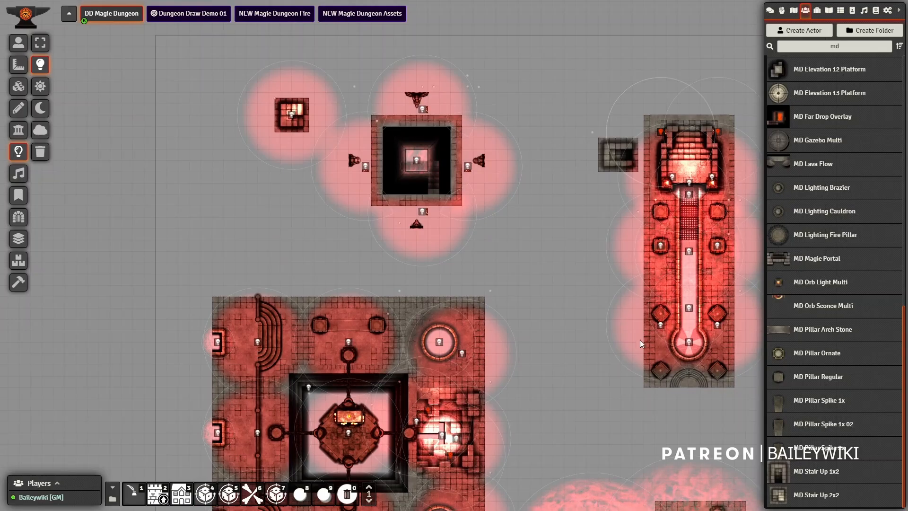
{"action": "left_click_drag", "start_coordinate": [590, 396], "coordinate": [522, 236]}
{"action": "left_click_drag", "start_coordinate": [452, 121], "coordinate": [526, 272]}
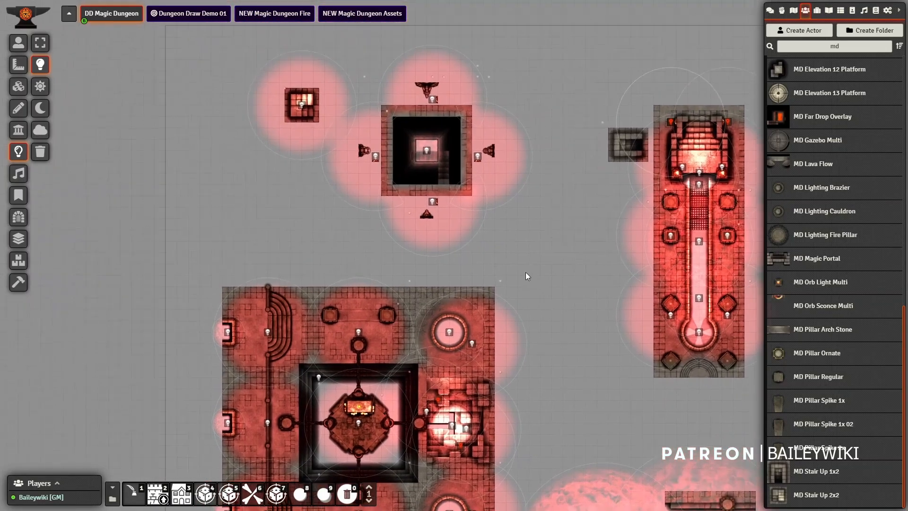
{"action": "left_click", "coordinate": [18, 217]}
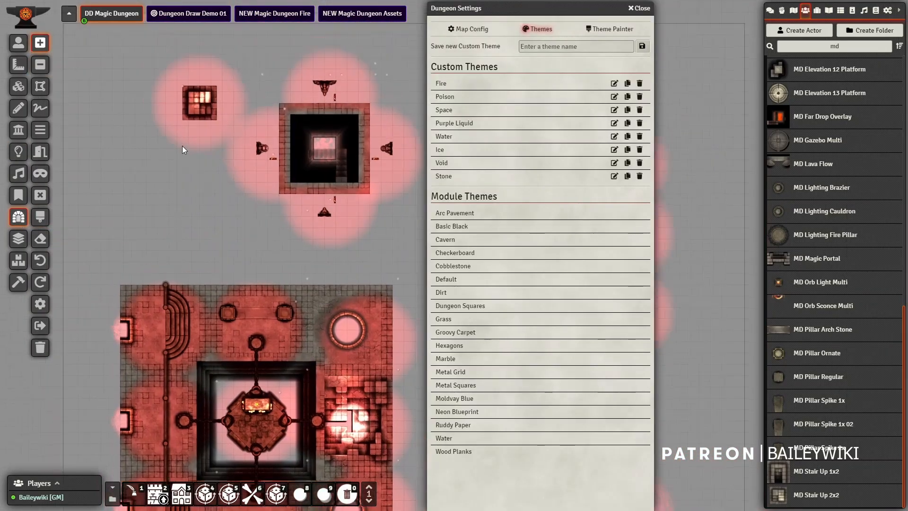
{"action": "scroll", "coordinate": [192, 139], "scroll_direction": "up", "scroll_amount": 1}
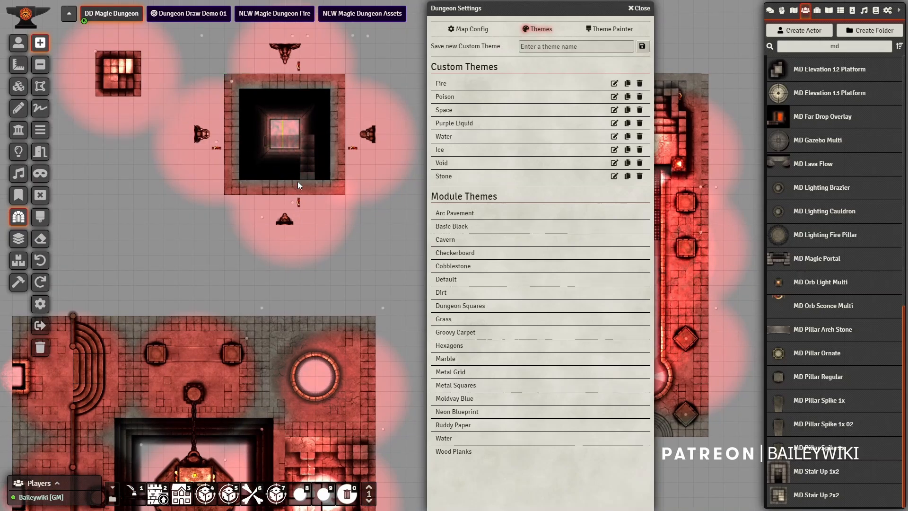
{"action": "left_click_drag", "start_coordinate": [224, 74], "coordinate": [345, 194]}
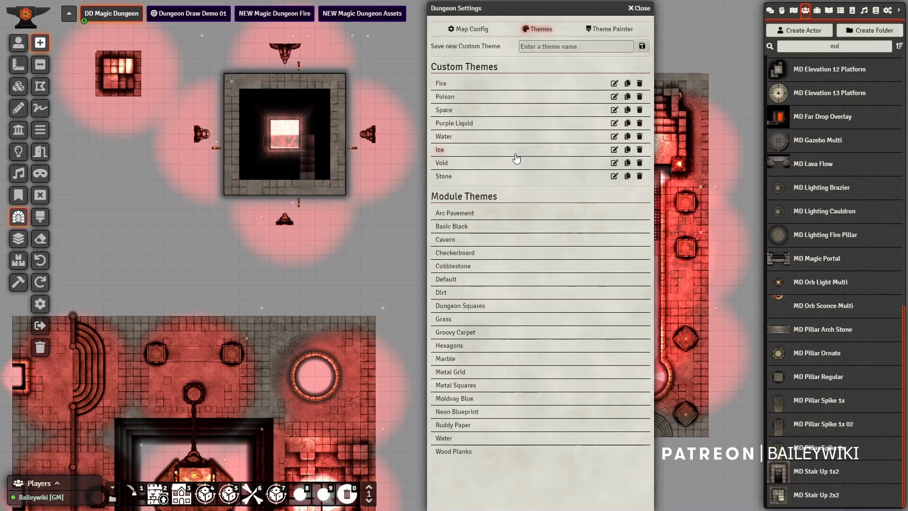
{"action": "left_click", "coordinate": [460, 178]}
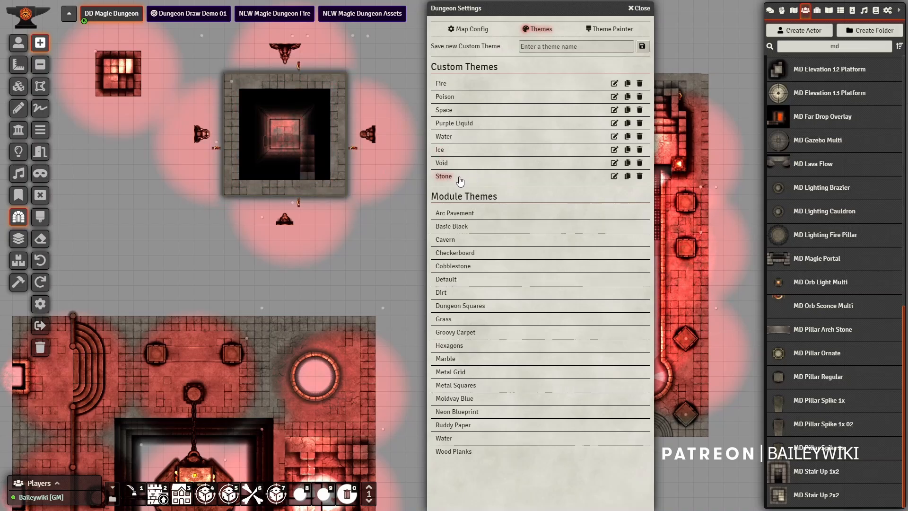
Draw small stone alcoves around the four statues, each joined to one side of the pit room
{"action": "scroll", "coordinate": [243, 99], "scroll_direction": "up", "scroll_amount": 2}
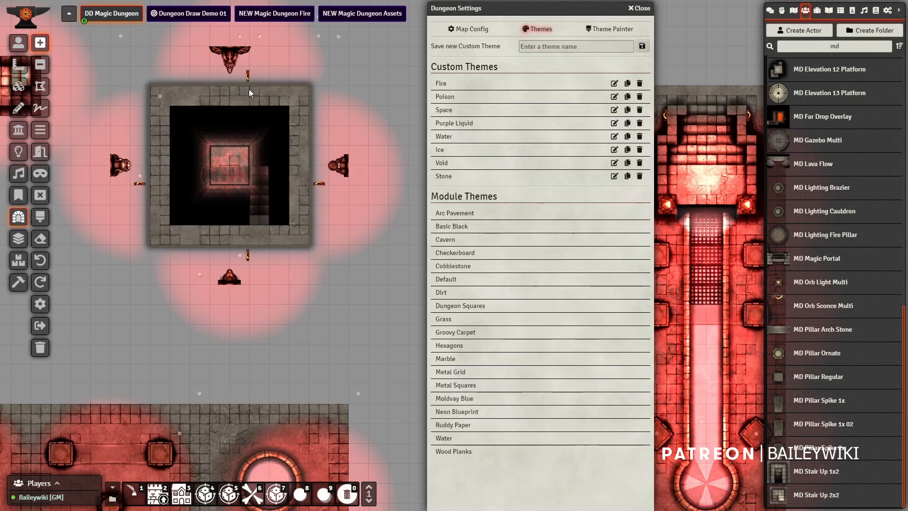
{"action": "left_click_drag", "start_coordinate": [211, 47], "coordinate": [249, 89]}
{"action": "left_click_drag", "start_coordinate": [307, 185], "coordinate": [349, 145]}
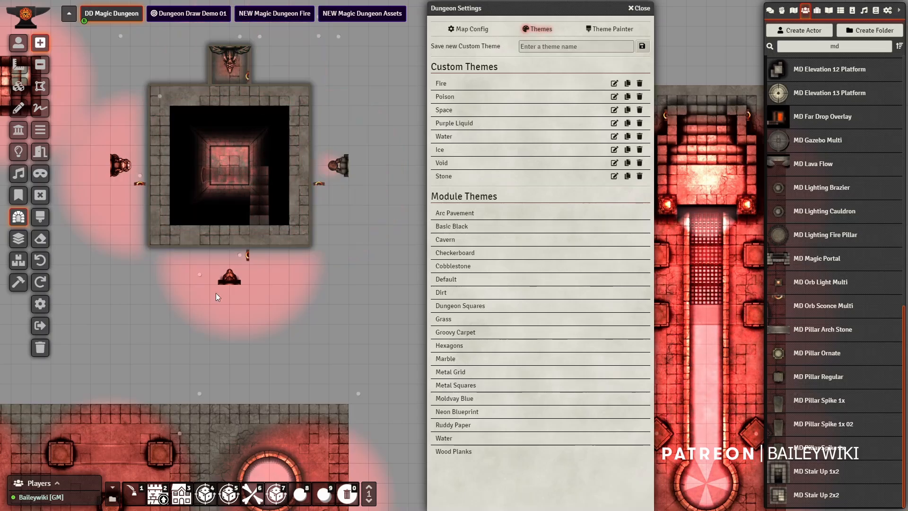
{"action": "mouse_move", "coordinate": [215, 294]}
{"action": "left_mouse_down"}
{"action": "mouse_move", "coordinate": [296, 208]}
{"action": "mouse_move", "coordinate": [299, 174]}
{"action": "mouse_move", "coordinate": [303, 201]}
{"action": "mouse_move", "coordinate": [344, 209]}
{"action": "mouse_move", "coordinate": [337, 208]}
{"action": "left_mouse_up"}
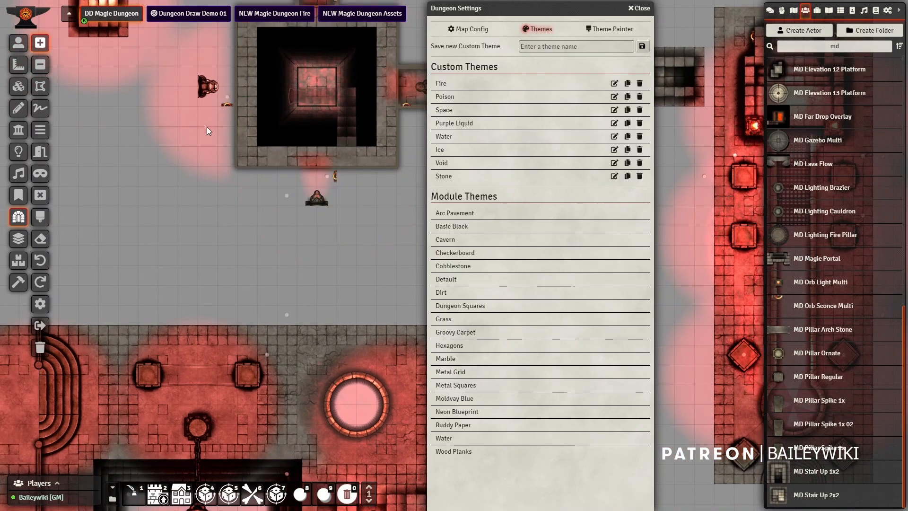
{"action": "left_click_drag", "start_coordinate": [206, 127], "coordinate": [223, 207]}
{"action": "scroll", "coordinate": [345, 138], "scroll_direction": "up", "scroll_amount": 5}
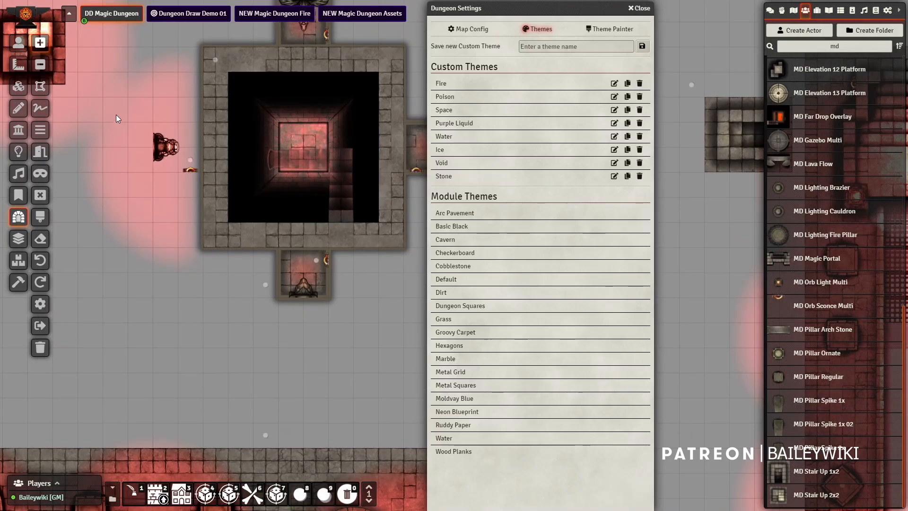
{"action": "mouse_move", "coordinate": [155, 123]}
{"action": "left_mouse_down"}
{"action": "mouse_move", "coordinate": [200, 174]}
{"action": "mouse_move", "coordinate": [213, 171]}
{"action": "mouse_move", "coordinate": [147, 240]}
{"action": "left_mouse_up"}
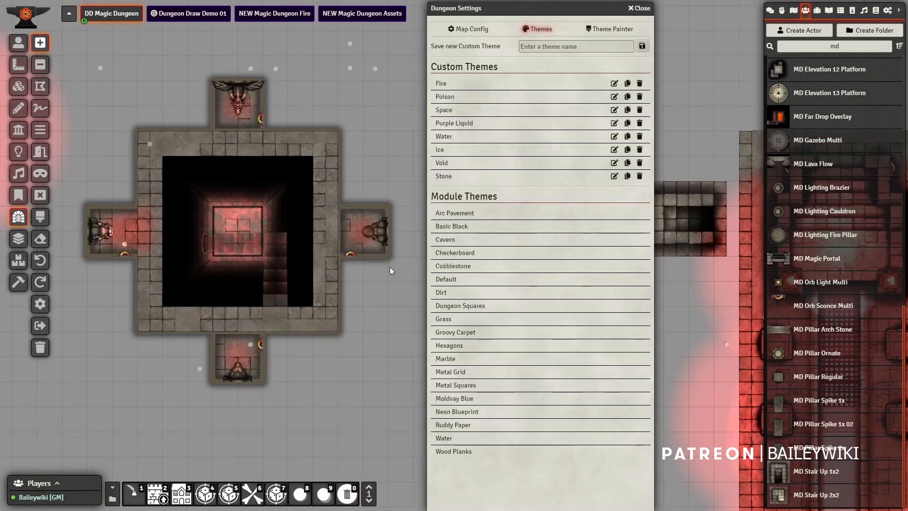
Cycle the statue tile in the pit room's north alcove through its image variants
{"action": "left_click", "coordinate": [19, 87]}
{"action": "left_click", "coordinate": [242, 100]}
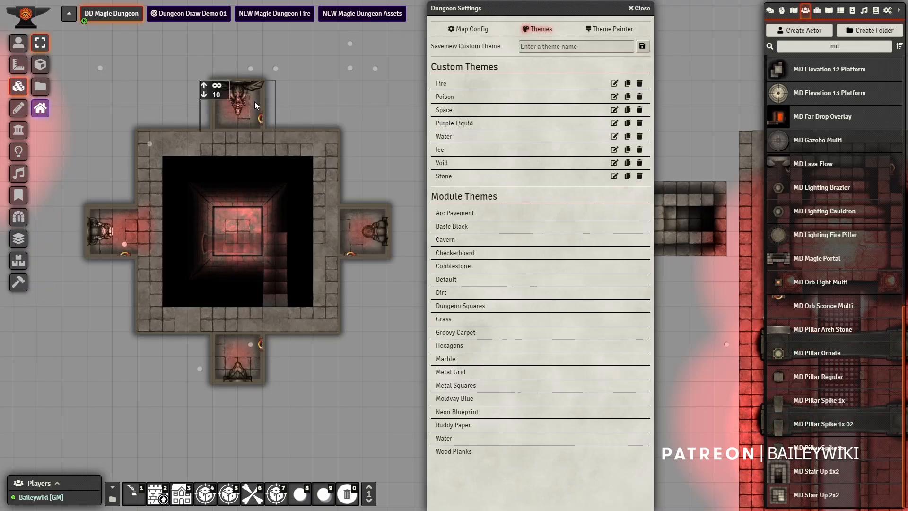
{"action": "right_click", "coordinate": [243, 101]}
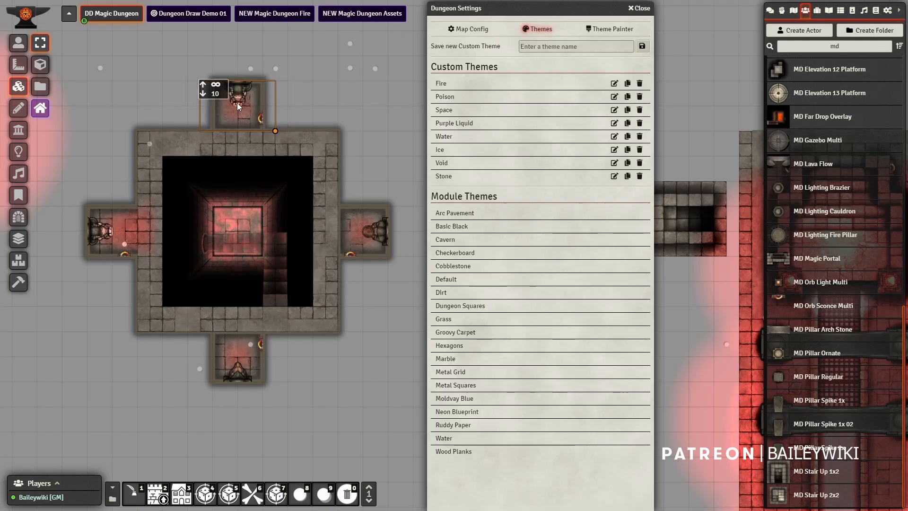
{"action": "left_click", "coordinate": [216, 71]}
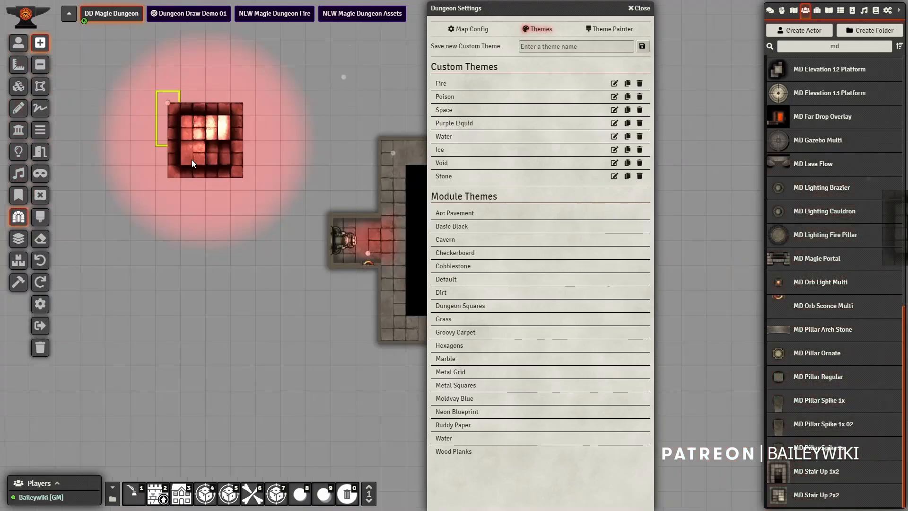
Draw a square stone room around the small stair prefab and connect it to the pit room's northwest corner with a narrow corridor
{"action": "left_click_drag", "start_coordinate": [192, 160], "coordinate": [254, 189]}
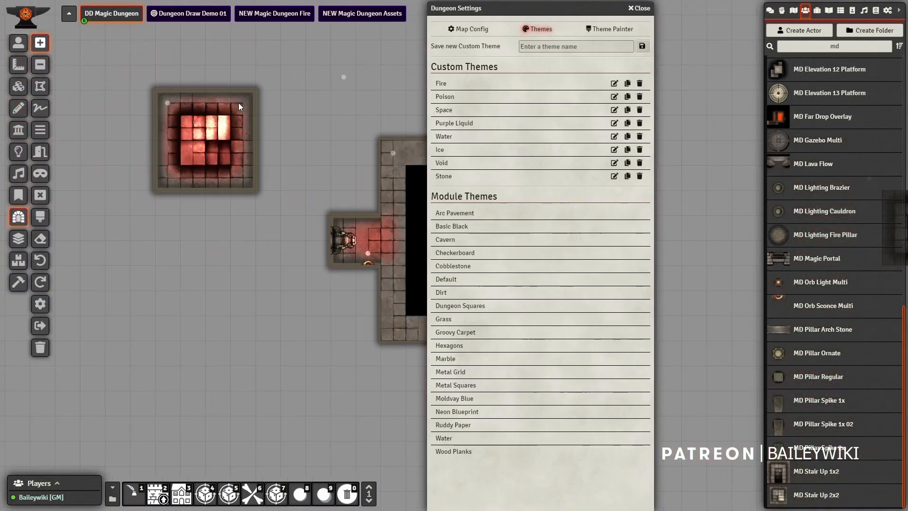
{"action": "left_click_drag", "start_coordinate": [241, 229], "coordinate": [129, 208]}
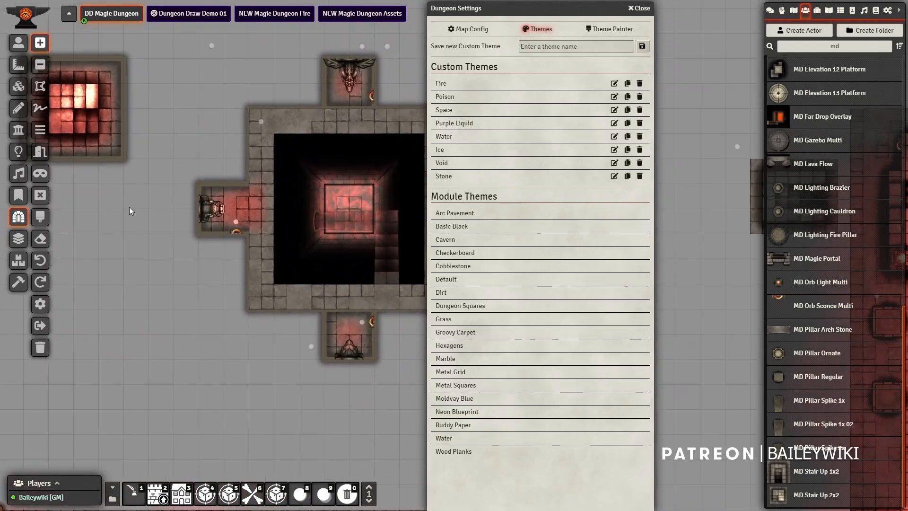
{"action": "left_click_drag", "start_coordinate": [112, 109], "coordinate": [265, 135]}
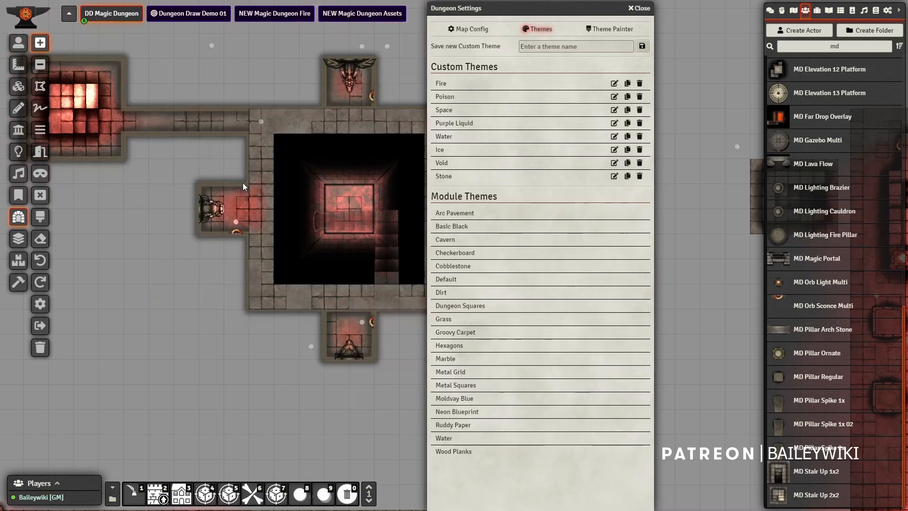
Turn on Token Attacher quick edit mode and unhide the staircase tile inside the black pit
{"action": "left_click_drag", "start_coordinate": [417, 371], "coordinate": [311, 314]}
{"action": "left_click_drag", "start_coordinate": [373, 292], "coordinate": [156, 314]}
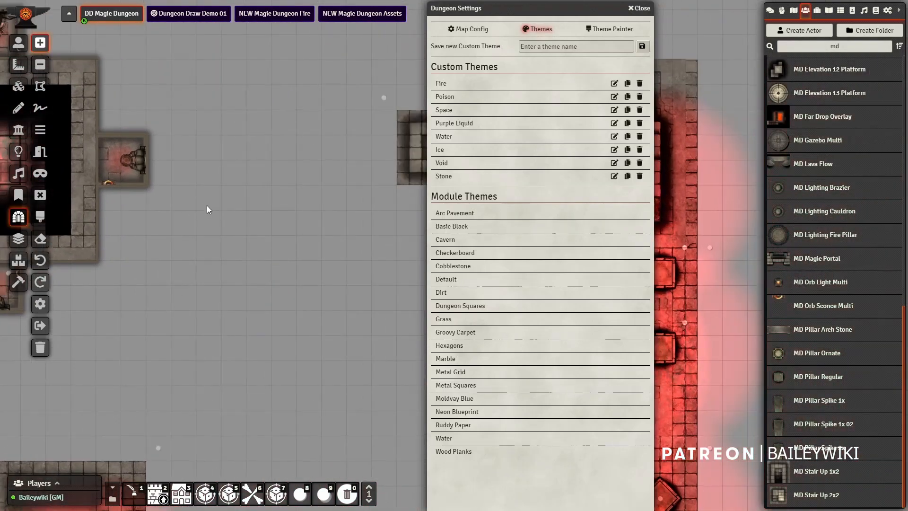
{"action": "left_click_drag", "start_coordinate": [209, 210], "coordinate": [152, 161]}
{"action": "scroll", "coordinate": [225, 205], "scroll_direction": "down", "scroll_amount": 4}
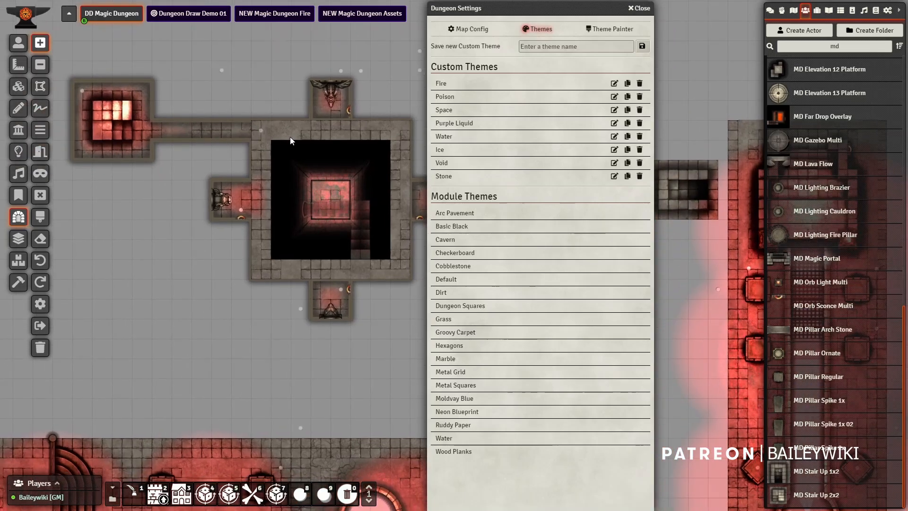
{"action": "left_click_drag", "start_coordinate": [289, 289], "coordinate": [243, 271]}
{"action": "scroll", "coordinate": [244, 231], "scroll_direction": "up", "scroll_amount": 10}
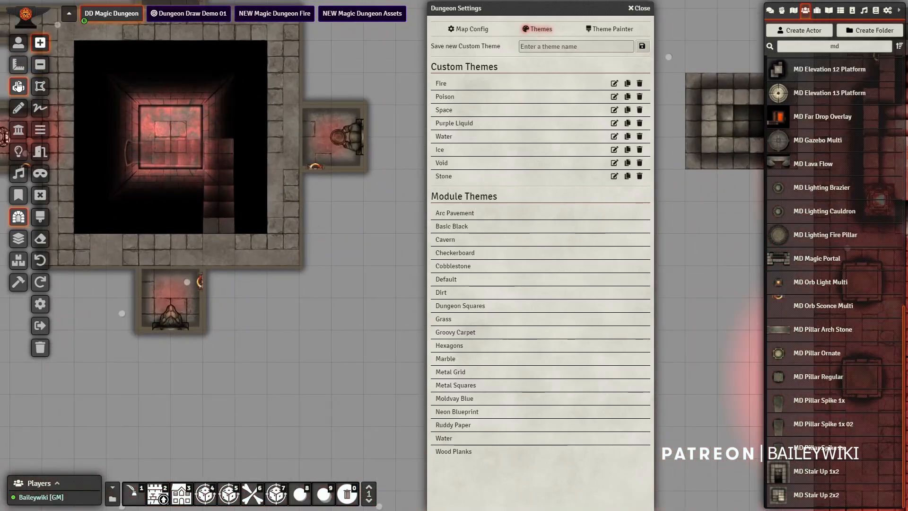
{"action": "left_click", "coordinate": [18, 86]}
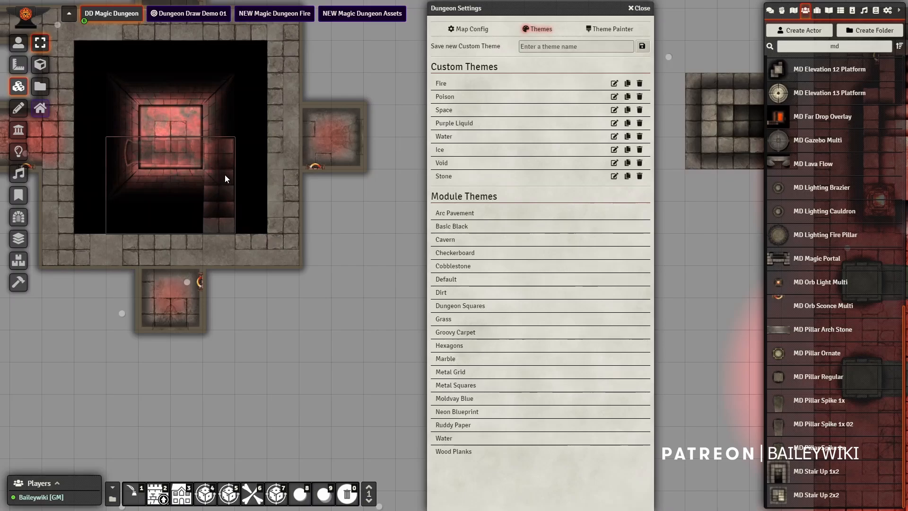
{"action": "left_click", "coordinate": [145, 483]}
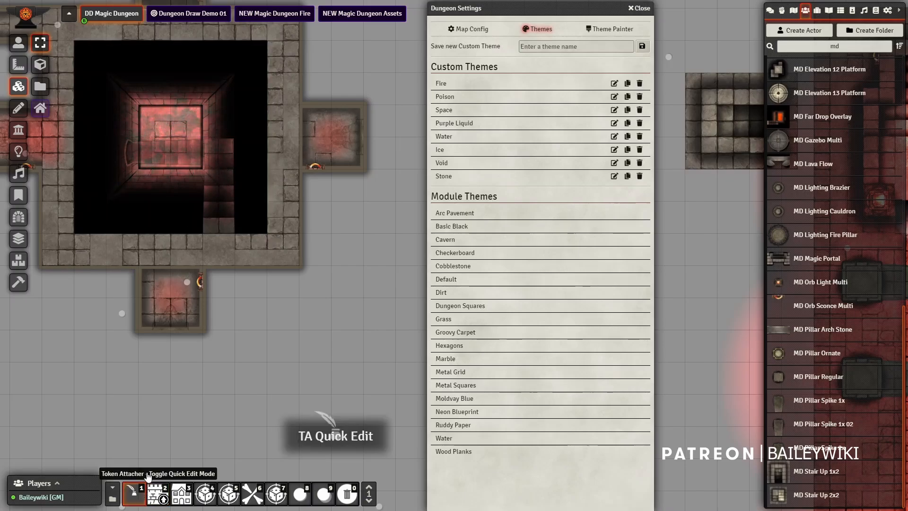
{"action": "left_click", "coordinate": [213, 194]}
{"action": "left_click", "coordinate": [250, 142]}
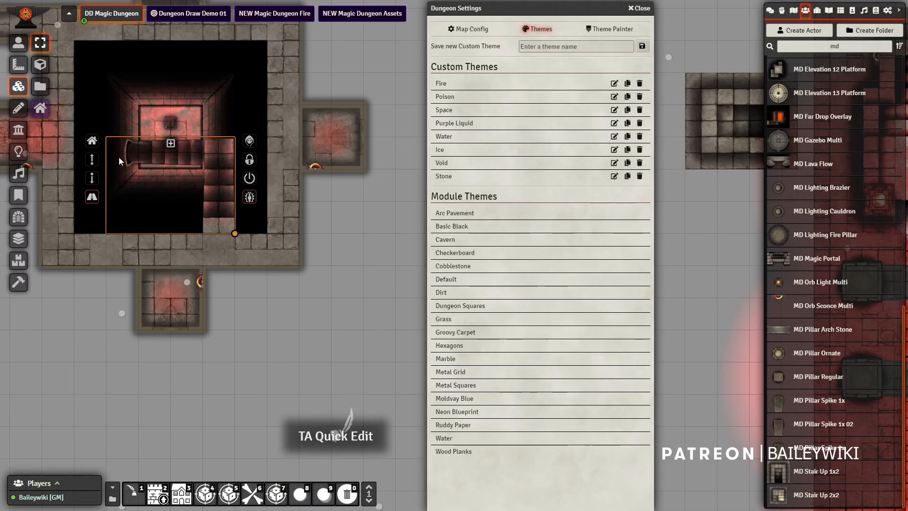
{"action": "left_click", "coordinate": [18, 130]}
{"action": "left_click", "coordinate": [18, 217]}
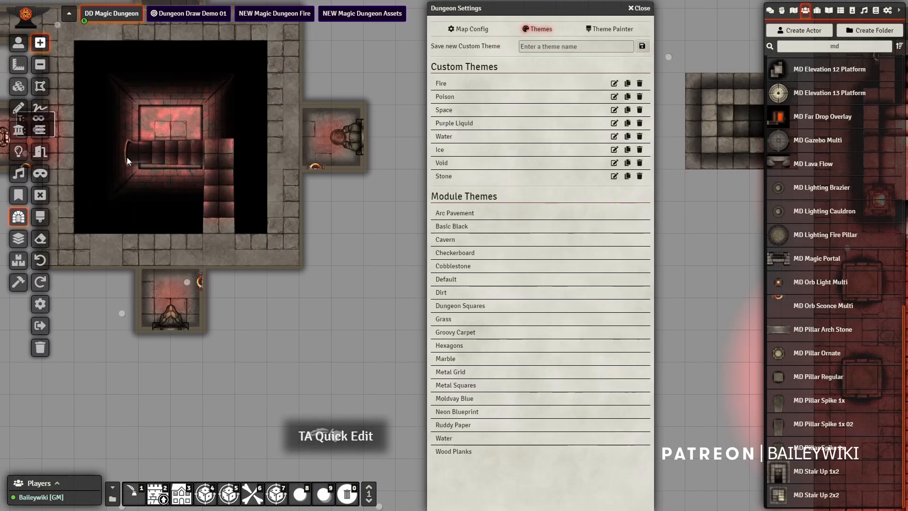
Open the tile image browser and go to the Towns module's active-tiles folder
{"action": "scroll", "coordinate": [144, 230], "scroll_direction": "up", "scroll_amount": 2}
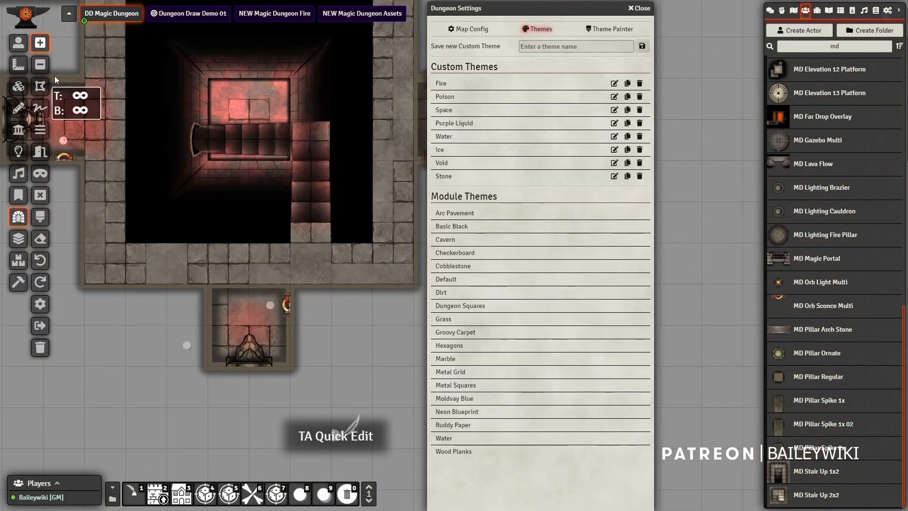
{"action": "left_click", "coordinate": [19, 86]}
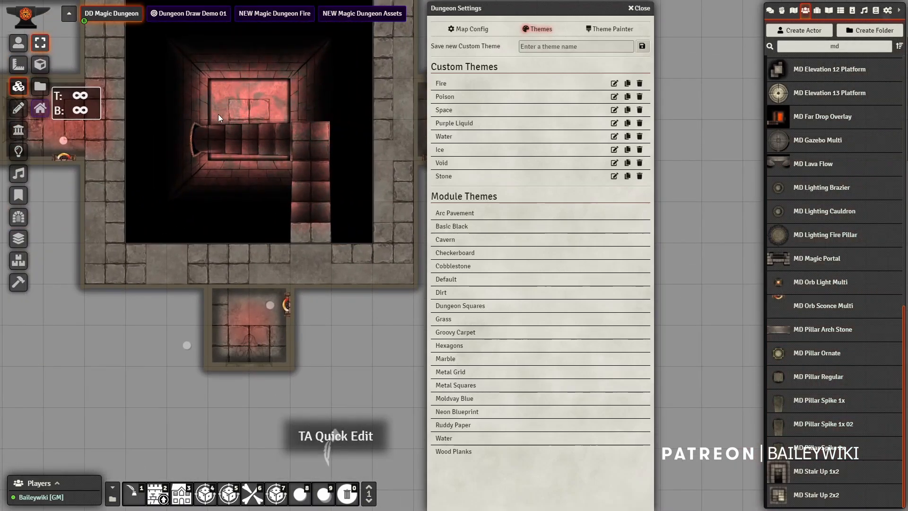
{"action": "left_click", "coordinate": [40, 86]}
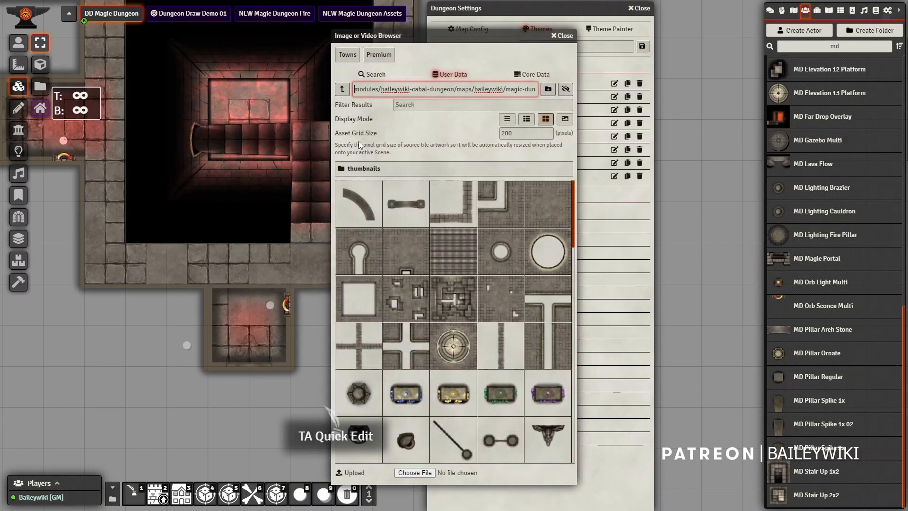
{"action": "left_click", "coordinate": [357, 55]}
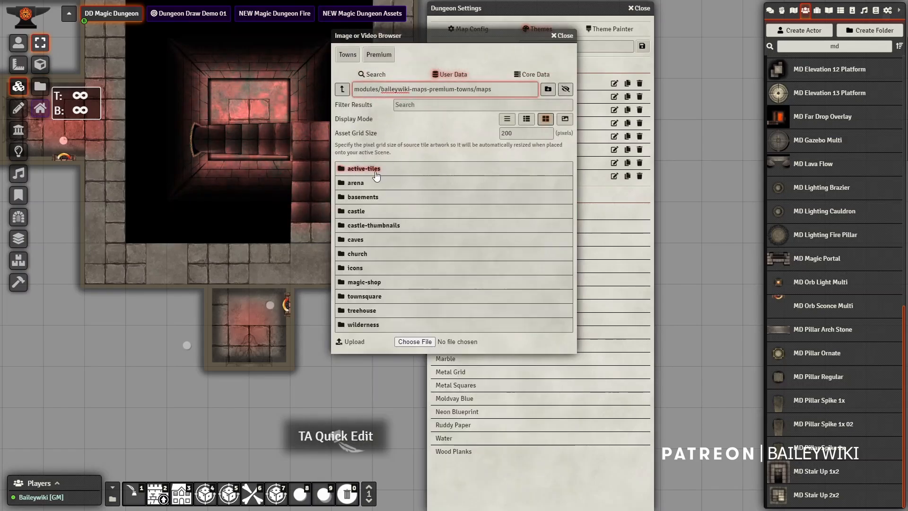
{"action": "left_click", "coordinate": [374, 173]}
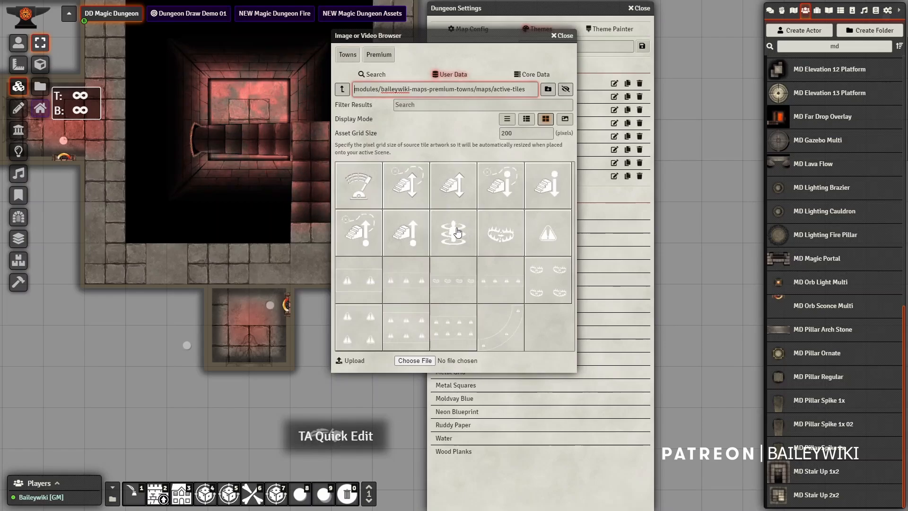
Using a 150-pixel asset grid size, place active-tile-1x1-stair-both.png at the west end of the pit's staircase and hide it
{"action": "left_click", "coordinate": [519, 133]}
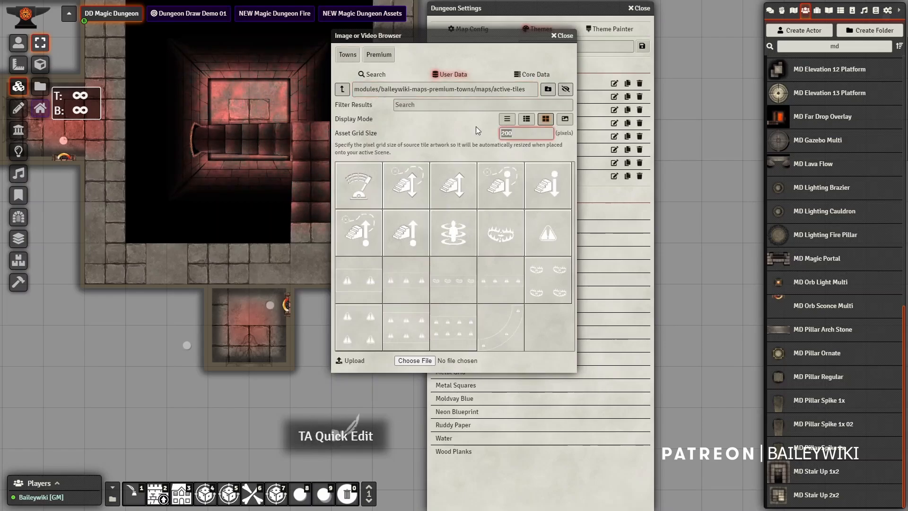
{"action": "key", "text": "BackSpace"}
{"action": "key", "text": "BackSpace"}
{"action": "key", "text": "BackSpace"}
{"action": "type", "text": "150"}
{"action": "key", "text": "Return"}
{"action": "left_click_drag", "start_coordinate": [443, 194], "coordinate": [454, 182]}
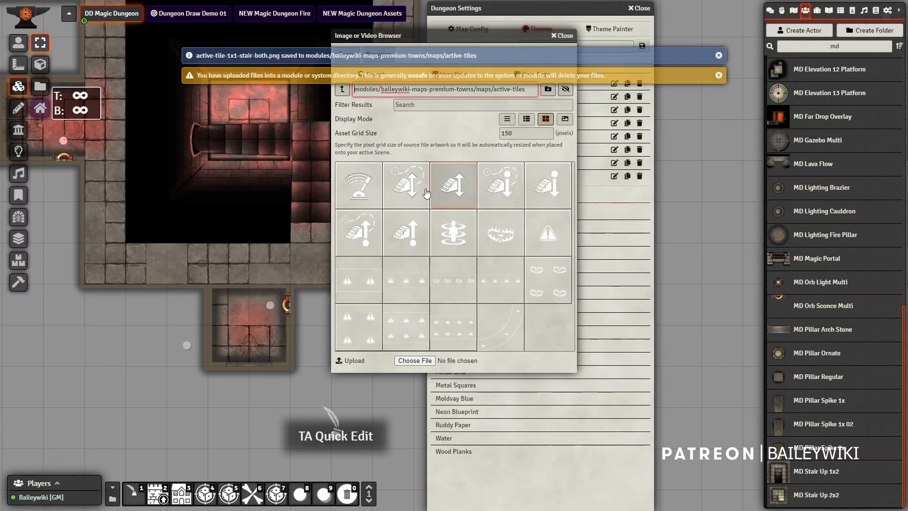
{"action": "left_click_drag", "start_coordinate": [115, 344], "coordinate": [189, 151]}
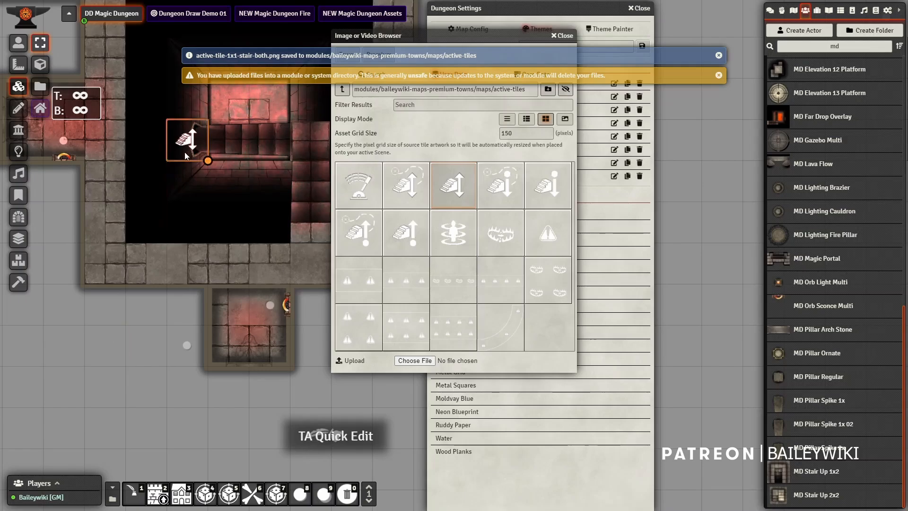
{"action": "right_click", "coordinate": [199, 135]}
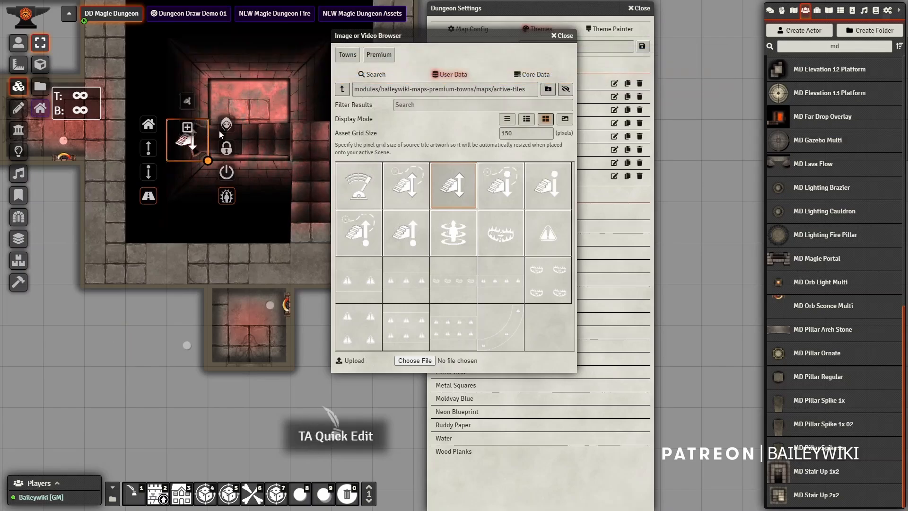
Activate the triggers on the stair marker tile at the west end of the pit's staircase and save the tile
{"action": "double_click", "coordinate": [184, 143]}
{"action": "left_click", "coordinate": [512, 188]}
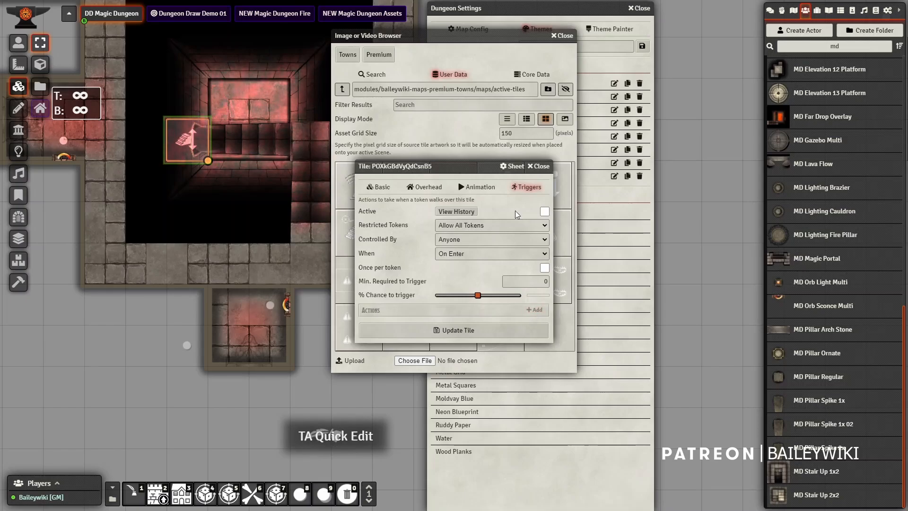
{"action": "left_click_drag", "start_coordinate": [416, 166], "coordinate": [245, 86]}
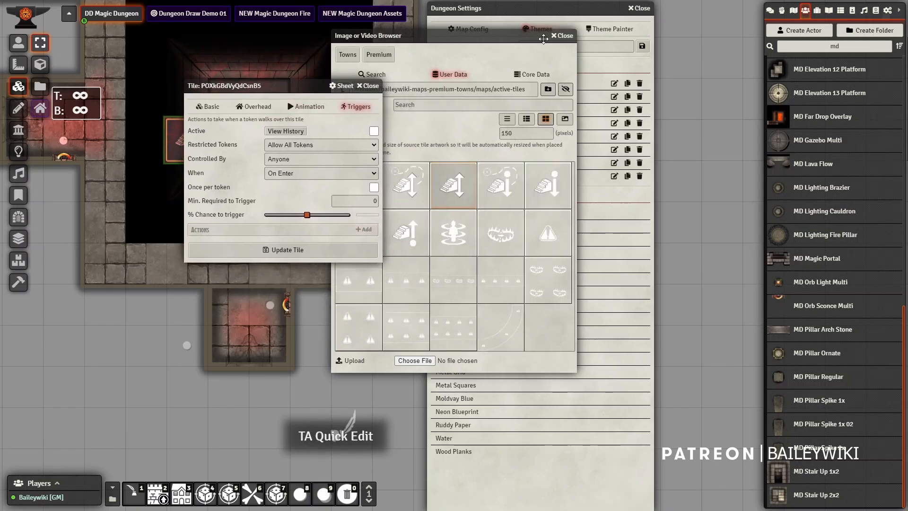
{"action": "left_click", "coordinate": [562, 35]}
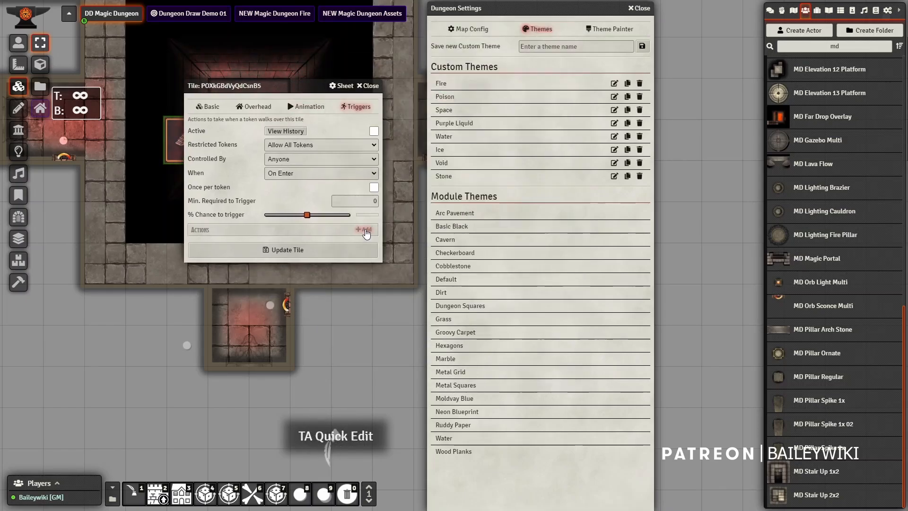
{"action": "left_click", "coordinate": [373, 131]}
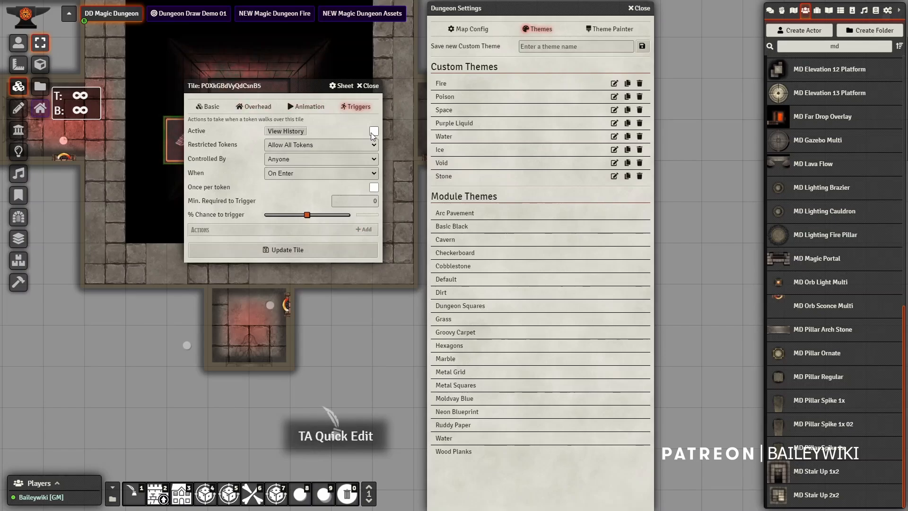
{"action": "left_click", "coordinate": [333, 248]}
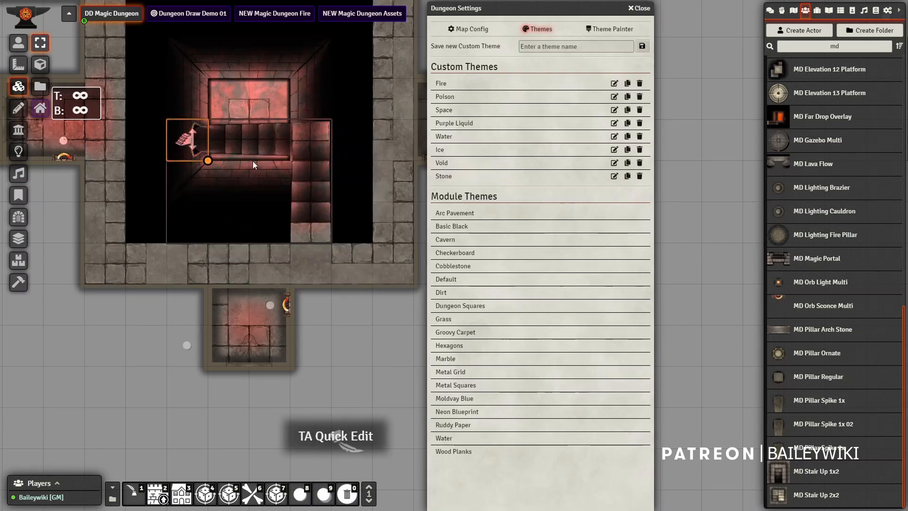
Add a Teleport action to the stair marker tile, sending the triggering token to the stairwell prefab tile with snap to grid, and save it
{"action": "double_click", "coordinate": [188, 133]}
{"action": "left_click", "coordinate": [360, 228]}
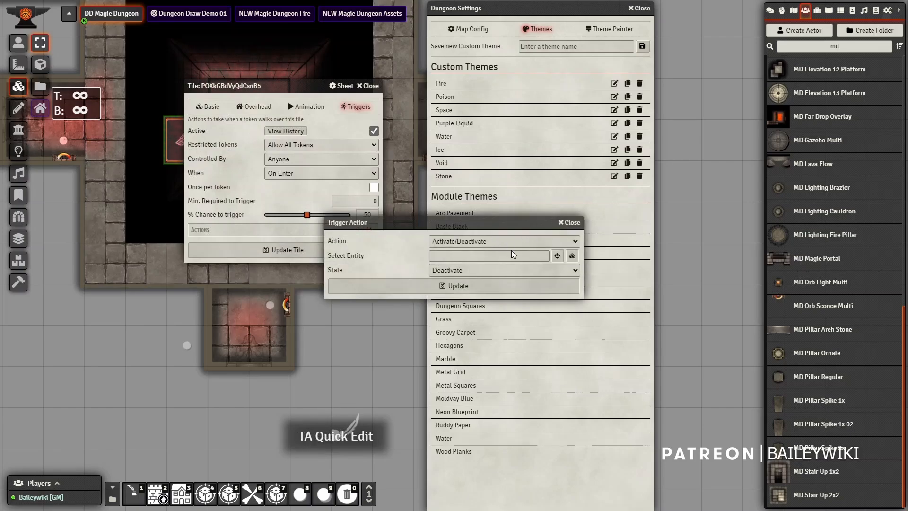
{"action": "left_click", "coordinate": [502, 239]}
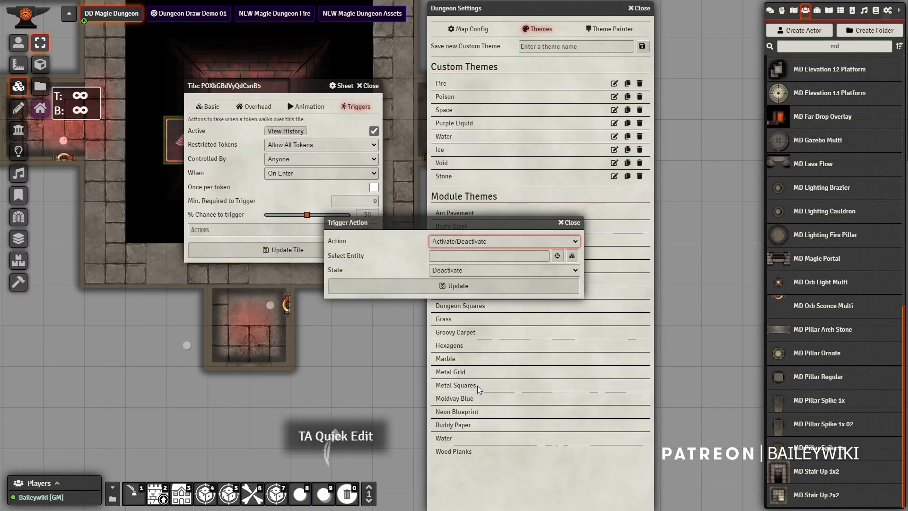
{"action": "left_click", "coordinate": [470, 357]}
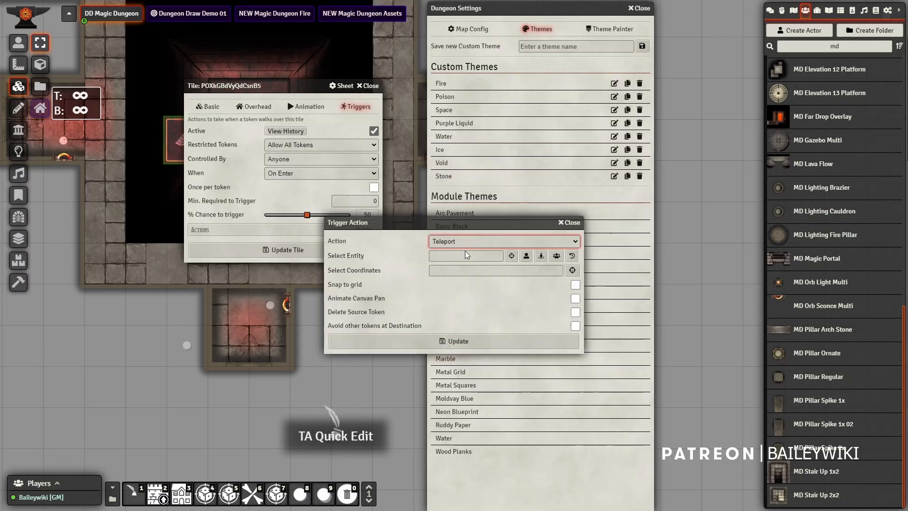
{"action": "left_click", "coordinate": [528, 257]}
{"action": "left_click", "coordinate": [573, 270]}
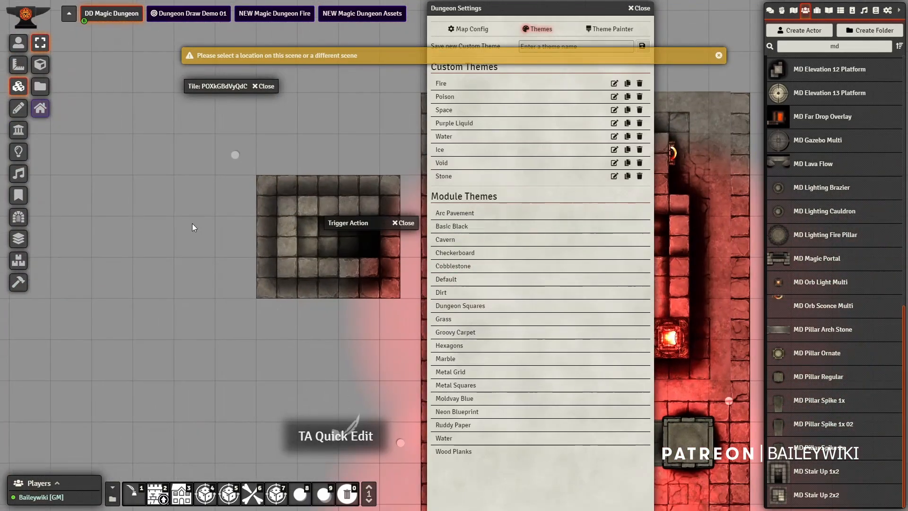
{"action": "left_click", "coordinate": [310, 229]}
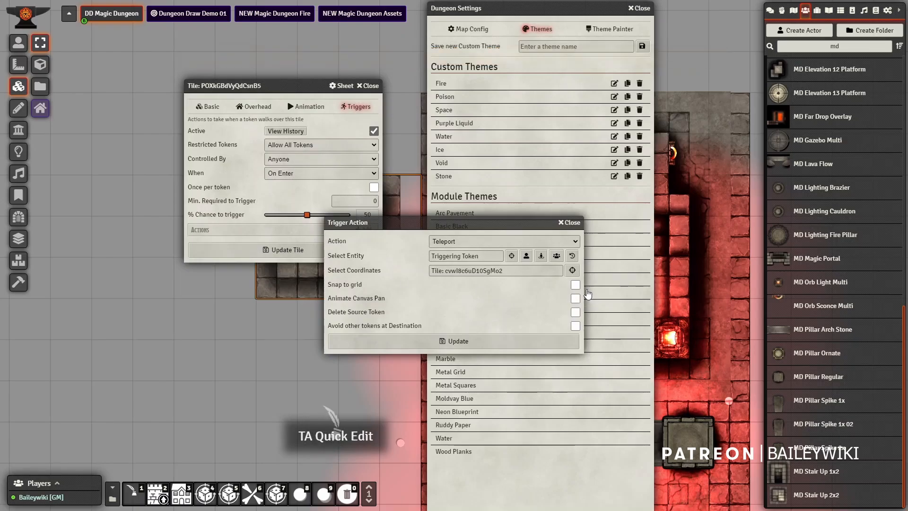
{"action": "left_click", "coordinate": [575, 284]}
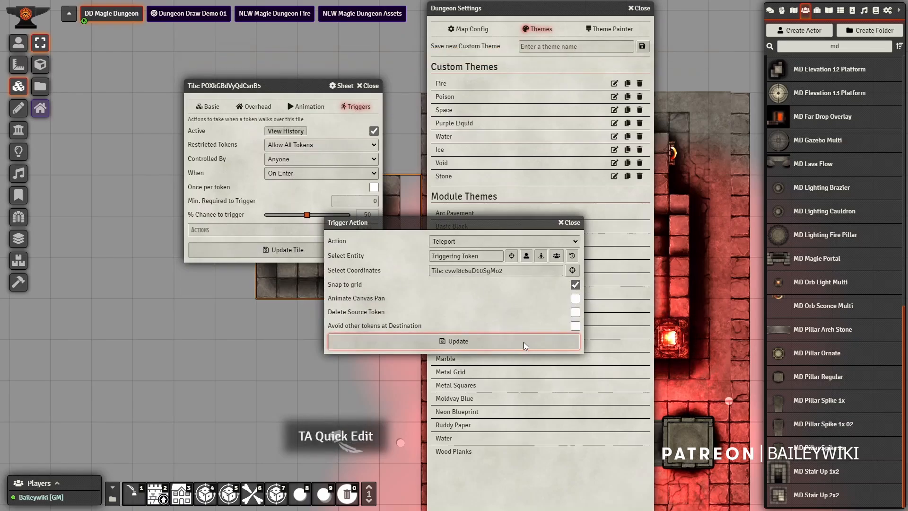
{"action": "left_click", "coordinate": [506, 340]}
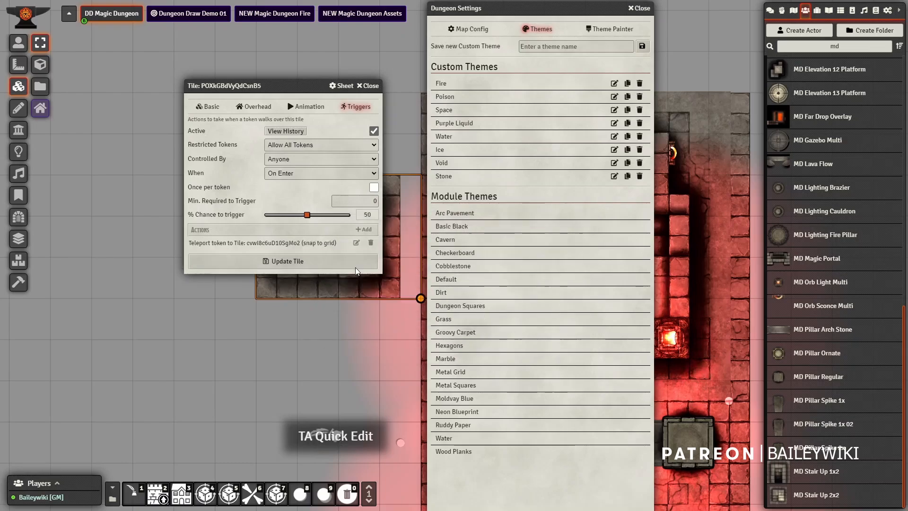
{"action": "left_click", "coordinate": [290, 263]}
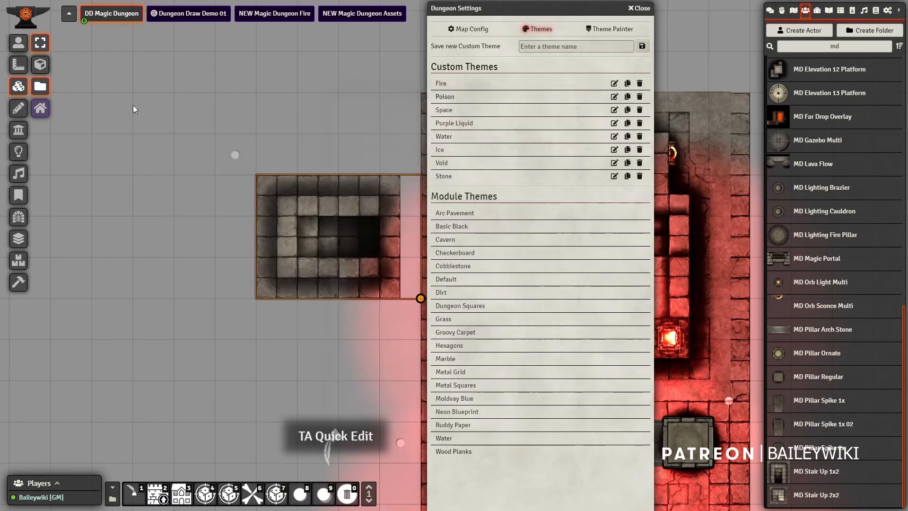
Place the one-square teleport marker tile from the active-tiles folder just west of the stairwell prefab and hide it
{"action": "left_click", "coordinate": [41, 85]}
{"action": "left_click_drag", "start_coordinate": [257, 262], "coordinate": [203, 247]}
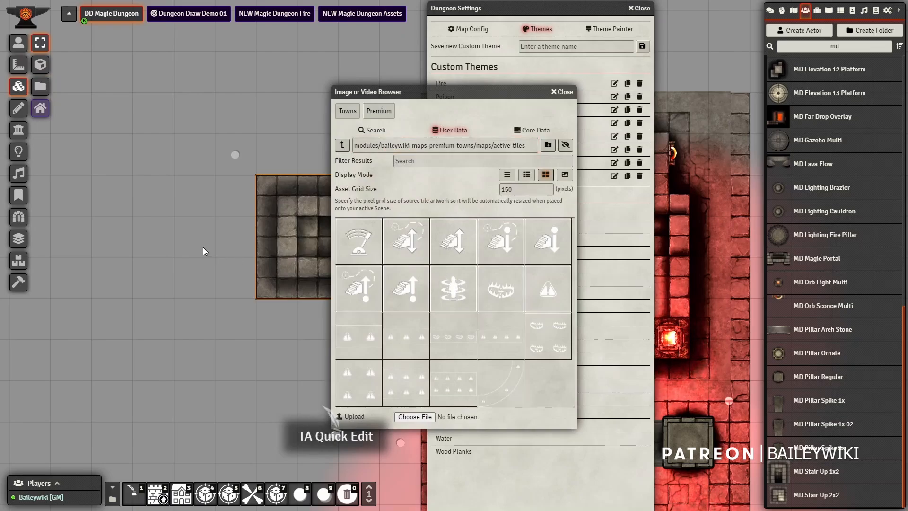
{"action": "right_click", "coordinate": [194, 239]}
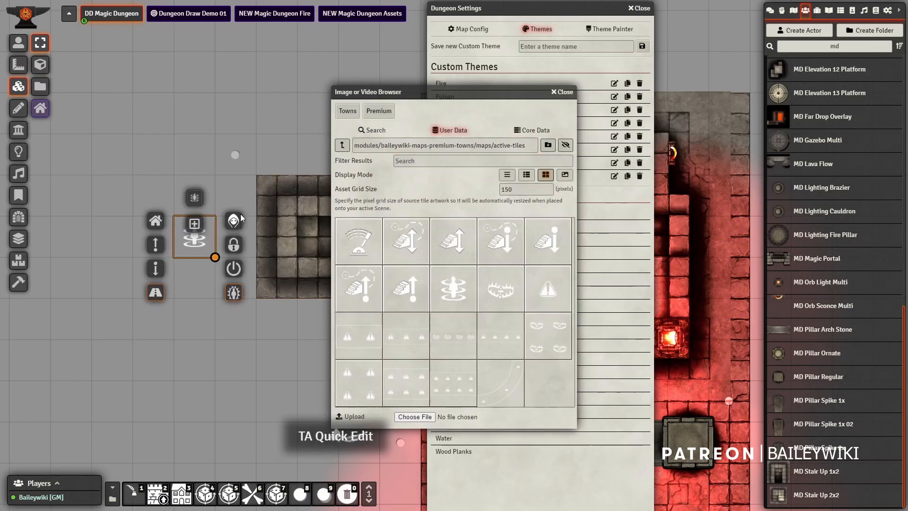
Activate the triggers on the teleport marker tile beside the stairwell and save the tile
{"action": "double_click", "coordinate": [197, 240]}
{"action": "left_click", "coordinate": [526, 187]}
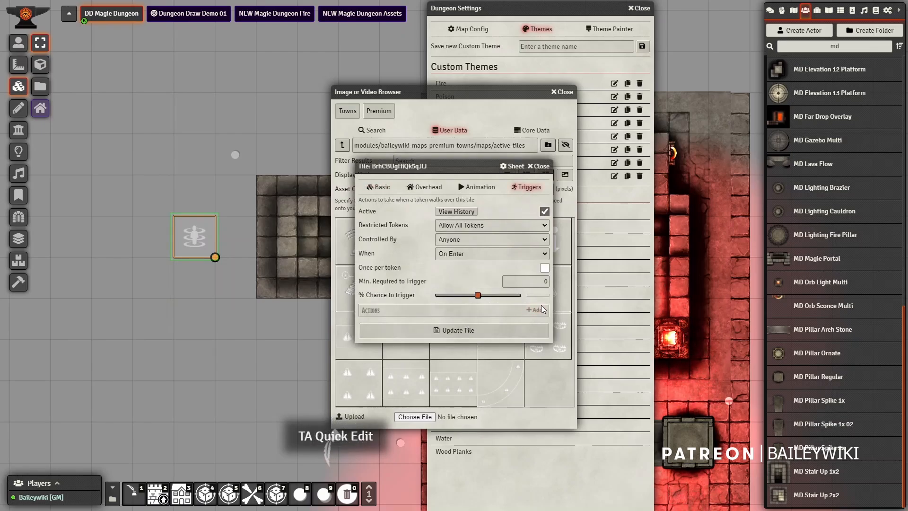
{"action": "left_click", "coordinate": [488, 327]}
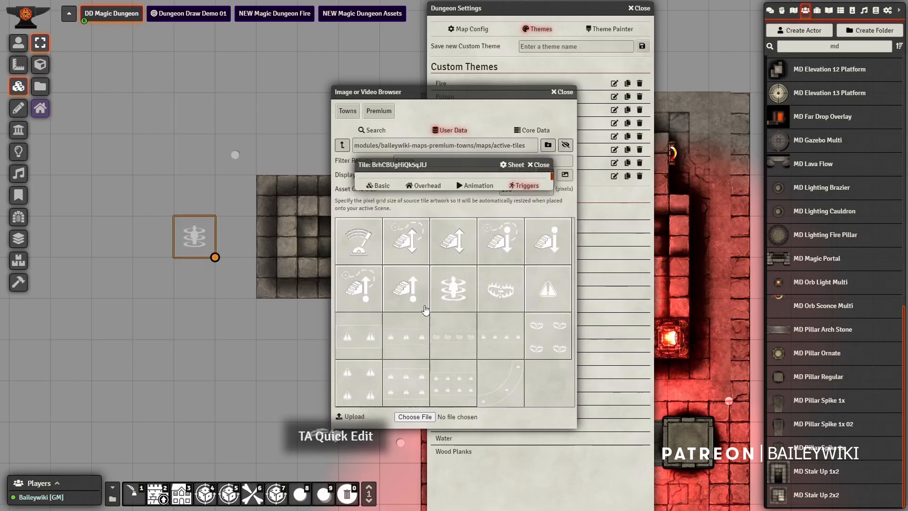
Add a Teleport action for the triggering token to the teleport marker tile beside the stairwell
{"action": "double_click", "coordinate": [189, 244]}
{"action": "left_click", "coordinate": [537, 309]}
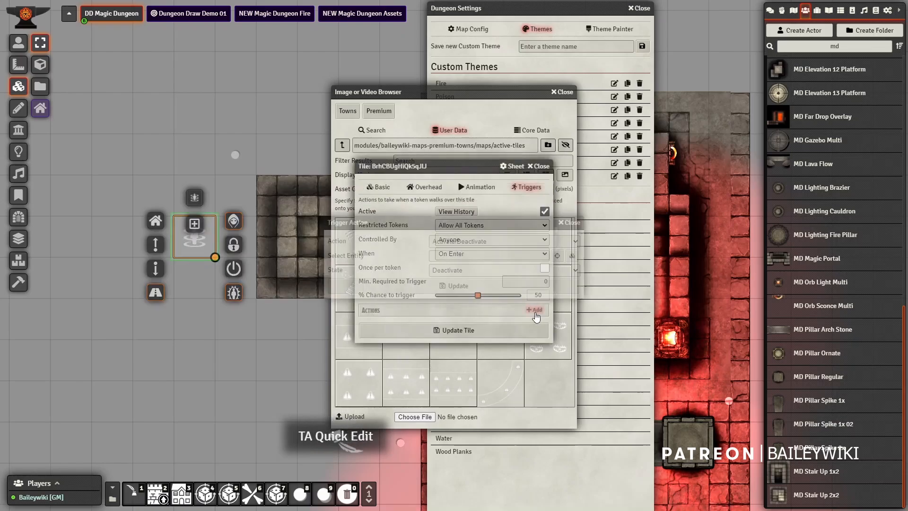
{"action": "left_click_drag", "start_coordinate": [436, 222], "coordinate": [370, 217]}
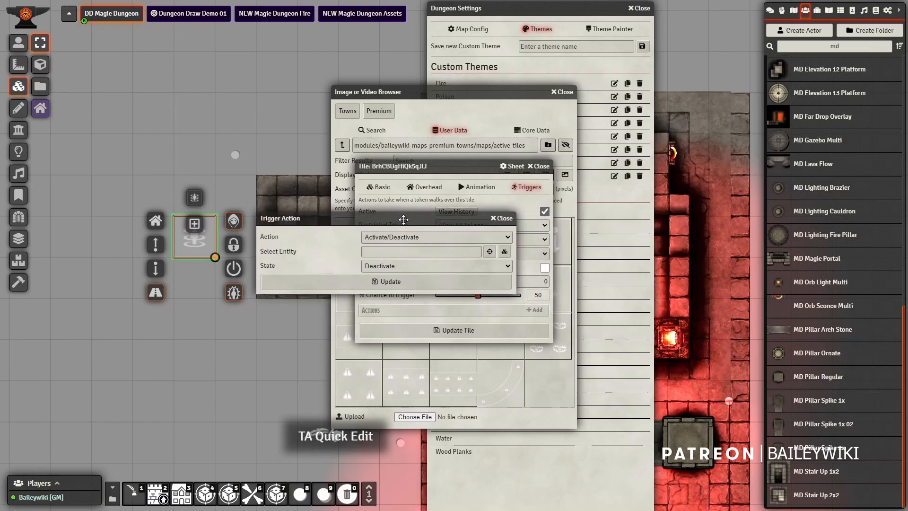
{"action": "left_click", "coordinate": [425, 235]}
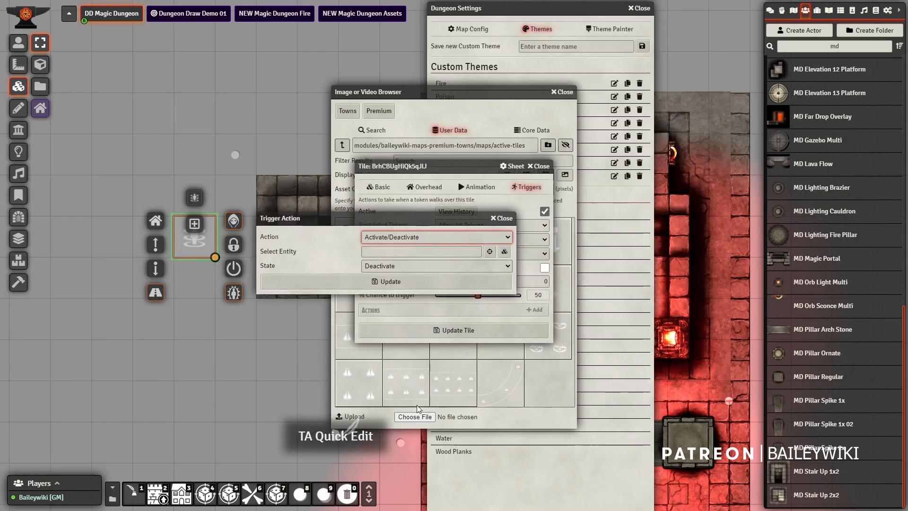
{"action": "left_click", "coordinate": [408, 365]}
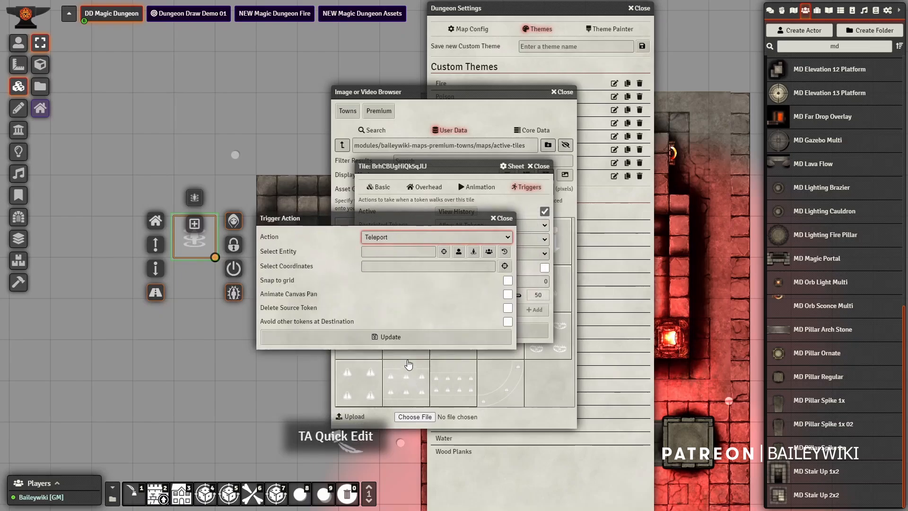
{"action": "left_click", "coordinate": [459, 251]}
Set the teleport destination to the pit's stair marker tile with snap to grid, save the tile and close the image browser
{"action": "left_click", "coordinate": [506, 267]}
{"action": "left_click_drag", "start_coordinate": [246, 302], "coordinate": [488, 268]}
{"action": "left_click_drag", "start_coordinate": [227, 288], "coordinate": [406, 294]}
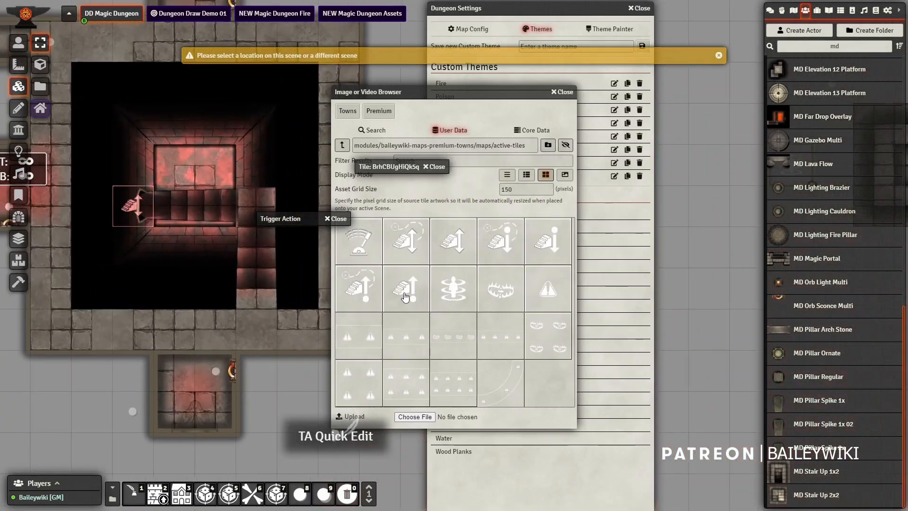
{"action": "left_click", "coordinate": [136, 209]}
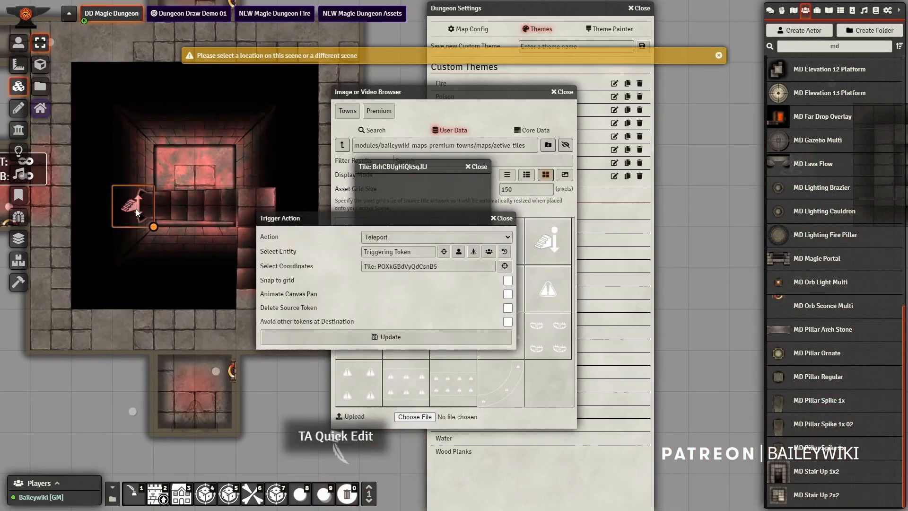
{"action": "left_click", "coordinate": [508, 280]}
{"action": "left_click", "coordinate": [466, 335]}
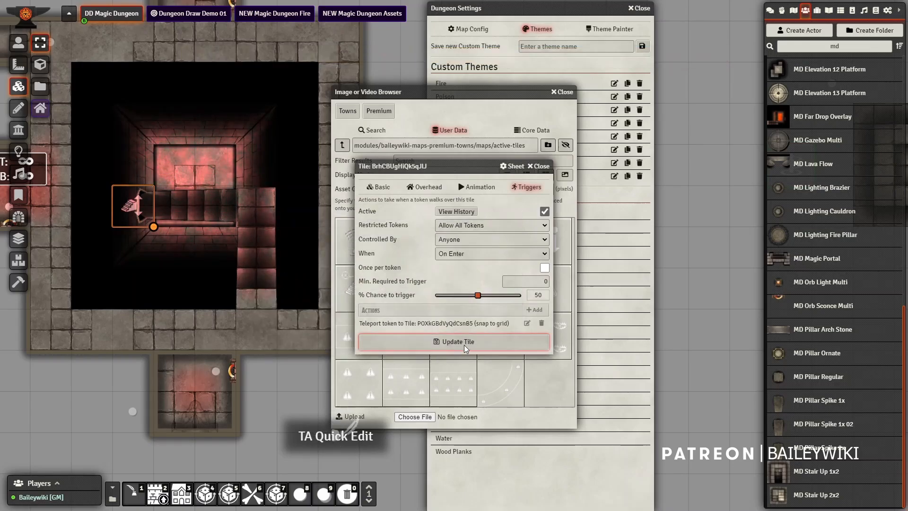
{"action": "left_click", "coordinate": [464, 345]}
{"action": "left_click", "coordinate": [564, 94]}
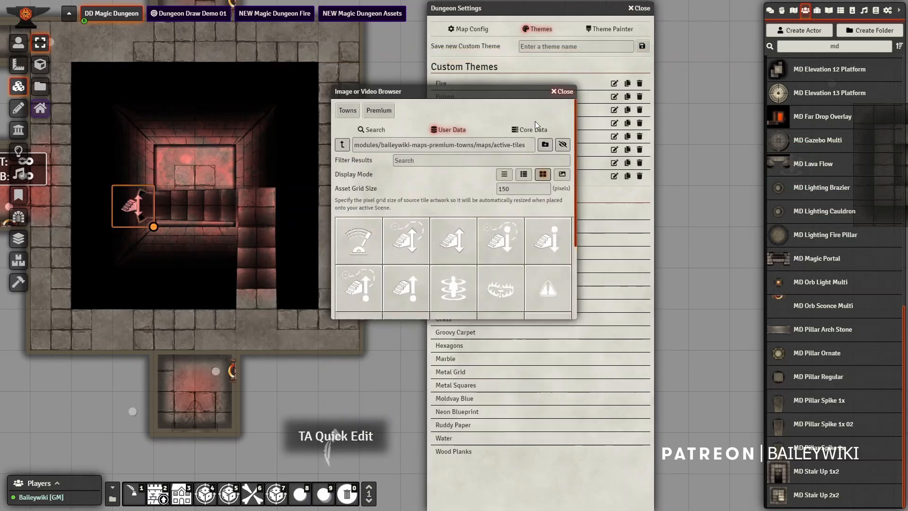
Close the dungeon settings and draw a stone room around the stairwell prefab, reaching east to the edge of the fire hall
{"action": "scroll", "coordinate": [409, 234], "scroll_direction": "down", "scroll_amount": 9}
{"action": "left_click_drag", "start_coordinate": [325, 292], "coordinate": [123, 265]}
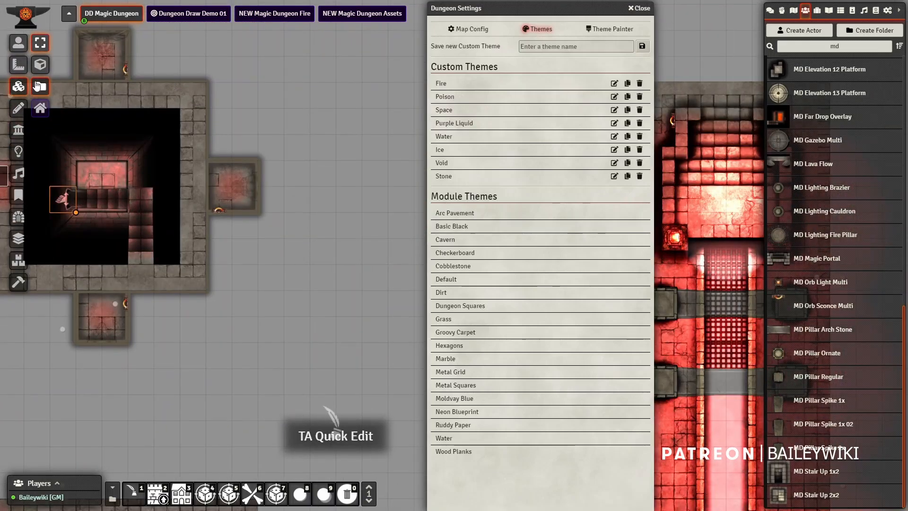
{"action": "left_click", "coordinate": [18, 216]}
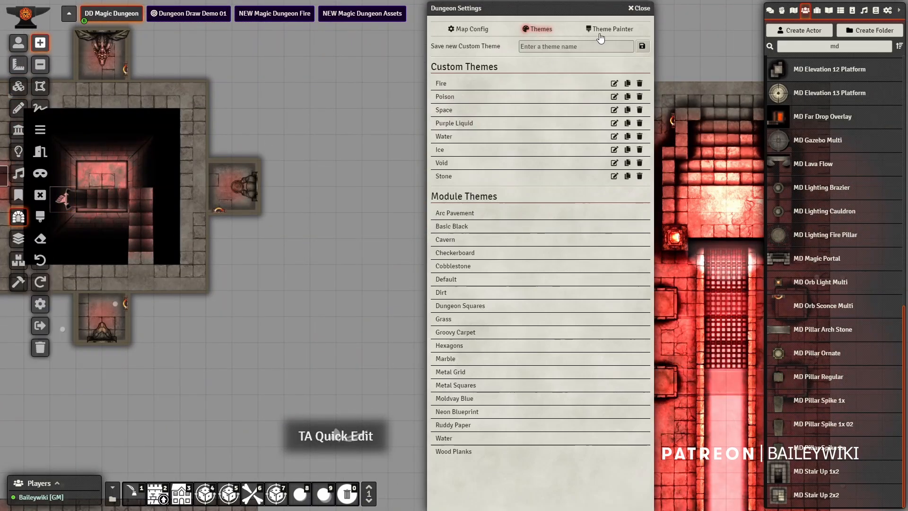
{"action": "left_click", "coordinate": [641, 9]}
{"action": "left_click_drag", "start_coordinate": [551, 225], "coordinate": [312, 218]}
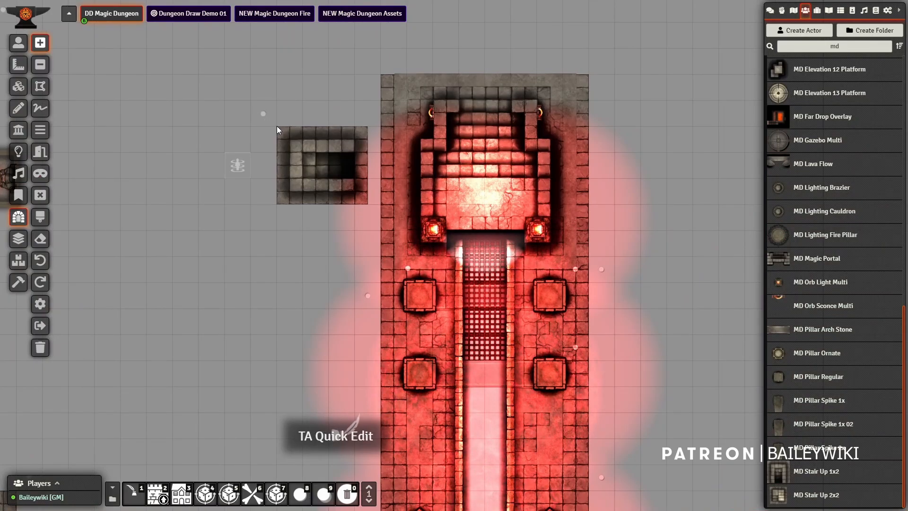
{"action": "mouse_move", "coordinate": [277, 127]}
{"action": "left_mouse_down"}
{"action": "mouse_move", "coordinate": [376, 211]}
{"action": "mouse_move", "coordinate": [382, 207]}
{"action": "left_mouse_up"}
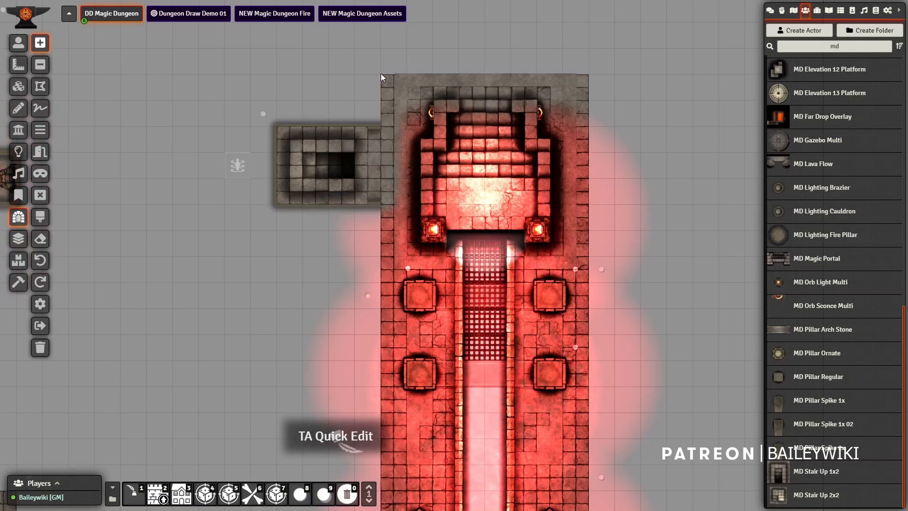
Draw a stone room around the fire hall prefab and a wider rectangular room across its middle, extending past both side walls
{"action": "mouse_move", "coordinate": [381, 73]}
{"action": "left_mouse_down"}
{"action": "mouse_move", "coordinate": [461, 312]}
{"action": "mouse_move", "coordinate": [568, 473]}
{"action": "mouse_move", "coordinate": [584, 477]}
{"action": "mouse_move", "coordinate": [589, 414]}
{"action": "left_mouse_up"}
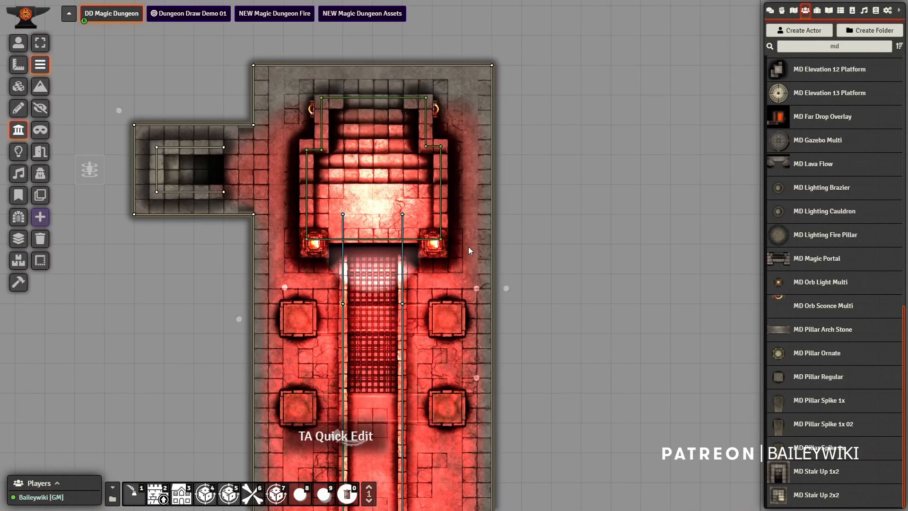
{"action": "scroll", "coordinate": [469, 213], "scroll_direction": "down", "scroll_amount": 2}
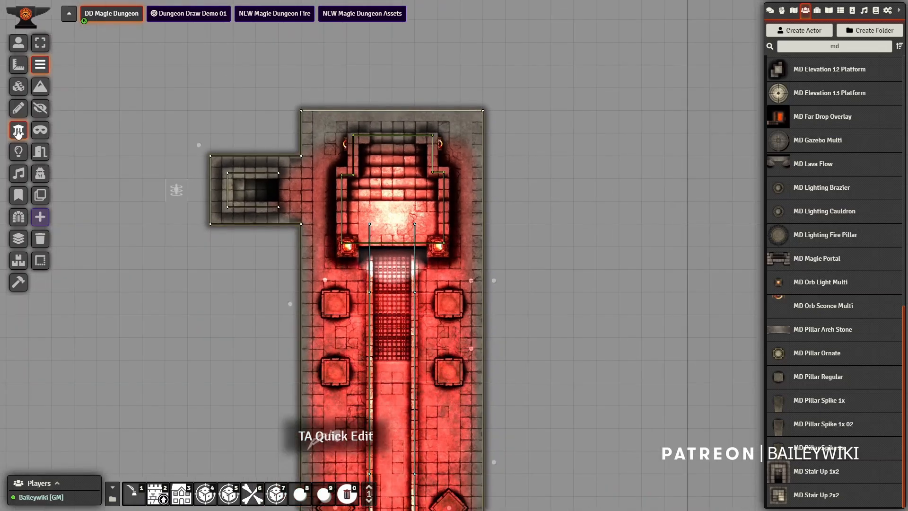
{"action": "left_click", "coordinate": [18, 216]}
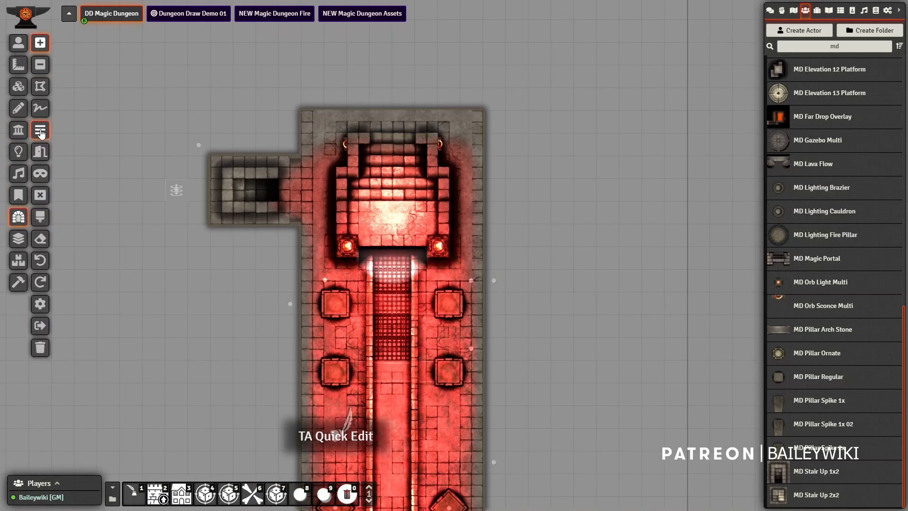
{"action": "left_click_drag", "start_coordinate": [284, 304], "coordinate": [550, 388]}
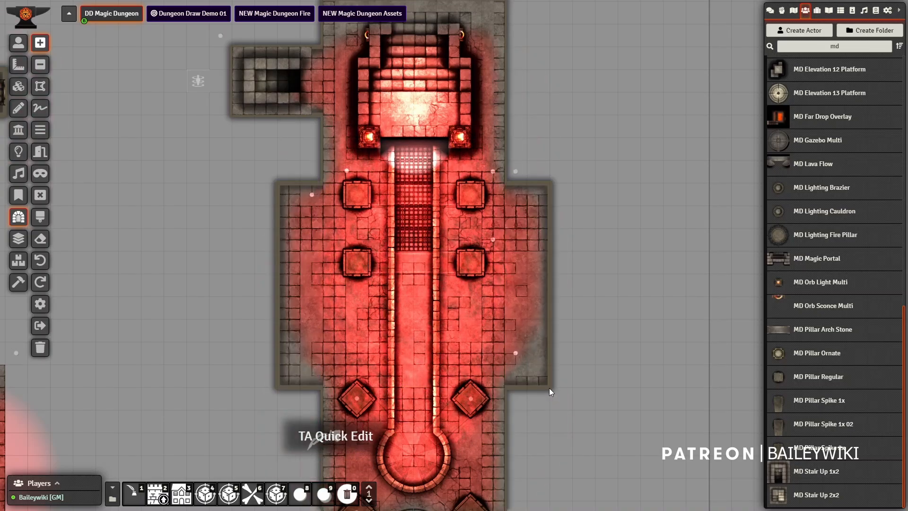
Draw a small rectangular stone alcove centred on the north wall of the fire hall
{"action": "scroll", "coordinate": [599, 271], "scroll_direction": "up", "scroll_amount": 3}
{"action": "scroll", "coordinate": [586, 268], "scroll_direction": "up", "scroll_amount": 1}
{"action": "left_click_drag", "start_coordinate": [621, 304], "coordinate": [650, 157]}
{"action": "scroll", "coordinate": [569, 226], "scroll_direction": "down", "scroll_amount": 6}
{"action": "left_click_drag", "start_coordinate": [599, 216], "coordinate": [581, 350]}
{"action": "scroll", "coordinate": [595, 175], "scroll_direction": "up", "scroll_amount": 6}
{"action": "left_click_drag", "start_coordinate": [598, 180], "coordinate": [560, 339]}
{"action": "scroll", "coordinate": [511, 187], "scroll_direction": "up", "scroll_amount": 4}
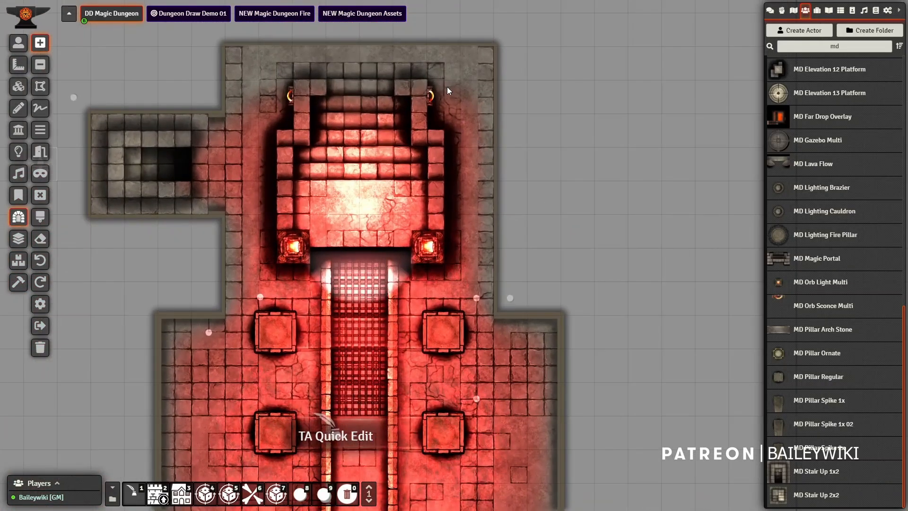
{"action": "left_click_drag", "start_coordinate": [391, 84], "coordinate": [382, 179]}
{"action": "left_click_drag", "start_coordinate": [317, 74], "coordinate": [384, 146]}
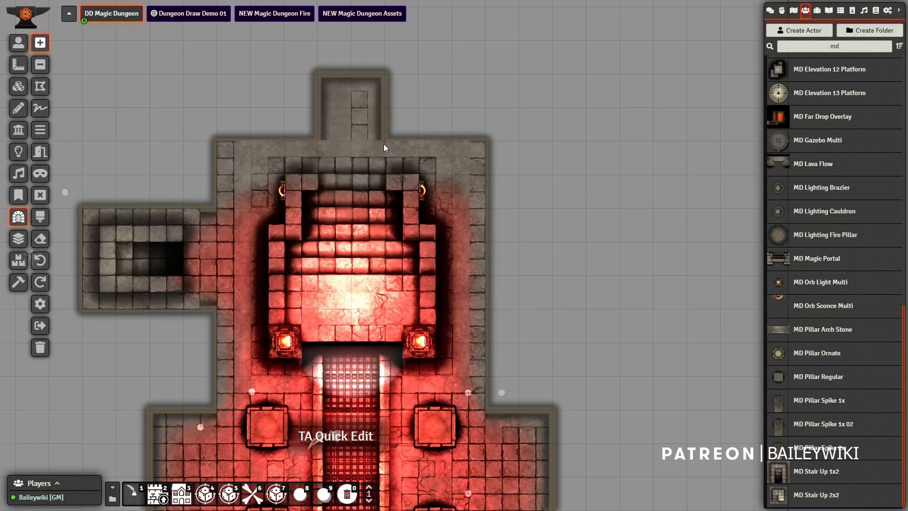
Draw a rectangular stone room around the lava prefab with broken platforms south of the fire hall
{"action": "scroll", "coordinate": [581, 310], "scroll_direction": "down", "scroll_amount": 2}
{"action": "scroll", "coordinate": [581, 310], "scroll_direction": "down", "scroll_amount": 4}
{"action": "left_click_drag", "start_coordinate": [603, 305], "coordinate": [641, 104]}
{"action": "mouse_move", "coordinate": [594, 395]}
{"action": "left_mouse_down"}
{"action": "mouse_move", "coordinate": [600, 222]}
{"action": "mouse_move", "coordinate": [578, 331]}
{"action": "left_mouse_up"}
{"action": "scroll", "coordinate": [400, 284], "scroll_direction": "down", "scroll_amount": 7}
{"action": "left_click_drag", "start_coordinate": [398, 466], "coordinate": [427, 167]}
{"action": "scroll", "coordinate": [444, 168], "scroll_direction": "up", "scroll_amount": 5}
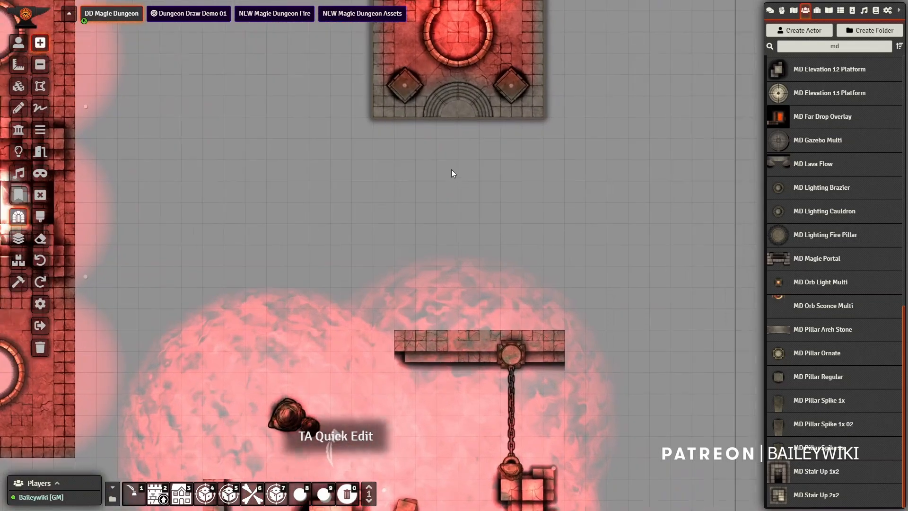
{"action": "left_click_drag", "start_coordinate": [442, 230], "coordinate": [461, 62]}
{"action": "left_click_drag", "start_coordinate": [271, 205], "coordinate": [305, 160]}
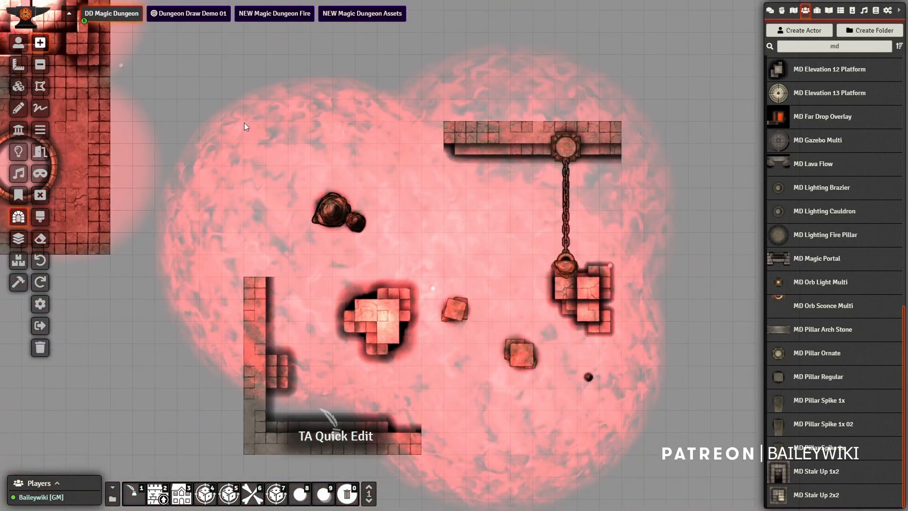
{"action": "left_click_drag", "start_coordinate": [244, 122], "coordinate": [621, 455]}
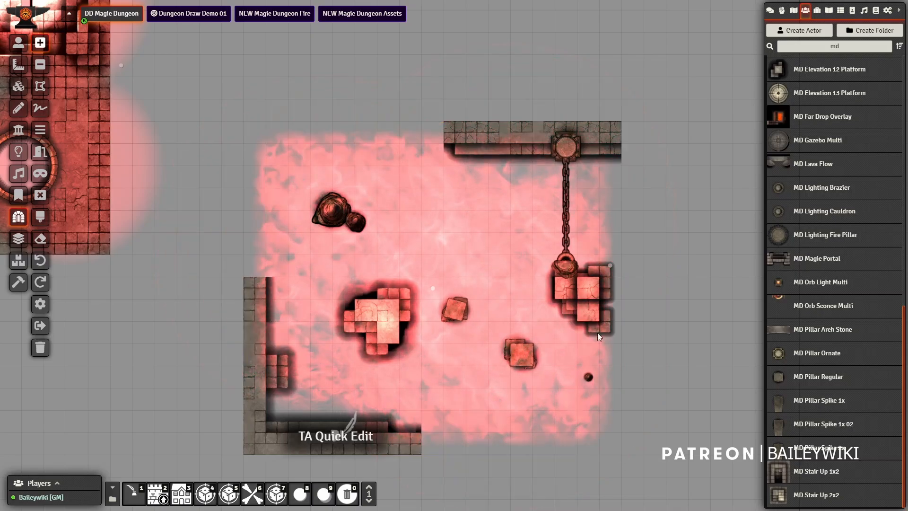
Draw a corridor linking the fire hall's south steps to the lava room and add a door across its north end
{"action": "left_click_drag", "start_coordinate": [473, 112], "coordinate": [449, 117]}
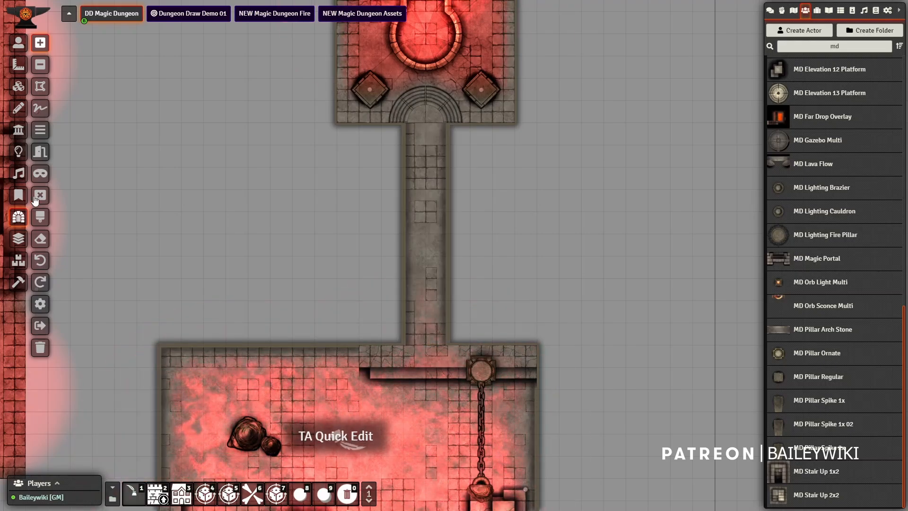
{"action": "left_click", "coordinate": [41, 152]}
{"action": "scroll", "coordinate": [393, 287], "scroll_direction": "up", "scroll_amount": 2}
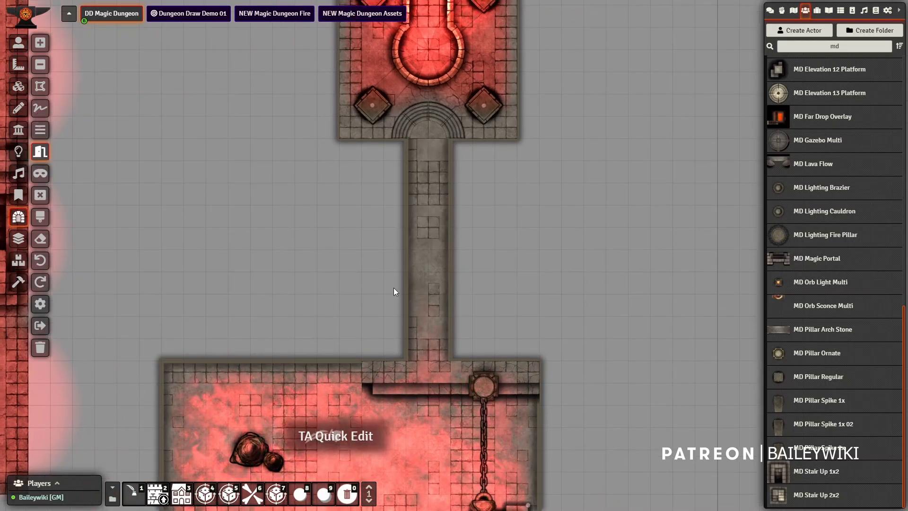
{"action": "scroll", "coordinate": [391, 294], "scroll_direction": "up", "scroll_amount": 3}
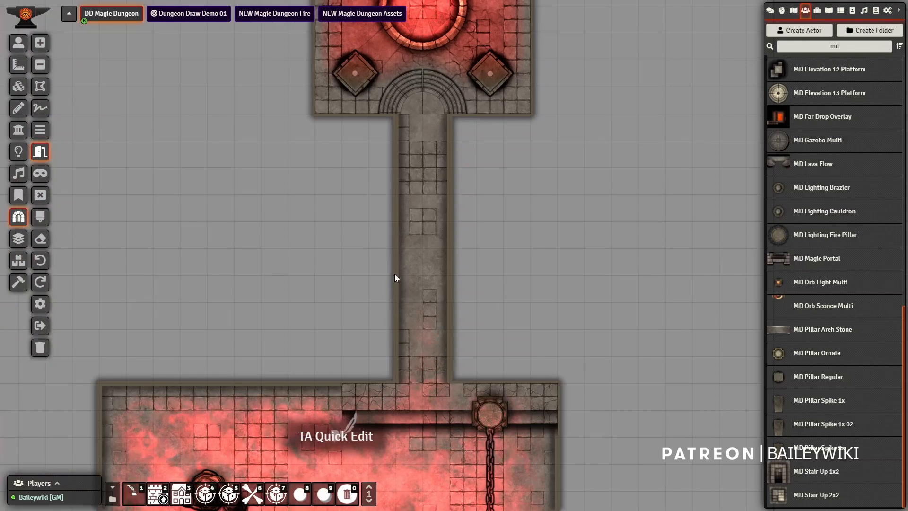
{"action": "left_click_drag", "start_coordinate": [394, 115], "coordinate": [448, 115]}
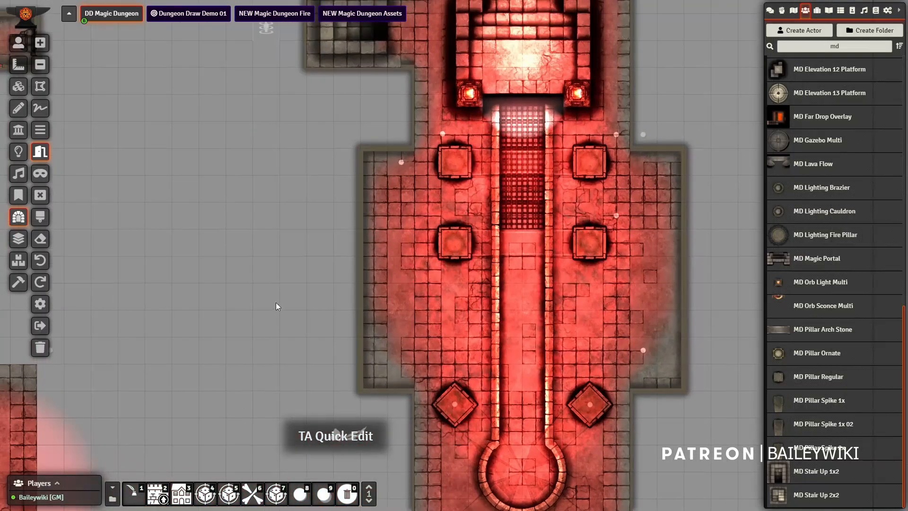
Add a door across the corridor between the raised-stair room and the pit room, near the raised-stair room
{"action": "left_click_drag", "start_coordinate": [276, 306], "coordinate": [444, 498]}
{"action": "left_click_drag", "start_coordinate": [149, 335], "coordinate": [436, 286]}
{"action": "left_click_drag", "start_coordinate": [134, 115], "coordinate": [342, 200]}
{"action": "scroll", "coordinate": [342, 201], "scroll_direction": "up", "scroll_amount": 5}
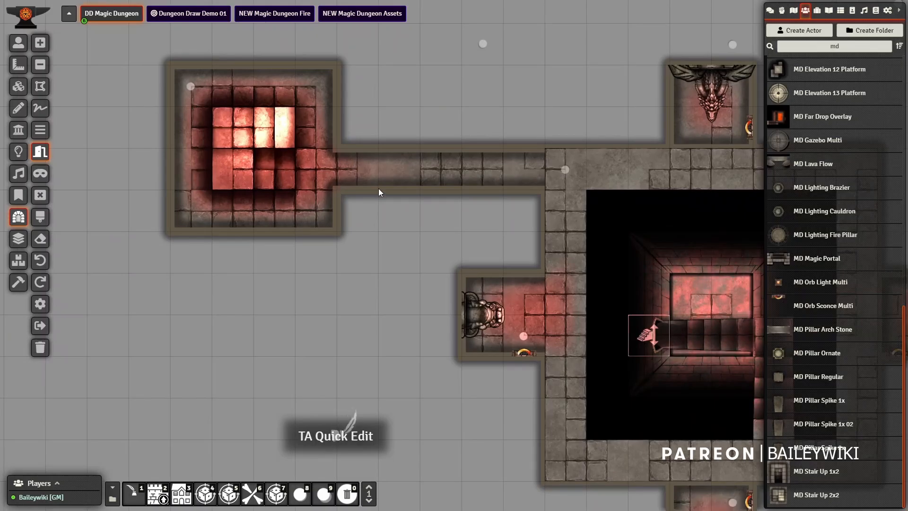
{"action": "left_click_drag", "start_coordinate": [379, 188], "coordinate": [378, 147]}
Draw a stone room around the large square prefab with the chained altar platform
{"action": "scroll", "coordinate": [431, 265], "scroll_direction": "down", "scroll_amount": 12}
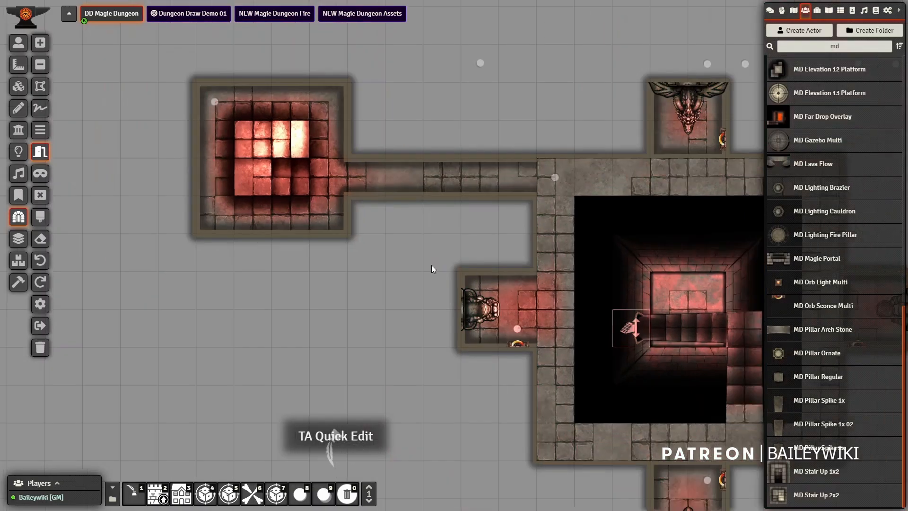
{"action": "left_click_drag", "start_coordinate": [379, 272], "coordinate": [323, 158]}
{"action": "left_click_drag", "start_coordinate": [492, 385], "coordinate": [286, 133]}
{"action": "left_click_drag", "start_coordinate": [668, 344], "coordinate": [421, 157]}
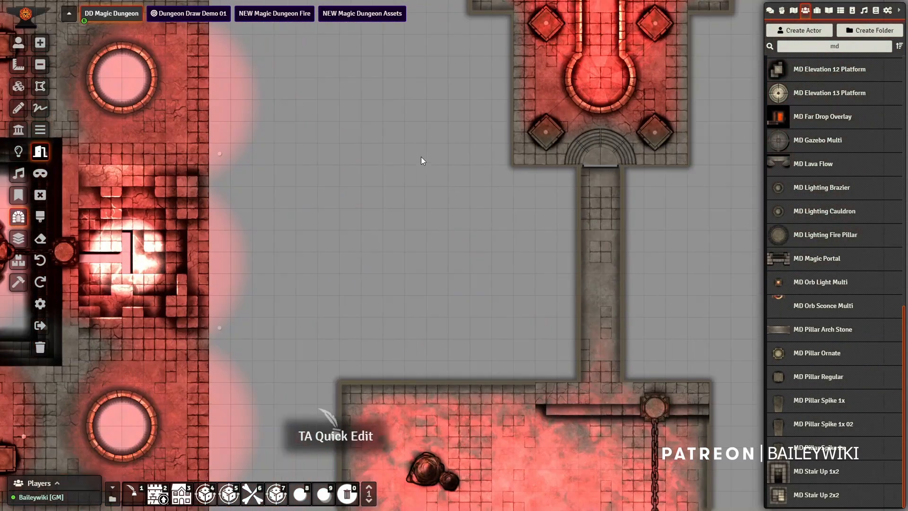
{"action": "left_click_drag", "start_coordinate": [489, 310], "coordinate": [410, 35]}
{"action": "left_click_drag", "start_coordinate": [401, 211], "coordinate": [478, 167]}
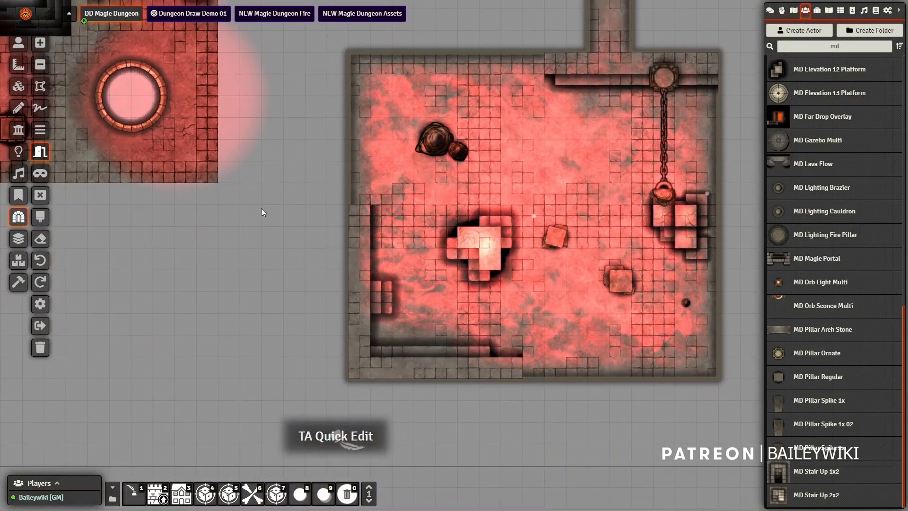
{"action": "left_click_drag", "start_coordinate": [261, 208], "coordinate": [502, 265]}
{"action": "left_click", "coordinate": [41, 50]}
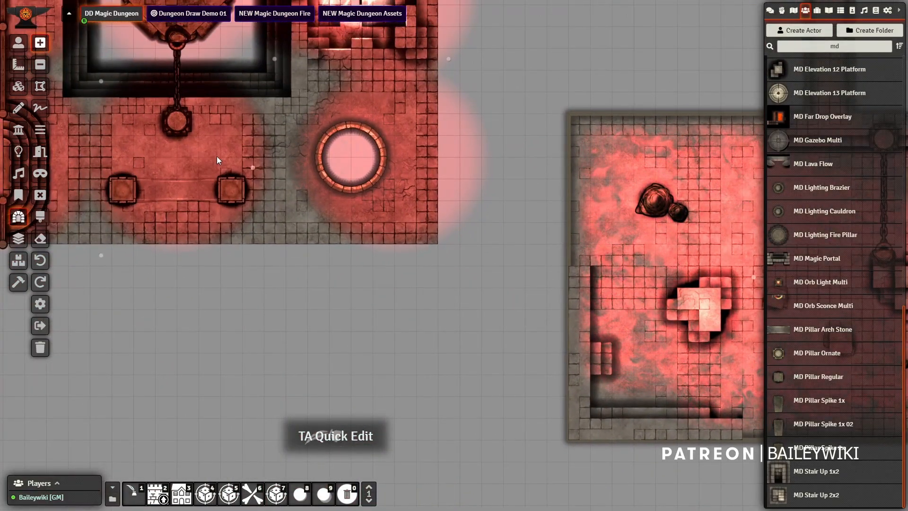
{"action": "scroll", "coordinate": [257, 182], "scroll_direction": "down", "scroll_amount": 4}
{"action": "left_click_drag", "start_coordinate": [285, 198], "coordinate": [493, 437]}
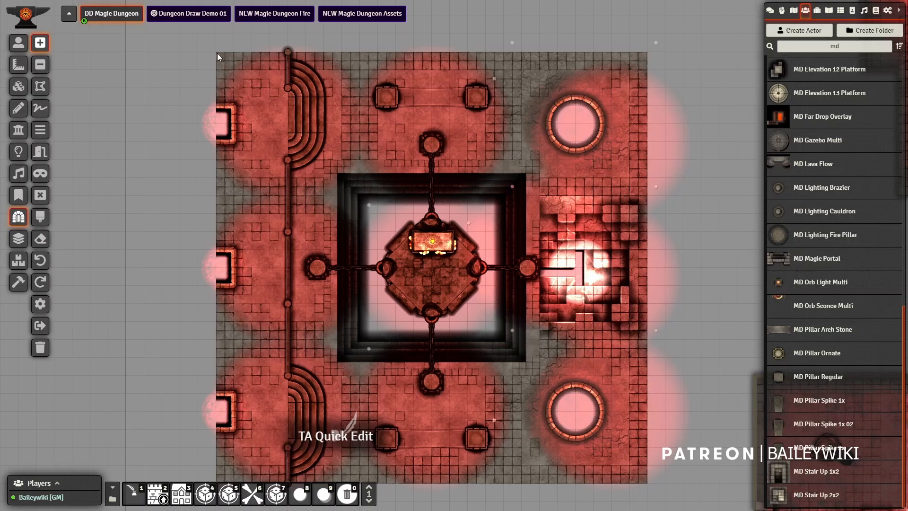
{"action": "left_click_drag", "start_coordinate": [218, 53], "coordinate": [648, 342]}
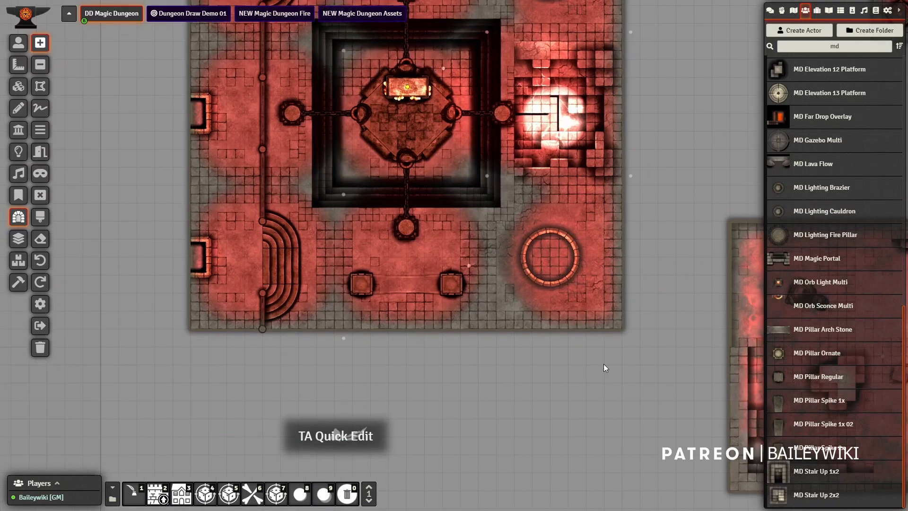
Draw a corridor running south from the altar room near its southeast corner and widen it to the west
{"action": "left_click_drag", "start_coordinate": [603, 364], "coordinate": [374, 317]}
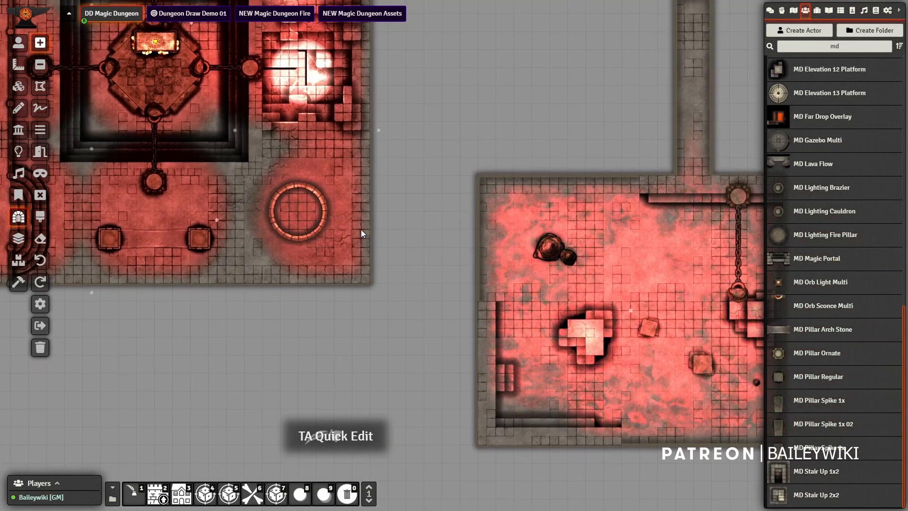
{"action": "left_click_drag", "start_coordinate": [335, 284], "coordinate": [352, 410]}
{"action": "left_click_drag", "start_coordinate": [424, 333], "coordinate": [416, 250]}
{"action": "scroll", "coordinate": [344, 168], "scroll_direction": "up", "scroll_amount": 3}
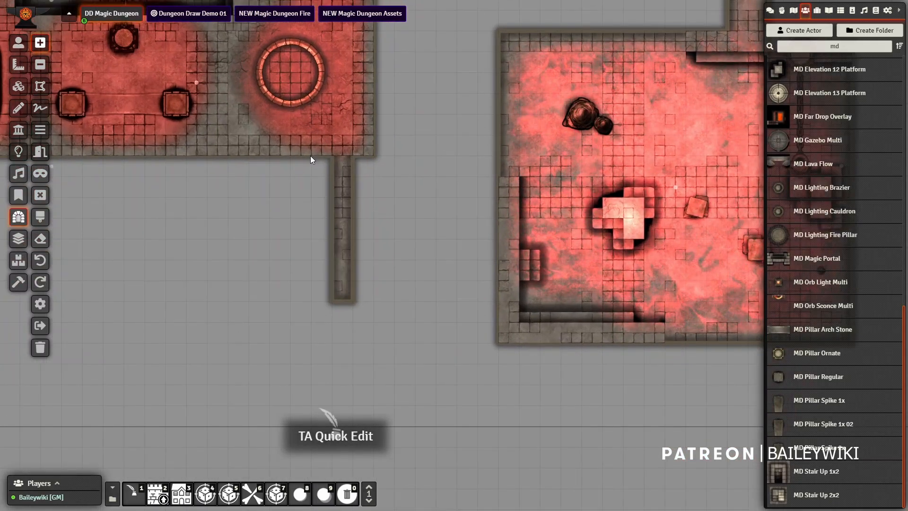
{"action": "mouse_move", "coordinate": [310, 150]}
{"action": "left_mouse_down"}
{"action": "mouse_move", "coordinate": [334, 296]}
{"action": "mouse_move", "coordinate": [351, 306]}
{"action": "mouse_move", "coordinate": [299, 169]}
{"action": "mouse_move", "coordinate": [311, 146]}
{"action": "left_mouse_up"}
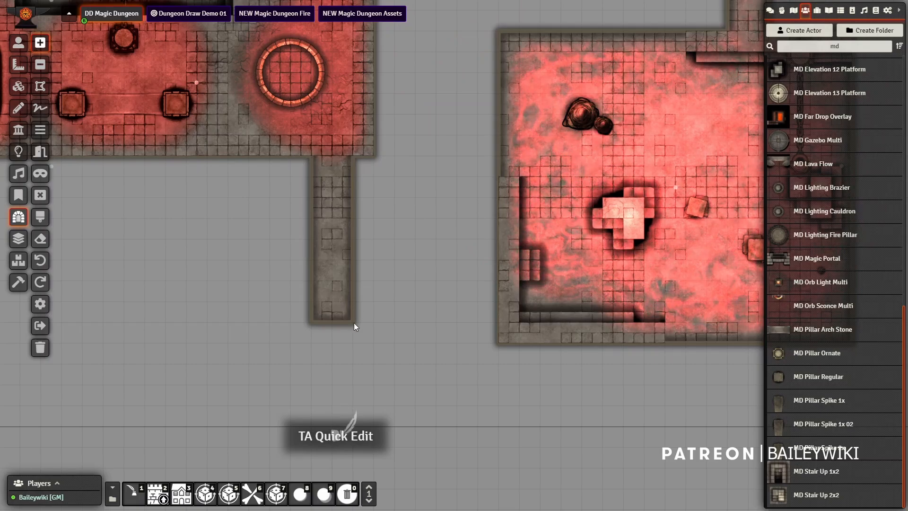
Extend the altar room's south corridor east into the lava room and add a door across its northern stretch near the altar room
{"action": "left_click_drag", "start_coordinate": [314, 321], "coordinate": [507, 282]}
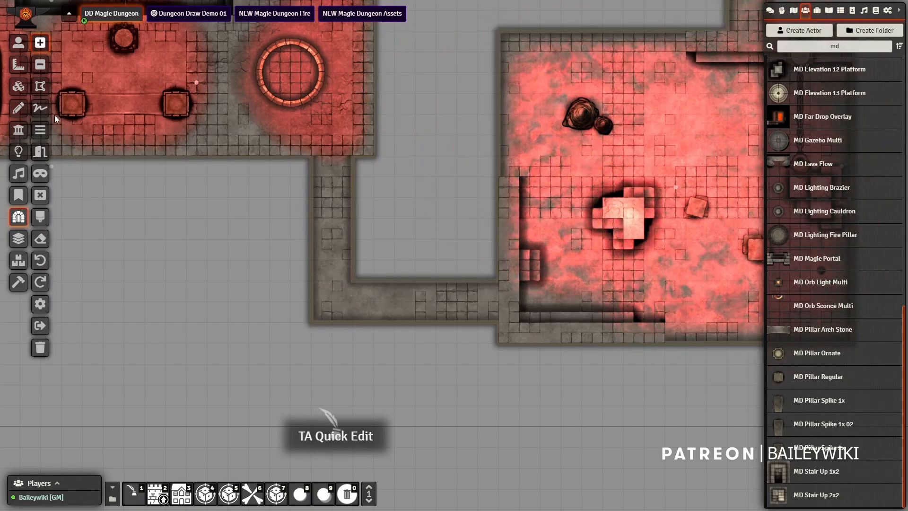
{"action": "left_click", "coordinate": [40, 153]}
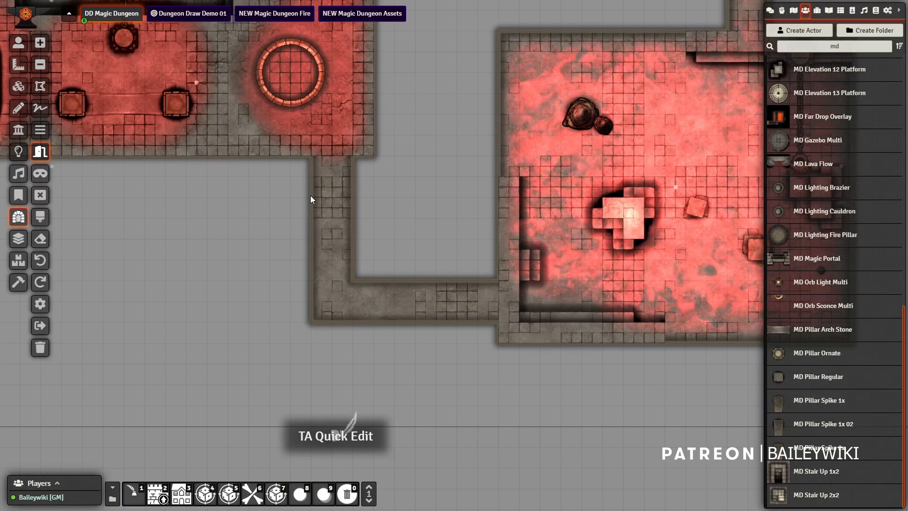
{"action": "left_click_drag", "start_coordinate": [310, 195], "coordinate": [354, 197]}
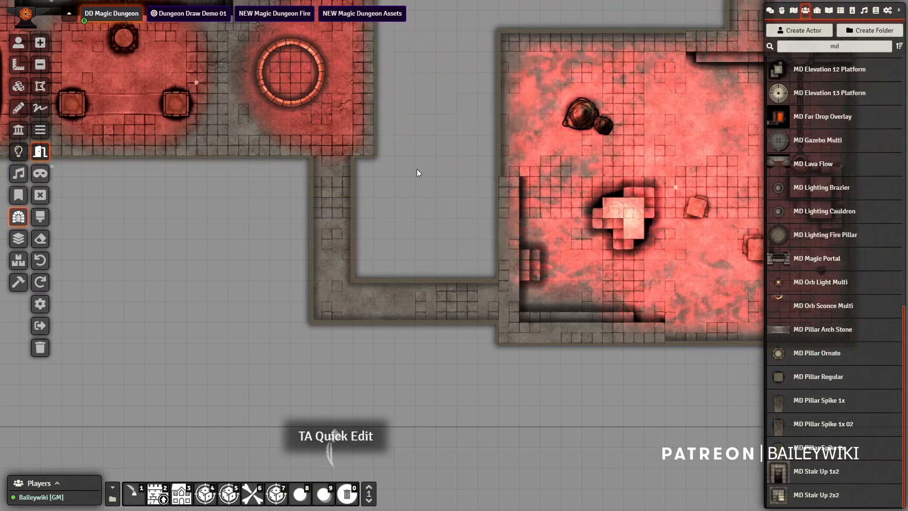
{"action": "left_click_drag", "start_coordinate": [414, 83], "coordinate": [450, 234]}
{"action": "scroll", "coordinate": [450, 235], "scroll_direction": "down", "scroll_amount": 6}
{"action": "scroll", "coordinate": [451, 235], "scroll_direction": "down", "scroll_amount": 5}
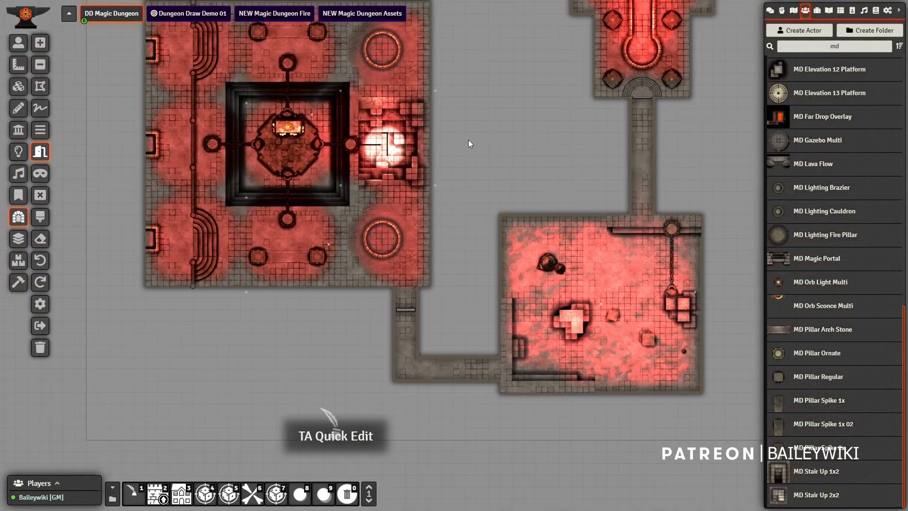
Choose Poison as the theme to paint in the dungeon's Theme Painter settings
{"action": "left_click_drag", "start_coordinate": [466, 139], "coordinate": [453, 219]}
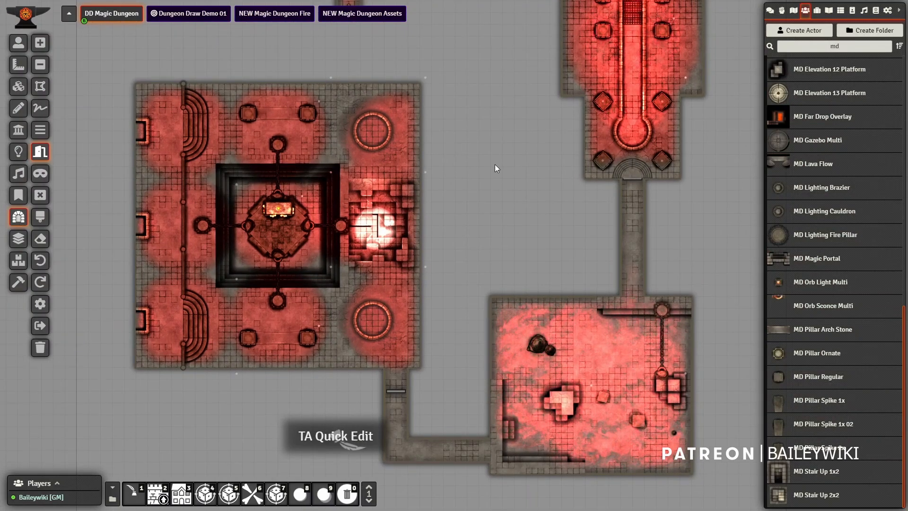
{"action": "left_click_drag", "start_coordinate": [504, 147], "coordinate": [490, 260]}
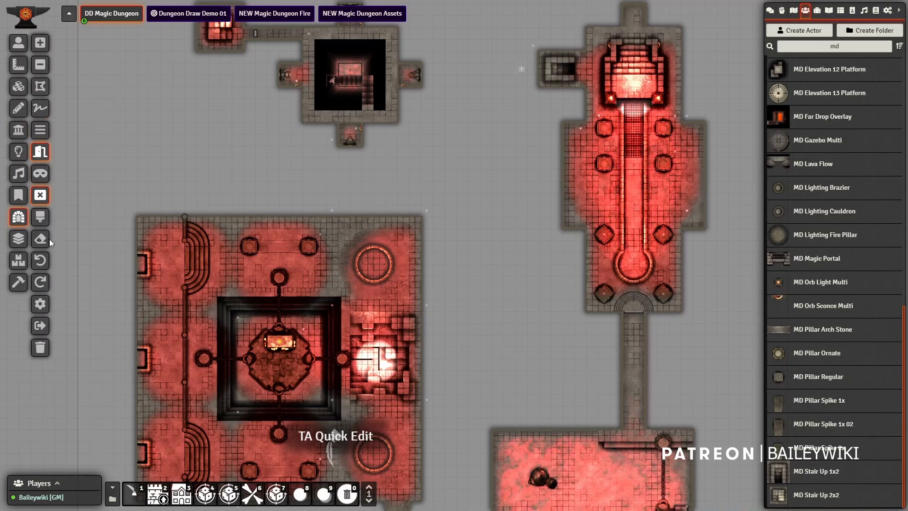
{"action": "left_click", "coordinate": [39, 220]}
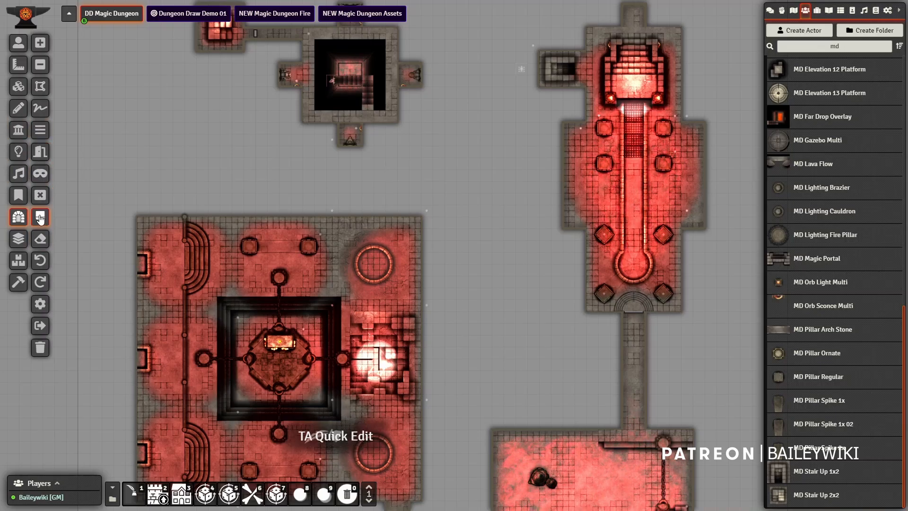
{"action": "left_click", "coordinate": [44, 306]}
{"action": "left_click", "coordinate": [504, 30]}
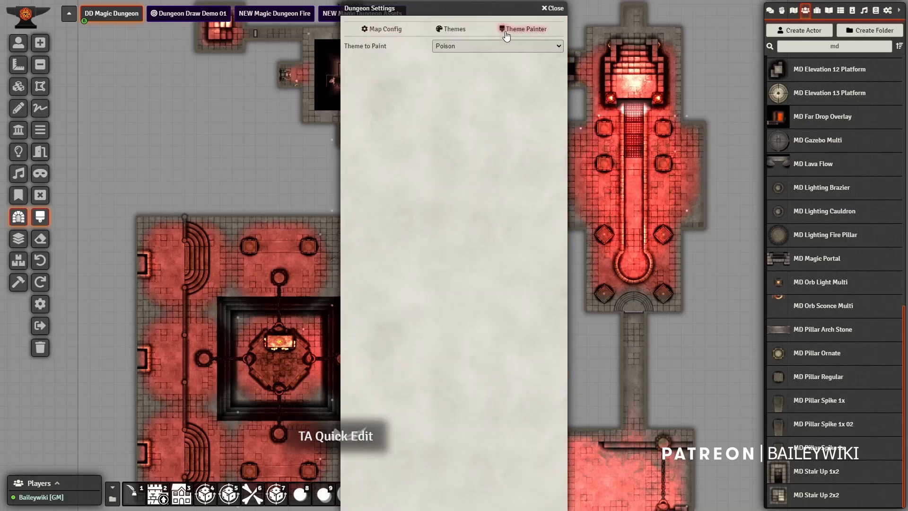
{"action": "left_click", "coordinate": [461, 48]}
{"action": "left_click", "coordinate": [455, 62]}
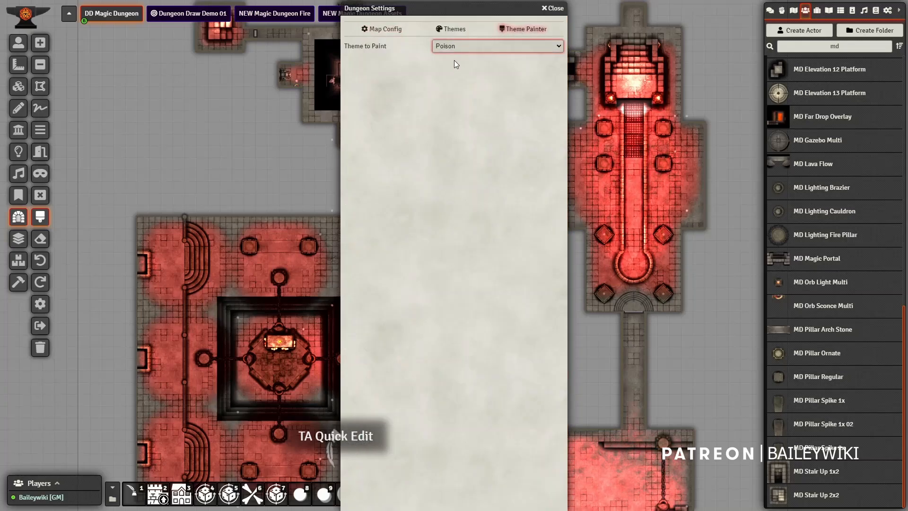
{"action": "left_click", "coordinate": [552, 8]}
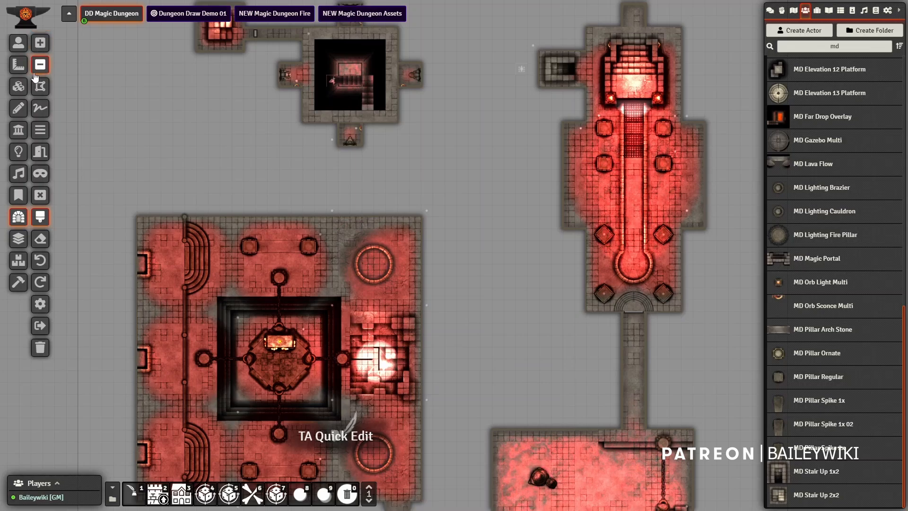
Paint the theme over the whole altar room by outlining an area through its four outer corners
{"action": "left_click_drag", "start_coordinate": [174, 232], "coordinate": [233, 84]}
{"action": "scroll", "coordinate": [227, 82], "scroll_direction": "up", "scroll_amount": 1}
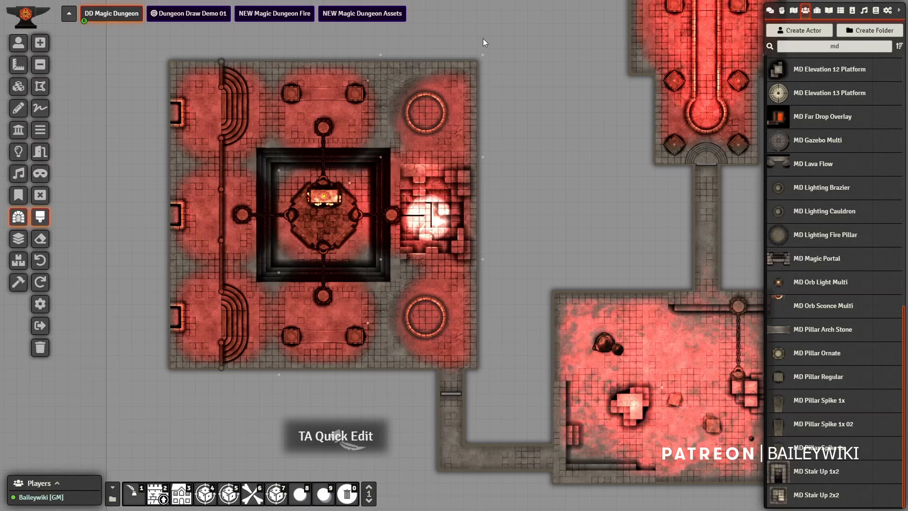
{"action": "left_click", "coordinate": [478, 62]}
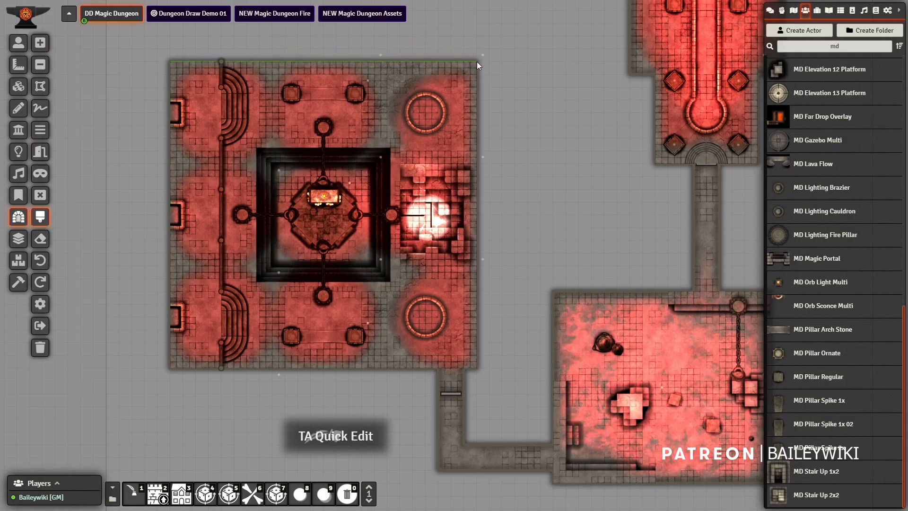
{"action": "left_click", "coordinate": [479, 368]}
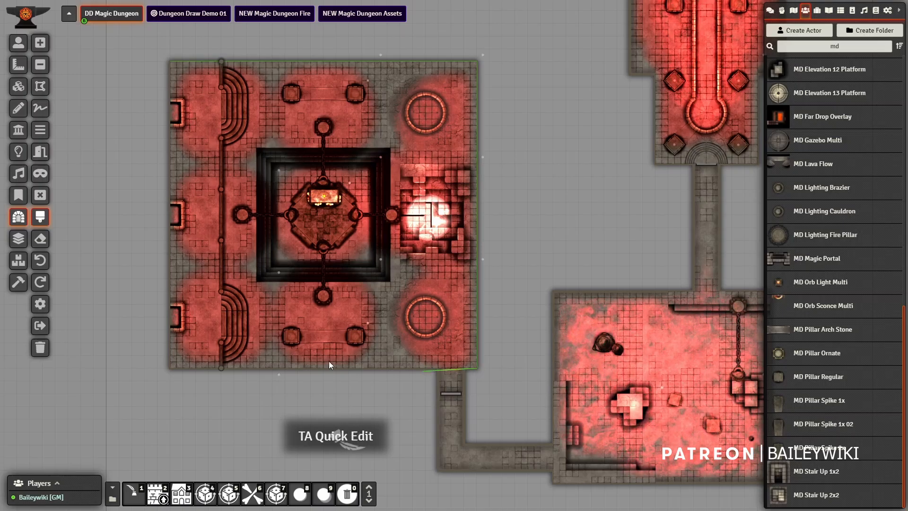
{"action": "left_click", "coordinate": [169, 368]}
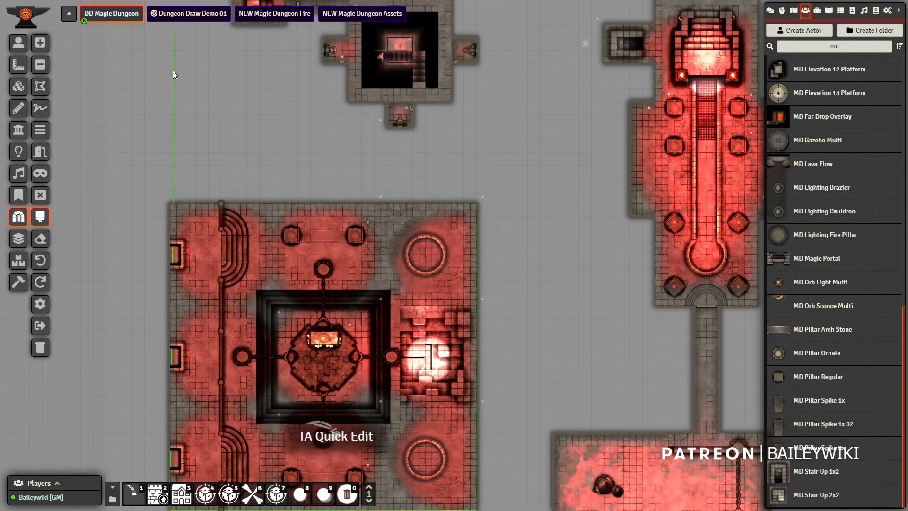
{"action": "left_click", "coordinate": [170, 204]}
{"action": "double_click", "coordinate": [170, 203]}
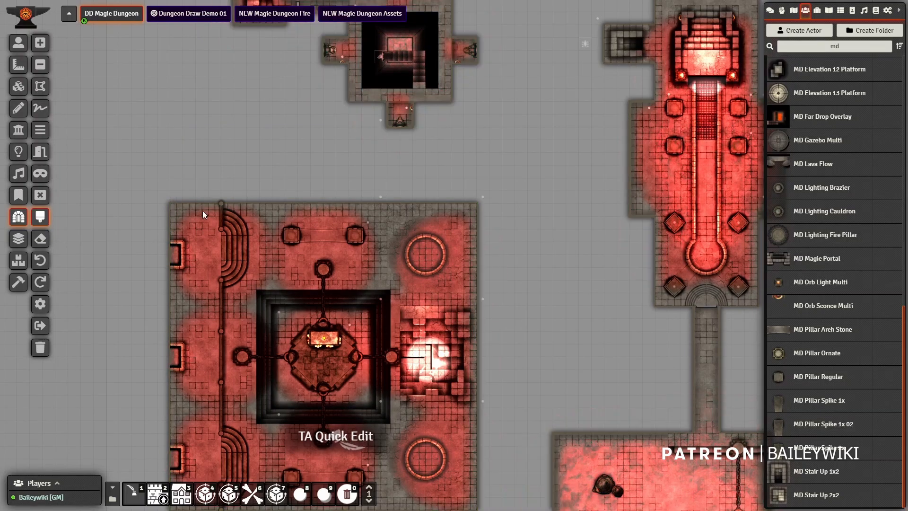
{"action": "left_click_drag", "start_coordinate": [577, 322], "coordinate": [585, 169]}
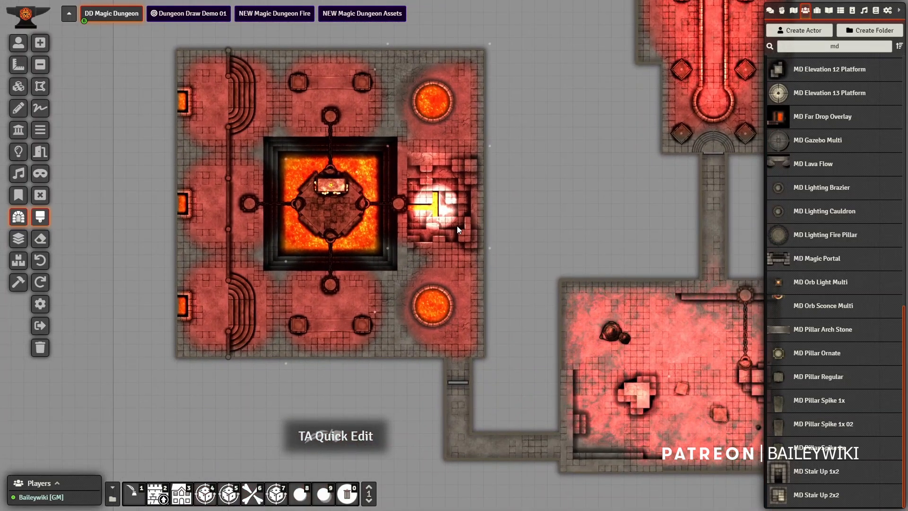
Copy one of the ambient lights along the lava channel in the fire hall
{"action": "scroll", "coordinate": [503, 207], "scroll_direction": "up", "scroll_amount": 3}
{"action": "scroll", "coordinate": [515, 160], "scroll_direction": "up", "scroll_amount": 2}
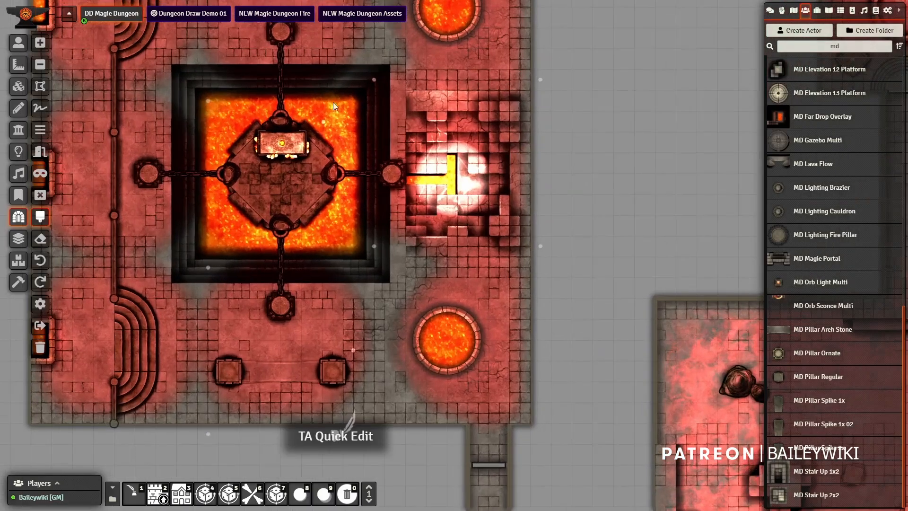
{"action": "left_click_drag", "start_coordinate": [370, 268], "coordinate": [410, 293]}
{"action": "scroll", "coordinate": [444, 213], "scroll_direction": "up", "scroll_amount": 1}
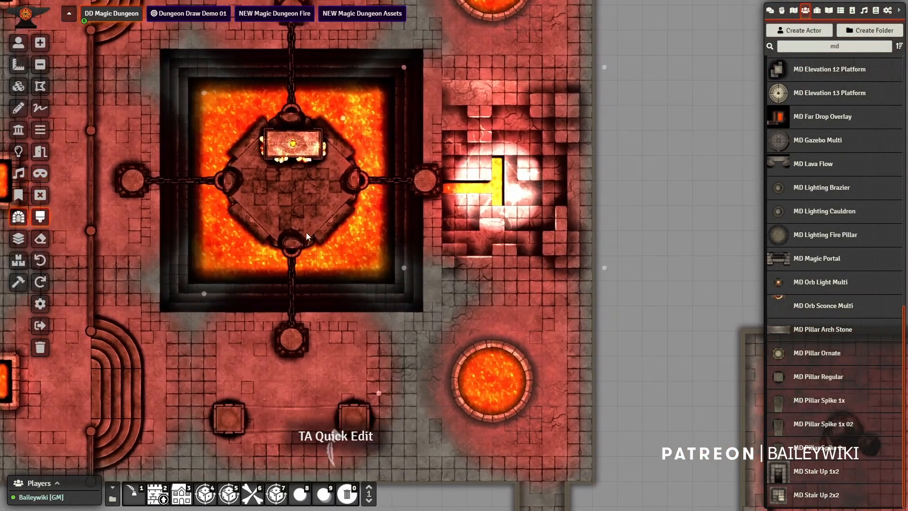
{"action": "left_click", "coordinate": [18, 152]}
{"action": "scroll", "coordinate": [373, 118], "scroll_direction": "down", "scroll_amount": 2}
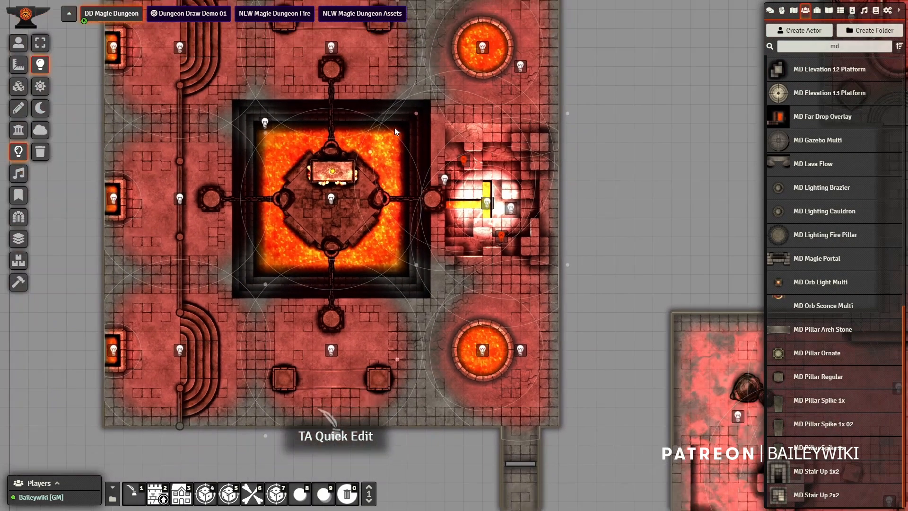
{"action": "left_click", "coordinate": [135, 490]}
{"action": "left_click_drag", "start_coordinate": [727, 242], "coordinate": [309, 283]}
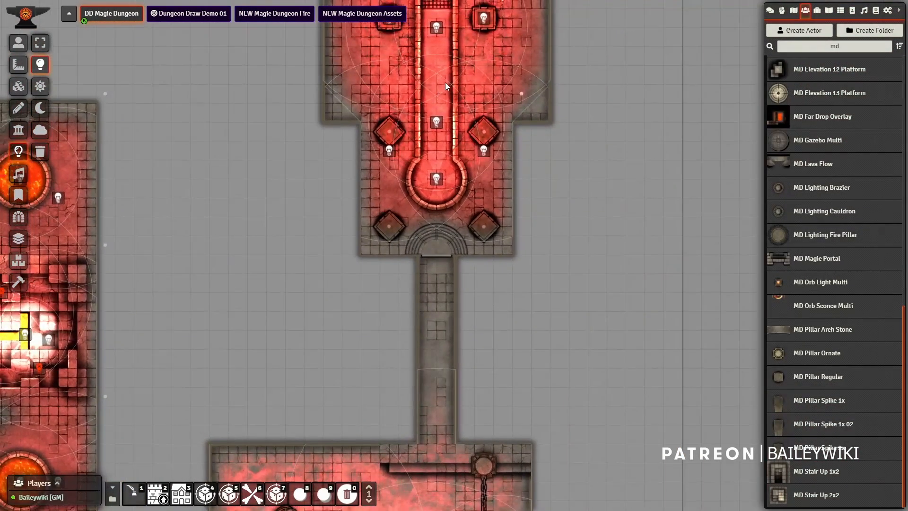
{"action": "key", "text": "ctrl+c"}
Paste four copies of the light around the altar platform, one near each corner of the lava pit
{"action": "left_click_drag", "start_coordinate": [258, 189], "coordinate": [663, 9]}
{"action": "key", "text": "ctrl+v"}
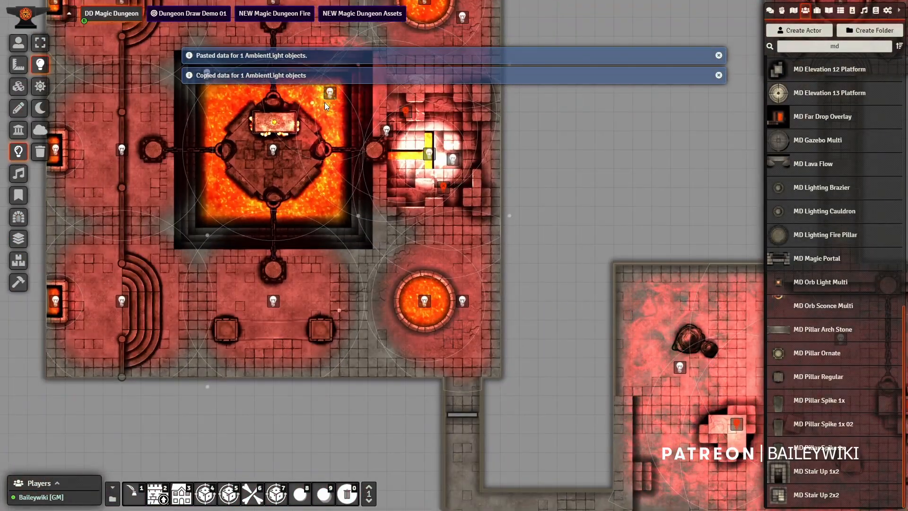
{"action": "key", "text": "ctrl+v"}
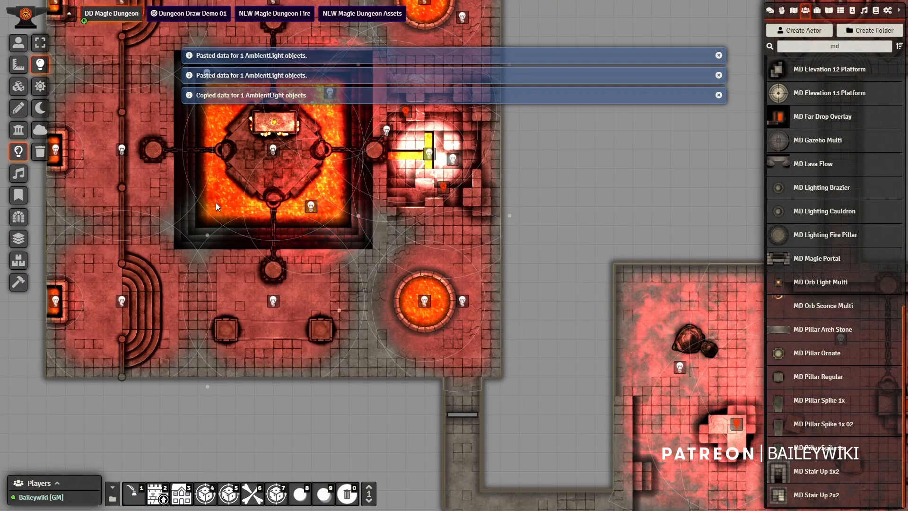
{"action": "key", "text": "ctrl+v"}
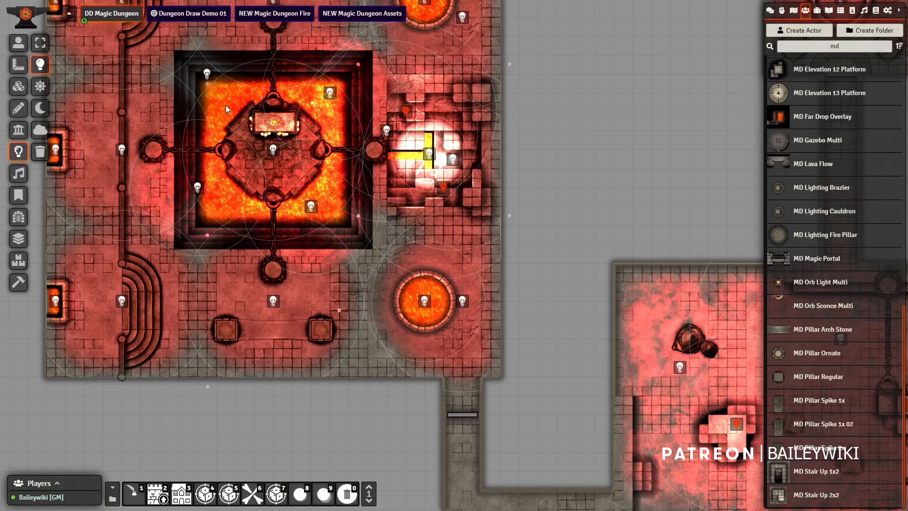
{"action": "key", "text": "ctrl+v"}
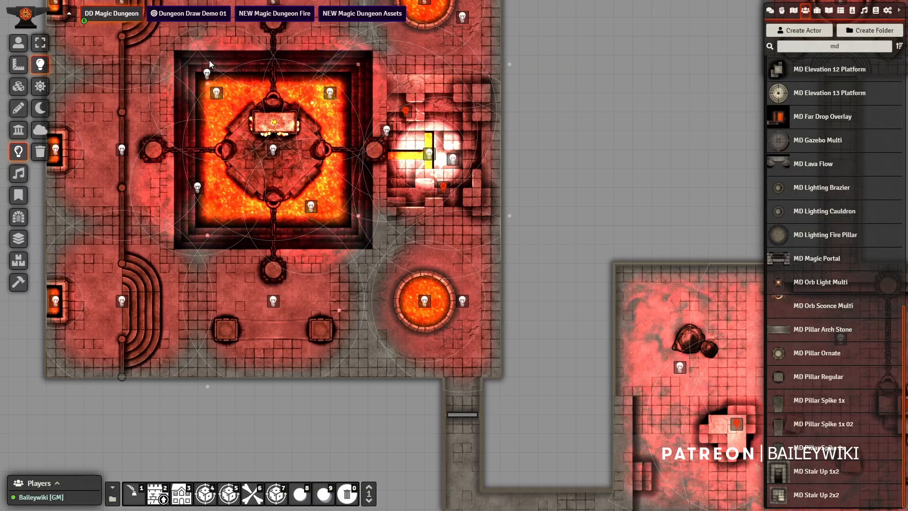
Draw a wall along the full west edge of the square lava pit around the altar platform
{"action": "left_click", "coordinate": [18, 129]}
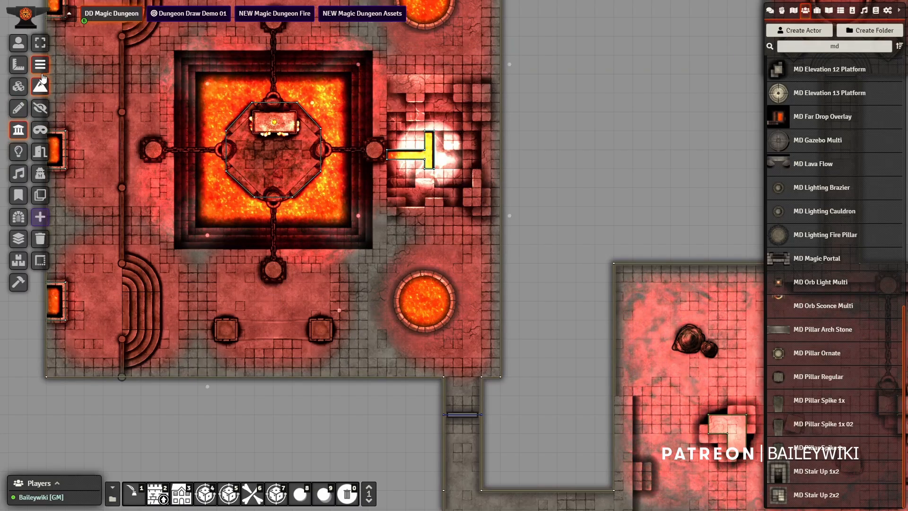
{"action": "scroll", "coordinate": [179, 189], "scroll_direction": "up", "scroll_amount": 3}
{"action": "scroll", "coordinate": [179, 194], "scroll_direction": "up", "scroll_amount": 2}
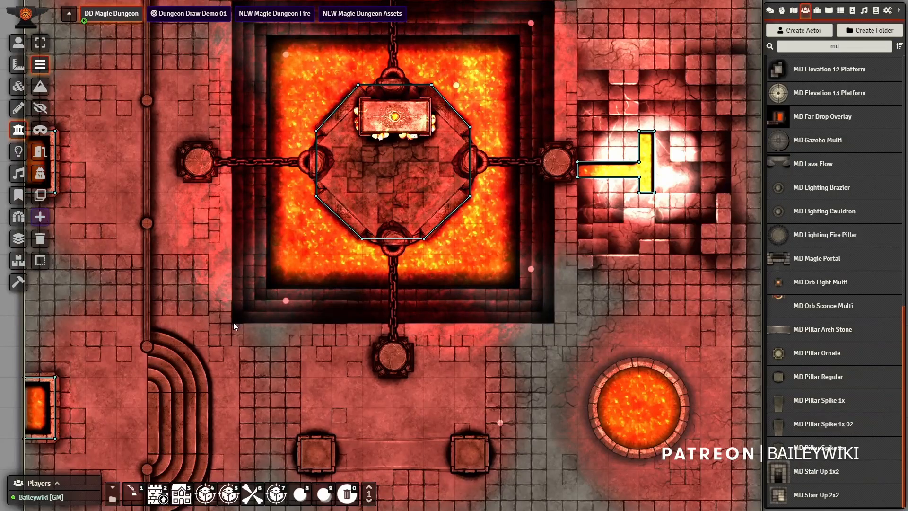
{"action": "mouse_move", "coordinate": [234, 322]}
{"action": "left_mouse_down"}
{"action": "mouse_move", "coordinate": [242, 177]}
{"action": "mouse_move", "coordinate": [228, 32]}
{"action": "mouse_move", "coordinate": [224, 44]}
{"action": "left_mouse_up"}
{"action": "left_click_drag", "start_coordinate": [237, 216], "coordinate": [232, 142]}
Set the pit's west wall to None for both movement restriction and sight restriction and update it
{"action": "double_click", "coordinate": [232, 145]}
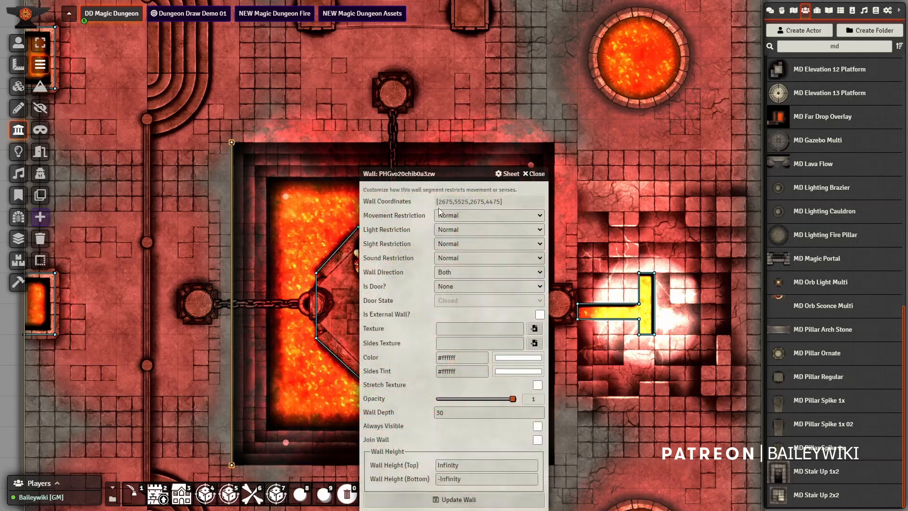
{"action": "left_click", "coordinate": [484, 216]}
{"action": "left_click", "coordinate": [469, 230]}
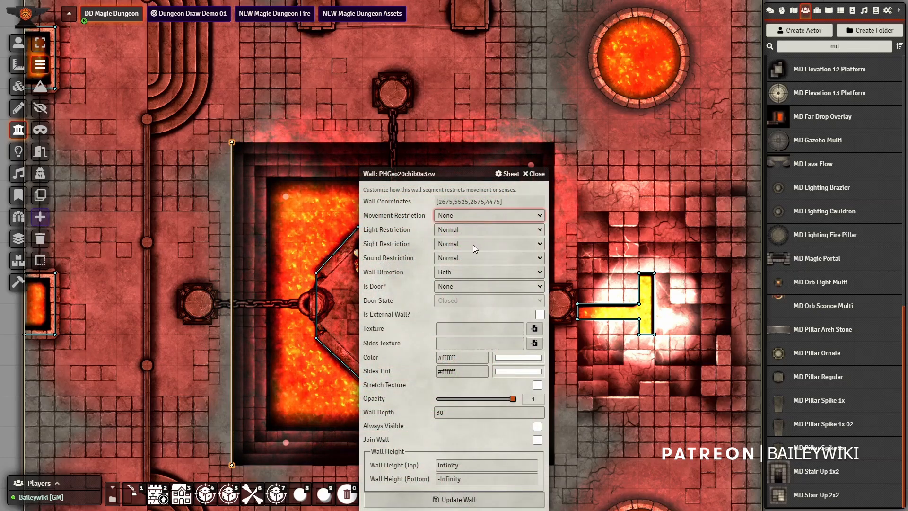
{"action": "left_click", "coordinate": [473, 244]}
{"action": "left_click", "coordinate": [463, 253]}
{"action": "left_click", "coordinate": [467, 257]}
{"action": "left_click", "coordinate": [454, 267]}
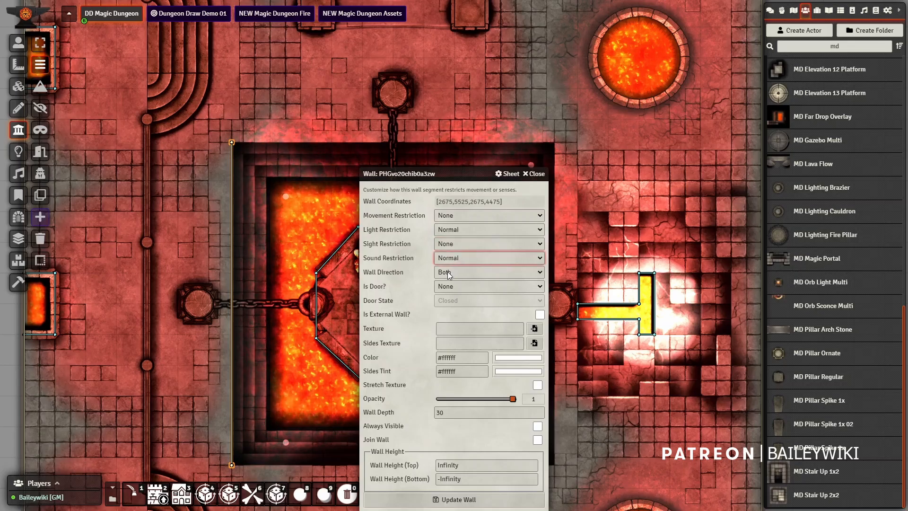
{"action": "left_click", "coordinate": [458, 500]}
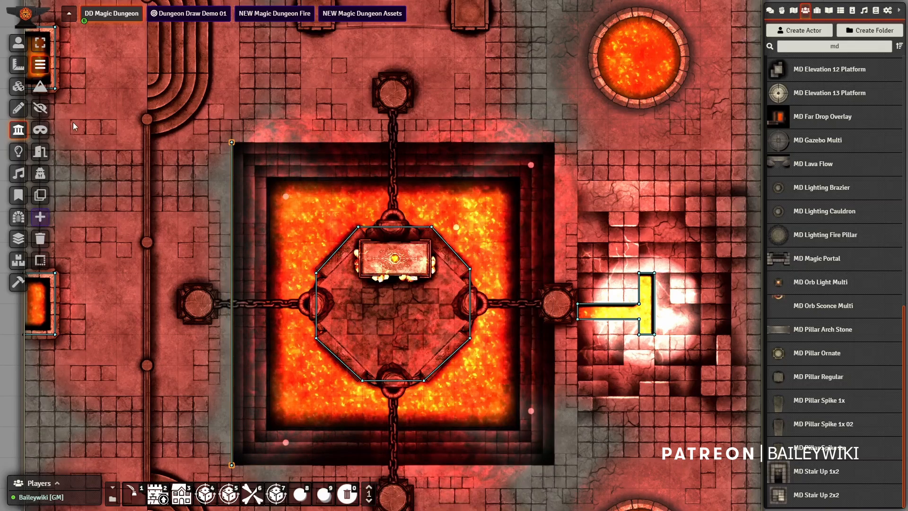
Draw cloned walls with the same settings along the north, east and south edges of the lava pit
{"action": "left_click", "coordinate": [41, 199]}
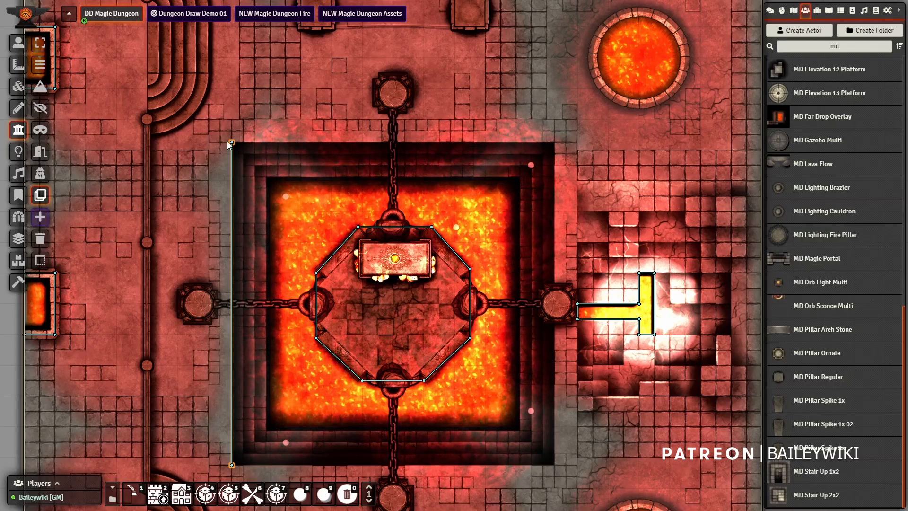
{"action": "left_click_drag", "start_coordinate": [231, 142], "coordinate": [554, 142]}
{"action": "left_click_drag", "start_coordinate": [541, 344], "coordinate": [554, 465]}
{"action": "left_click_drag", "start_coordinate": [434, 461], "coordinate": [231, 465]}
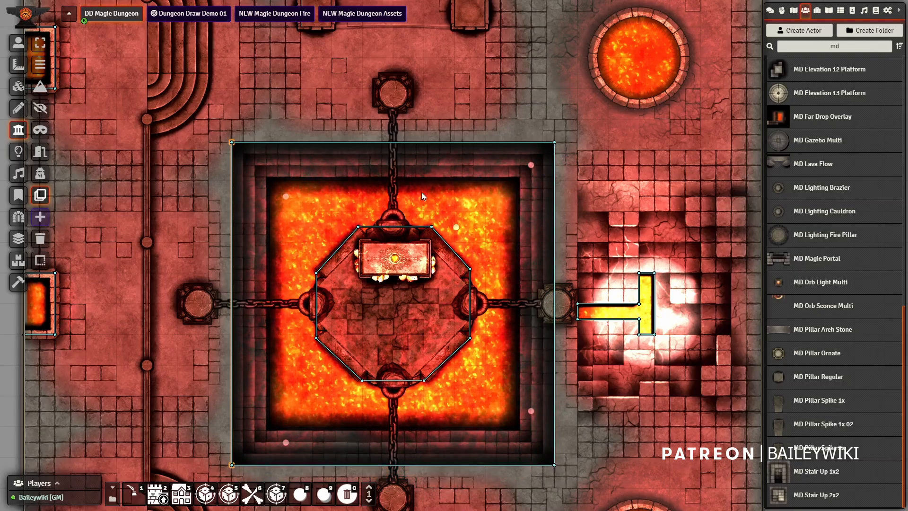
{"action": "scroll", "coordinate": [481, 271], "scroll_direction": "down", "scroll_amount": 2}
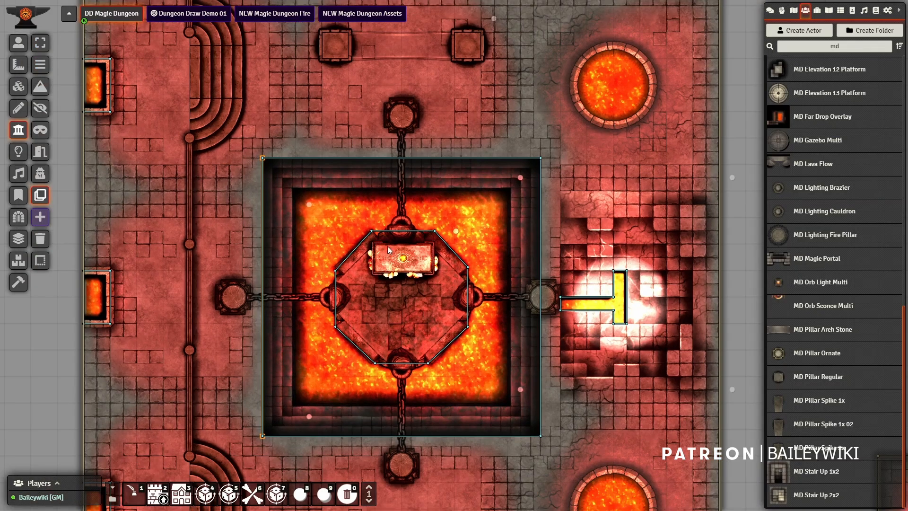
{"action": "scroll", "coordinate": [488, 266], "scroll_direction": "down", "scroll_amount": 1}
{"action": "left_click_drag", "start_coordinate": [488, 268], "coordinate": [388, 225]}
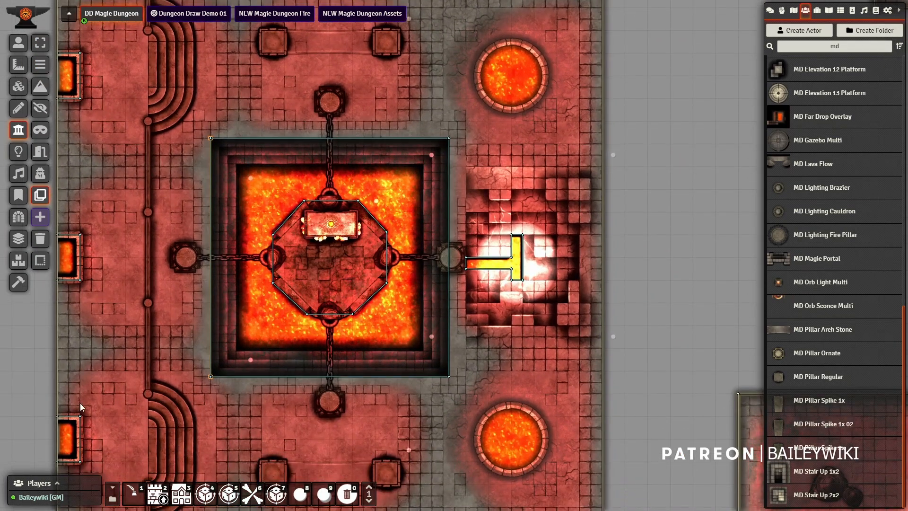
{"action": "left_click_drag", "start_coordinate": [177, 315], "coordinate": [110, 219]}
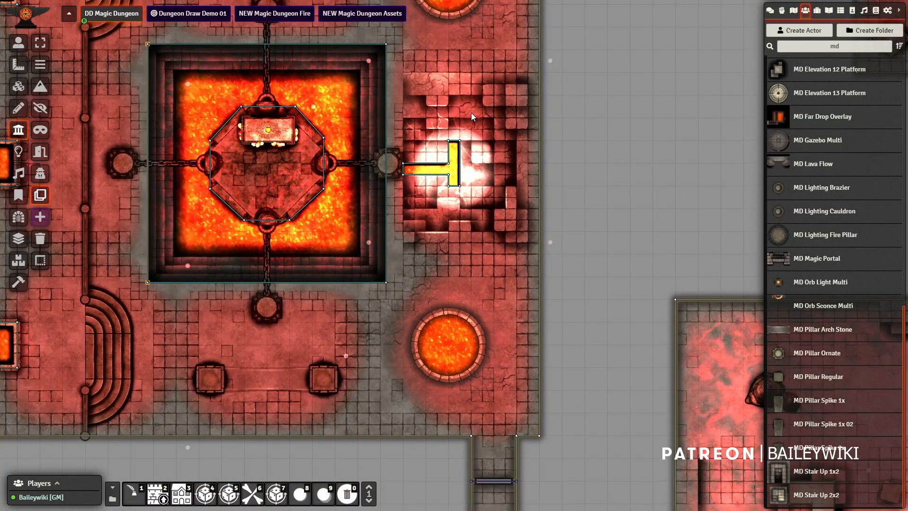
Paint a rectangular lava area over the whole southeast room, following its outer walls from corner to corner
{"action": "left_click_drag", "start_coordinate": [471, 113], "coordinate": [449, 258]}
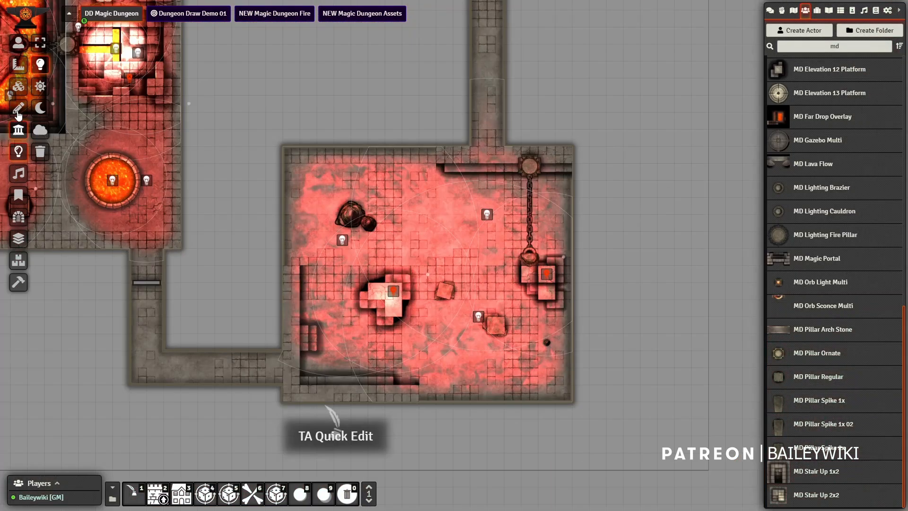
{"action": "left_click", "coordinate": [17, 215]}
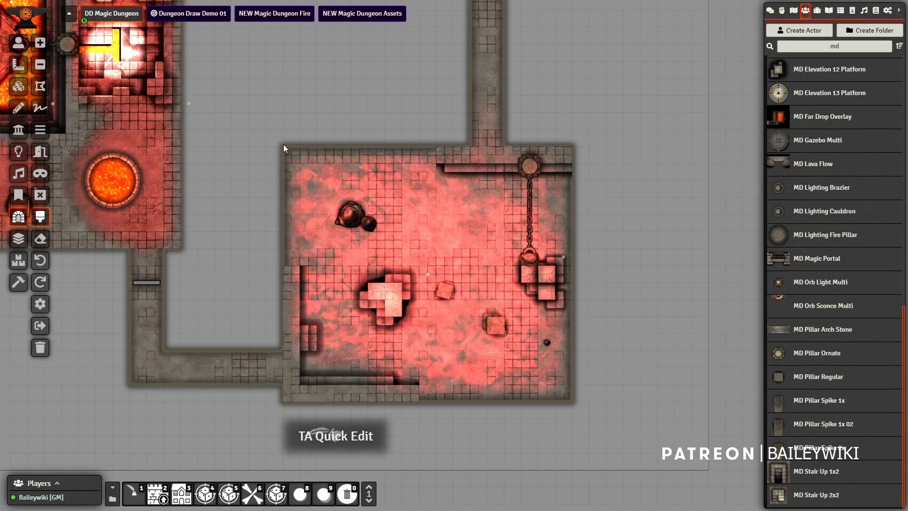
{"action": "mouse_move", "coordinate": [282, 145]}
{"action": "left_mouse_down"}
{"action": "mouse_move", "coordinate": [317, 240]}
{"action": "mouse_move", "coordinate": [517, 297]}
{"action": "mouse_move", "coordinate": [571, 145]}
{"action": "left_mouse_up"}
{"action": "left_click", "coordinate": [573, 147]}
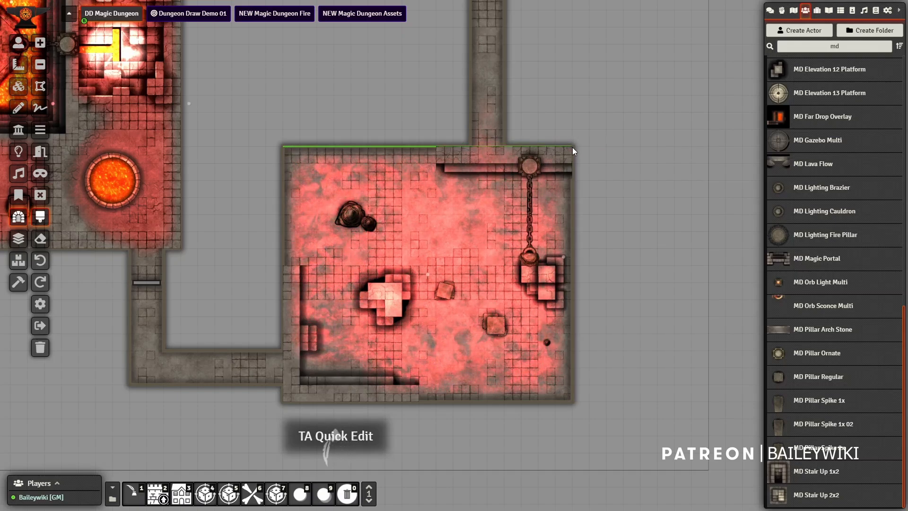
{"action": "left_click", "coordinate": [572, 401]}
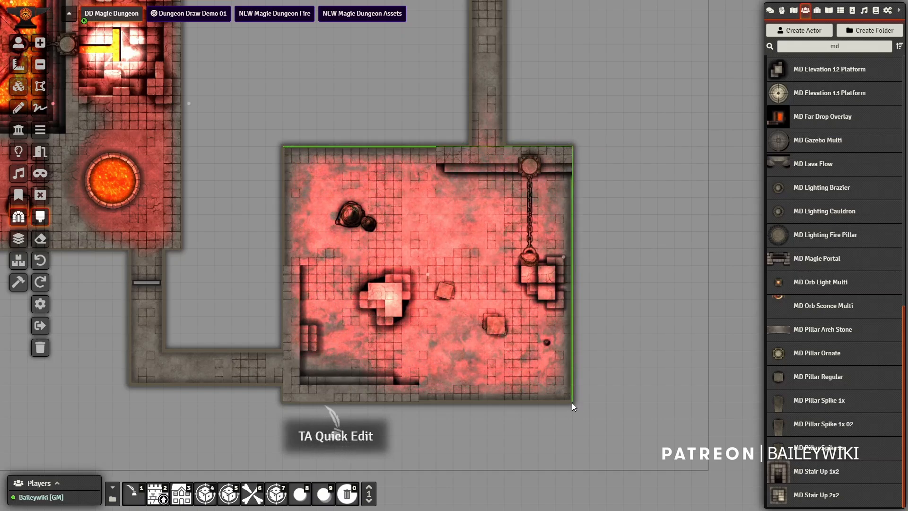
{"action": "left_click", "coordinate": [283, 401]}
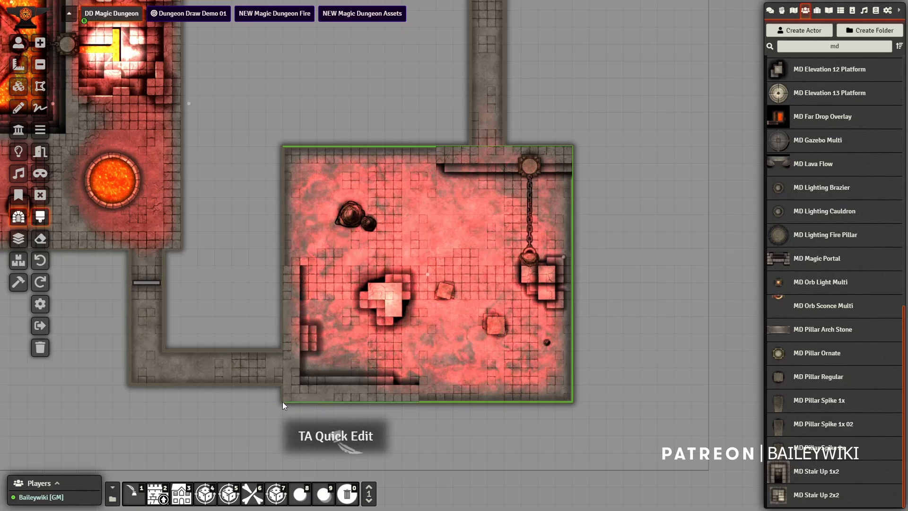
{"action": "left_click", "coordinate": [283, 146]}
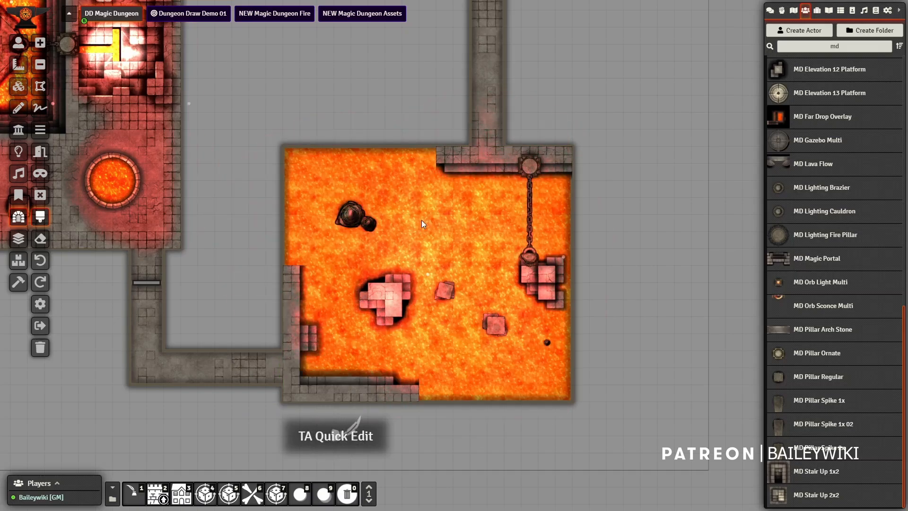
Paint a lava area across the pillared hall so that its long central channel and round basin fill with lava
{"action": "scroll", "coordinate": [492, 288], "scroll_direction": "up", "scroll_amount": 2}
{"action": "scroll", "coordinate": [499, 280], "scroll_direction": "up", "scroll_amount": 3}
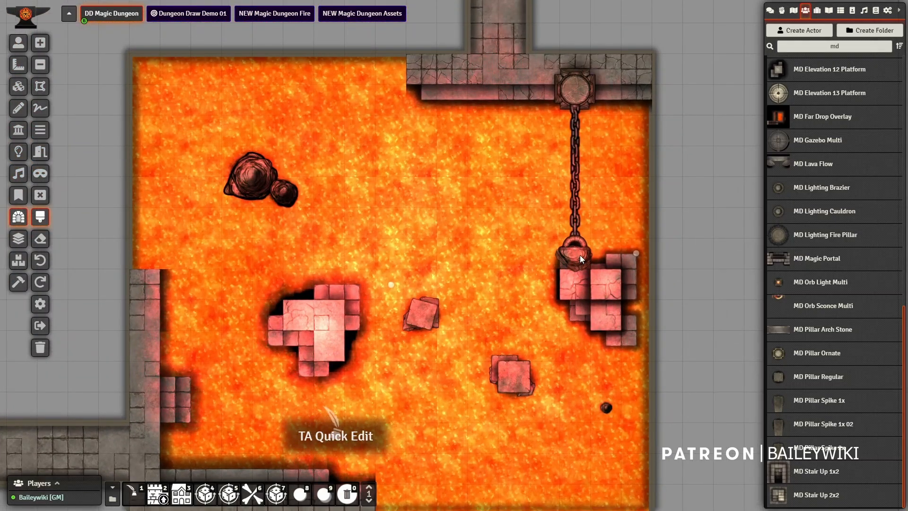
{"action": "left_click_drag", "start_coordinate": [591, 254], "coordinate": [609, 205]}
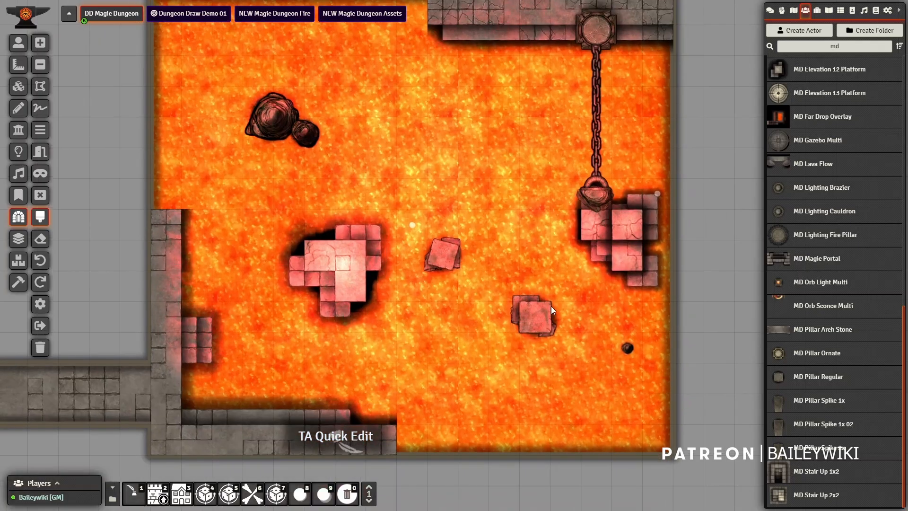
{"action": "left_click_drag", "start_coordinate": [508, 269], "coordinate": [467, 377]}
{"action": "scroll", "coordinate": [311, 326], "scroll_direction": "down", "scroll_amount": 8}
{"action": "scroll", "coordinate": [317, 328], "scroll_direction": "up", "scroll_amount": 4}
{"action": "left_click_drag", "start_coordinate": [373, 298], "coordinate": [386, 453]}
{"action": "left_click_drag", "start_coordinate": [308, 260], "coordinate": [261, 407]}
{"action": "scroll", "coordinate": [237, 222], "scroll_direction": "down", "scroll_amount": 5}
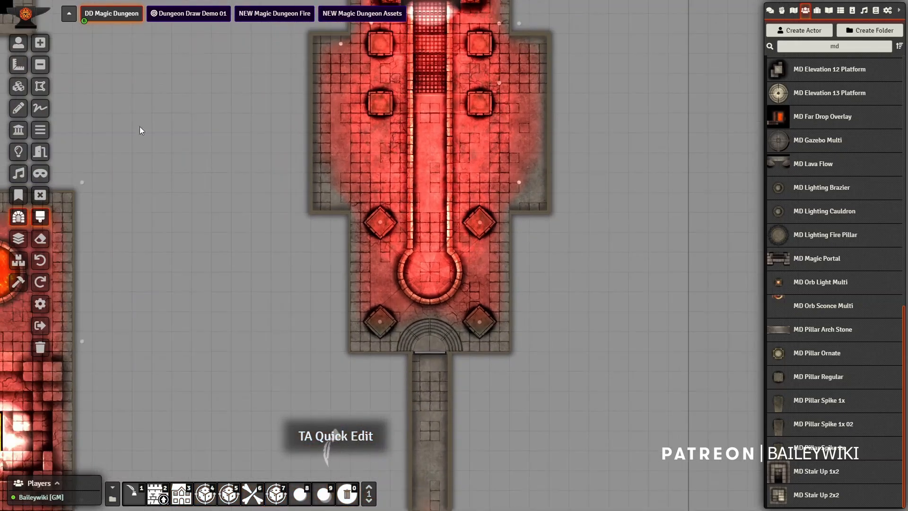
{"action": "left_click_drag", "start_coordinate": [329, 86], "coordinate": [278, 278]}
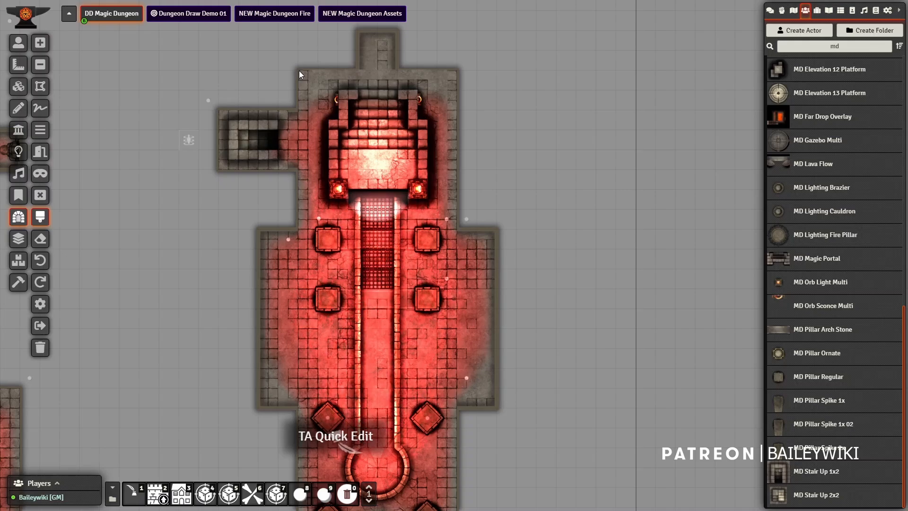
{"action": "mouse_move", "coordinate": [299, 70]}
{"action": "left_mouse_down"}
{"action": "mouse_move", "coordinate": [459, 73]}
{"action": "mouse_move", "coordinate": [459, 486]}
{"action": "mouse_move", "coordinate": [432, 287]}
{"action": "mouse_move", "coordinate": [457, 264]}
{"action": "left_mouse_up"}
{"action": "mouse_move", "coordinate": [357, 263]}
{"action": "left_mouse_down"}
{"action": "mouse_move", "coordinate": [286, 263]}
{"action": "mouse_move", "coordinate": [299, 263]}
{"action": "mouse_move", "coordinate": [314, 19]}
{"action": "mouse_move", "coordinate": [307, 126]}
{"action": "mouse_move", "coordinate": [299, 71]}
{"action": "left_mouse_up"}
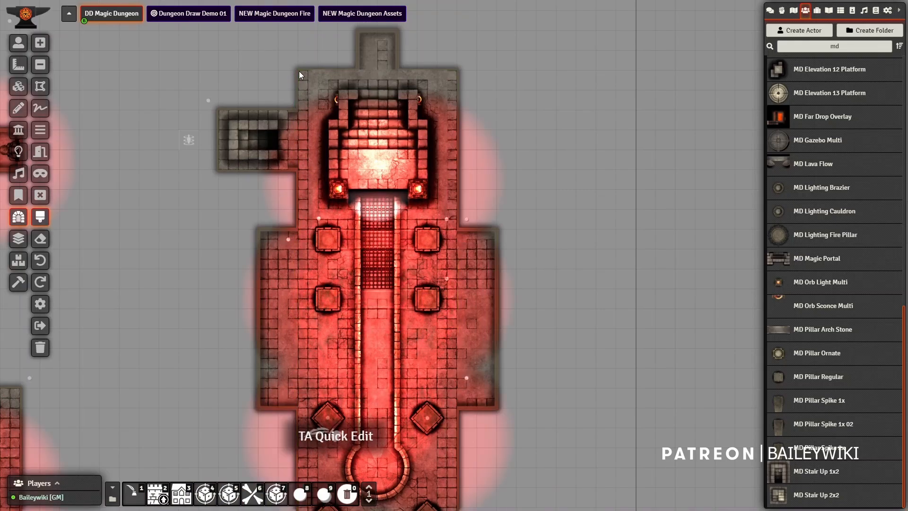
{"action": "left_click_drag", "start_coordinate": [364, 371], "coordinate": [376, 296]}
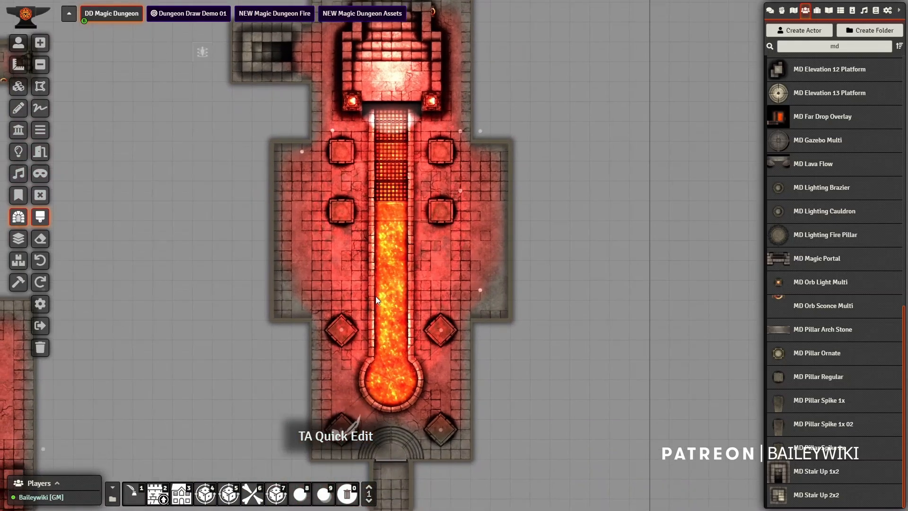
{"action": "scroll", "coordinate": [381, 269], "scroll_direction": "up", "scroll_amount": 9}
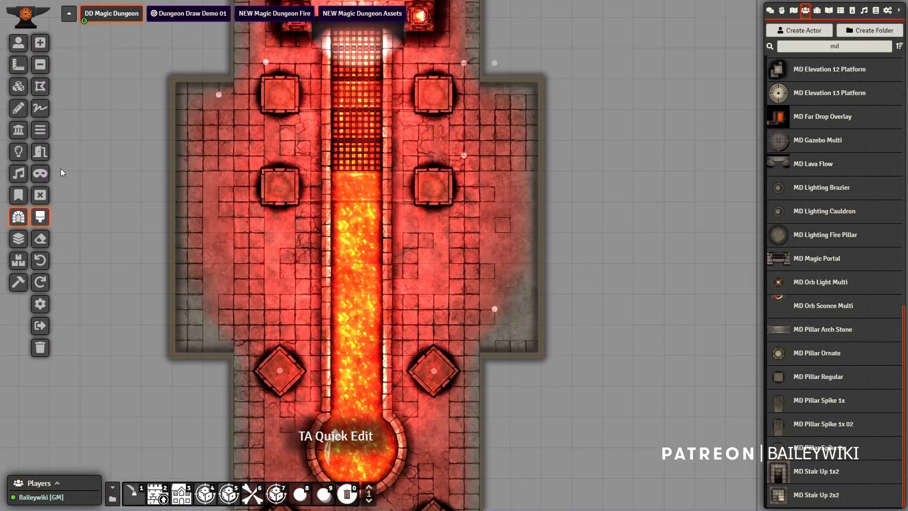
{"action": "left_click", "coordinate": [19, 152]}
{"action": "mouse_move", "coordinate": [358, 203]}
{"action": "left_mouse_down"}
{"action": "mouse_move", "coordinate": [356, 225]}
{"action": "mouse_move", "coordinate": [358, 203]}
{"action": "left_mouse_up"}
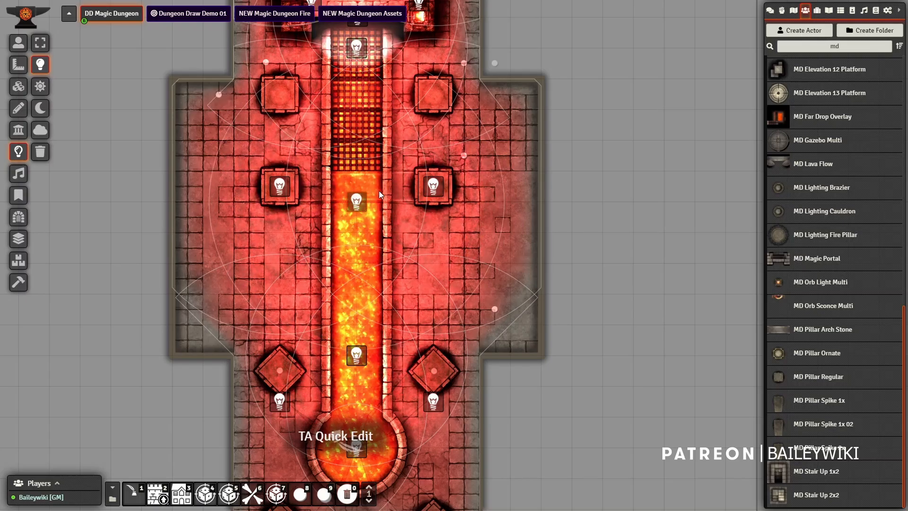
Paint a square lava area along the outer walls of the room with the deep stairway pit
{"action": "scroll", "coordinate": [192, 201], "scroll_direction": "down", "scroll_amount": 9}
{"action": "left_click_drag", "start_coordinate": [179, 194], "coordinate": [513, 311]}
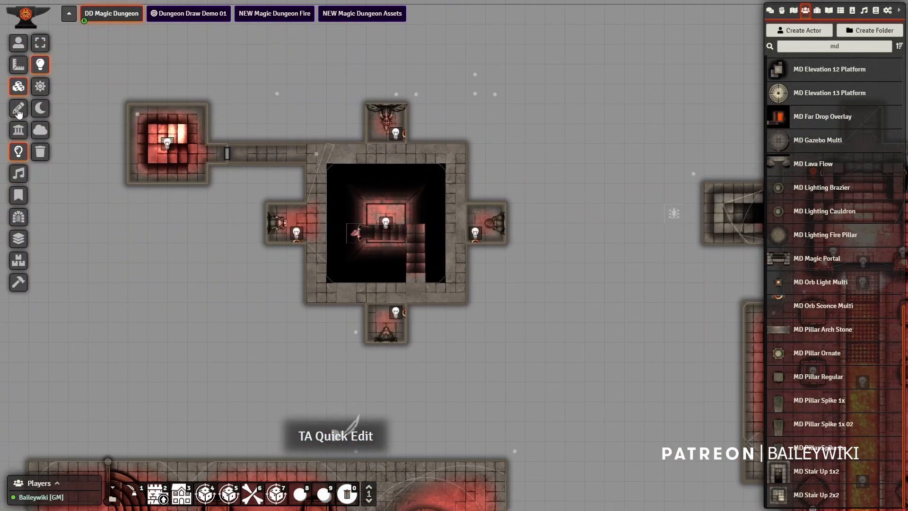
{"action": "left_click", "coordinate": [20, 223]}
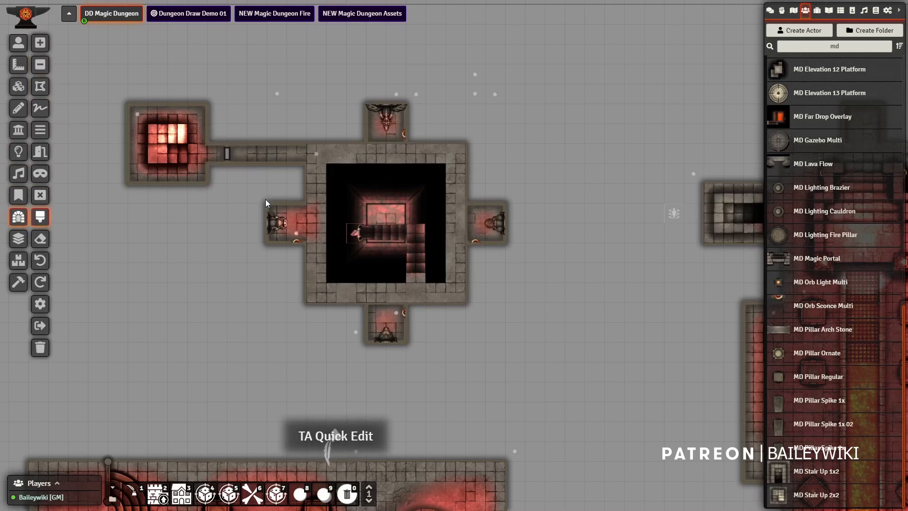
{"action": "mouse_move", "coordinate": [308, 143]}
{"action": "left_mouse_down"}
{"action": "mouse_move", "coordinate": [307, 302]}
{"action": "mouse_move", "coordinate": [473, 309]}
{"action": "mouse_move", "coordinate": [466, 302]}
{"action": "left_mouse_up"}
{"action": "mouse_move", "coordinate": [468, 188]}
{"action": "left_mouse_down"}
{"action": "mouse_move", "coordinate": [465, 140]}
{"action": "mouse_move", "coordinate": [308, 144]}
{"action": "left_mouse_up"}
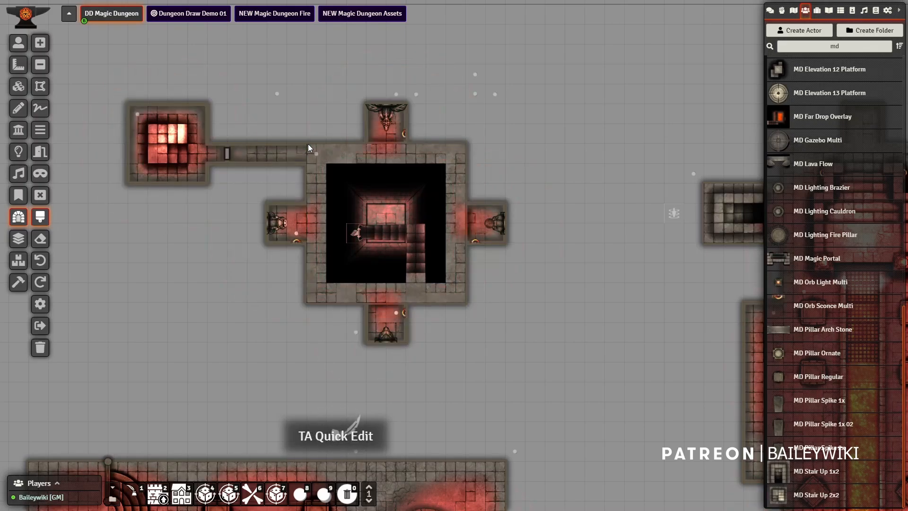
{"action": "scroll", "coordinate": [431, 221], "scroll_direction": "up", "scroll_amount": 10}
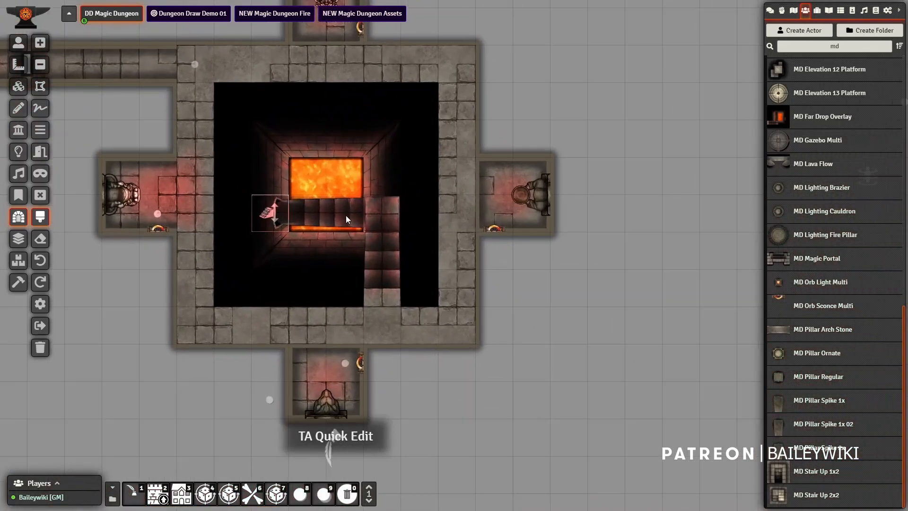
{"action": "scroll", "coordinate": [342, 191], "scroll_direction": "down", "scroll_amount": 10}
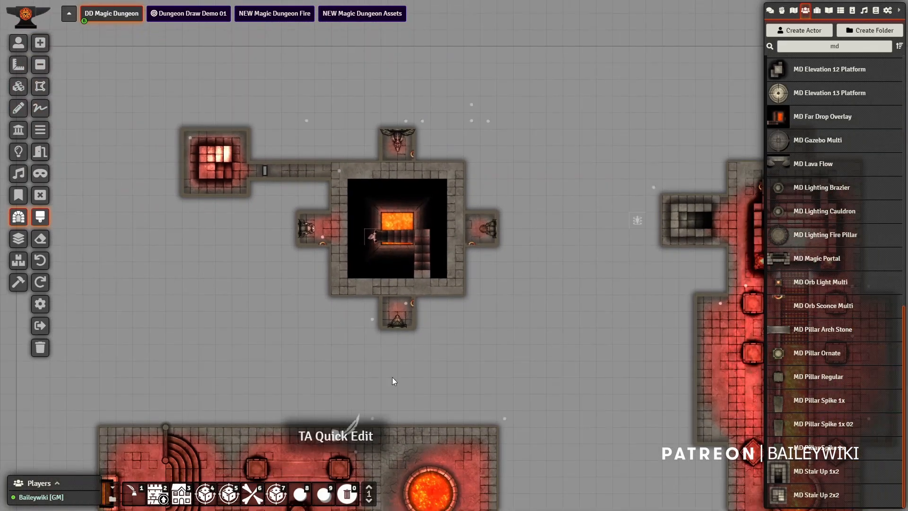
Activate the DD Magic Dungeon scene
{"action": "left_click", "coordinate": [133, 494]}
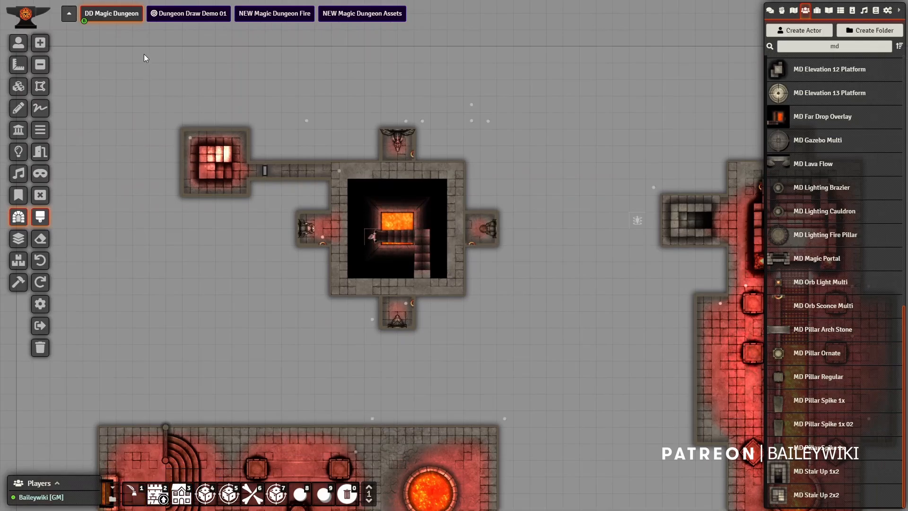
{"action": "right_click", "coordinate": [116, 18]}
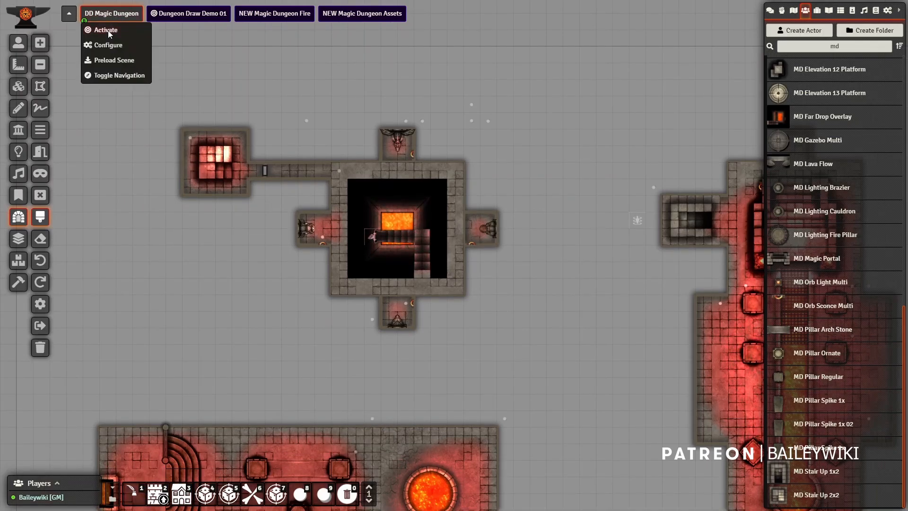
{"action": "left_click", "coordinate": [108, 31]}
{"action": "scroll", "coordinate": [329, 130], "scroll_direction": "up", "scroll_amount": 3}
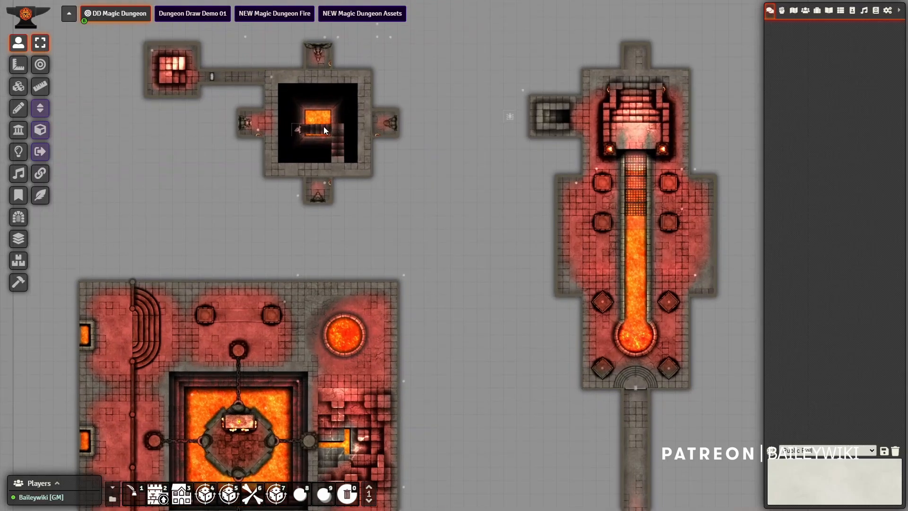
Enable Unrestricted Vision Range and set the Darkness Level to 0.95 in the scene's lighting configuration, and save the changes
{"action": "right_click", "coordinate": [127, 18]}
{"action": "left_click", "coordinate": [108, 29]}
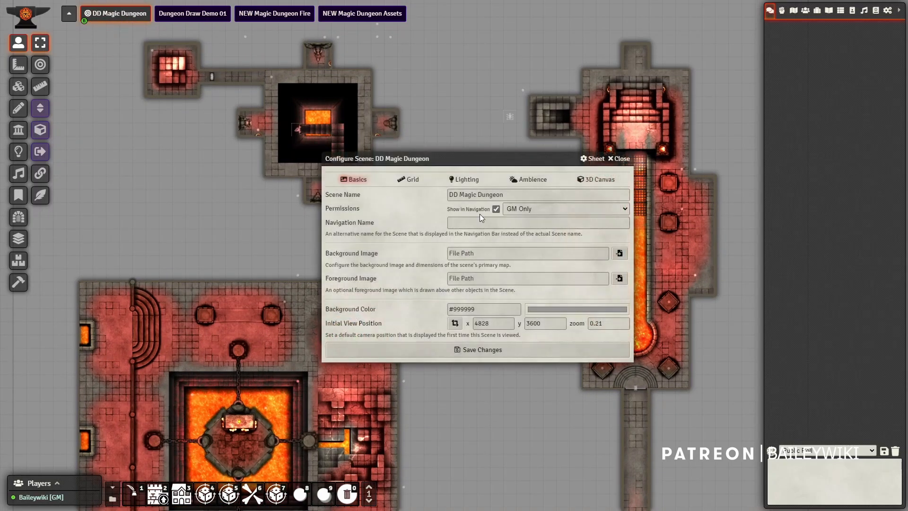
{"action": "left_click", "coordinate": [465, 179]}
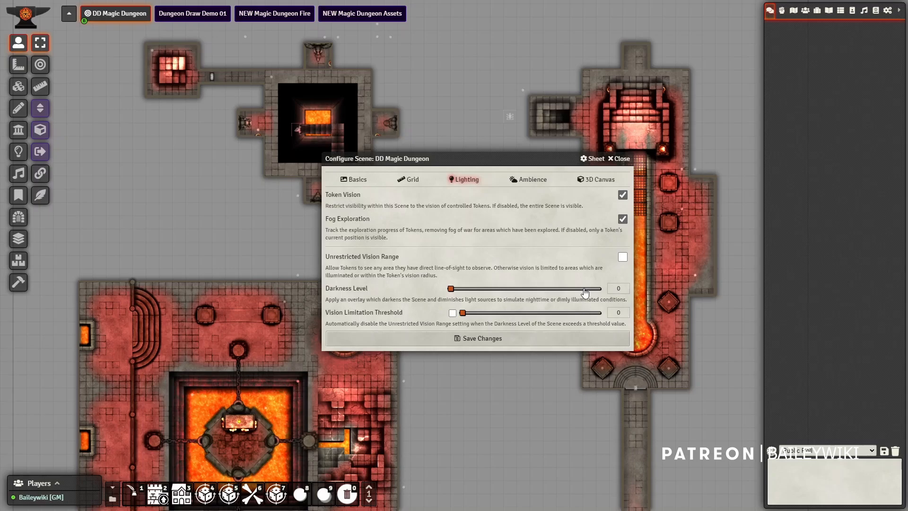
{"action": "left_click", "coordinate": [590, 288]}
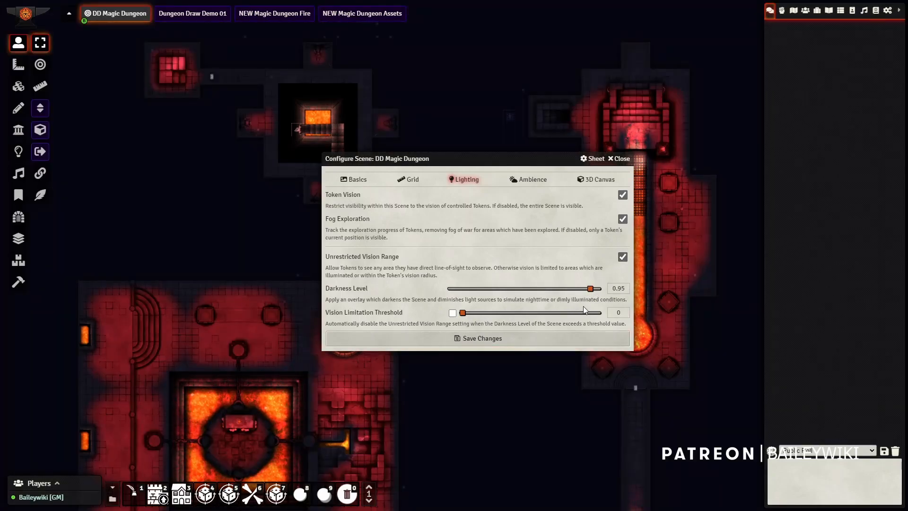
{"action": "left_click", "coordinate": [544, 337]}
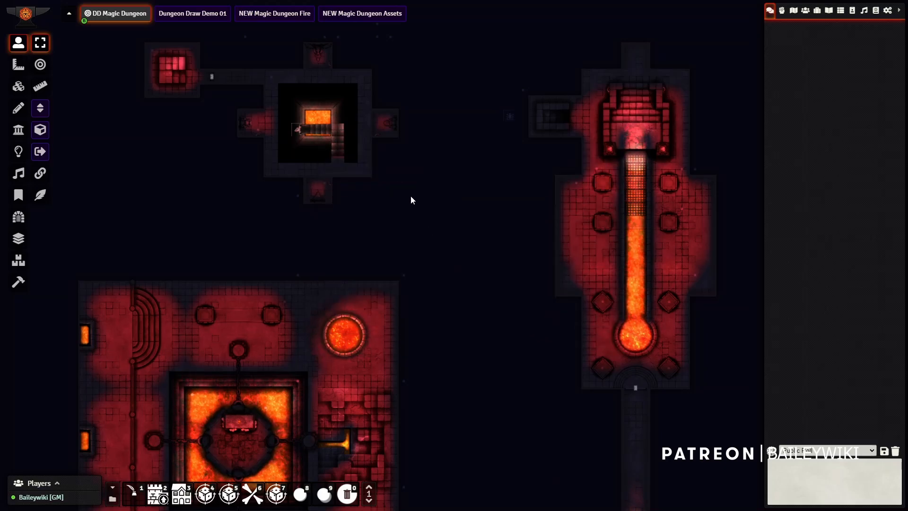
Place the "test with vision" actor from the Test Actors folder in the small northwest stair room and select its token
{"action": "left_click", "coordinate": [805, 10]}
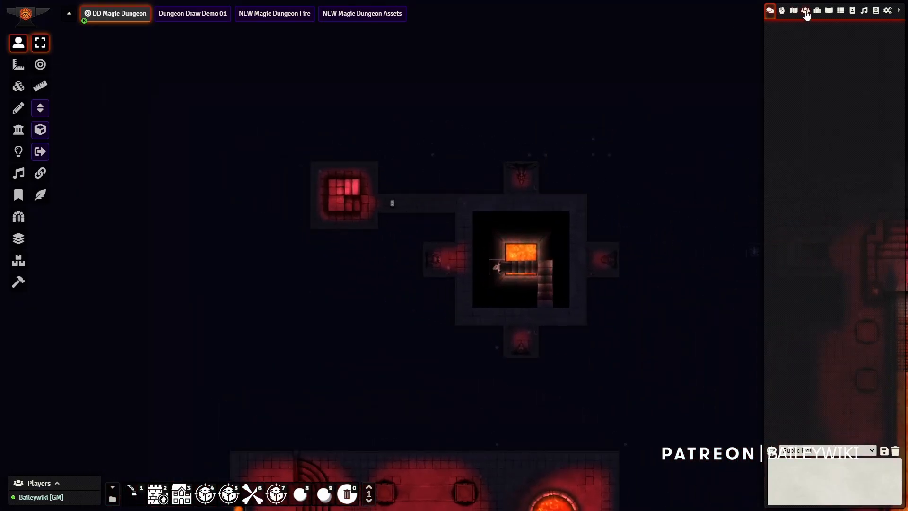
{"action": "left_click", "coordinate": [798, 153]}
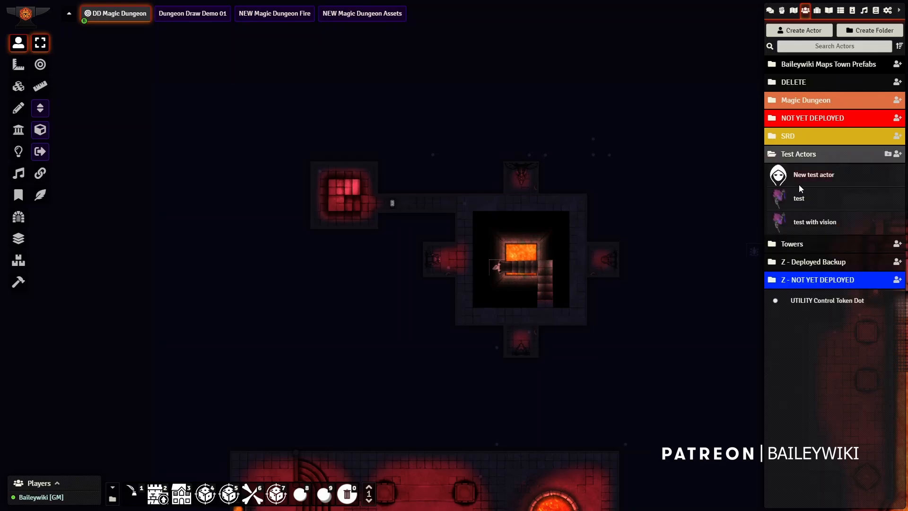
{"action": "left_click_drag", "start_coordinate": [816, 222], "coordinate": [390, 212]}
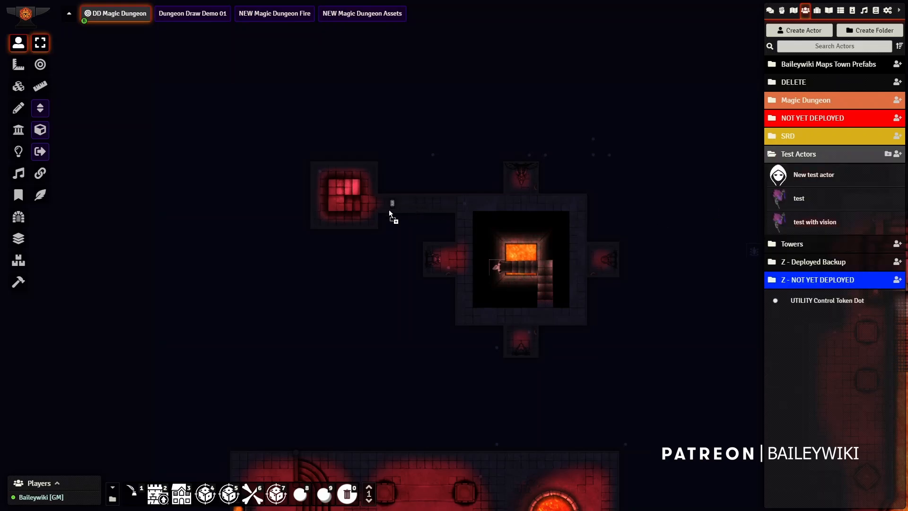
{"action": "left_click", "coordinate": [350, 206]}
{"action": "scroll", "coordinate": [361, 238], "scroll_direction": "up", "scroll_amount": 10}
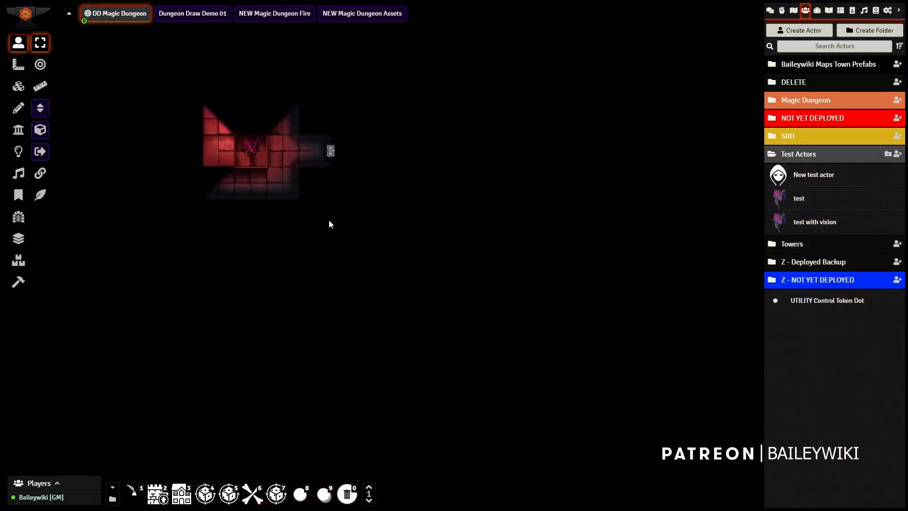
{"action": "left_click_drag", "start_coordinate": [327, 221], "coordinate": [380, 269]}
Open the door east of the stair room and move the test token through it into the corridor
{"action": "key", "text": "Left"}
{"action": "key", "text": "Right"}
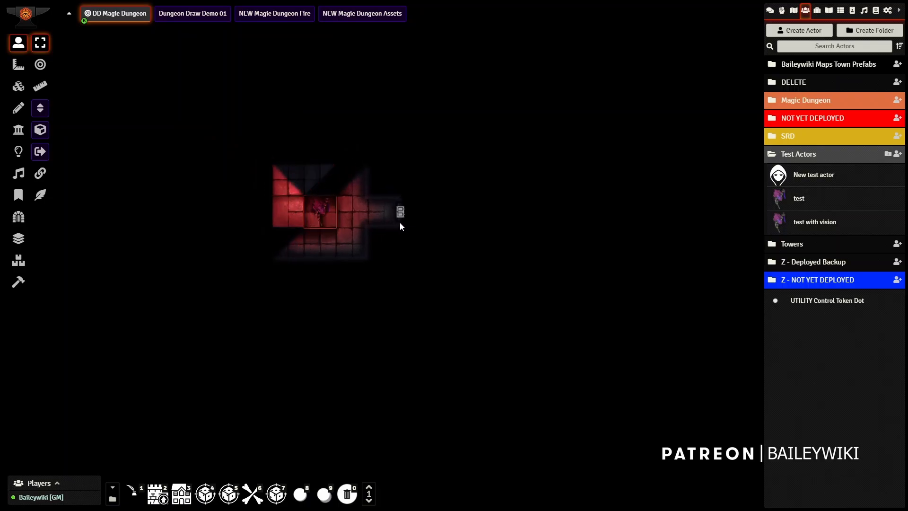
{"action": "key", "text": "Right"}
{"action": "key", "text": "Right"}
{"action": "left_click", "coordinate": [400, 212]}
{"action": "key", "text": "Right"}
{"action": "key", "text": "Right"}
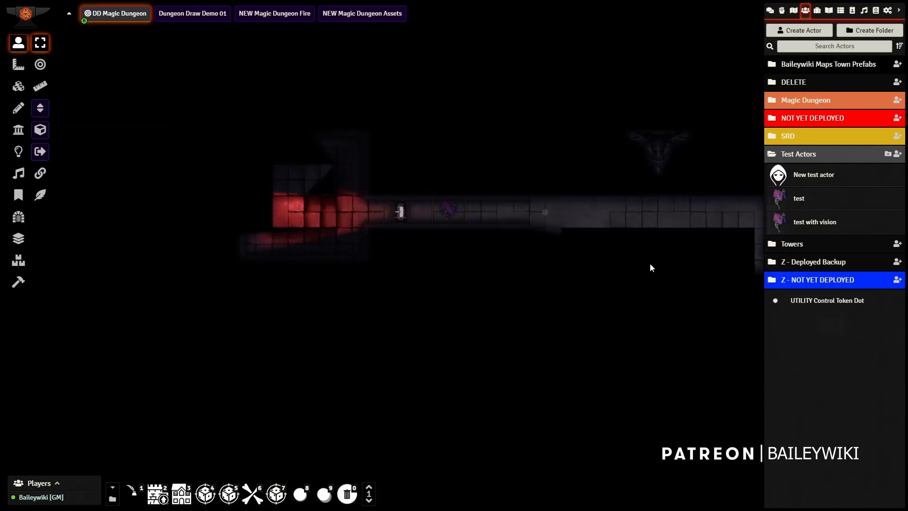
Move the test token east out of the corridor and along the walkway on the north side of the pit
{"action": "key", "text": "Right"}
{"action": "key", "text": "Right"}
{"action": "key", "text": "Right"}
{"action": "left_click_drag", "start_coordinate": [655, 268], "coordinate": [322, 233]}
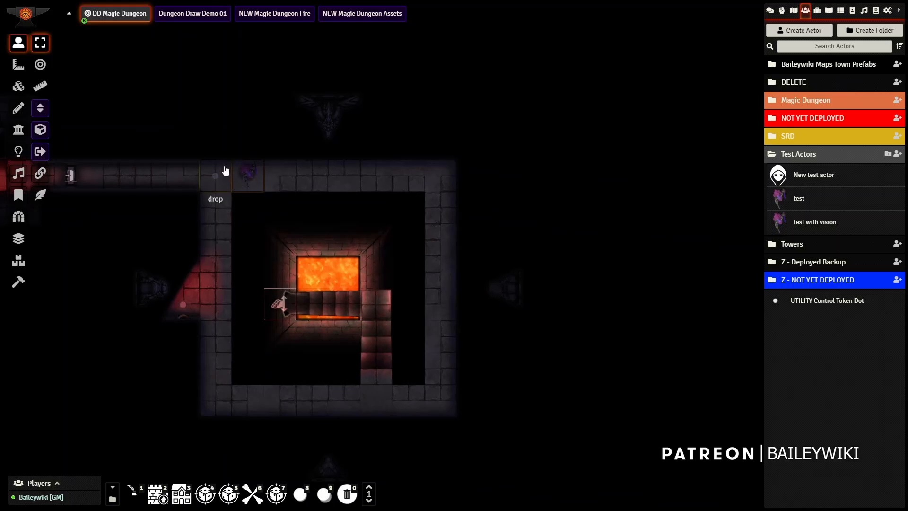
{"action": "key", "text": "Right"}
{"action": "key", "text": "Right"}
{"action": "key", "text": "Right"}
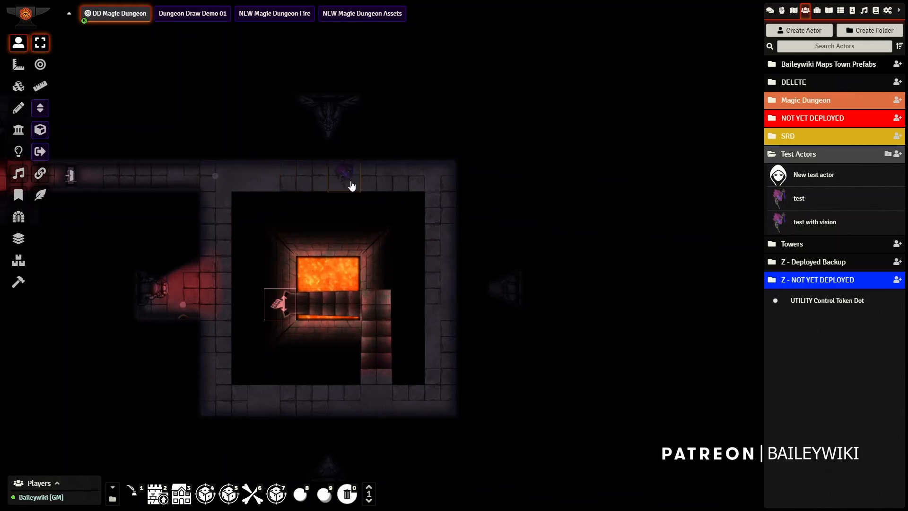
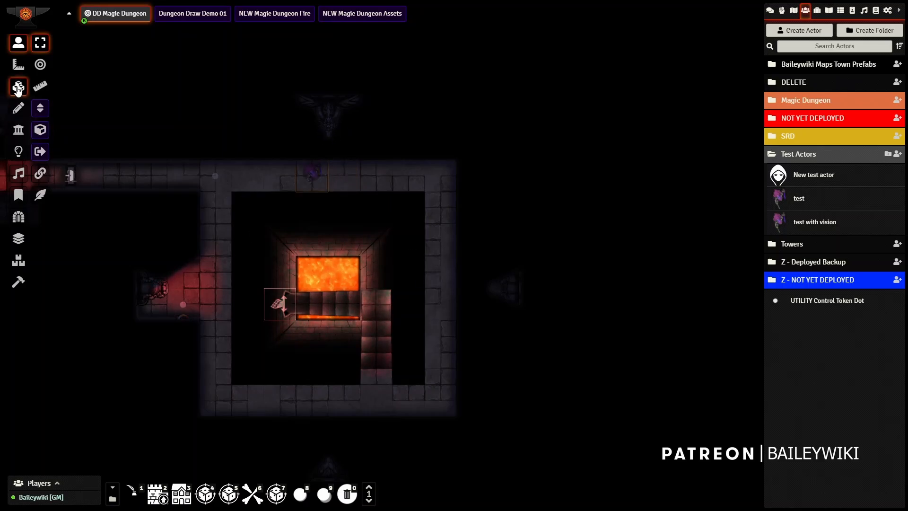
Add a rectangular floor section that opens the north statue alcove onto the walkway around the lava pit
{"action": "left_click", "coordinate": [18, 217]}
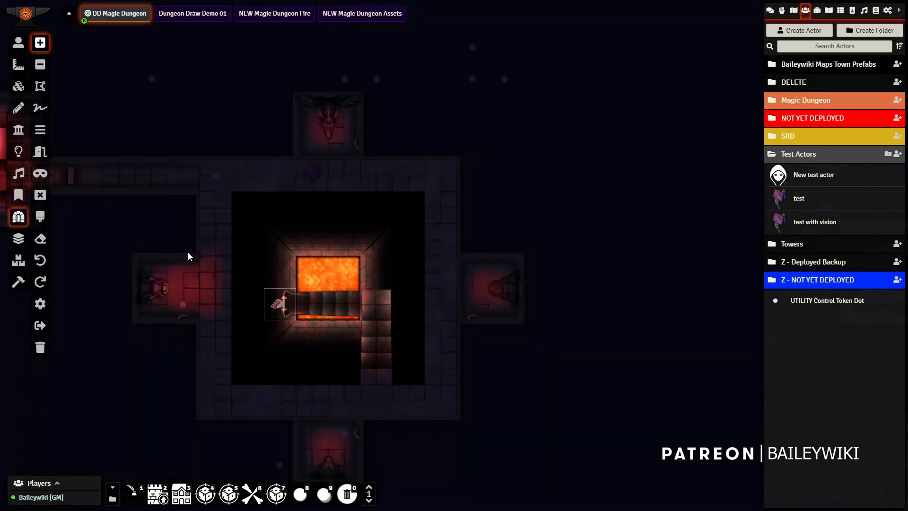
{"action": "left_click", "coordinate": [18, 135]}
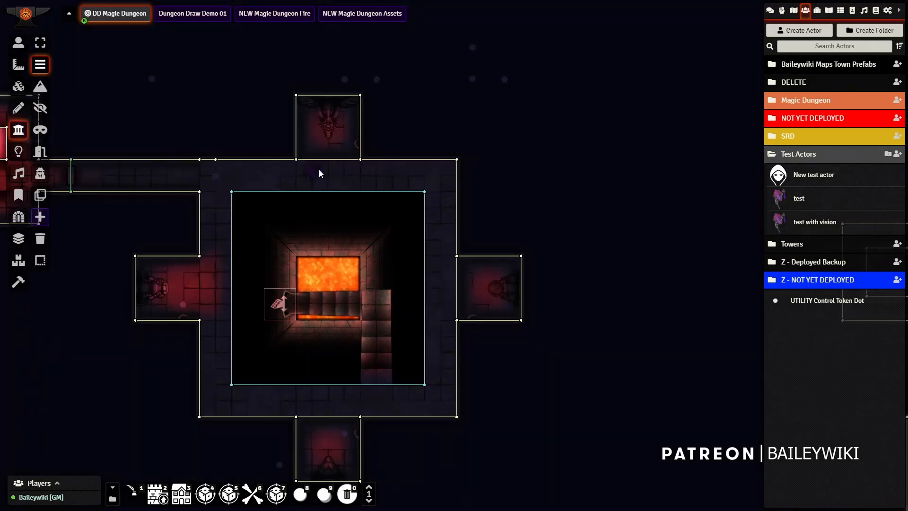
{"action": "scroll", "coordinate": [319, 174], "scroll_direction": "up", "scroll_amount": 3}
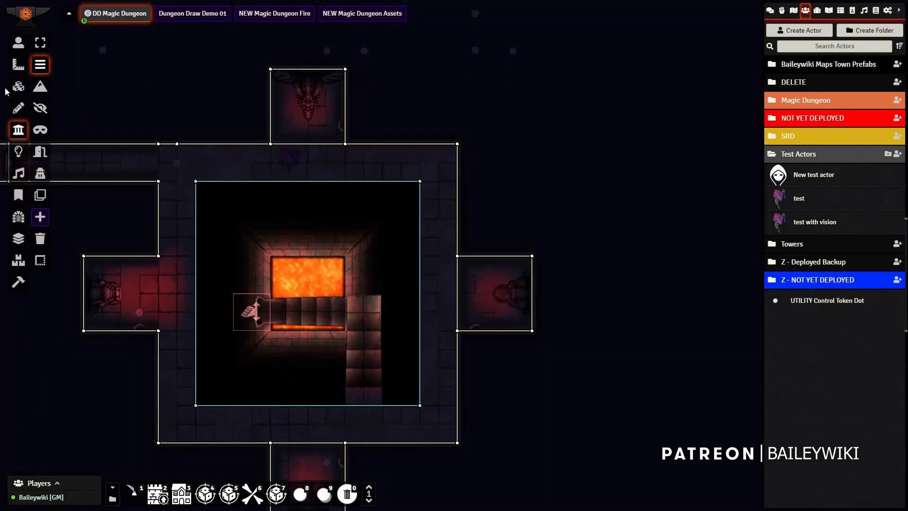
{"action": "left_click", "coordinate": [20, 219]}
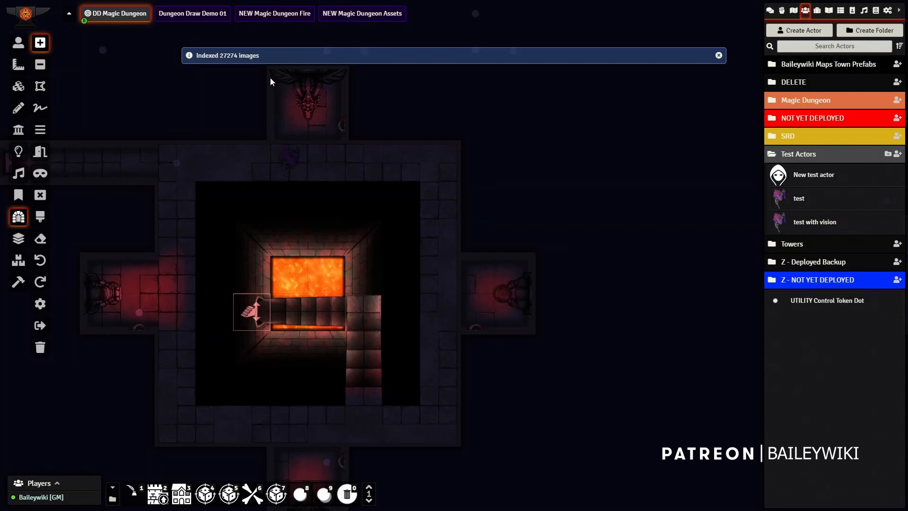
{"action": "left_click_drag", "start_coordinate": [268, 71], "coordinate": [347, 163]}
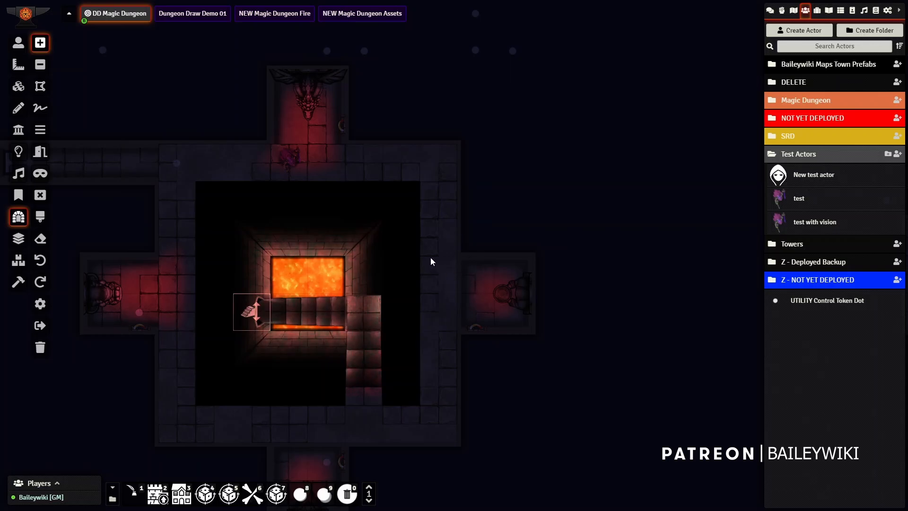
Add rectangular floor sections that open the east and south statue alcoves onto the pit walkway
{"action": "left_click_drag", "start_coordinate": [461, 283], "coordinate": [480, 336]}
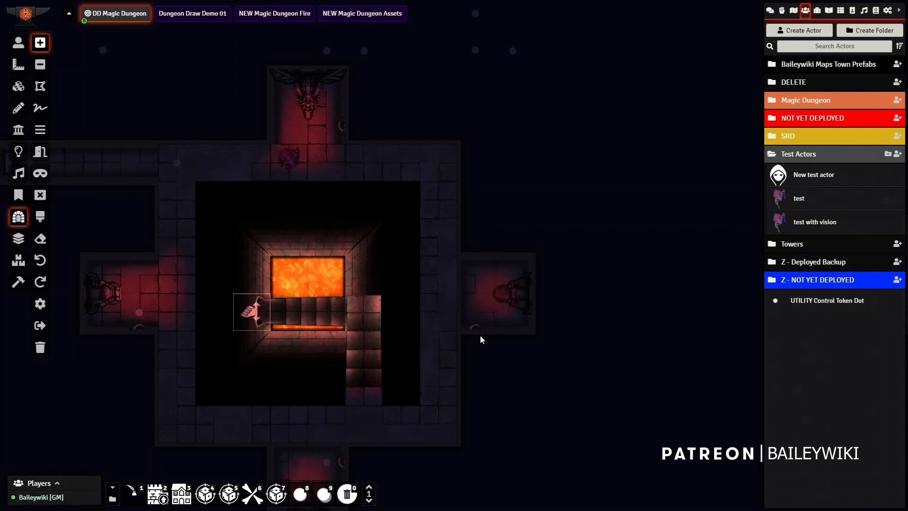
{"action": "left_click_drag", "start_coordinate": [319, 403], "coordinate": [391, 253]}
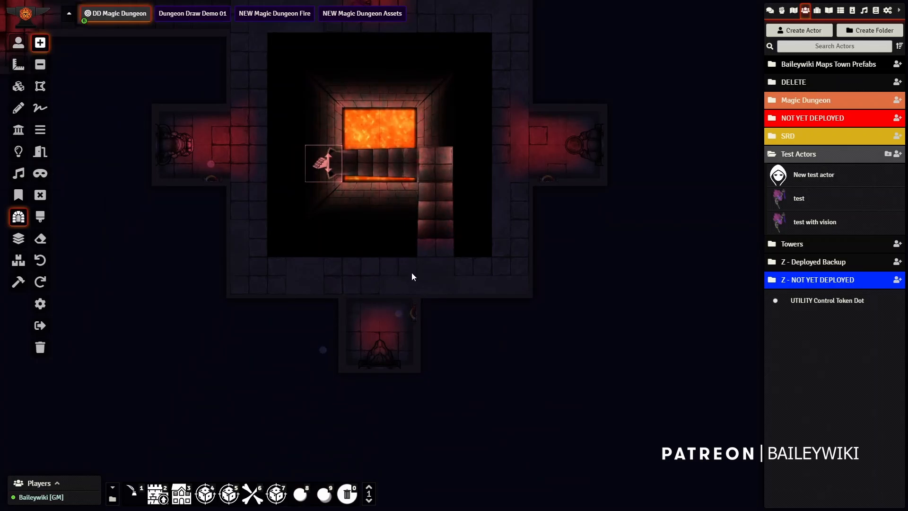
{"action": "left_click_drag", "start_coordinate": [348, 319], "coordinate": [342, 313]}
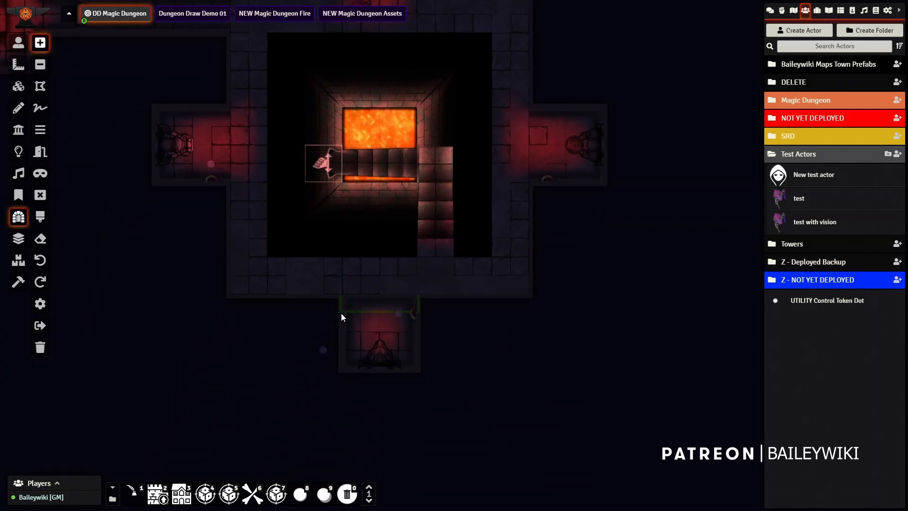
{"action": "left_click_drag", "start_coordinate": [203, 216], "coordinate": [161, 329]}
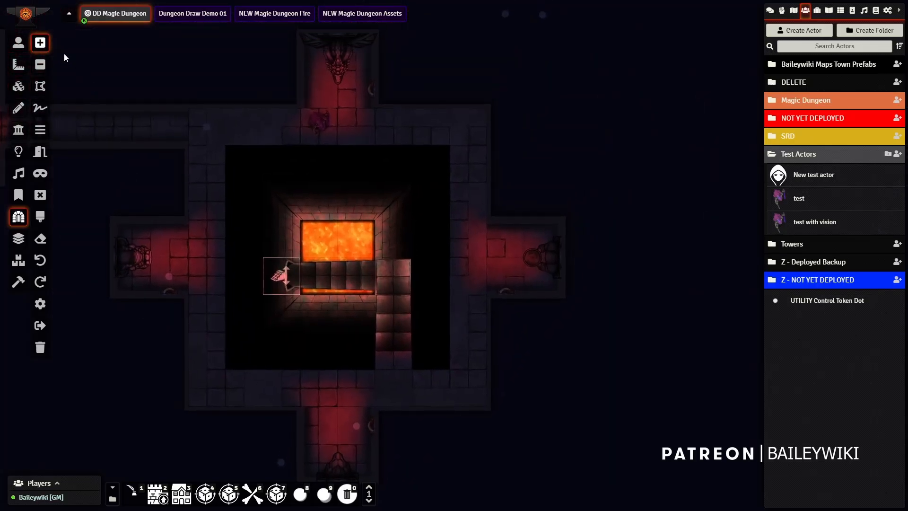
Select the test token and move it east to the northeast corner of the pit walkway
{"action": "left_click", "coordinate": [17, 45]}
{"action": "left_click", "coordinate": [323, 125]}
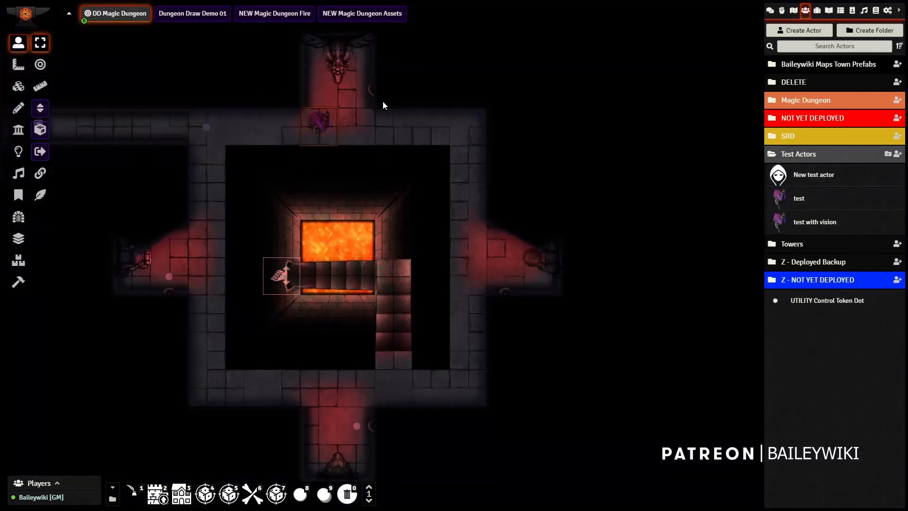
{"action": "key", "text": "Right"}
{"action": "key", "text": "Right"}
{"action": "key", "text": "Right"}
{"action": "key", "text": "Right"}
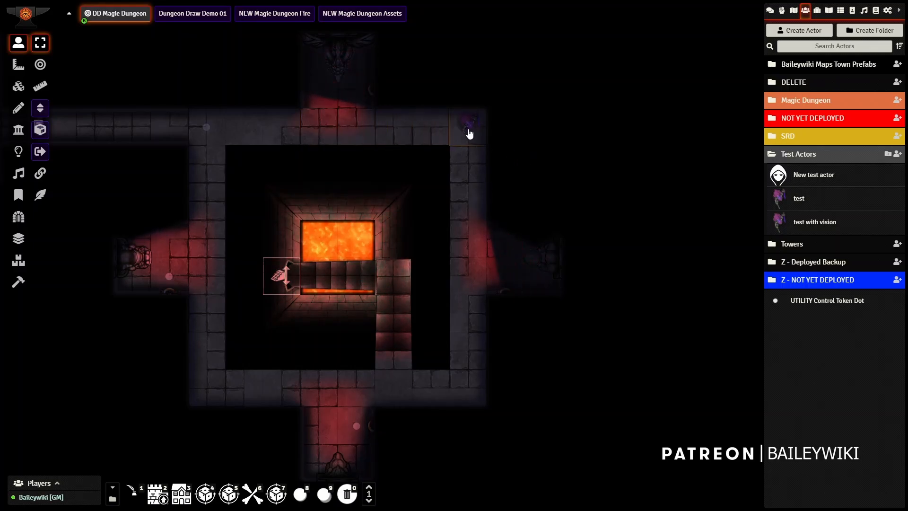
Move the test token south along the east walkway and around inside the east statue alcove
{"action": "key", "text": "Down"}
{"action": "key", "text": "Down"}
{"action": "key", "text": "Down"}
{"action": "key", "text": "Down"}
{"action": "key", "text": "Right"}
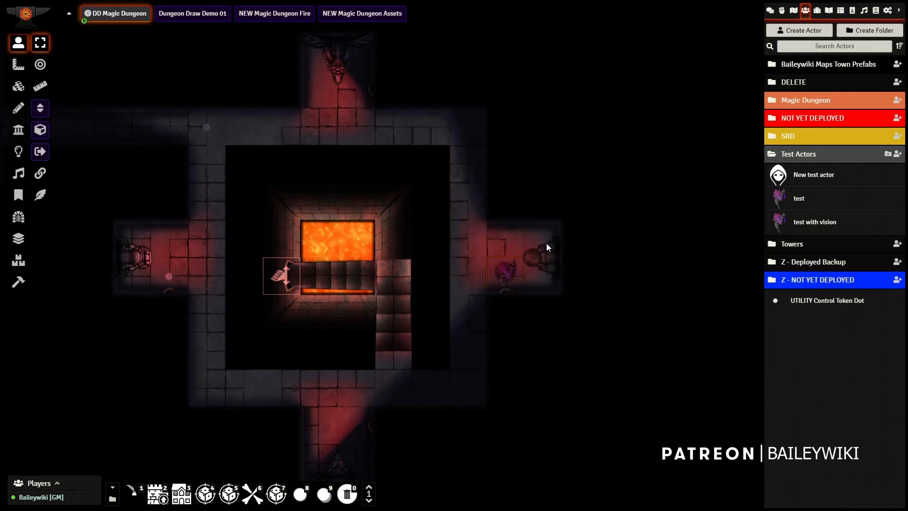
{"action": "key", "text": "Right"}
{"action": "key", "text": "Up"}
{"action": "key", "text": "Left"}
{"action": "key", "text": "Left"}
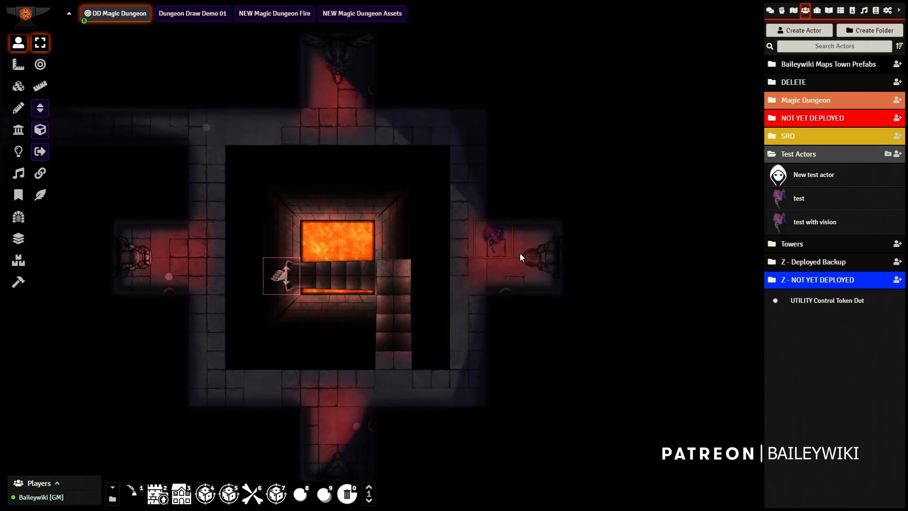
Move the test token south to the walkway's southeast corner and west to the foot of the stone causeway
{"action": "key", "text": "Down"}
{"action": "key", "text": "Down"}
{"action": "key", "text": "Down"}
{"action": "key", "text": "Down"}
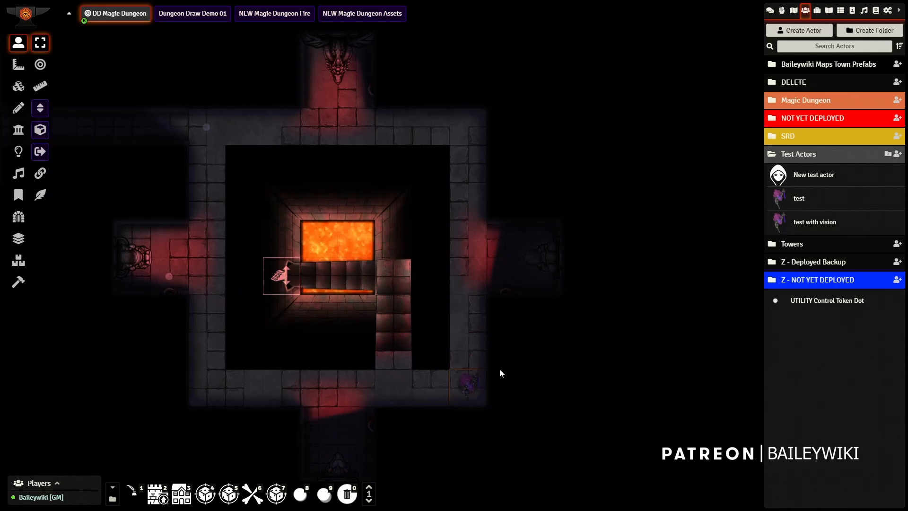
{"action": "key", "text": "Left"}
{"action": "key", "text": "Left"}
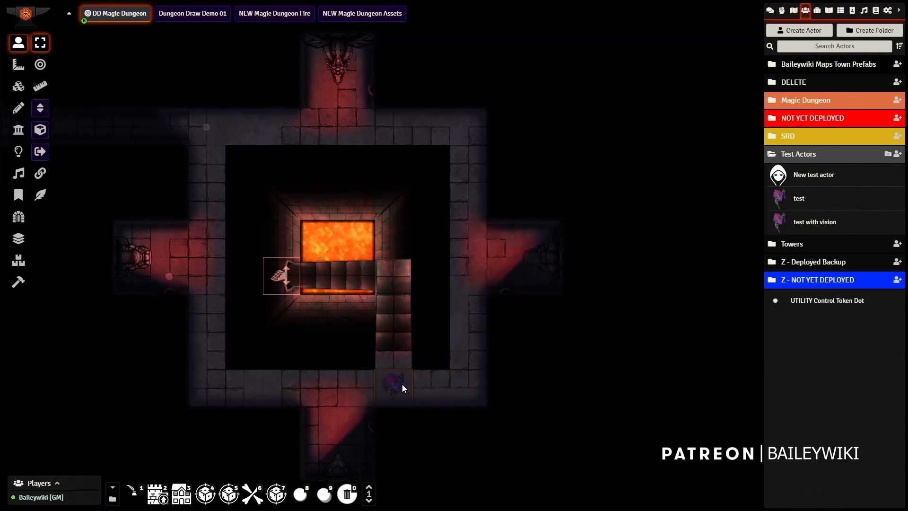
Move the test token north along the stone causeway over the pit, then west down the steps onto the stair marker
{"action": "key", "text": "Up"}
{"action": "key", "text": "Up"}
{"action": "key", "text": "Up"}
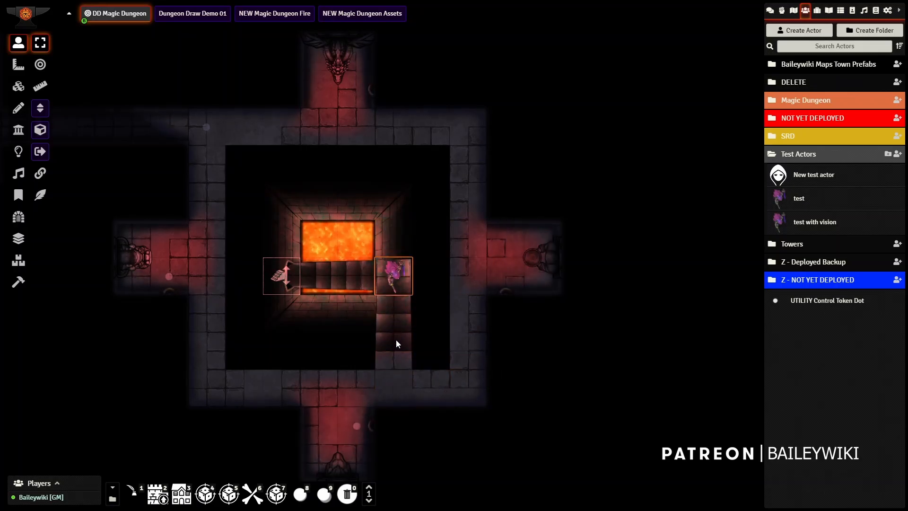
{"action": "key", "text": "Left"}
{"action": "key", "text": "Left"}
{"action": "key", "text": "Left"}
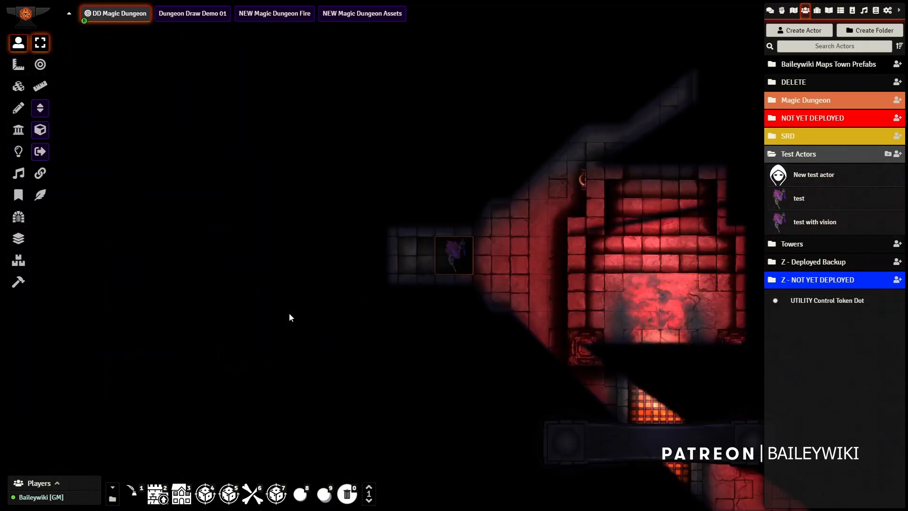
Move the test token east out of the stairwell onto the red-lit west side of the large hall
{"action": "key", "text": "Right"}
{"action": "left_click_drag", "start_coordinate": [513, 319], "coordinate": [371, 305]}
{"action": "key", "text": "Right"}
{"action": "key", "text": "Up"}
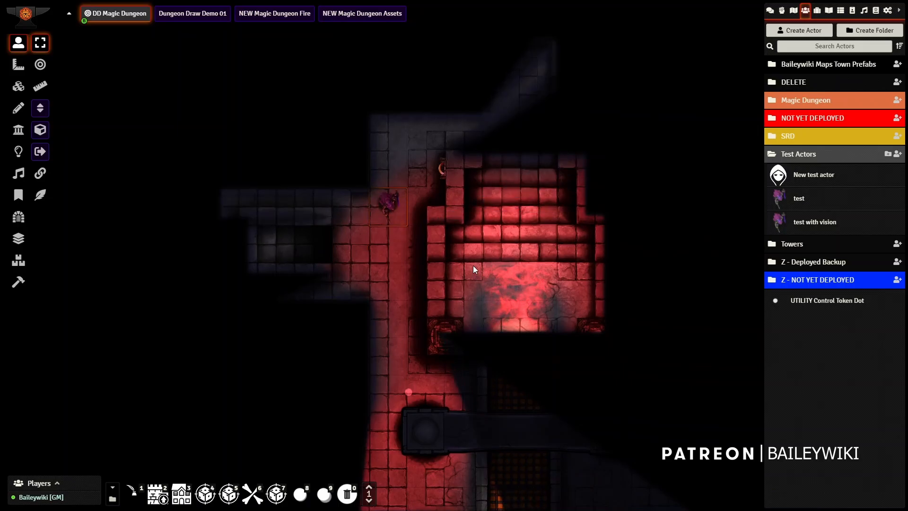
{"action": "left_click", "coordinate": [18, 151]}
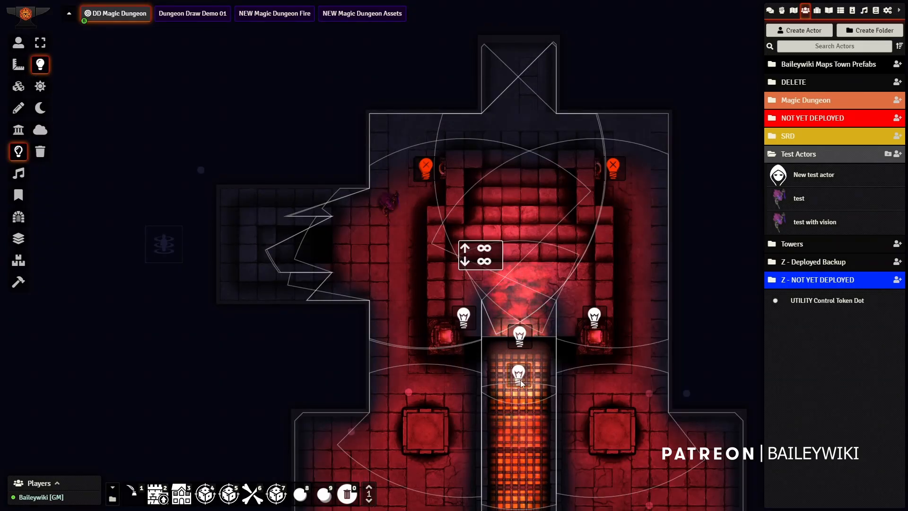
{"action": "left_click_drag", "start_coordinate": [521, 381], "coordinate": [520, 406]}
{"action": "key", "text": "ctrl+z"}
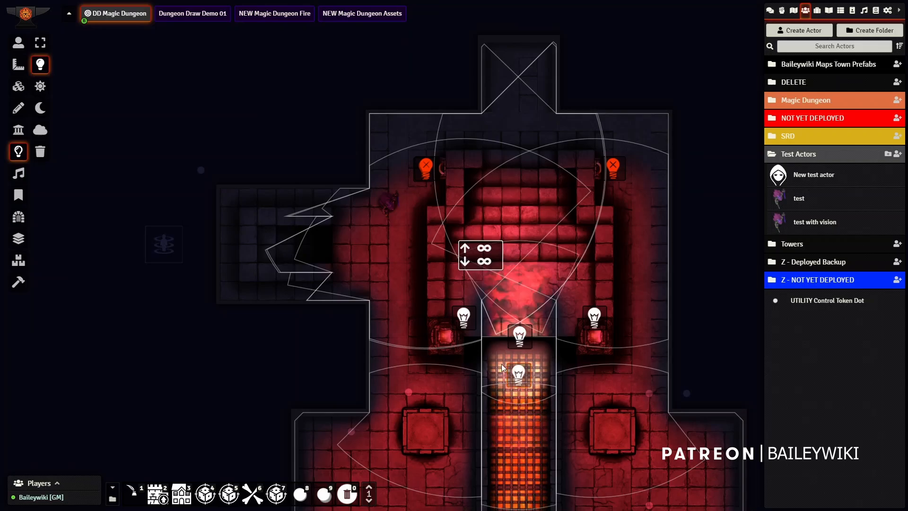
Shorten the two walls flanking the lava channel so their north ends stop at the front edge of the stepped platform
{"action": "left_click_drag", "start_coordinate": [493, 353], "coordinate": [447, 283]}
{"action": "scroll", "coordinate": [441, 256], "scroll_direction": "up", "scroll_amount": 2}
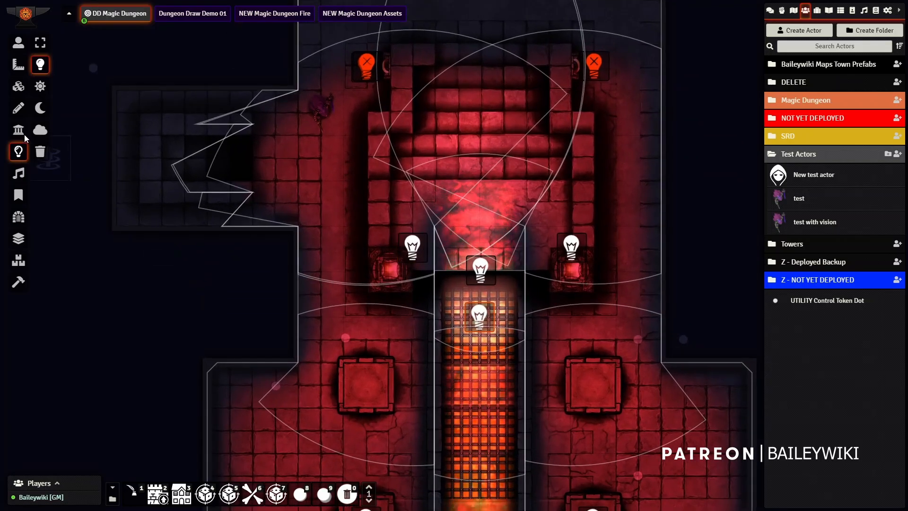
{"action": "left_click", "coordinate": [19, 129]}
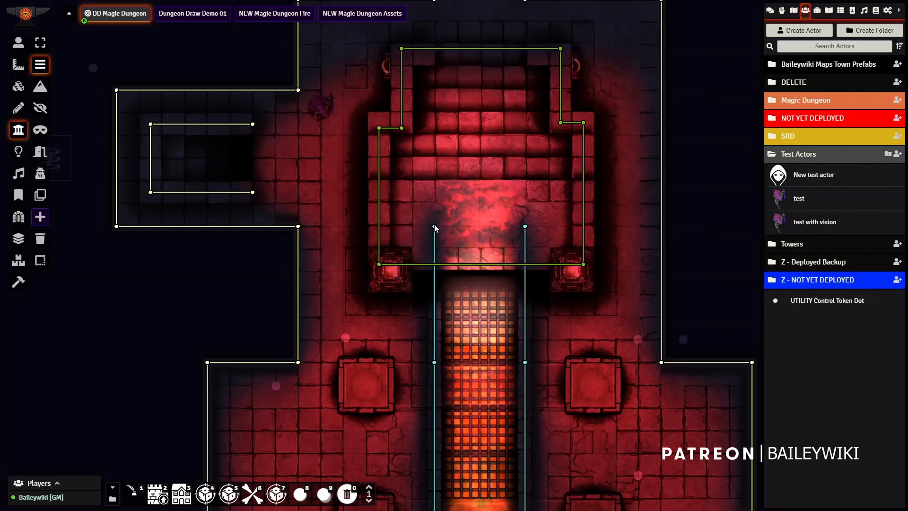
{"action": "left_click", "coordinate": [132, 491]}
{"action": "double_click", "coordinate": [436, 256]}
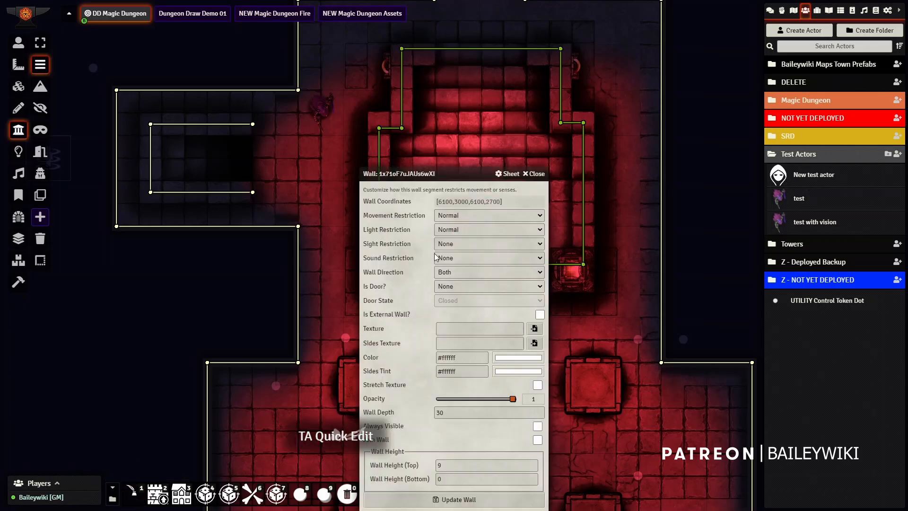
{"action": "left_click", "coordinate": [540, 174]}
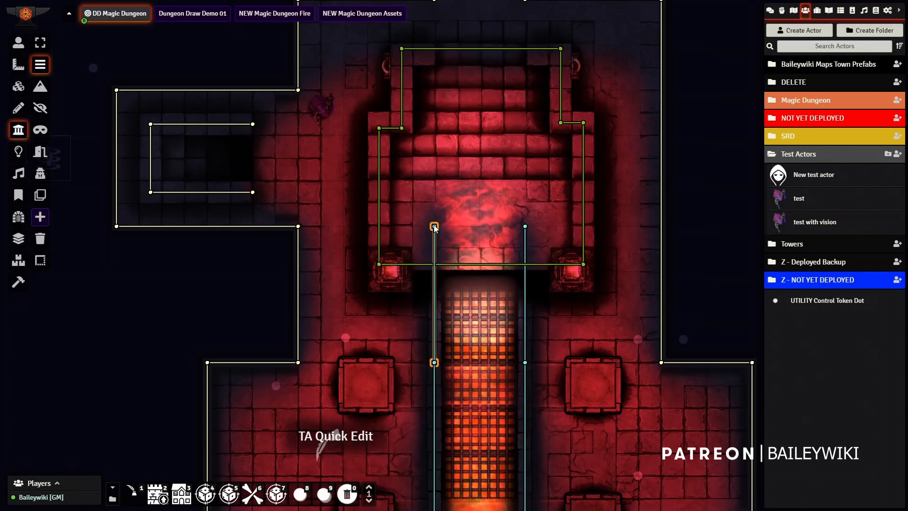
{"action": "left_click_drag", "start_coordinate": [436, 226], "coordinate": [434, 265]}
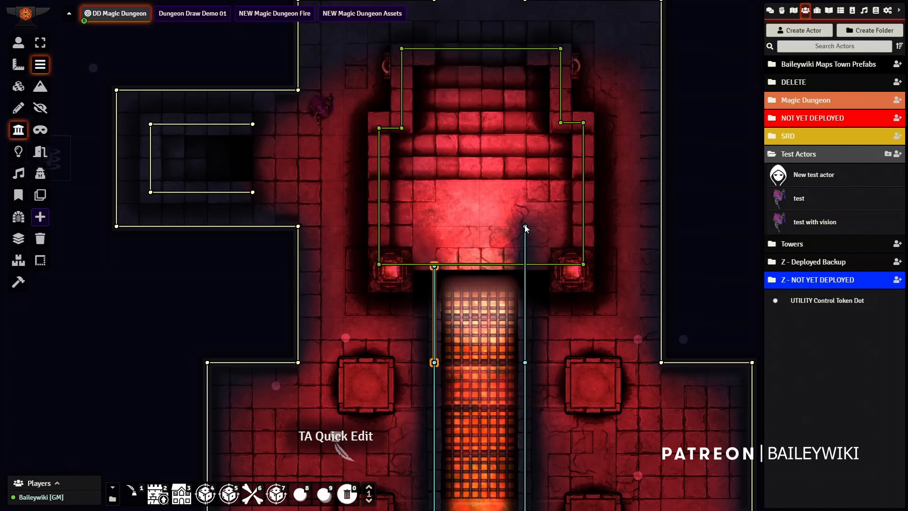
{"action": "left_click_drag", "start_coordinate": [526, 228], "coordinate": [525, 266]}
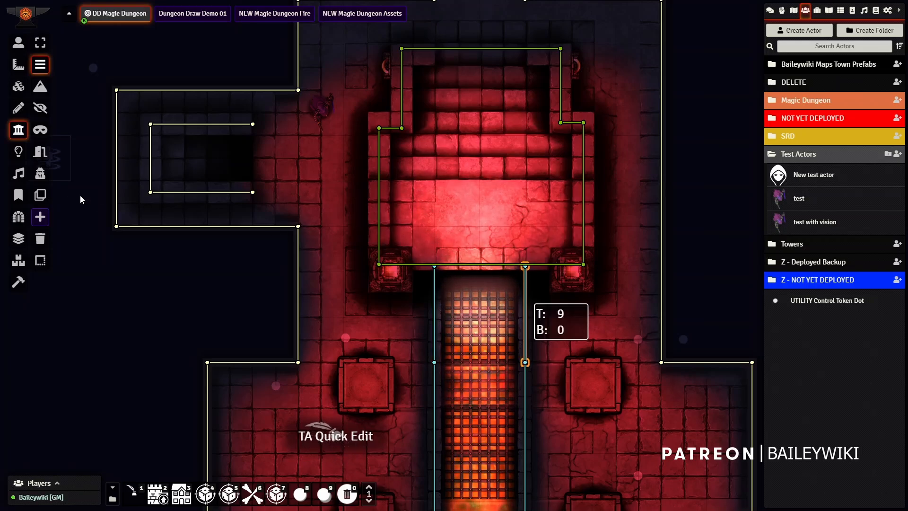
Draw a cloned wall across the head of the lava channel, joining the north ends of its two side walls
{"action": "left_click", "coordinate": [41, 195]}
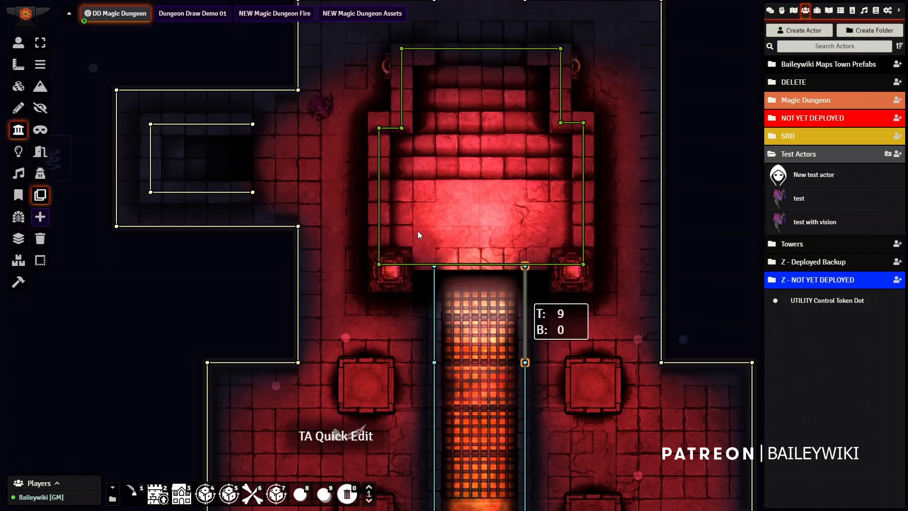
{"action": "left_click_drag", "start_coordinate": [435, 264], "coordinate": [525, 267]}
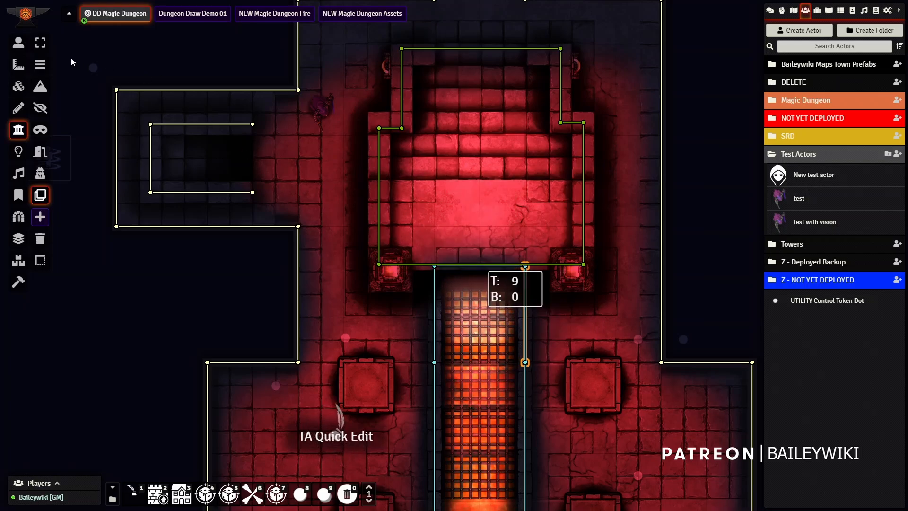
{"action": "left_click", "coordinate": [20, 153]}
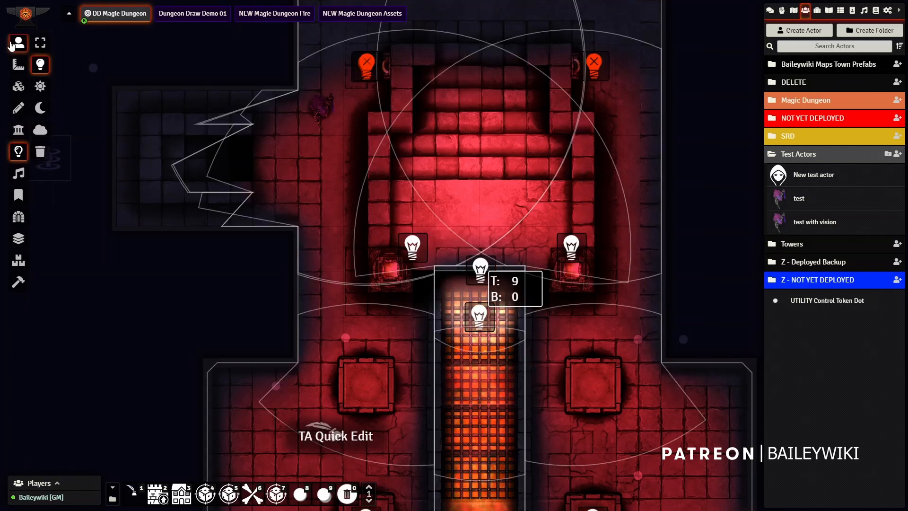
Select the test token and move it north and east to the floor behind the stepped platform
{"action": "left_click", "coordinate": [18, 43]}
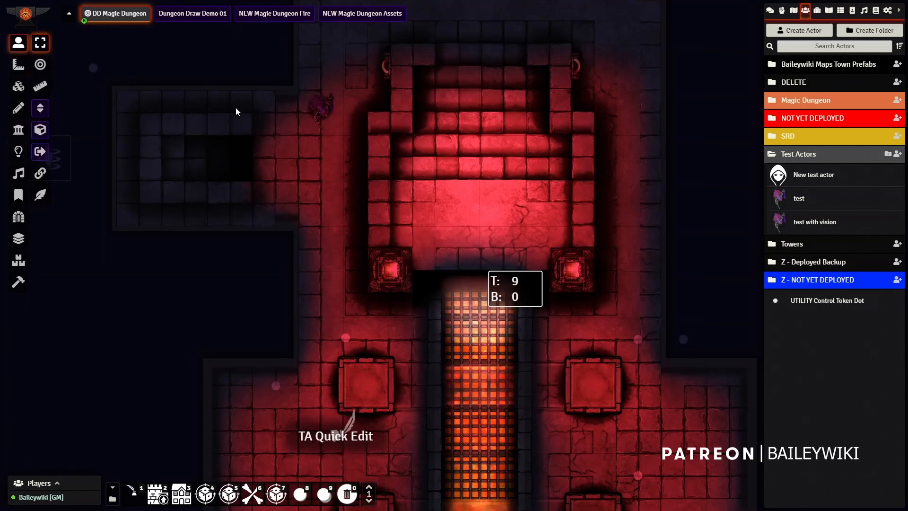
{"action": "left_click", "coordinate": [315, 113]}
{"action": "scroll", "coordinate": [545, 191], "scroll_direction": "down", "scroll_amount": 4}
{"action": "left_click_drag", "start_coordinate": [556, 218], "coordinate": [545, 237]}
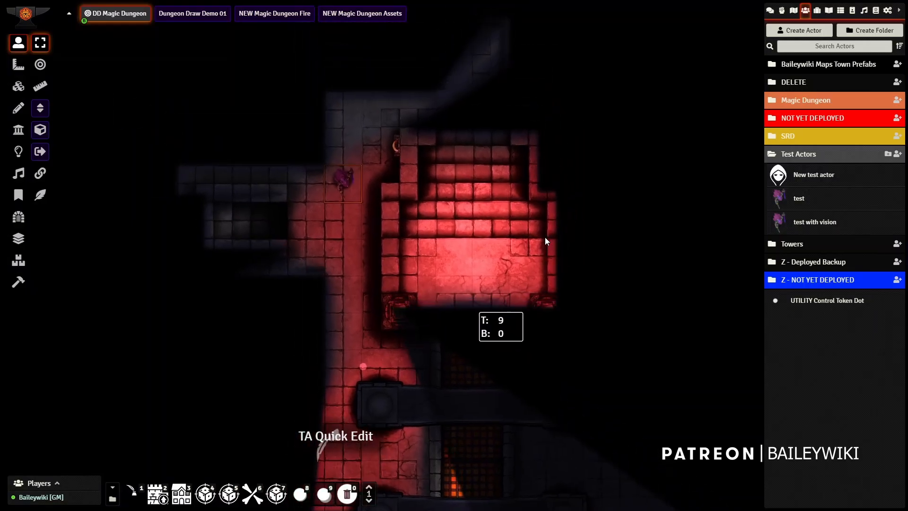
{"action": "key", "text": "w"}
{"action": "key", "text": "w"}
{"action": "key", "text": "d"}
{"action": "key", "text": "d"}
{"action": "key", "text": "d"}
{"action": "key", "text": "d"}
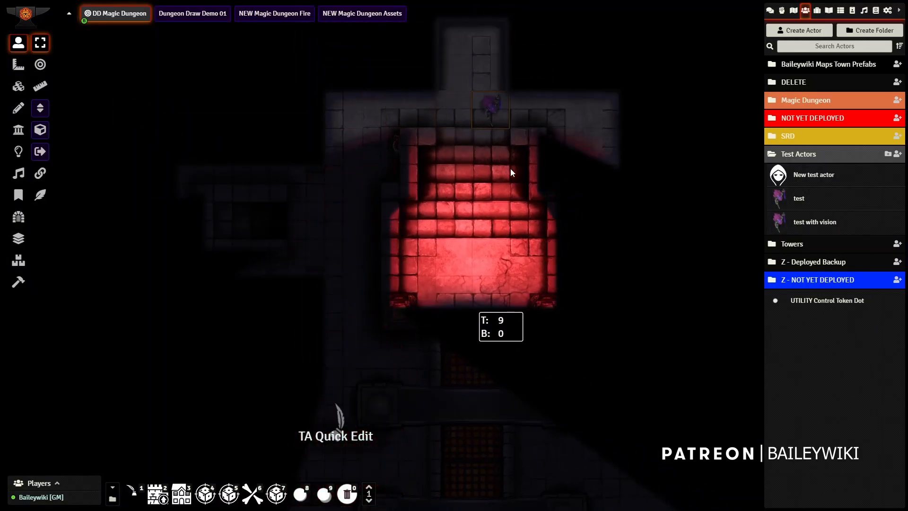
Move the test token south down the steps onto the red-lit platform and examine the hall's lighting from there
{"action": "key", "text": "s"}
{"action": "key", "text": "s"}
{"action": "key", "text": "s"}
{"action": "key", "text": "s"}
{"action": "left_click_drag", "start_coordinate": [577, 279], "coordinate": [545, 100]}
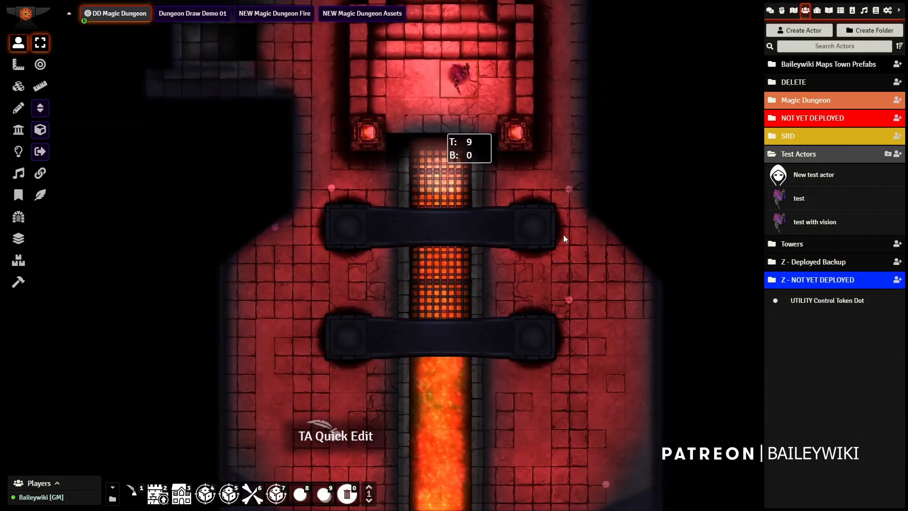
{"action": "left_click_drag", "start_coordinate": [657, 332], "coordinate": [706, 484]}
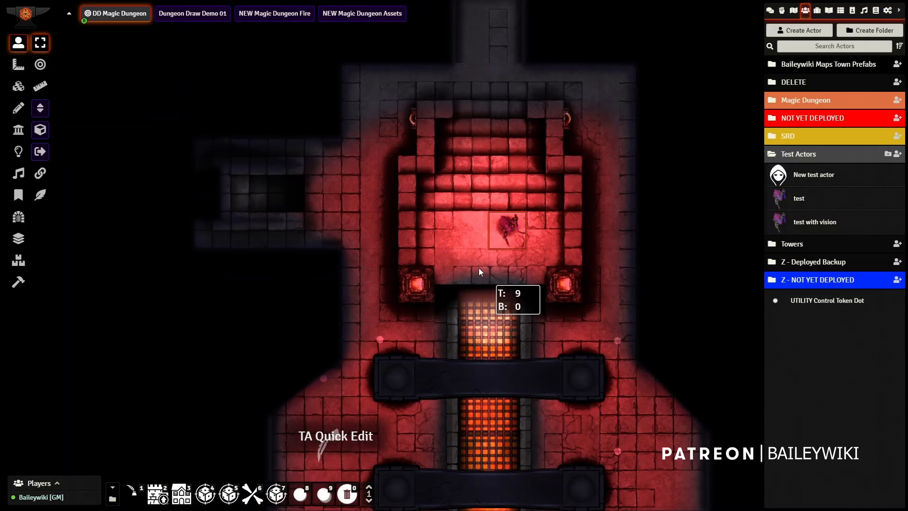
Move the test token back north over the steps into the passage at the hall's north end
{"action": "key", "text": "w"}
{"action": "key", "text": "w"}
{"action": "key", "text": "w"}
{"action": "left_click", "coordinate": [134, 493]}
{"action": "key", "text": "w"}
{"action": "key", "text": "w"}
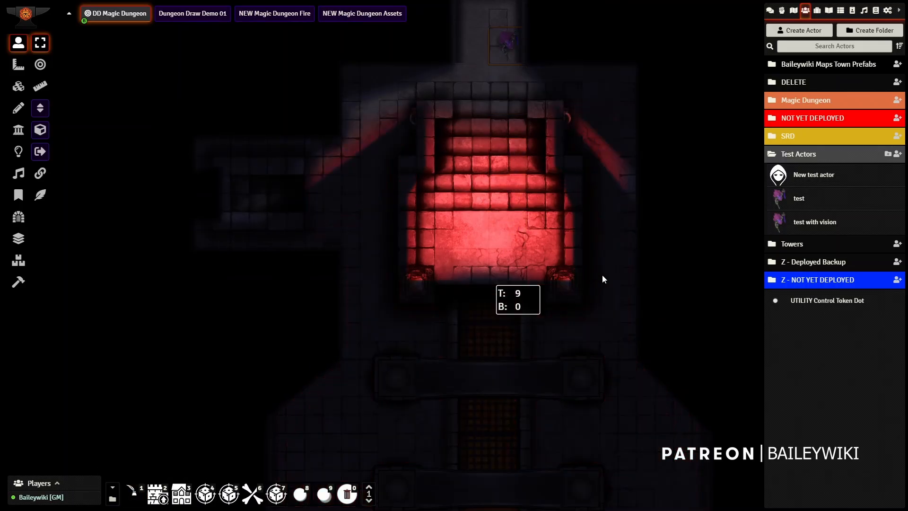
Move the test token west out of the passage and south along the stepped platform's west side to the corner brazier
{"action": "key", "text": "a"}
{"action": "key", "text": "s"}
{"action": "key", "text": "a"}
{"action": "key", "text": "a"}
{"action": "key", "text": "s"}
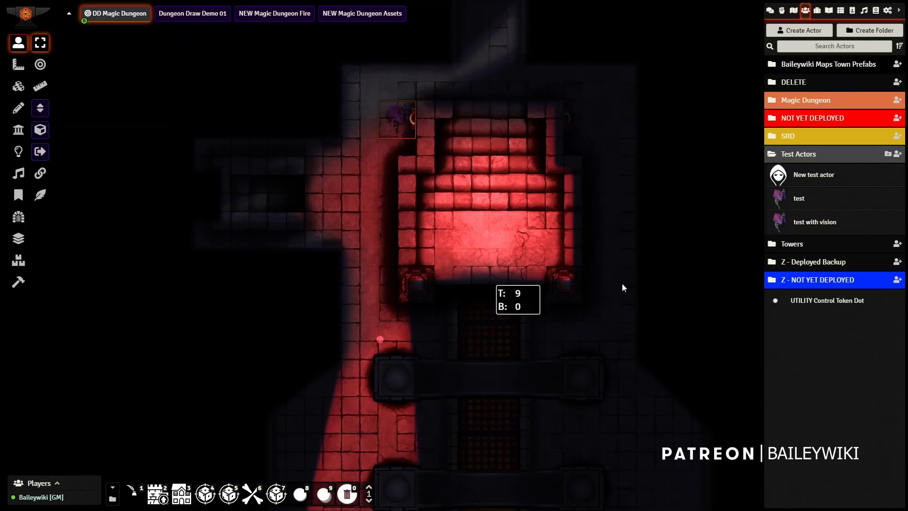
{"action": "key", "text": "s"}
{"action": "key", "text": "s"}
{"action": "key", "text": "s"}
{"action": "key", "text": "s"}
{"action": "key", "text": "s"}
{"action": "key", "text": "s"}
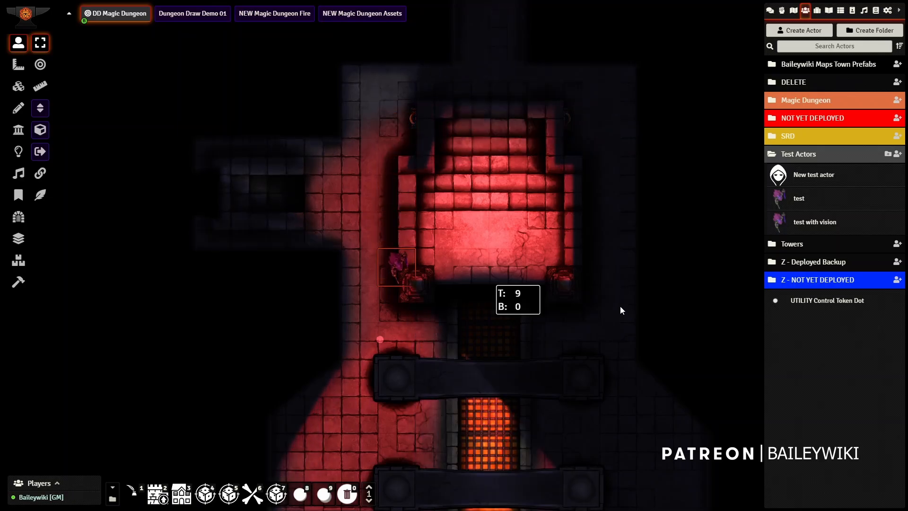
Move the test token under the first arch and onto the lava grate, then place it on the floor west of the grate between the arches
{"action": "key", "text": "d"}
{"action": "key", "text": "s"}
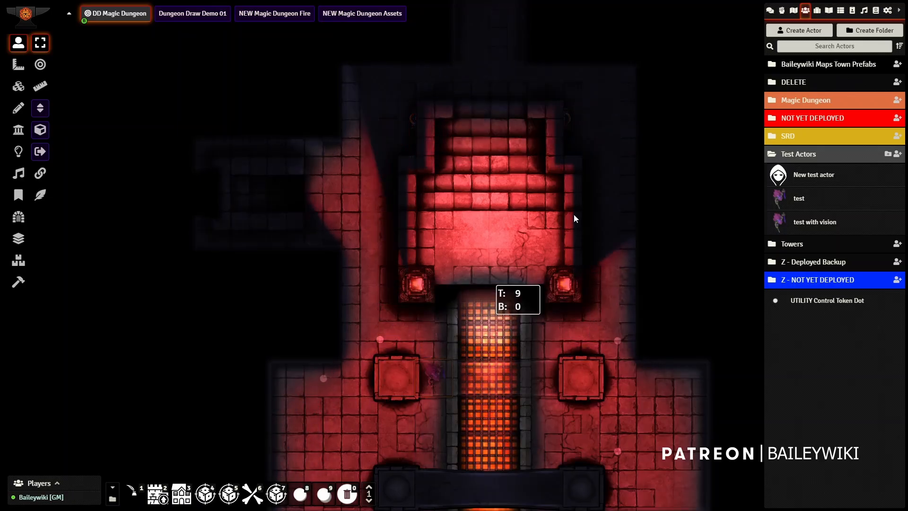
{"action": "left_click_drag", "start_coordinate": [466, 368], "coordinate": [448, 233]}
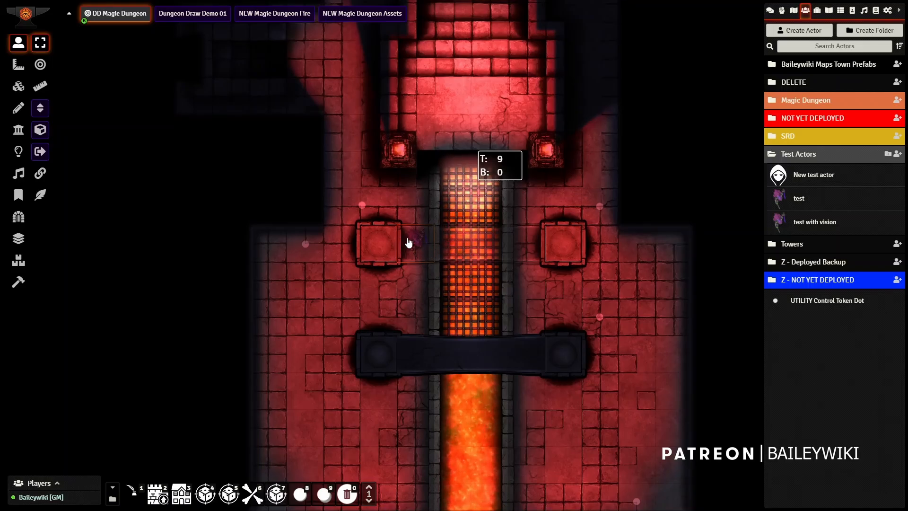
{"action": "key", "text": "d"}
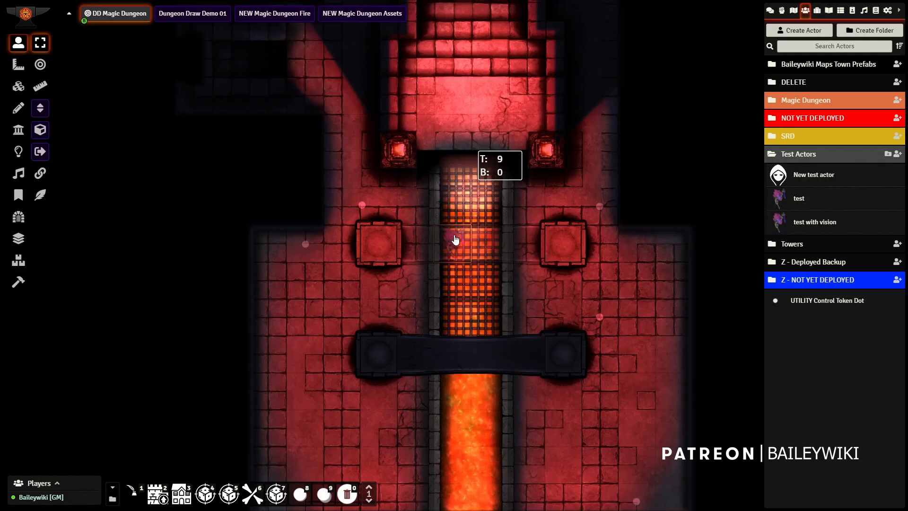
{"action": "left_click_drag", "start_coordinate": [408, 270], "coordinate": [382, 290]}
{"action": "left_click_drag", "start_coordinate": [495, 294], "coordinate": [575, 210]}
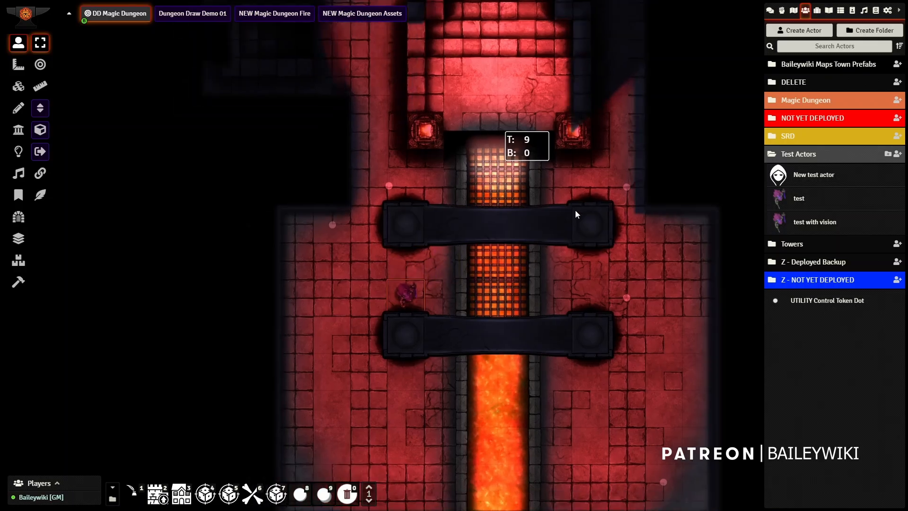
Move the test token west and south along the hall's west side to the outer corner near the diagonal arches
{"action": "key", "text": "a"}
{"action": "key", "text": "a"}
{"action": "key", "text": "s"}
{"action": "key", "text": "s"}
{"action": "key", "text": "s"}
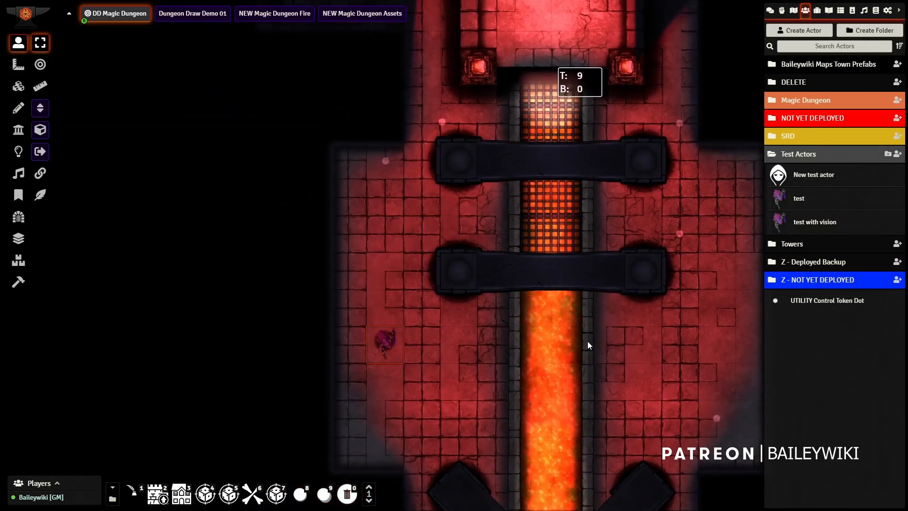
{"action": "left_click_drag", "start_coordinate": [533, 178], "coordinate": [499, 140]}
{"action": "key", "text": "s"}
{"action": "key", "text": "s"}
{"action": "key", "text": "s"}
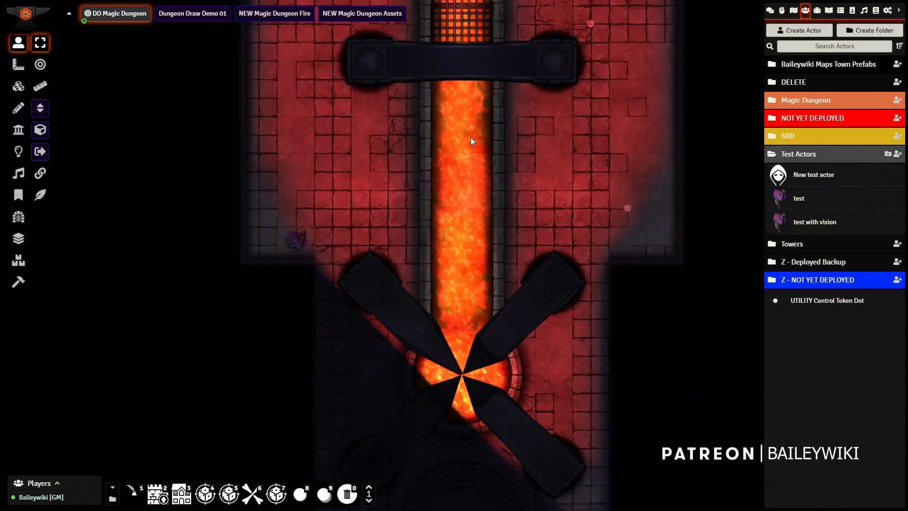
Move the test token to the floor west of the round lava pool, then under the northwest diagonal arch
{"action": "key", "text": "d"}
{"action": "key", "text": "s"}
{"action": "key", "text": "s"}
{"action": "key", "text": "s"}
{"action": "key", "text": "d"}
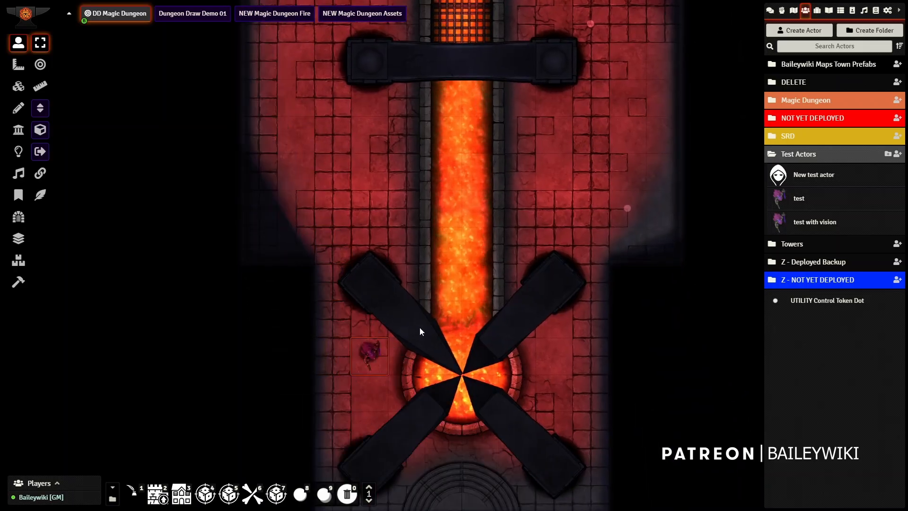
{"action": "key", "text": "w"}
{"action": "key", "text": "d"}
{"action": "left_click_drag", "start_coordinate": [524, 327], "coordinate": [547, 177]}
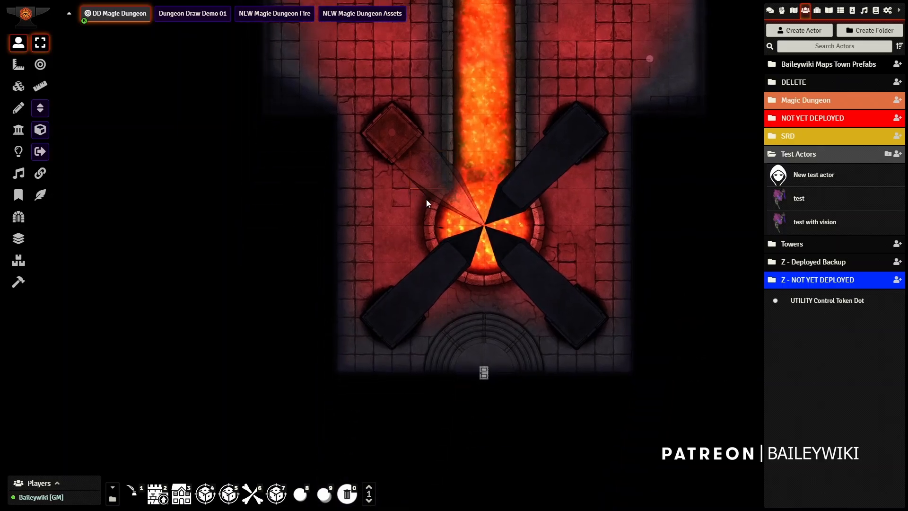
Move the test token south past the round lava pool onto the semicircular steps at the hall's south door
{"action": "key", "text": "s"}
{"action": "key", "text": "s"}
{"action": "key", "text": "s"}
{"action": "key", "text": "s"}
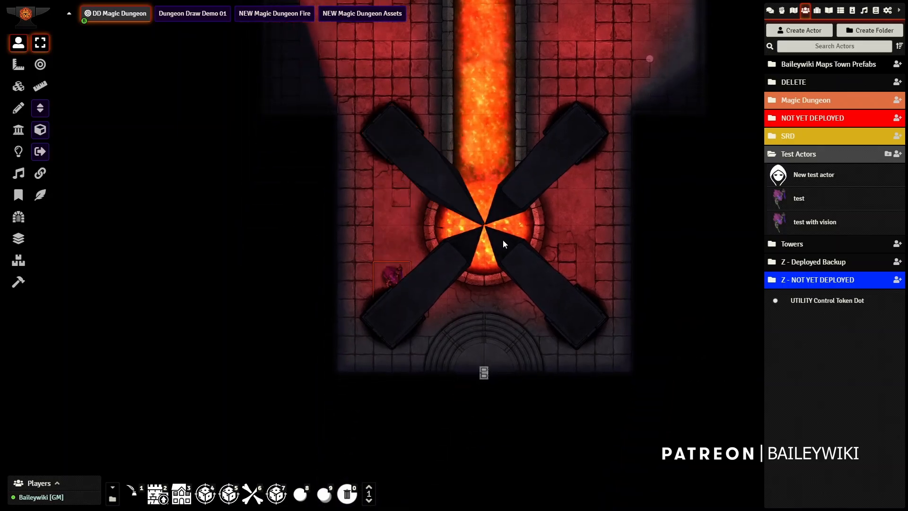
{"action": "key", "text": "d"}
{"action": "key", "text": "d"}
{"action": "key", "text": "s"}
{"action": "key", "text": "s"}
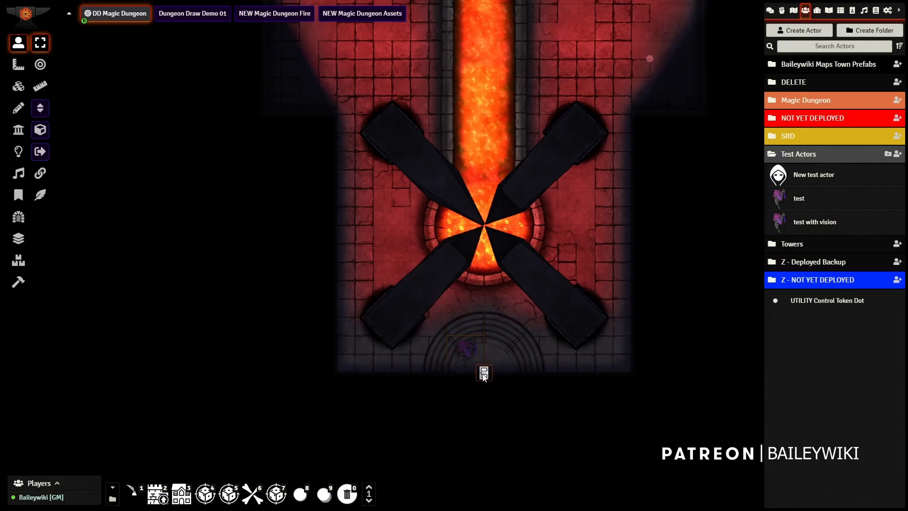
Open the hall's south door and move the test token through it into the corridor
{"action": "left_click", "coordinate": [483, 374]}
{"action": "key", "text": "s"}
{"action": "key", "text": "s"}
{"action": "key", "text": "s"}
{"action": "key", "text": "s"}
{"action": "key", "text": "s"}
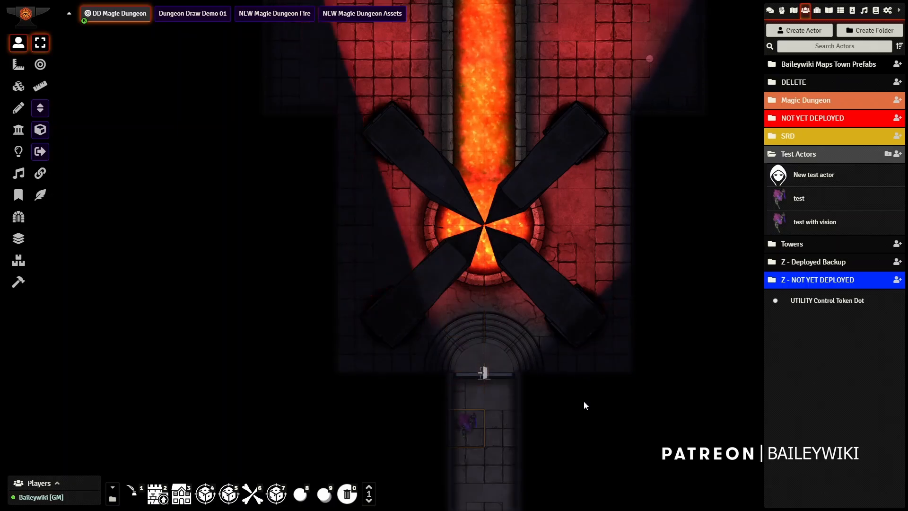
Move the test token south down the corridor to the stone ledge on the lava cavern's north edge
{"action": "key", "text": "s"}
{"action": "key", "text": "s"}
{"action": "key", "text": "s"}
{"action": "key", "text": "s"}
{"action": "key", "text": "s"}
{"action": "key", "text": "s"}
{"action": "key", "text": "s"}
{"action": "key", "text": "s"}
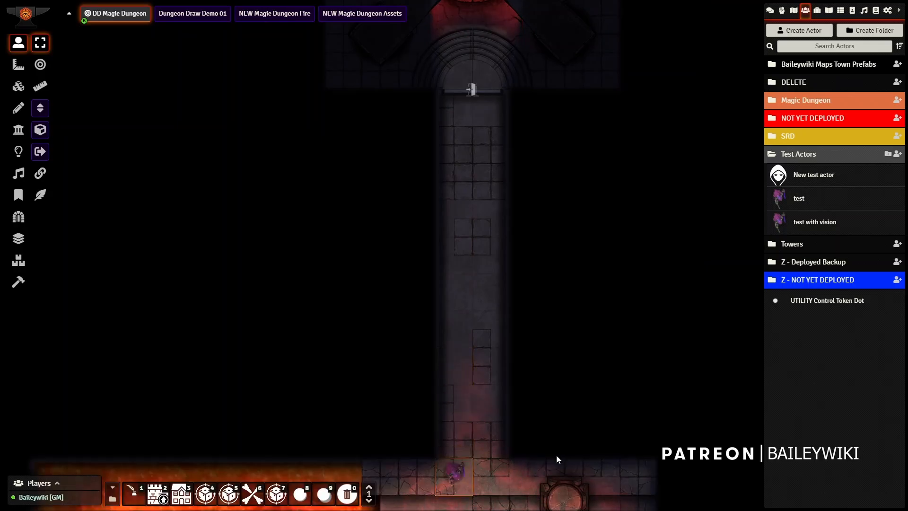
{"action": "key", "text": "w"}
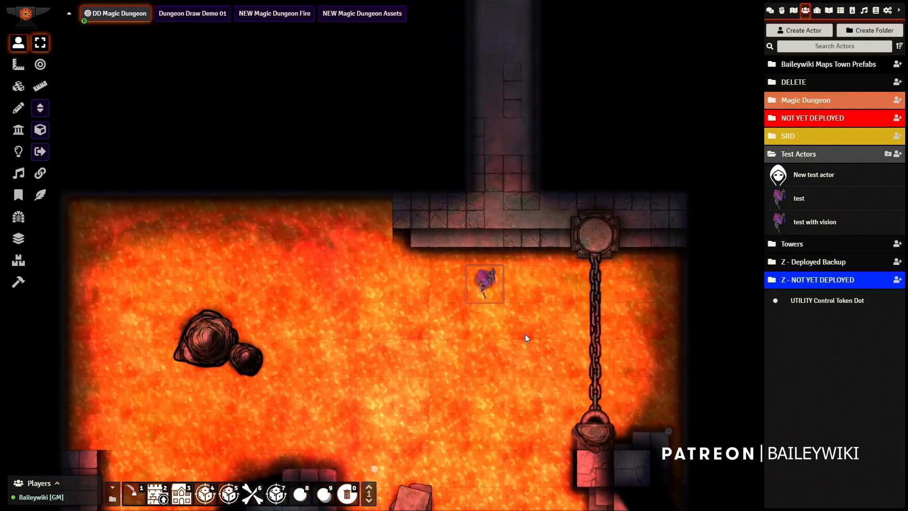
{"action": "left_click_drag", "start_coordinate": [517, 329], "coordinate": [430, 217]}
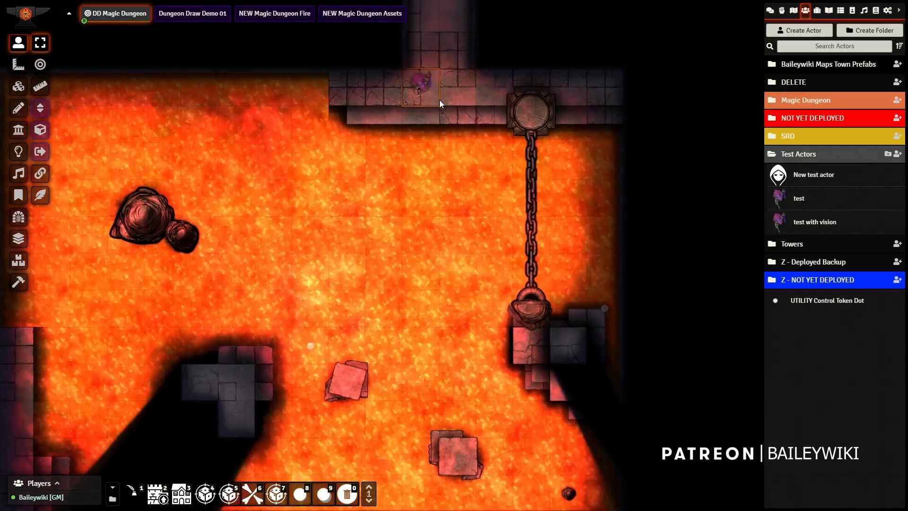
Move the test token east along the ledge to the round anchor post of the hanging chain
{"action": "left_click_drag", "start_coordinate": [439, 100], "coordinate": [521, 95]}
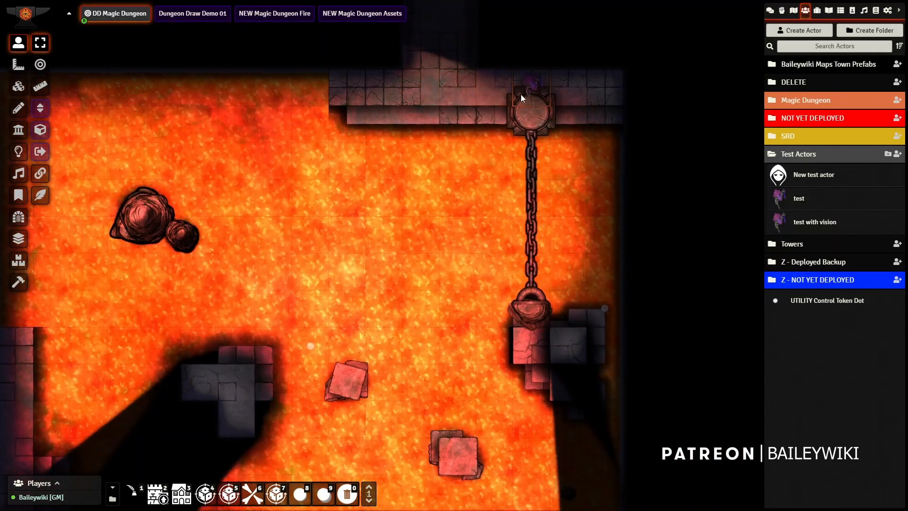
{"action": "key", "text": "Right"}
{"action": "key", "text": "Right"}
{"action": "key", "text": "Left"}
{"action": "key", "text": "Left"}
Move the test token south along the chain over the lava to the stone block at its lower end
{"action": "key", "text": "Down"}
{"action": "key", "text": "Down"}
{"action": "key", "text": "Down"}
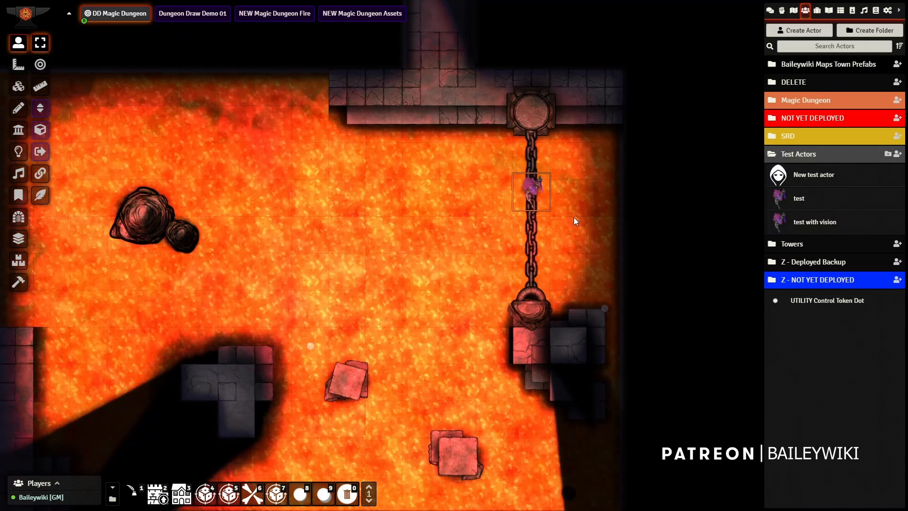
{"action": "key", "text": "Down"}
{"action": "key", "text": "Down"}
{"action": "key", "text": "Down"}
{"action": "key", "text": "Down"}
{"action": "left_click_drag", "start_coordinate": [584, 258], "coordinate": [601, 119]}
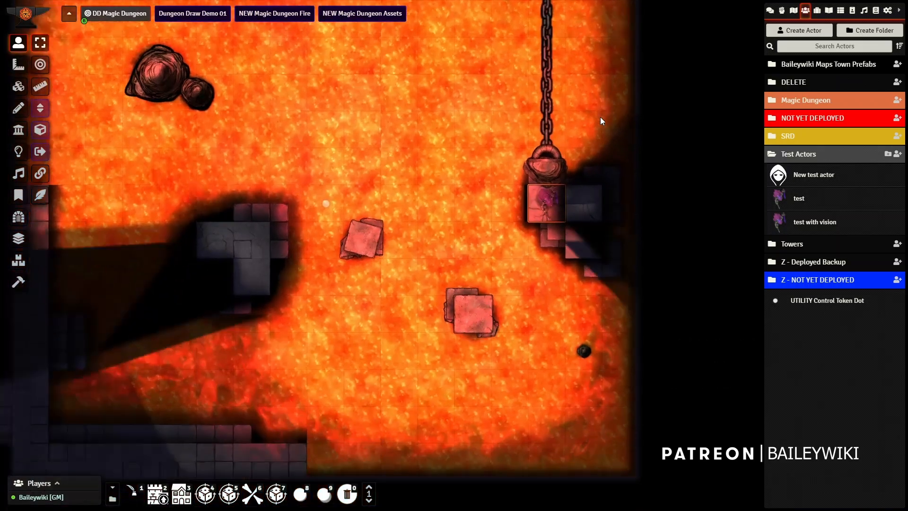
Move the test token west across the lava to the stone island, then onto the walkway along the cavern's west edge
{"action": "left_click_drag", "start_coordinate": [551, 142], "coordinate": [213, 186]}
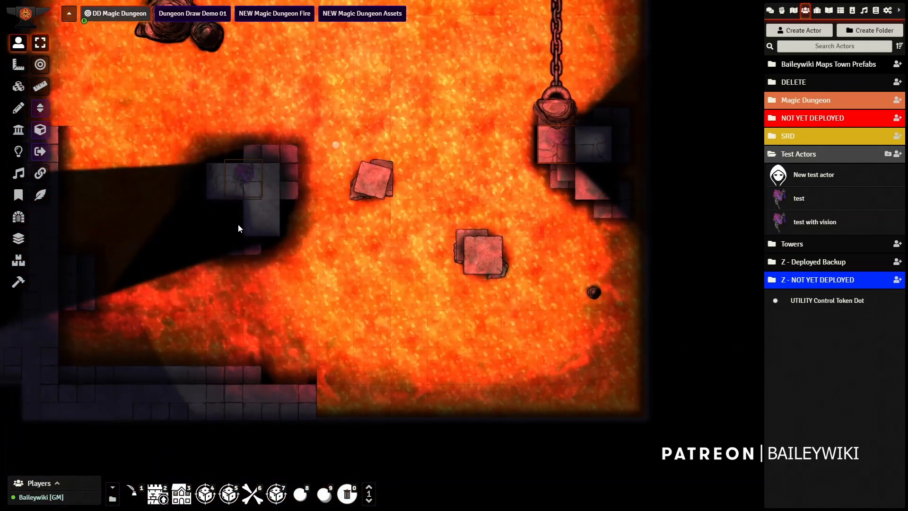
{"action": "left_click_drag", "start_coordinate": [177, 263], "coordinate": [563, 263]}
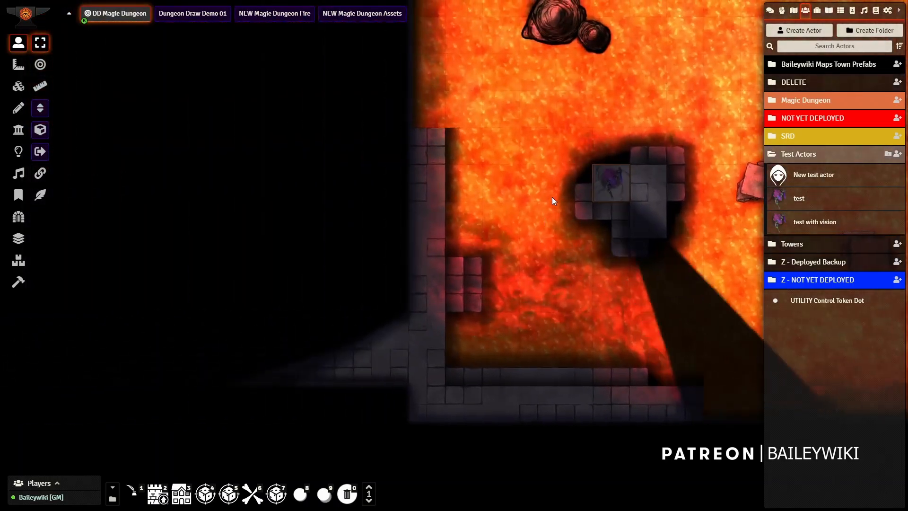
{"action": "left_click_drag", "start_coordinate": [612, 187], "coordinate": [522, 236]}
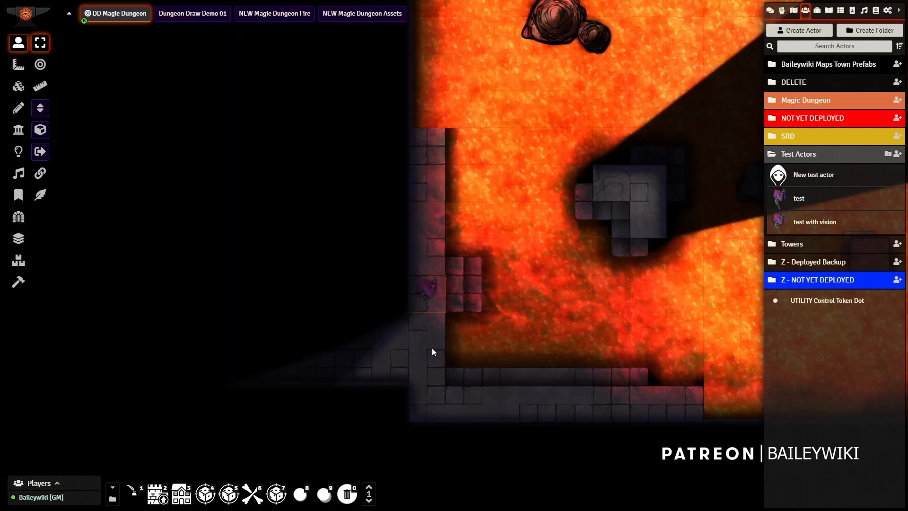
Move the test token south off the walkway and west along the side corridor to its corner
{"action": "key", "text": "Down"}
{"action": "key", "text": "Down"}
{"action": "key", "text": "Left"}
{"action": "key", "text": "Left"}
{"action": "key", "text": "Left"}
{"action": "key", "text": "Left"}
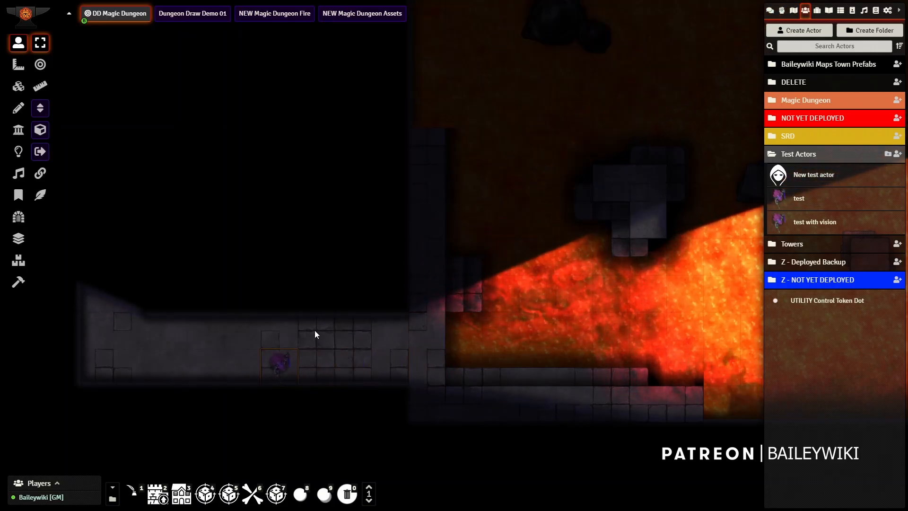
{"action": "key", "text": "Left"}
{"action": "key", "text": "Left"}
{"action": "key", "text": "Left"}
{"action": "key", "text": "Left"}
{"action": "key", "text": "Left"}
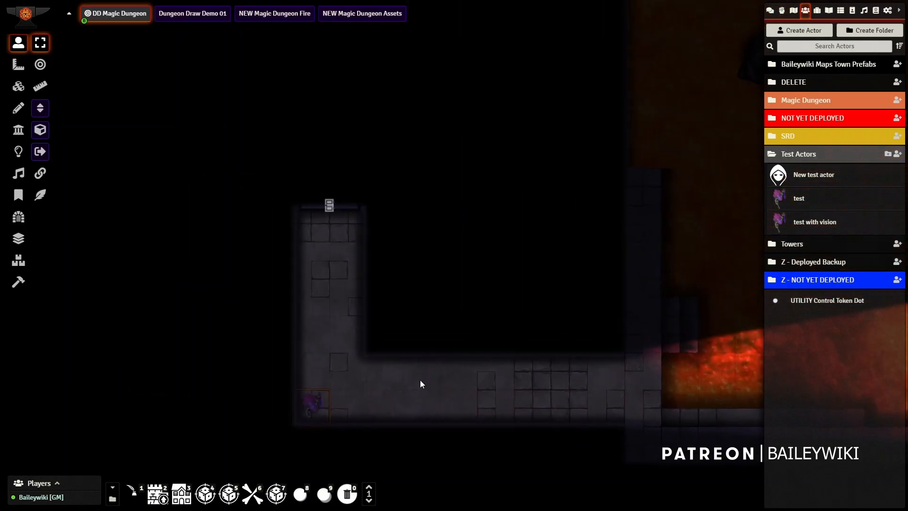
Move the test token north up the corridor, open the door at its end and pass through it
{"action": "key", "text": "Up"}
{"action": "key", "text": "Up"}
{"action": "key", "text": "Up"}
{"action": "key", "text": "Up"}
{"action": "key", "text": "Up"}
{"action": "left_click", "coordinate": [329, 206]}
{"action": "key", "text": "Right"}
{"action": "key", "text": "Up"}
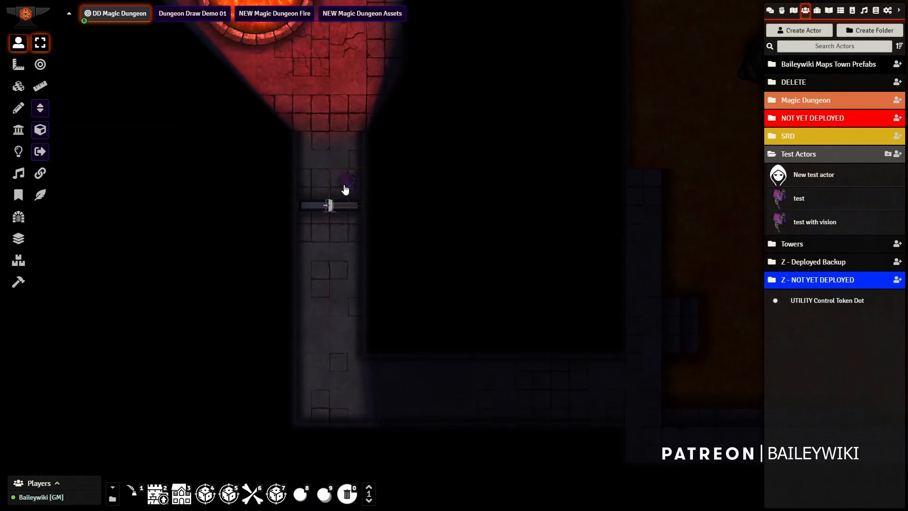
Move the test token north into the altar room, onto the floor just south of the round lava pit
{"action": "key", "text": "Up"}
{"action": "key", "text": "Up"}
{"action": "key", "text": "Up"}
{"action": "key", "text": "Left"}
{"action": "left_click_drag", "start_coordinate": [327, 172], "coordinate": [581, 386]}
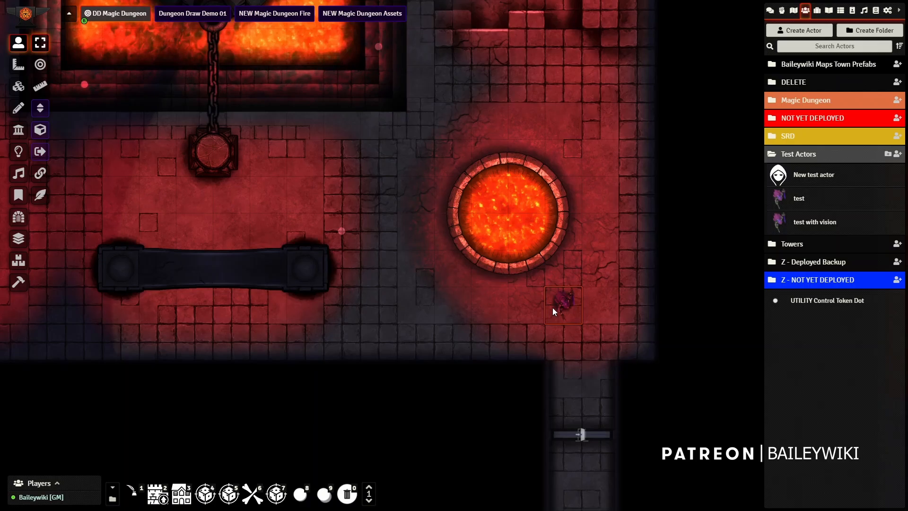
Move the test token west past the round lava pit to the floor beside the altar platform's southern chain post
{"action": "scroll", "coordinate": [629, 296], "scroll_direction": "down", "scroll_amount": 5}
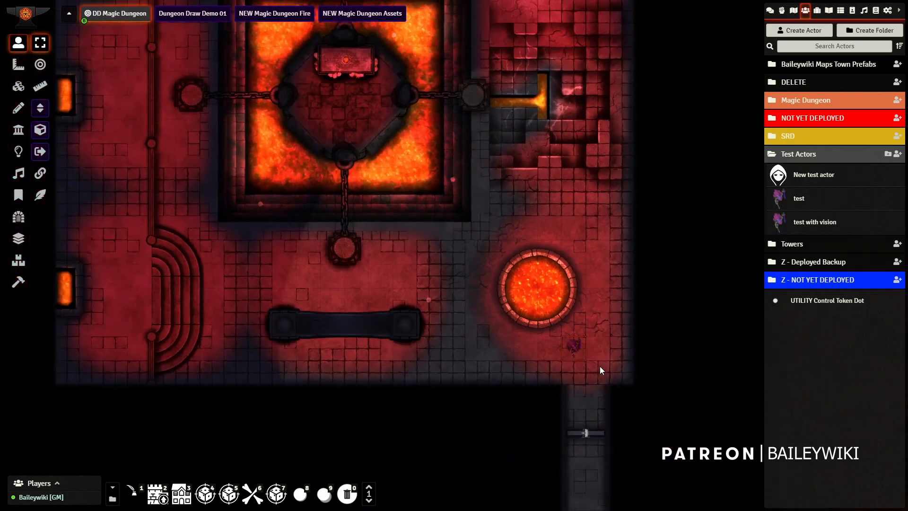
{"action": "left_click_drag", "start_coordinate": [574, 348], "coordinate": [476, 356]}
{"action": "scroll", "coordinate": [476, 357], "scroll_direction": "up", "scroll_amount": 3}
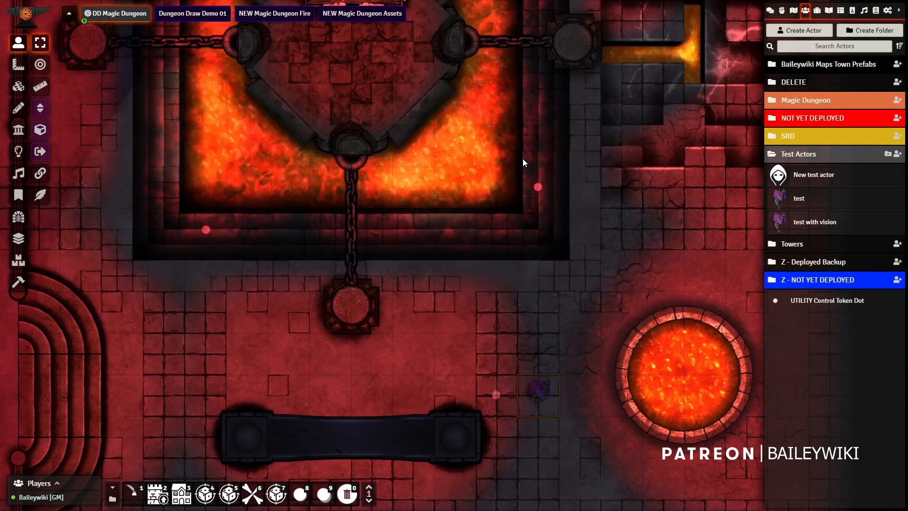
{"action": "left_click_drag", "start_coordinate": [524, 164], "coordinate": [535, 388]}
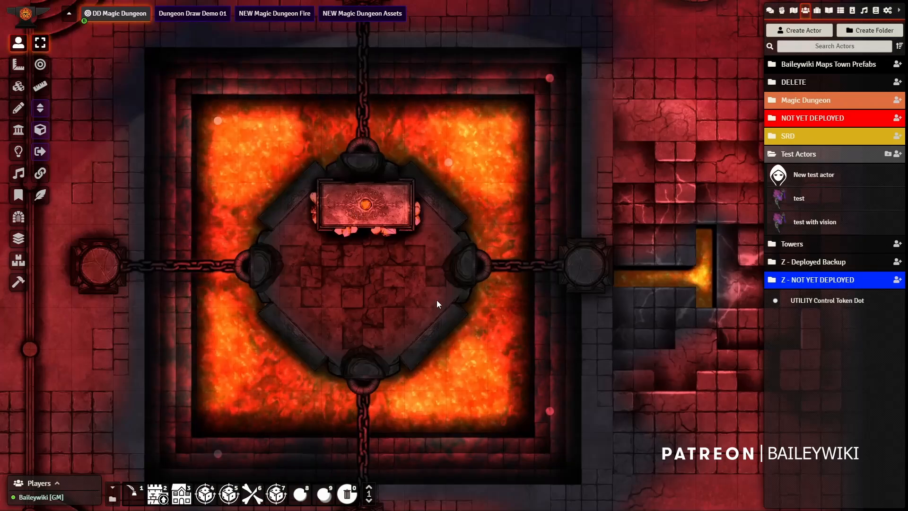
{"action": "scroll", "coordinate": [441, 316], "scroll_direction": "down", "scroll_amount": 3}
{"action": "left_click_drag", "start_coordinate": [318, 270], "coordinate": [332, 178]}
{"action": "scroll", "coordinate": [287, 96], "scroll_direction": "up", "scroll_amount": 2}
{"action": "scroll", "coordinate": [413, 42], "scroll_direction": "up", "scroll_amount": 2}
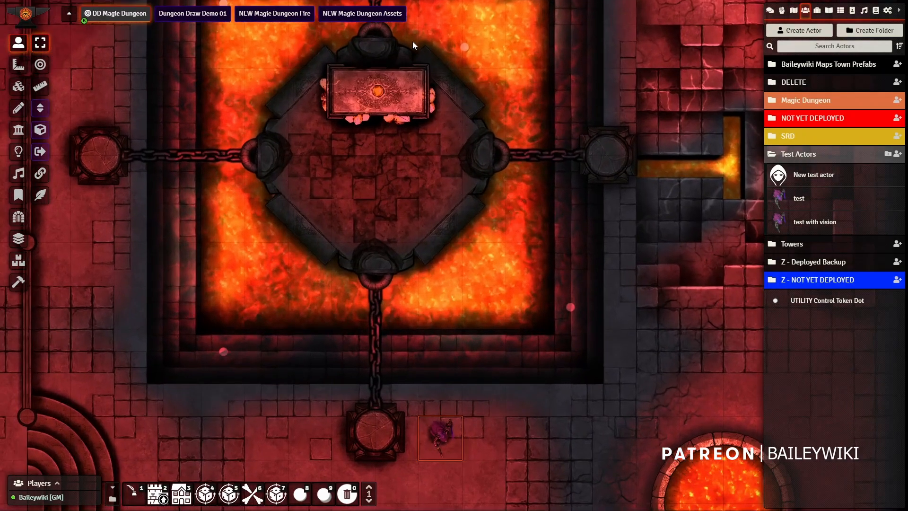
Examine the altar room's lighting and shadows around the central lava pit, the chained platform and the broken east floor
{"action": "scroll", "coordinate": [466, 275], "scroll_direction": "down", "scroll_amount": 1}
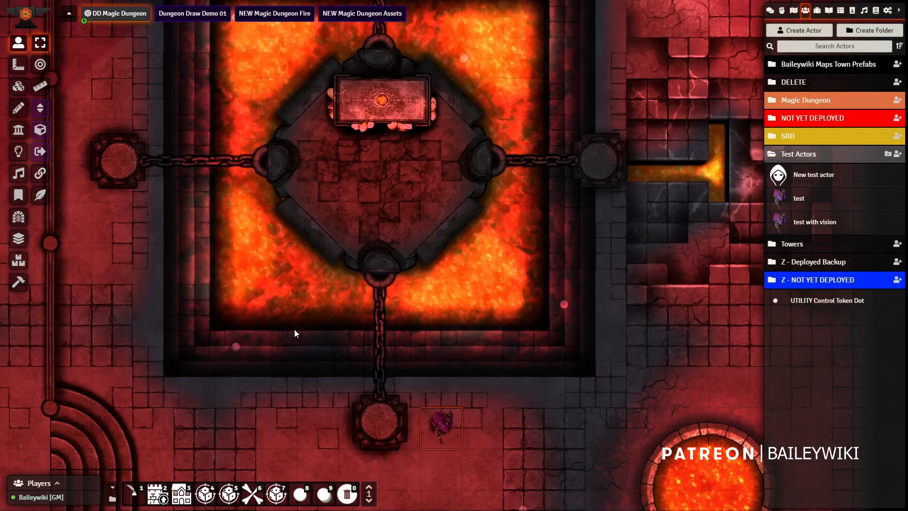
{"action": "scroll", "coordinate": [294, 330], "scroll_direction": "down", "scroll_amount": 2}
{"action": "scroll", "coordinate": [190, 218], "scroll_direction": "down", "scroll_amount": 2}
{"action": "left_click_drag", "start_coordinate": [220, 267], "coordinate": [259, 436]}
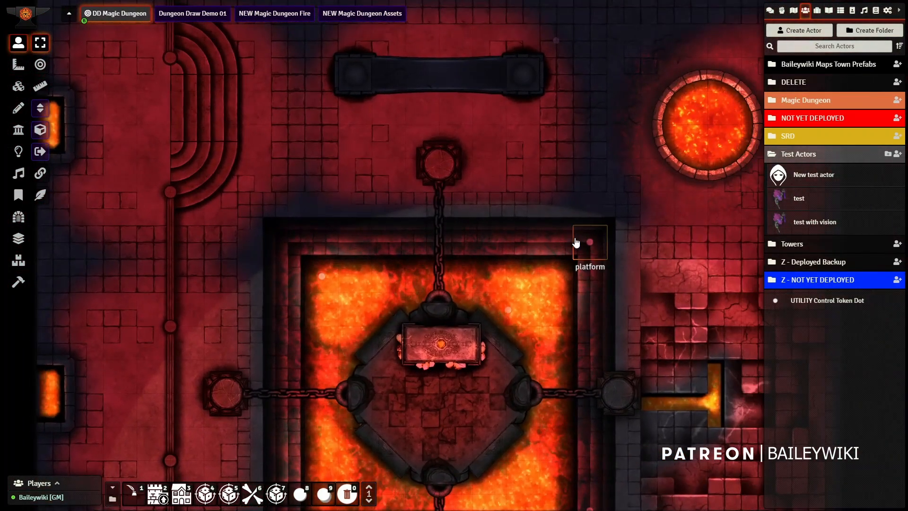
{"action": "left_click_drag", "start_coordinate": [577, 241], "coordinate": [351, 291]}
{"action": "scroll", "coordinate": [385, 253], "scroll_direction": "down", "scroll_amount": 6}
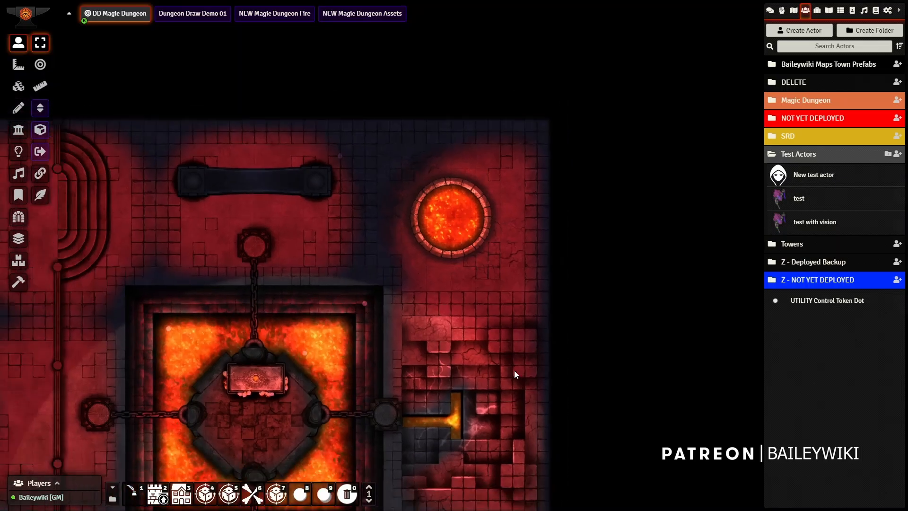
{"action": "left_click_drag", "start_coordinate": [504, 280], "coordinate": [519, 110]}
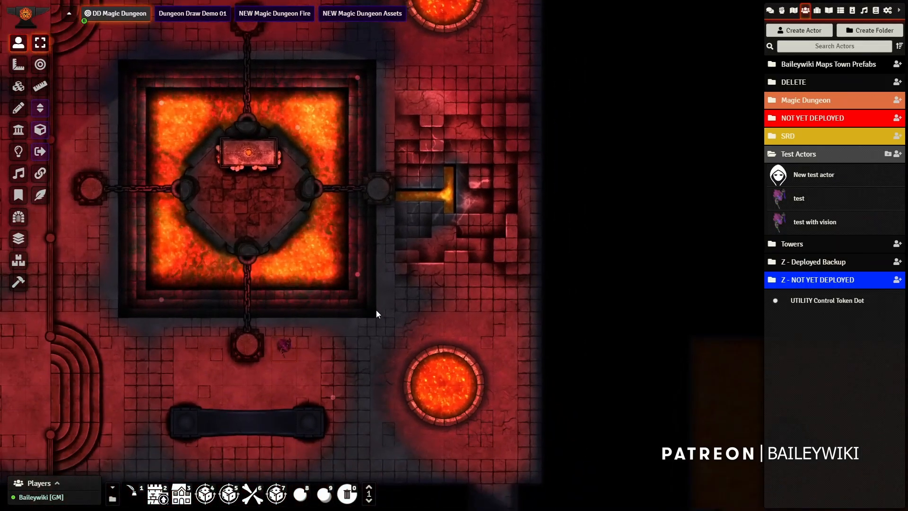
{"action": "scroll", "coordinate": [376, 310], "scroll_direction": "up", "scroll_amount": 6}
{"action": "scroll", "coordinate": [378, 309], "scroll_direction": "up", "scroll_amount": 5}
{"action": "left_click_drag", "start_coordinate": [359, 320], "coordinate": [558, 134]}
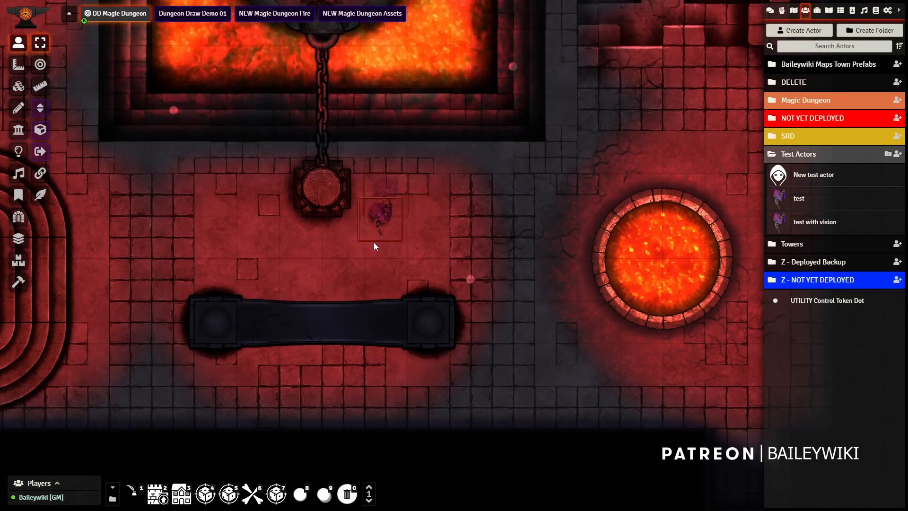
Preview the dungeon scene in 3D, view its walled rooms from above at an angle, and return to the flat map
{"action": "key", "text": "Down"}
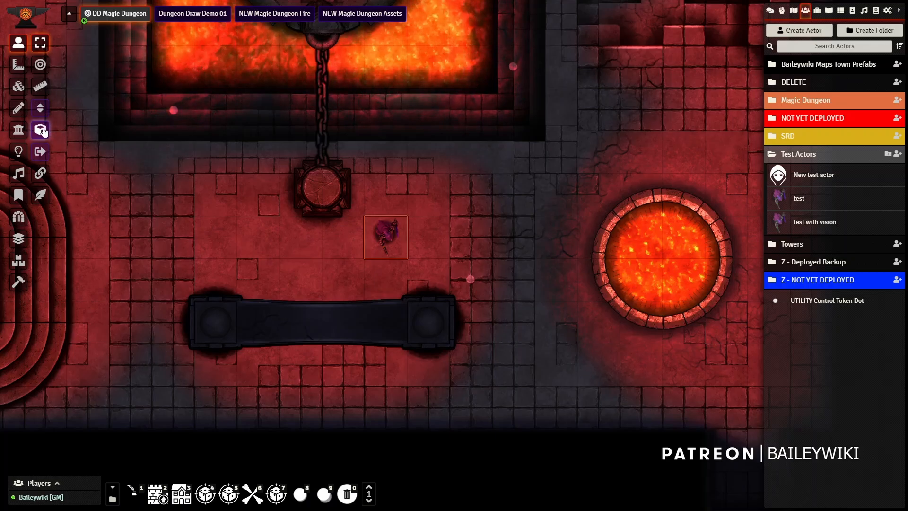
{"action": "left_click", "coordinate": [41, 131]}
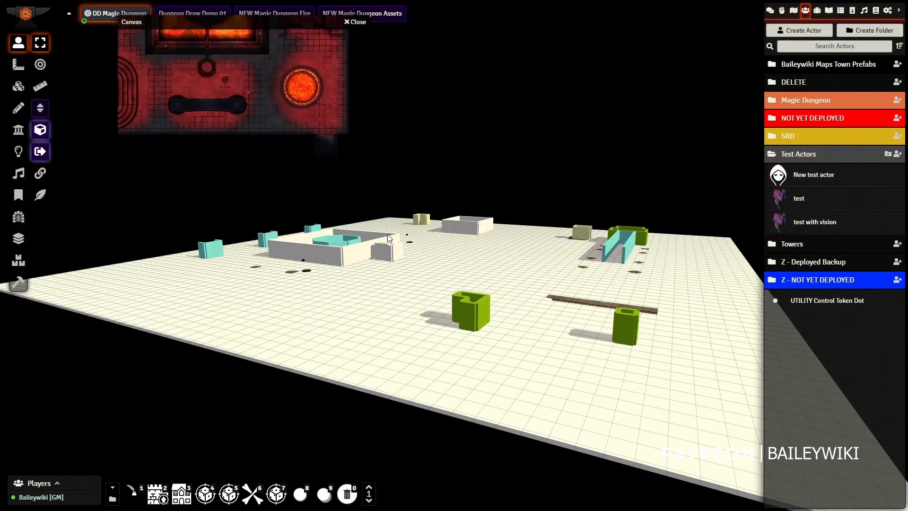
{"action": "left_click_drag", "start_coordinate": [433, 268], "coordinate": [417, 276]}
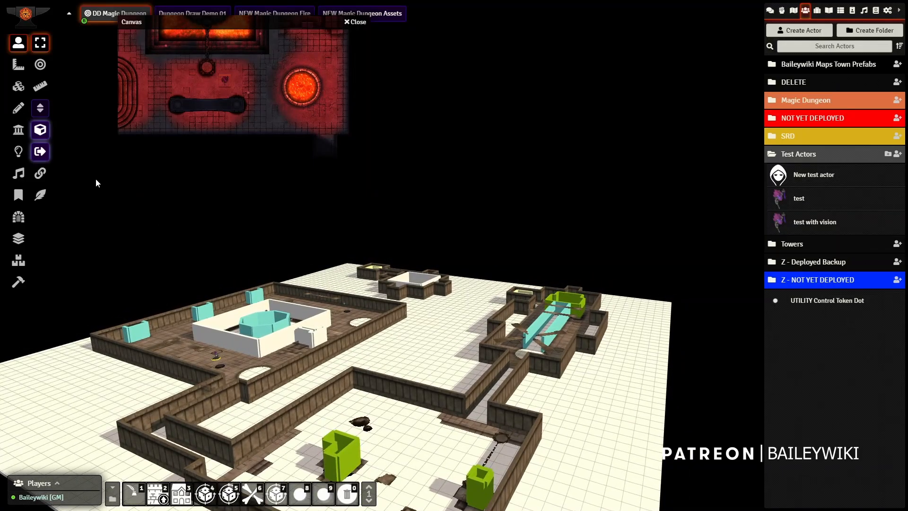
{"action": "left_click", "coordinate": [41, 130]}
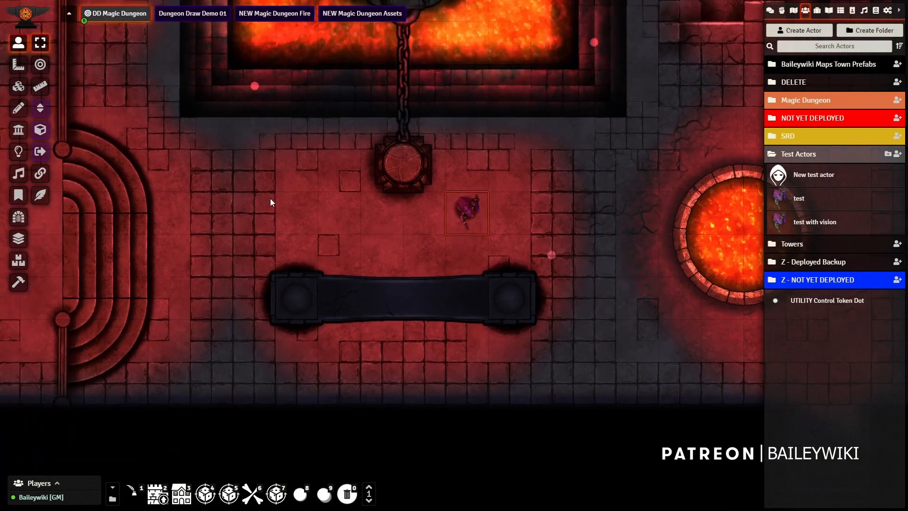
Look over the full altar room, from the southern stairs past the chained platform to its northern edge
{"action": "scroll", "coordinate": [283, 251], "scroll_direction": "down", "scroll_amount": 8}
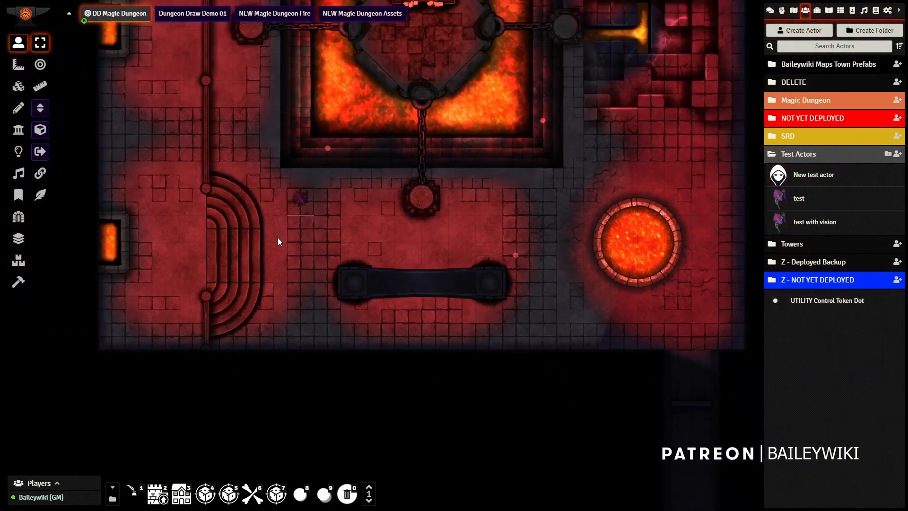
{"action": "scroll", "coordinate": [277, 238], "scroll_direction": "down", "scroll_amount": 1}
{"action": "left_click_drag", "start_coordinate": [268, 291], "coordinate": [213, 425]}
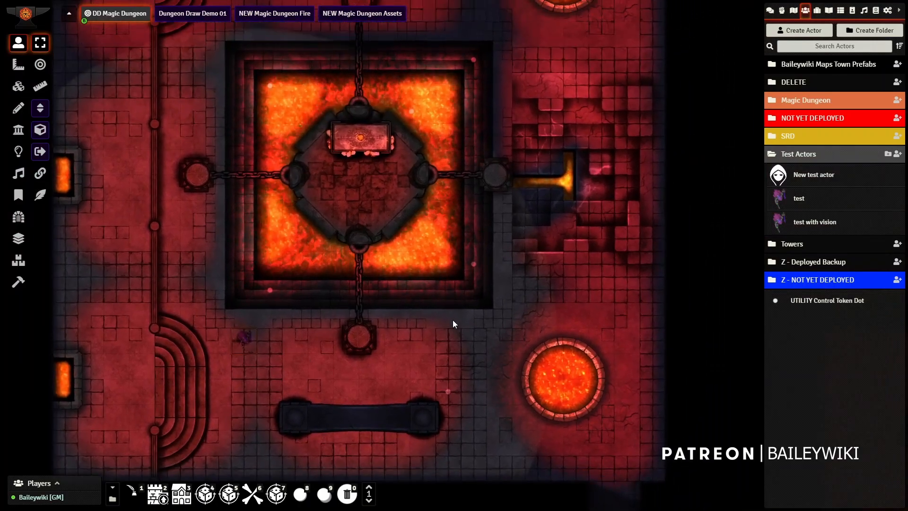
{"action": "left_click_drag", "start_coordinate": [504, 115], "coordinate": [538, 100]}
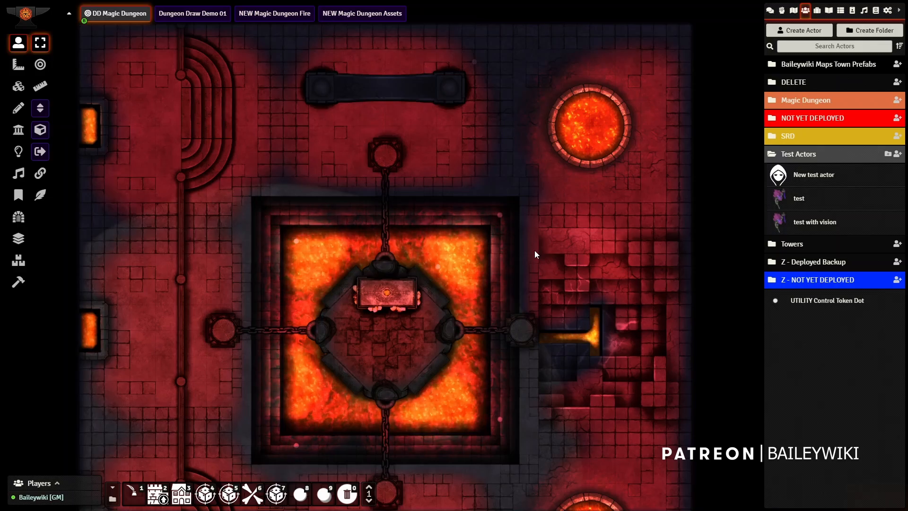
{"action": "scroll", "coordinate": [332, 156], "scroll_direction": "down", "scroll_amount": 1}
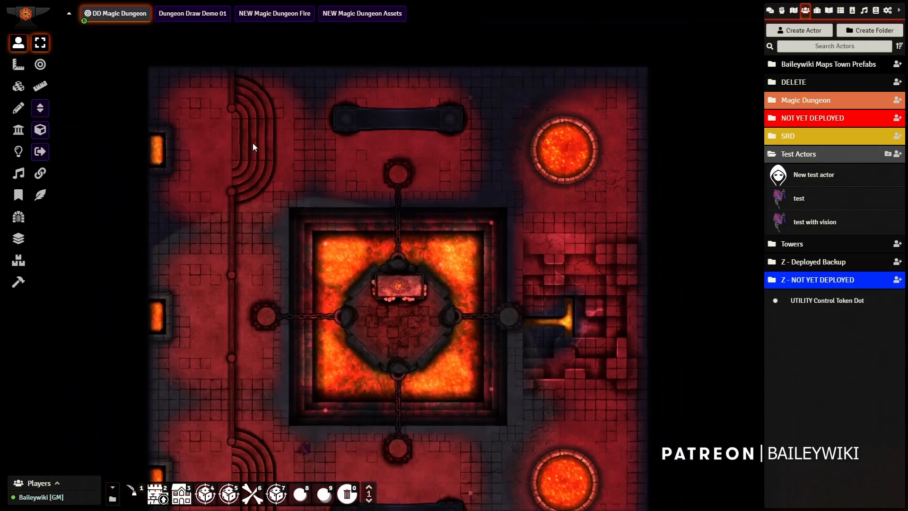
Set the dungeon theme painter to the Poison theme and paint it over the large lava room southeast of the altar room
{"action": "left_click", "coordinate": [19, 217]}
{"action": "left_click_drag", "start_coordinate": [486, 210], "coordinate": [289, 383]}
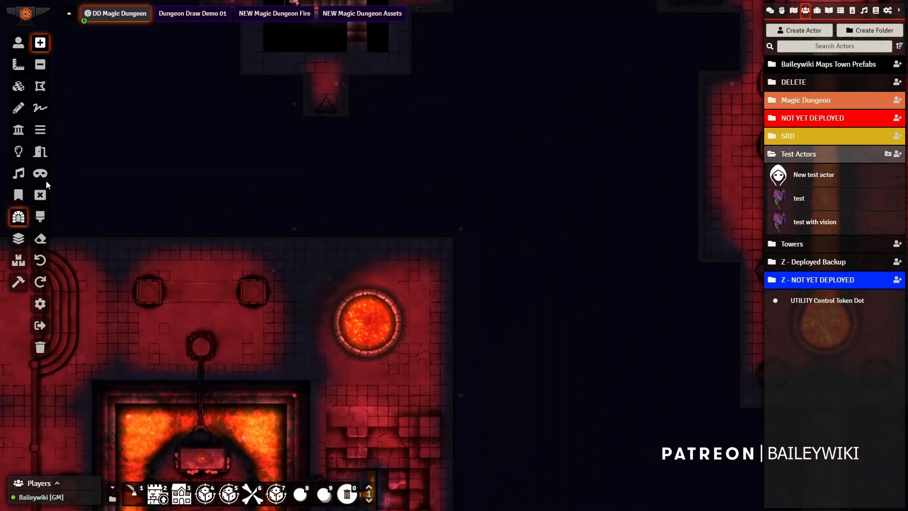
{"action": "left_click_drag", "start_coordinate": [599, 191], "coordinate": [284, 234]}
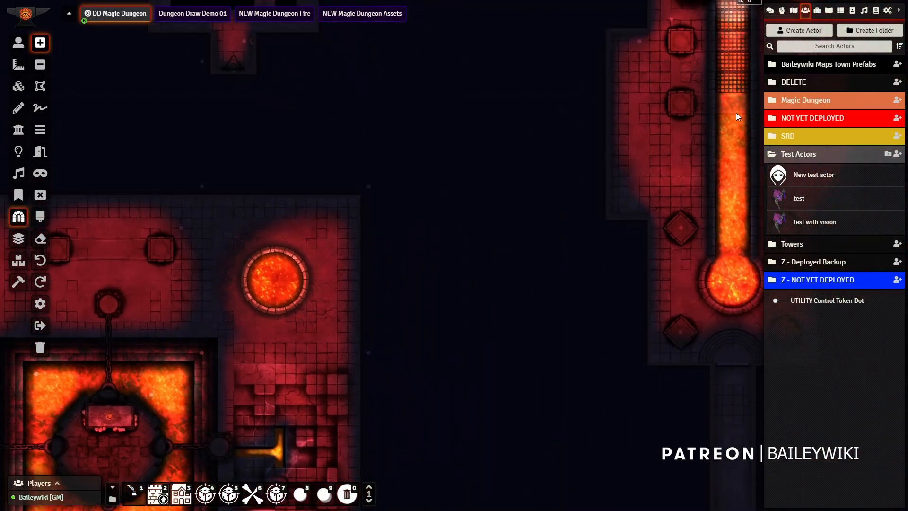
{"action": "left_click_drag", "start_coordinate": [557, 140], "coordinate": [378, 147]}
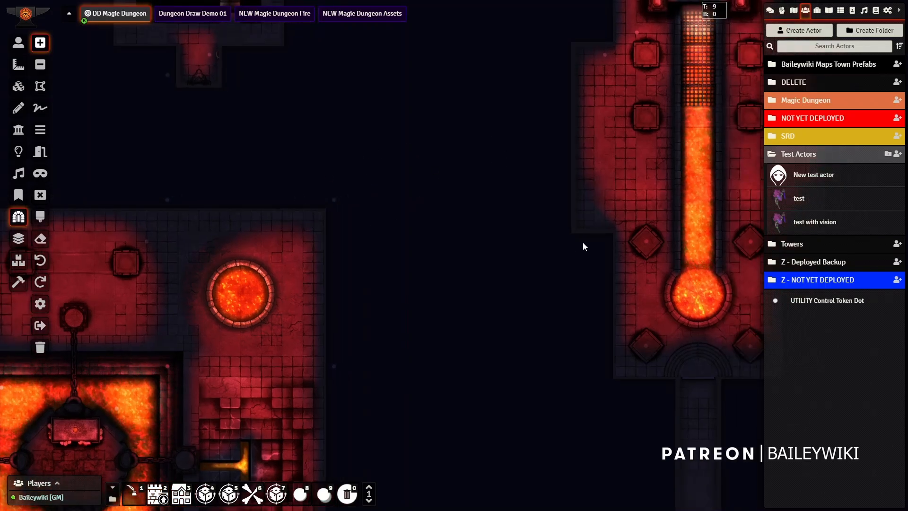
{"action": "scroll", "coordinate": [466, 132], "scroll_direction": "down", "scroll_amount": 4}
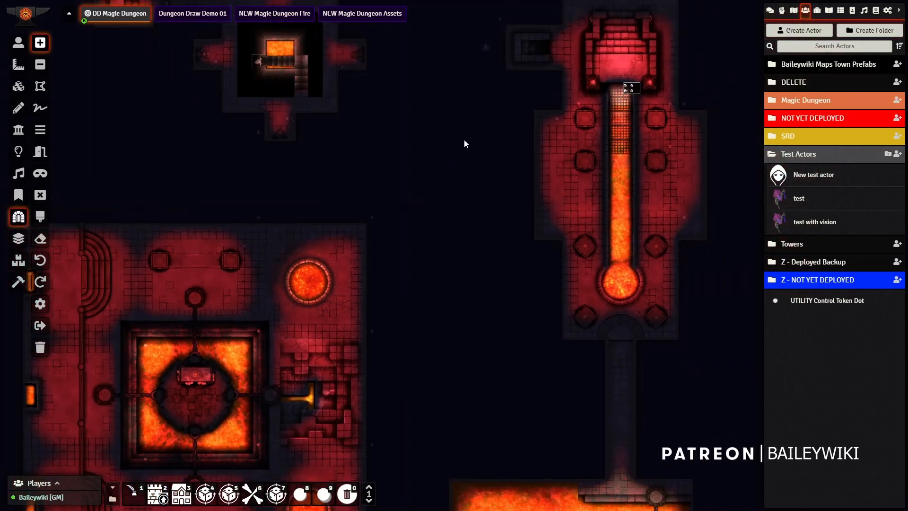
{"action": "left_click_drag", "start_coordinate": [447, 228], "coordinate": [476, 62]}
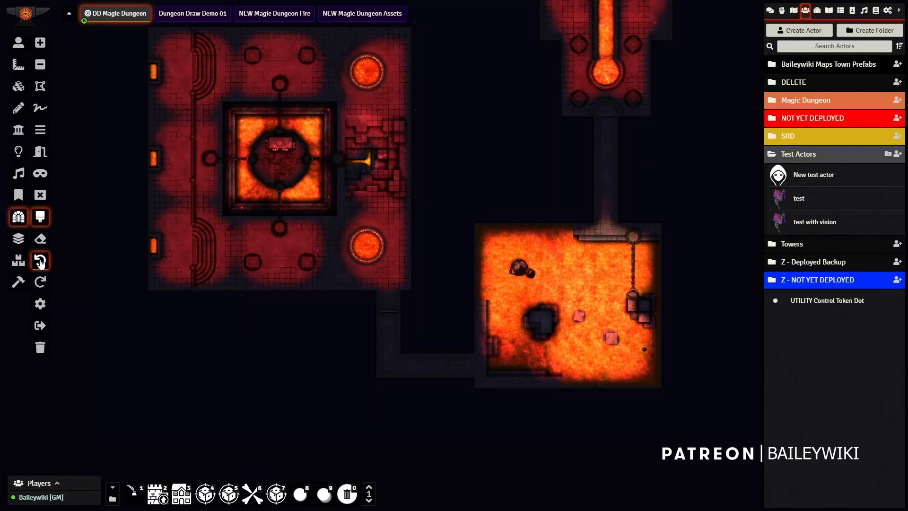
{"action": "left_click", "coordinate": [40, 304]}
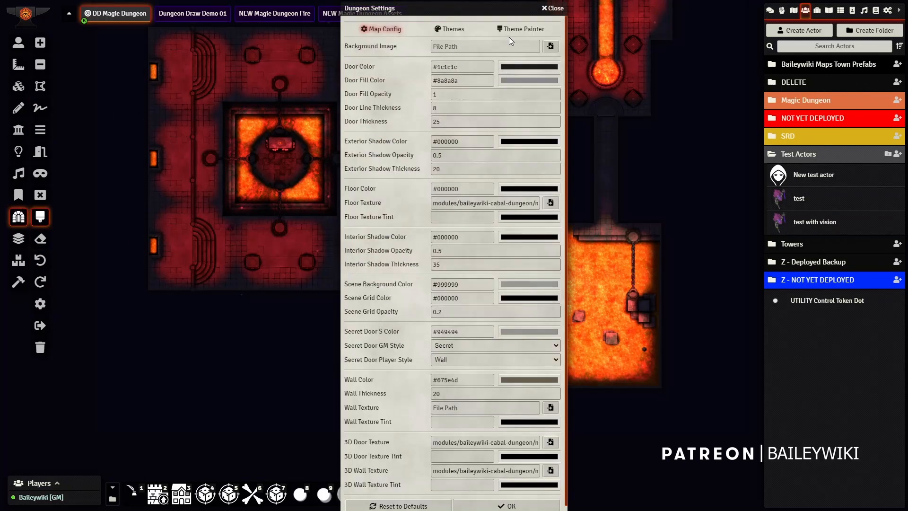
{"action": "left_click", "coordinate": [515, 34]}
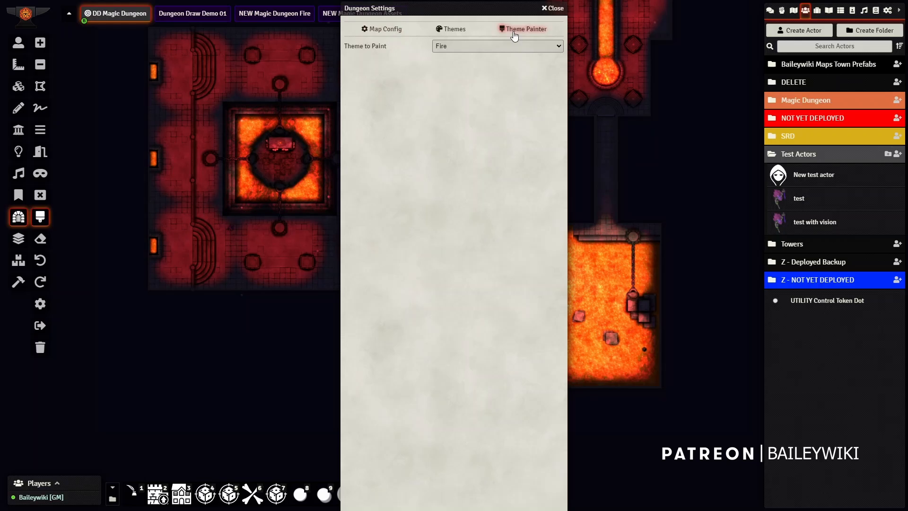
{"action": "left_click", "coordinate": [458, 78]}
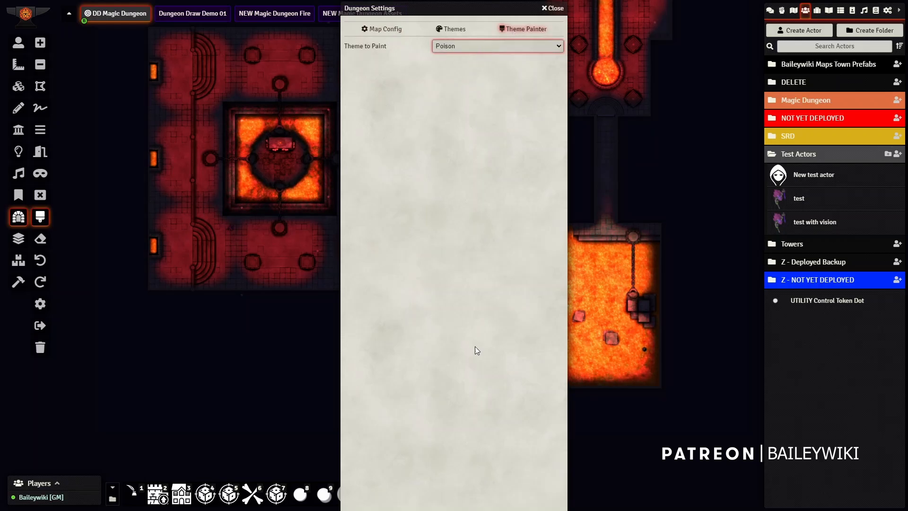
{"action": "left_click", "coordinate": [555, 9]}
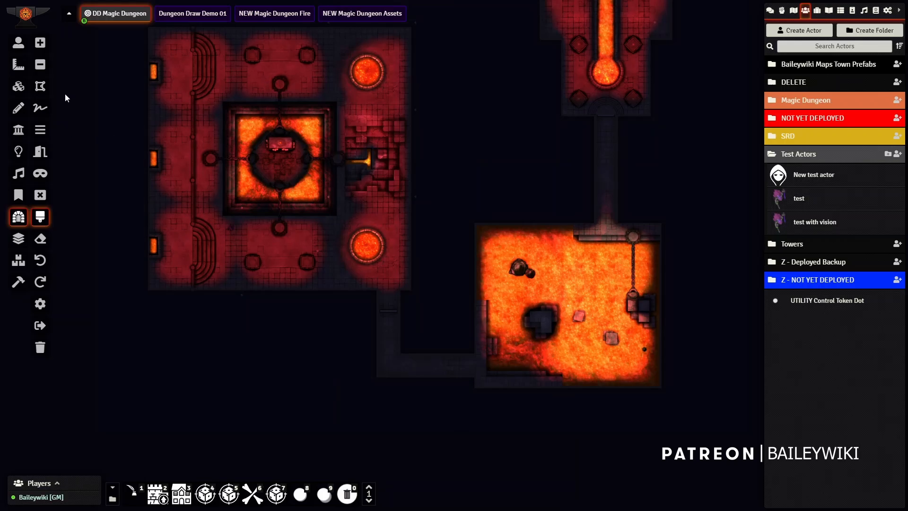
{"action": "left_click_drag", "start_coordinate": [483, 309], "coordinate": [346, 211]}
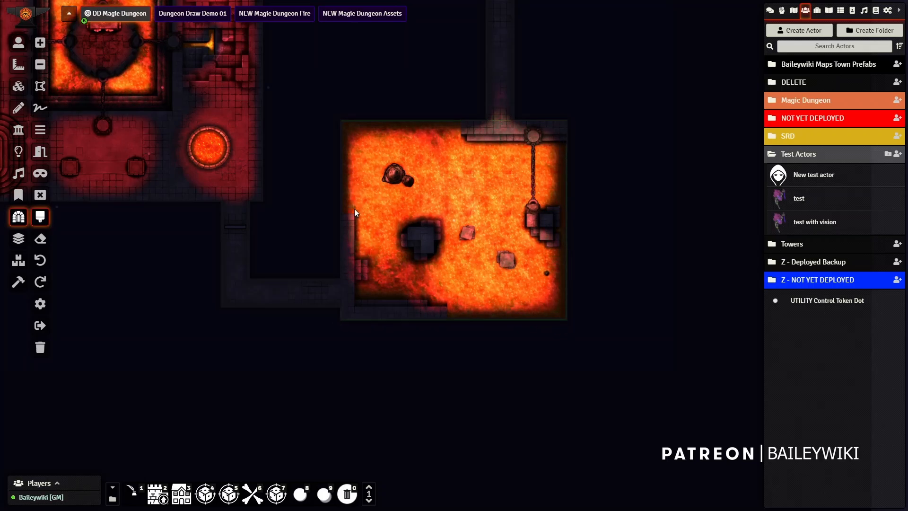
{"action": "double_click", "coordinate": [342, 121]}
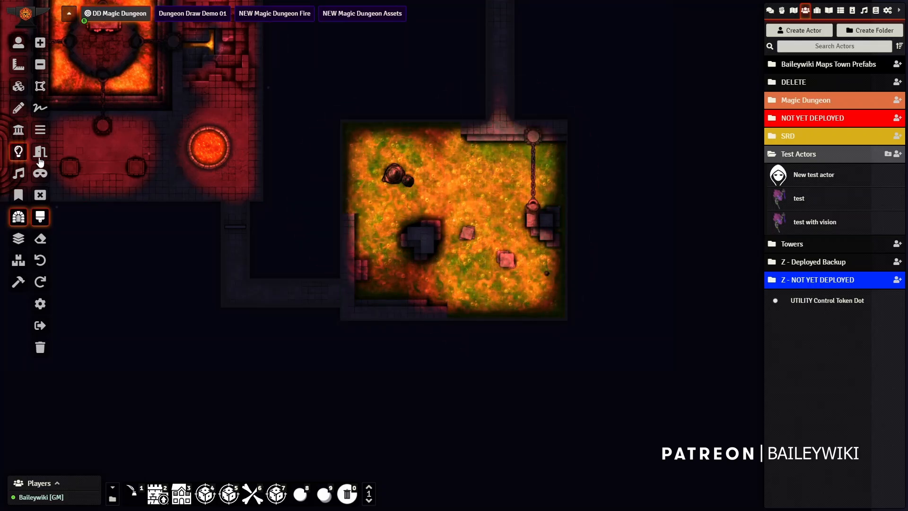
Change the color of the ambient light in the Poison-themed room's northwest part to green #11ee2a and update the light
{"action": "left_click", "coordinate": [18, 151]}
{"action": "scroll", "coordinate": [398, 198], "scroll_direction": "up", "scroll_amount": 5}
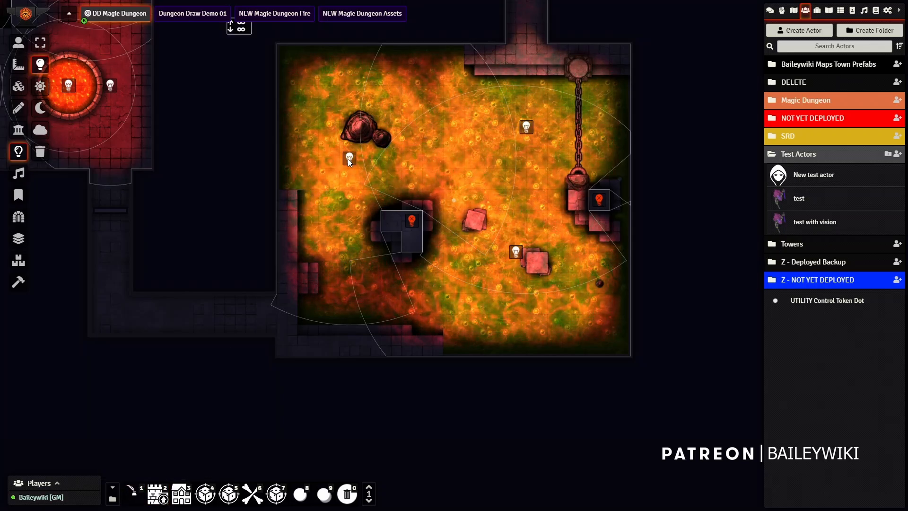
{"action": "double_click", "coordinate": [349, 158]}
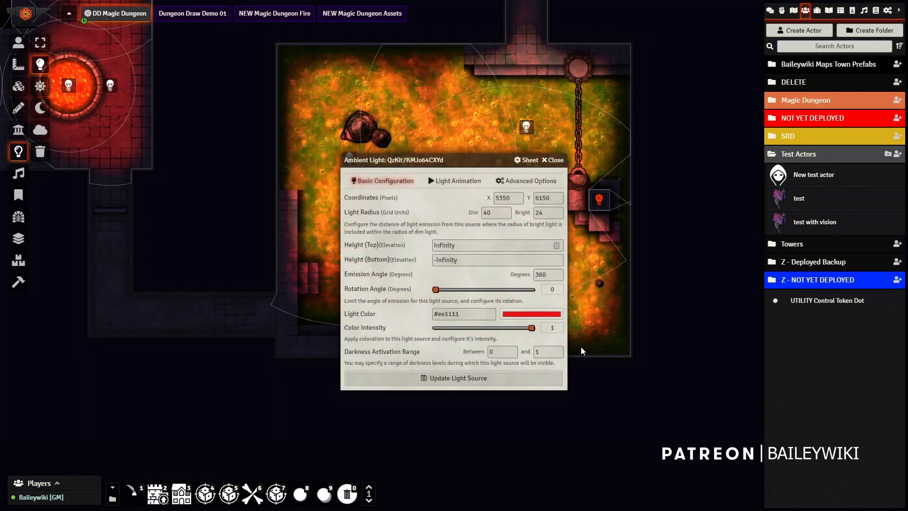
{"action": "left_click", "coordinate": [584, 394]}
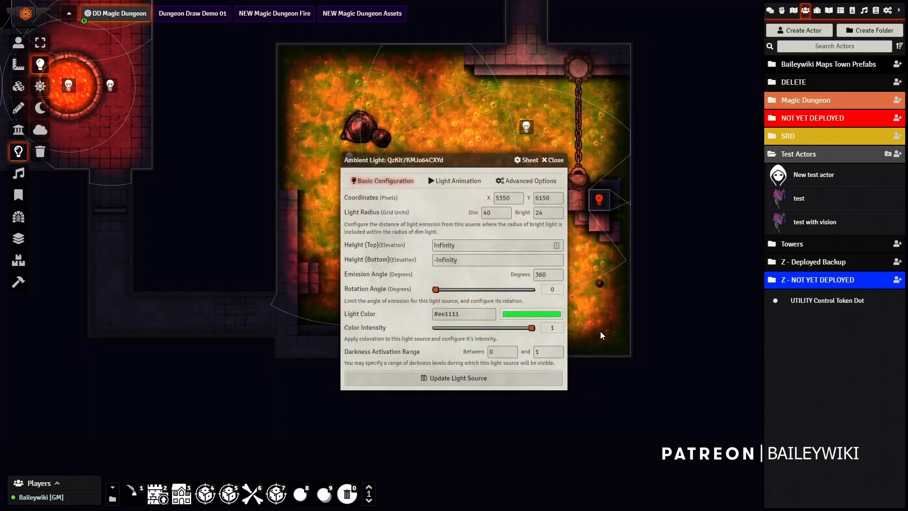
{"action": "left_click", "coordinate": [422, 311]}
{"action": "left_click_drag", "start_coordinate": [461, 314], "coordinate": [424, 310]}
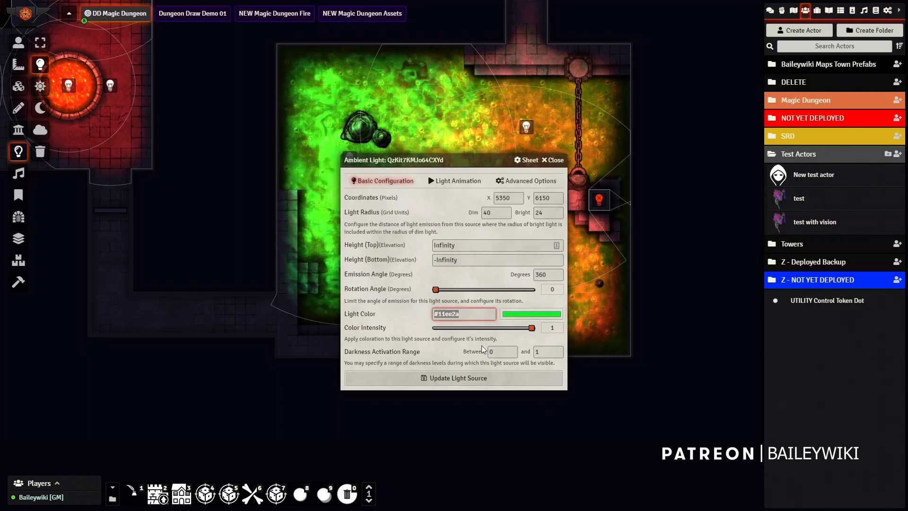
{"action": "left_click", "coordinate": [512, 379]}
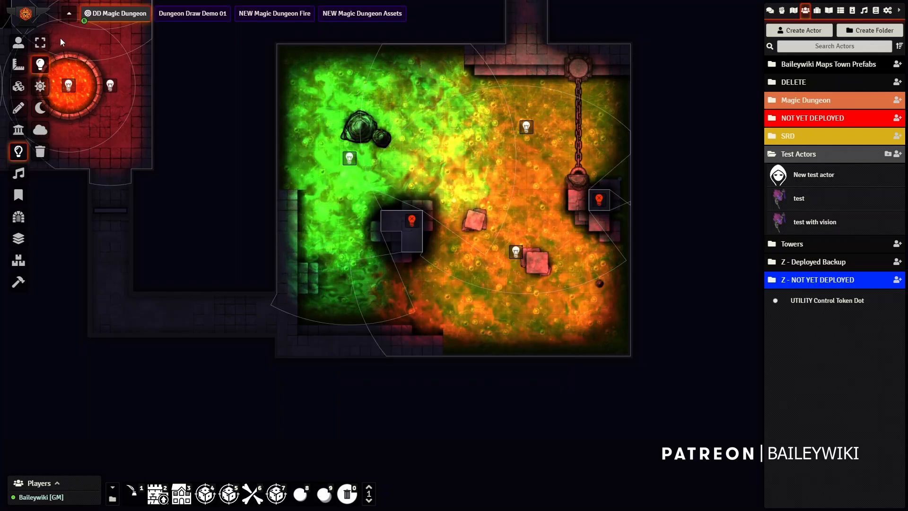
Recolor the remaining ambient lights in the Poison-themed room to the same green, using the light macro on macro page 2
{"action": "left_click_drag", "start_coordinate": [259, 48], "coordinate": [672, 380]}
{"action": "left_click", "coordinate": [132, 492]}
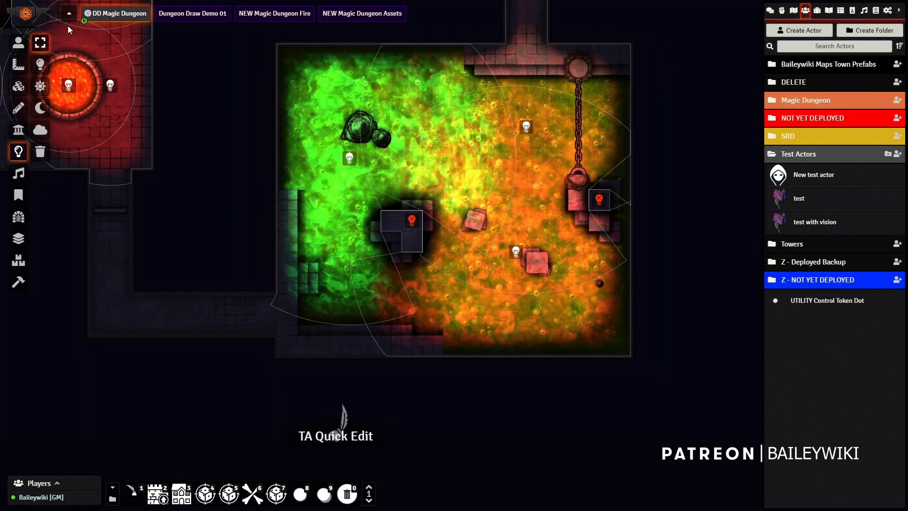
{"action": "left_click_drag", "start_coordinate": [260, 47], "coordinate": [672, 363]}
{"action": "left_click", "coordinate": [369, 500]}
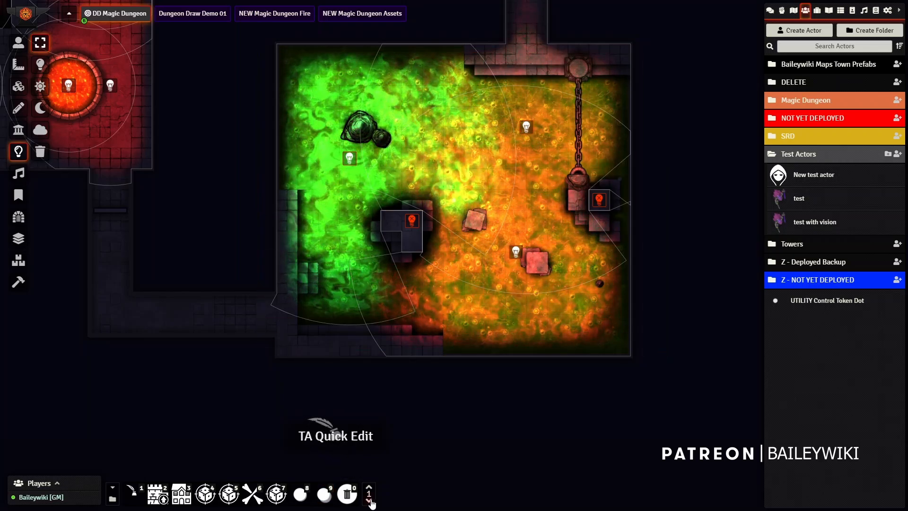
{"action": "left_click", "coordinate": [368, 500]}
{"action": "left_click", "coordinate": [369, 500]}
{"action": "left_click", "coordinate": [369, 500]}
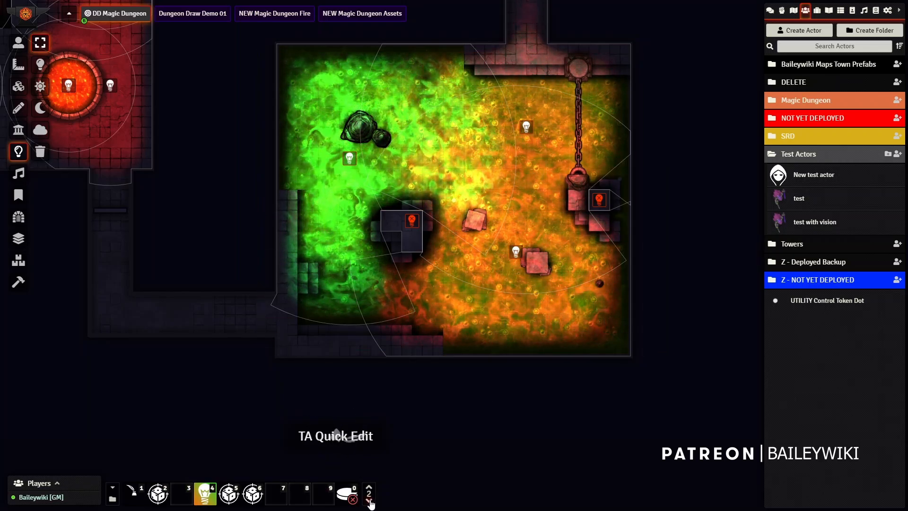
{"action": "left_click", "coordinate": [206, 495]}
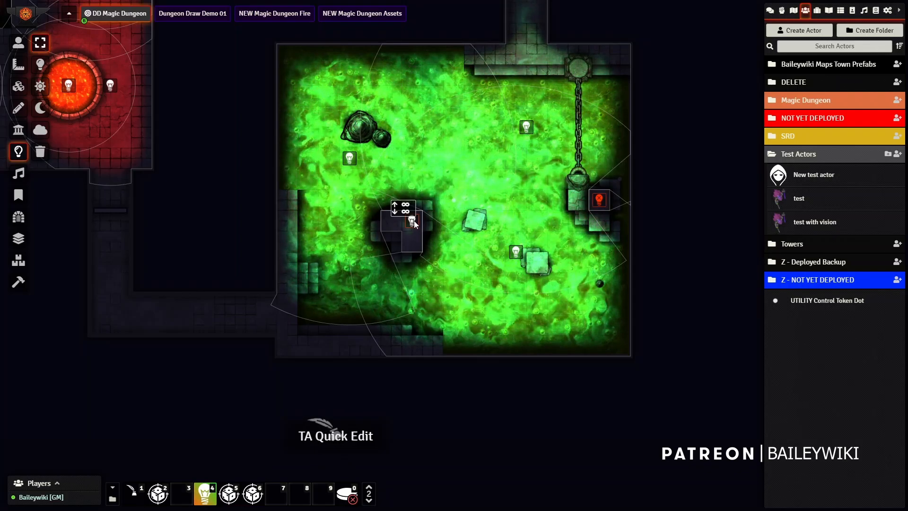
Examine the green-lit Poison room and its adjoining corridors in token view, comparing them with the neighbouring fire-lit altar room
{"action": "left_click_drag", "start_coordinate": [426, 212], "coordinate": [443, 239]}
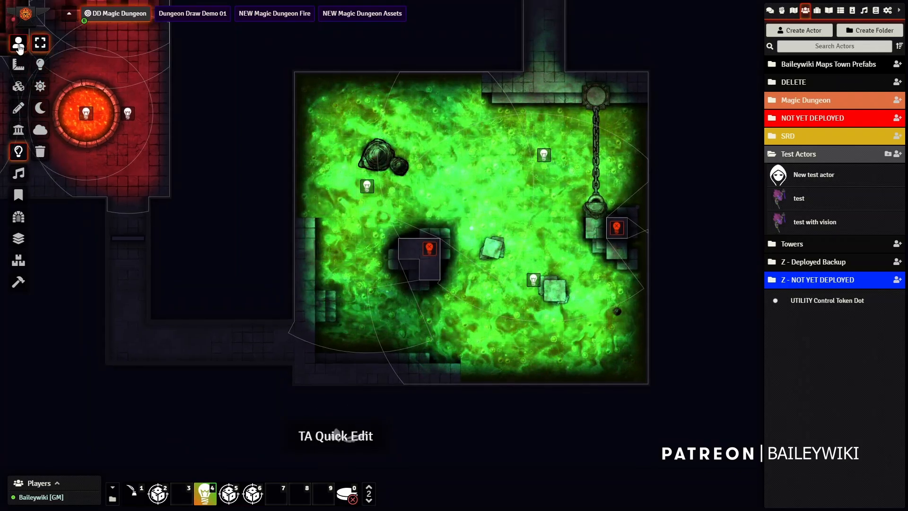
{"action": "left_click", "coordinate": [18, 43]}
{"action": "scroll", "coordinate": [216, 94], "scroll_direction": "down", "scroll_amount": 5}
{"action": "left_click_drag", "start_coordinate": [216, 95], "coordinate": [363, 242]}
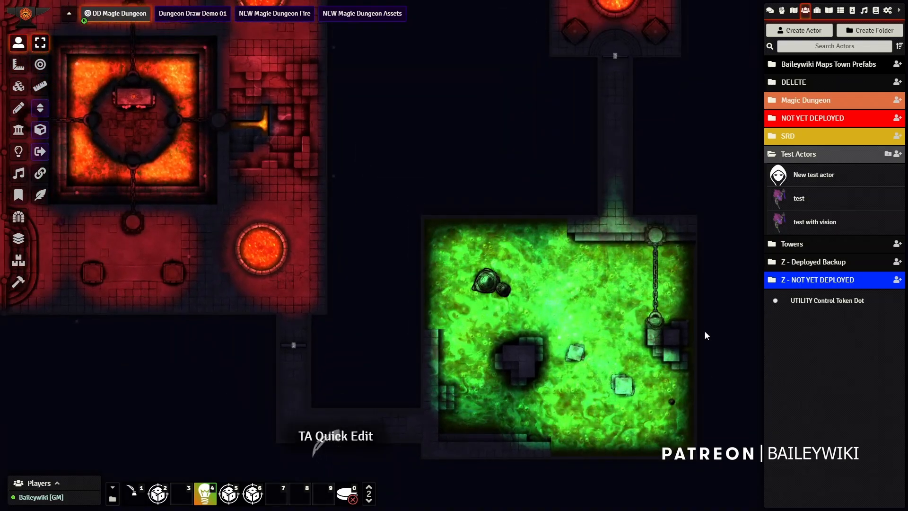
{"action": "left_click_drag", "start_coordinate": [159, 150], "coordinate": [291, 274]}
{"action": "left_click_drag", "start_coordinate": [472, 190], "coordinate": [272, 359]}
{"action": "left_click_drag", "start_coordinate": [302, 94], "coordinate": [445, 284]}
{"action": "mouse_move", "coordinate": [490, 461]}
{"action": "left_mouse_down"}
{"action": "mouse_move", "coordinate": [516, 357]}
{"action": "mouse_move", "coordinate": [430, 132]}
{"action": "mouse_move", "coordinate": [421, 26]}
{"action": "left_mouse_up"}
{"action": "left_click_drag", "start_coordinate": [520, 154], "coordinate": [528, 68]}
{"action": "scroll", "coordinate": [449, 211], "scroll_direction": "up", "scroll_amount": 11}
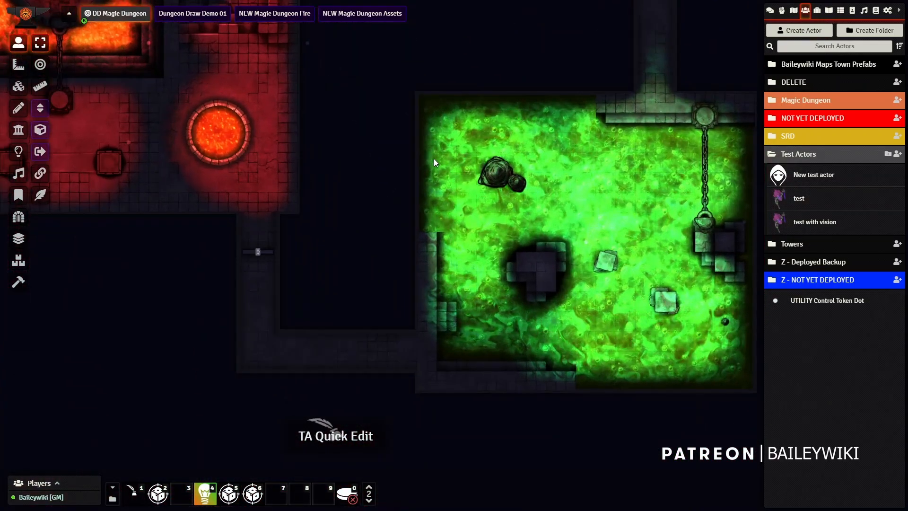
{"action": "left_click_drag", "start_coordinate": [368, 92], "coordinate": [438, 243]}
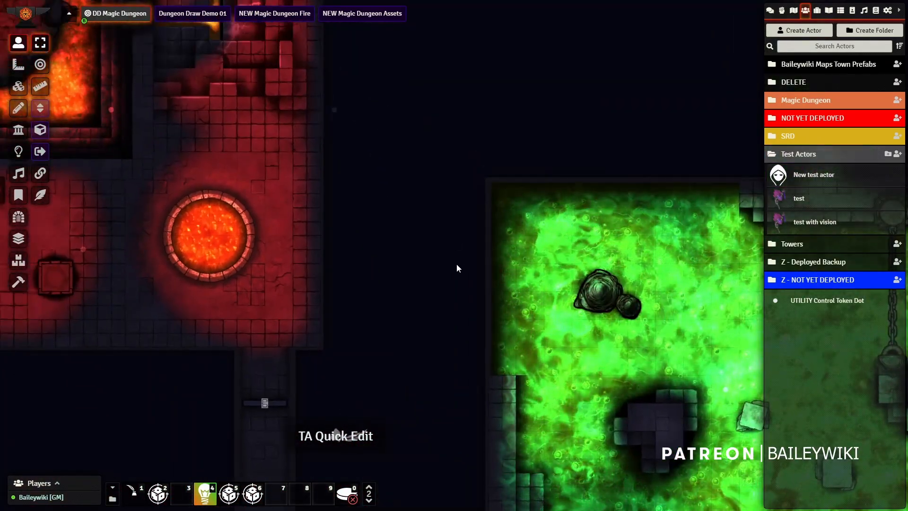
{"action": "scroll", "coordinate": [378, 286], "scroll_direction": "down", "scroll_amount": 3}
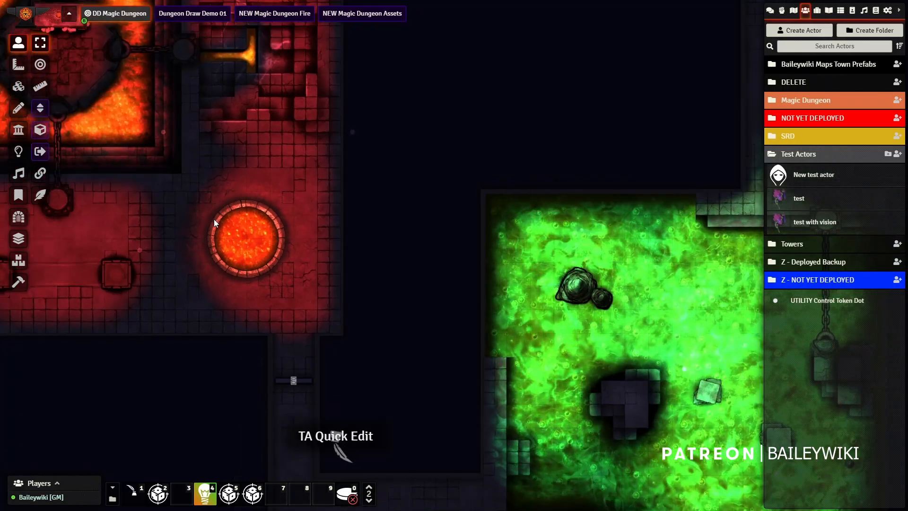
With the dungeon drawing tools active, inspect the corridors and empty area between the altar room, the Poison room and the lava-channel hall
{"action": "left_click", "coordinate": [19, 217]}
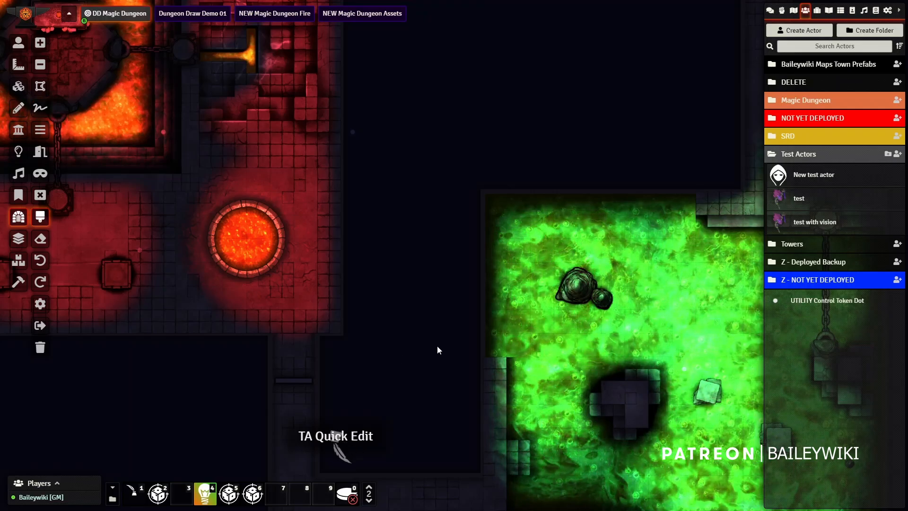
{"action": "left_click_drag", "start_coordinate": [437, 345], "coordinate": [338, 216]}
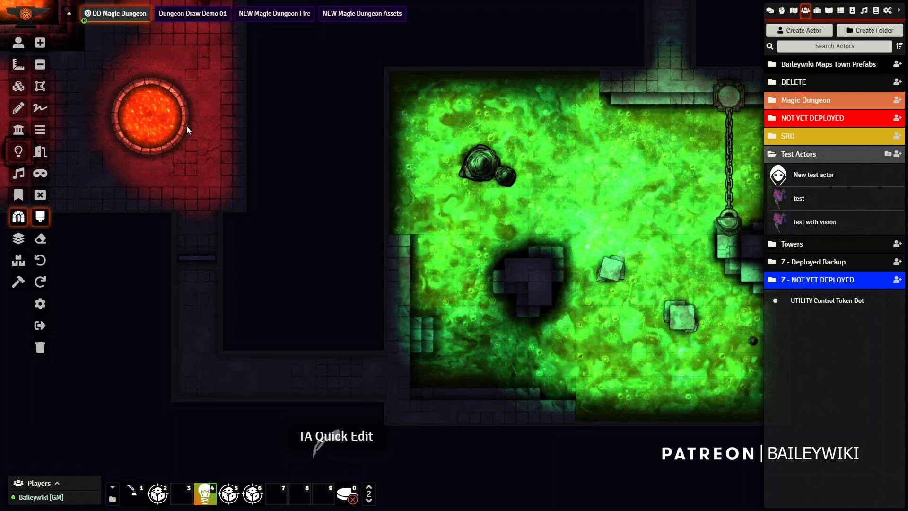
{"action": "left_click_drag", "start_coordinate": [305, 110], "coordinate": [359, 210]}
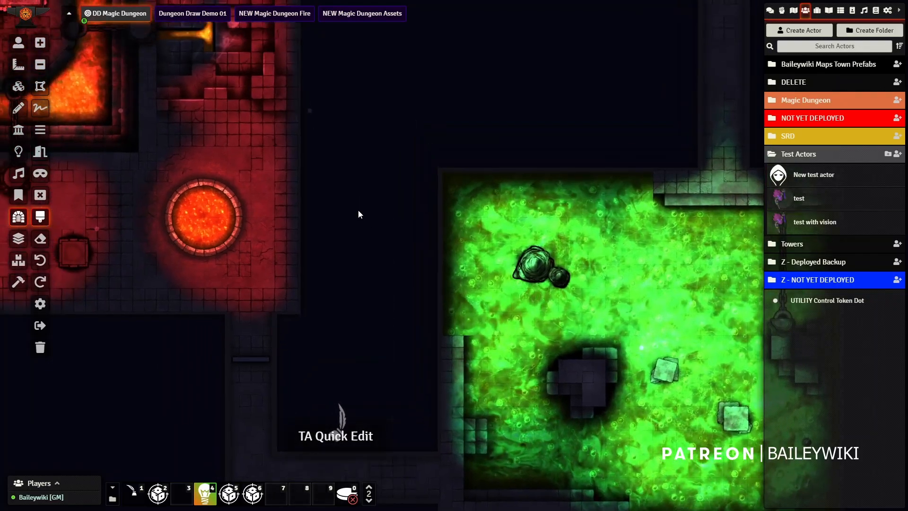
{"action": "scroll", "coordinate": [350, 160], "scroll_direction": "down", "scroll_amount": 5}
{"action": "scroll", "coordinate": [350, 158], "scroll_direction": "down", "scroll_amount": 3}
{"action": "left_click_drag", "start_coordinate": [401, 127], "coordinate": [377, 333]}
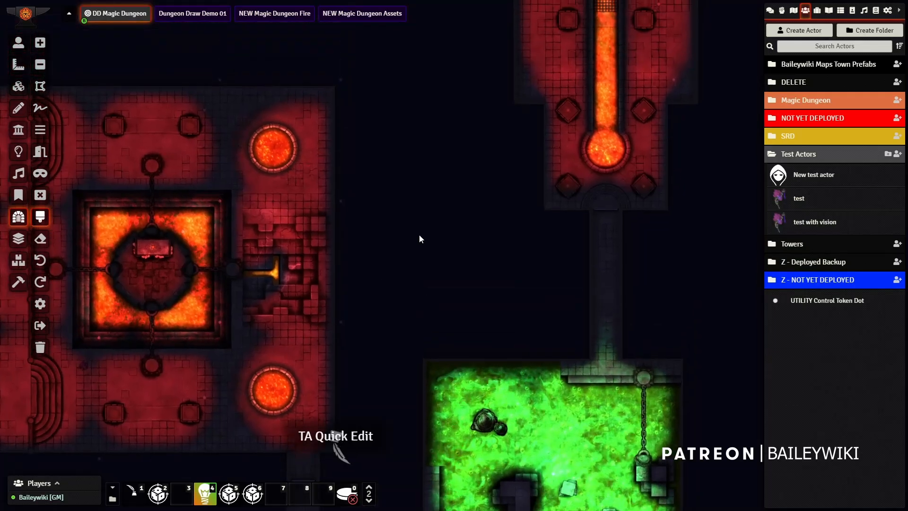
{"action": "scroll", "coordinate": [422, 229], "scroll_direction": "up", "scroll_amount": 1}
{"action": "scroll", "coordinate": [423, 229], "scroll_direction": "up", "scroll_amount": 10}
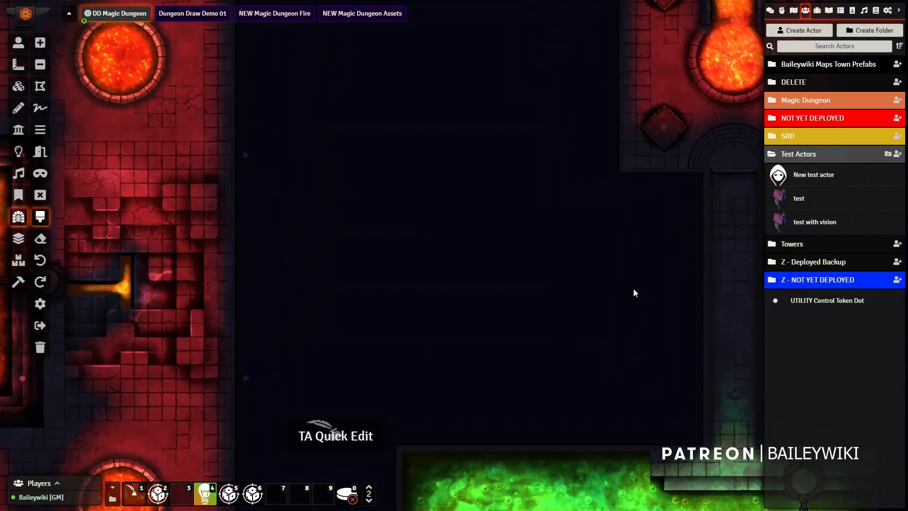
{"action": "scroll", "coordinate": [626, 286], "scroll_direction": "down", "scroll_amount": 6}
{"action": "left_click_drag", "start_coordinate": [624, 286], "coordinate": [573, 208]}
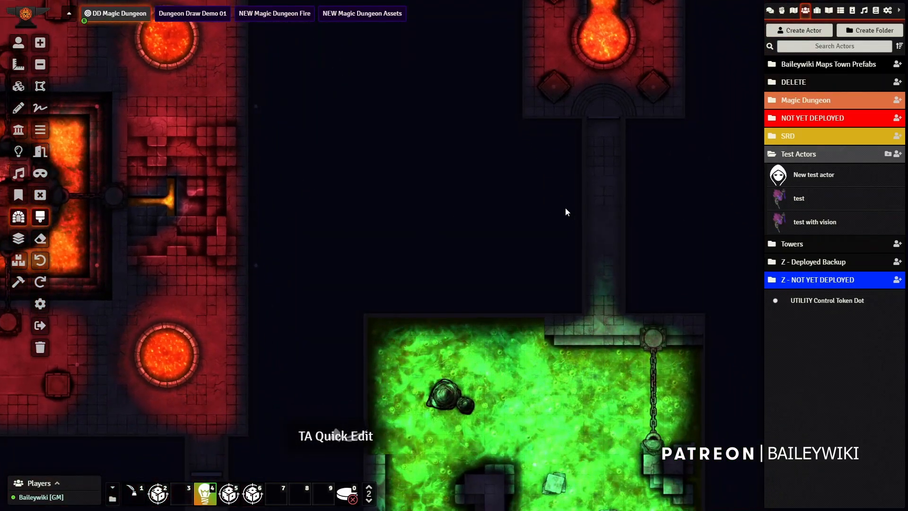